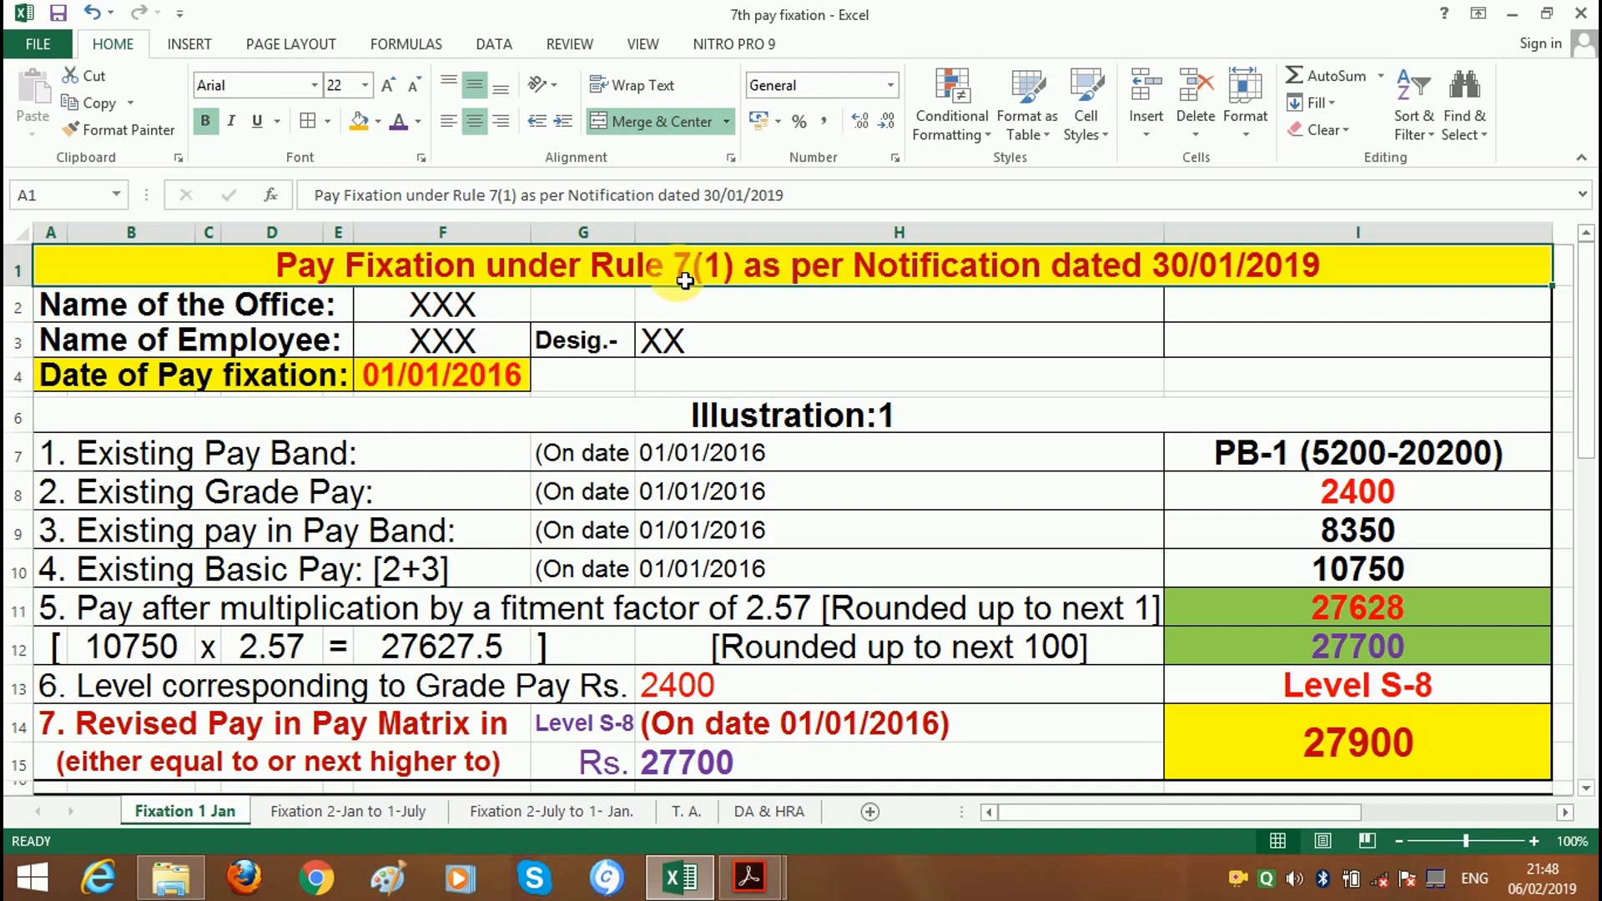
- Review the Pay Fixation header: office, employee, designation XX and fixation date 01/01/2016
{"action": "left_click", "coordinate": [381, 278]}
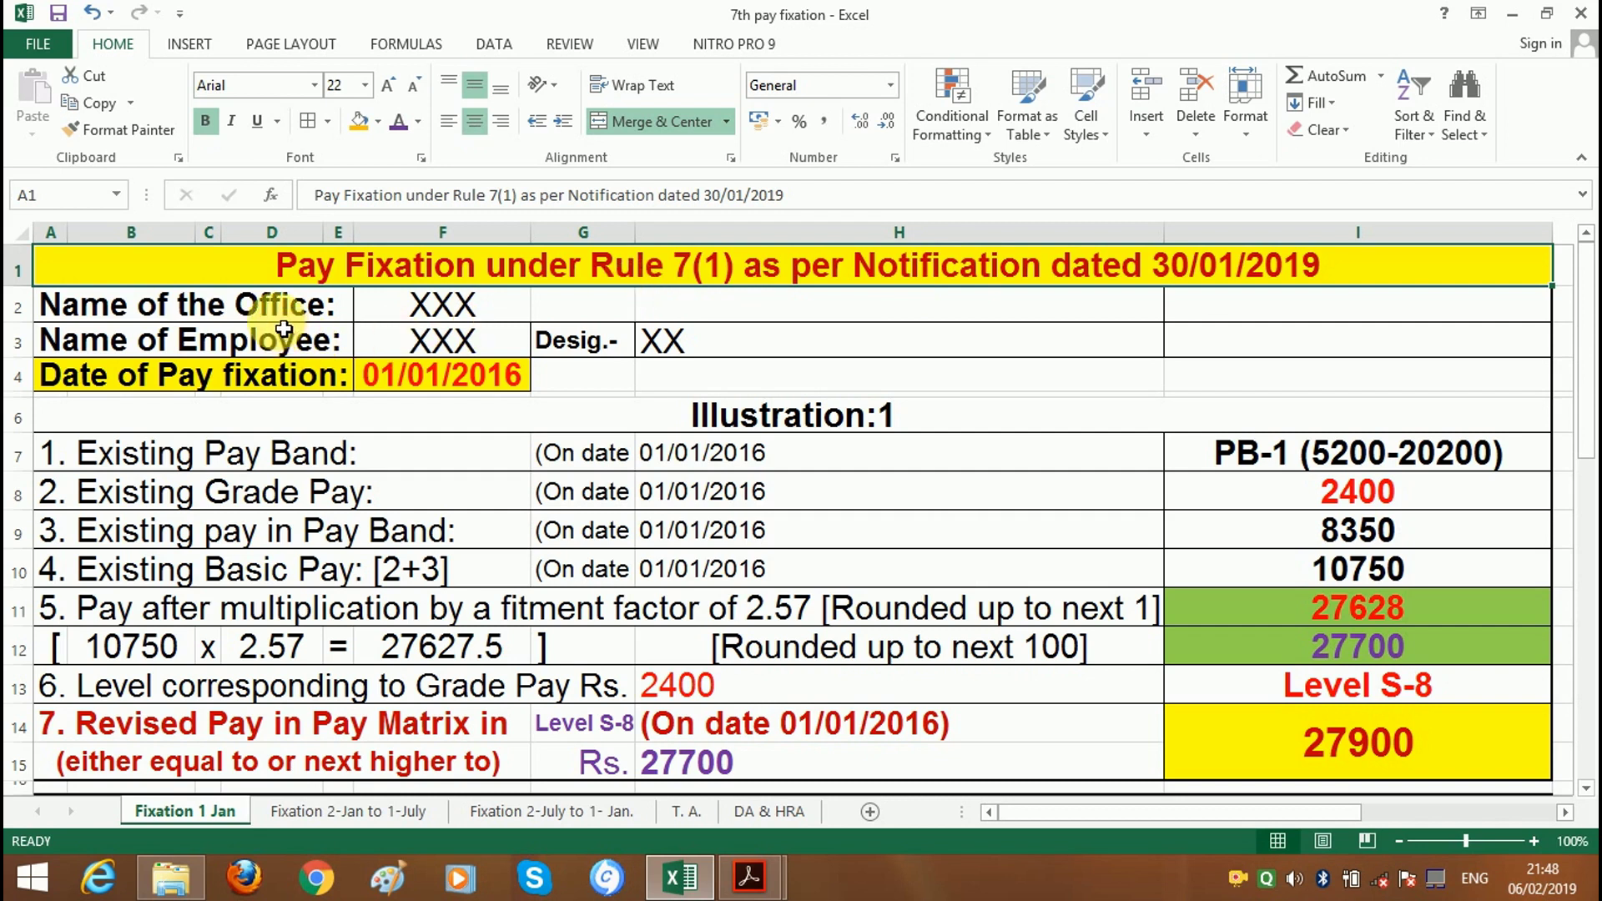
{"action": "left_click", "coordinate": [263, 313]}
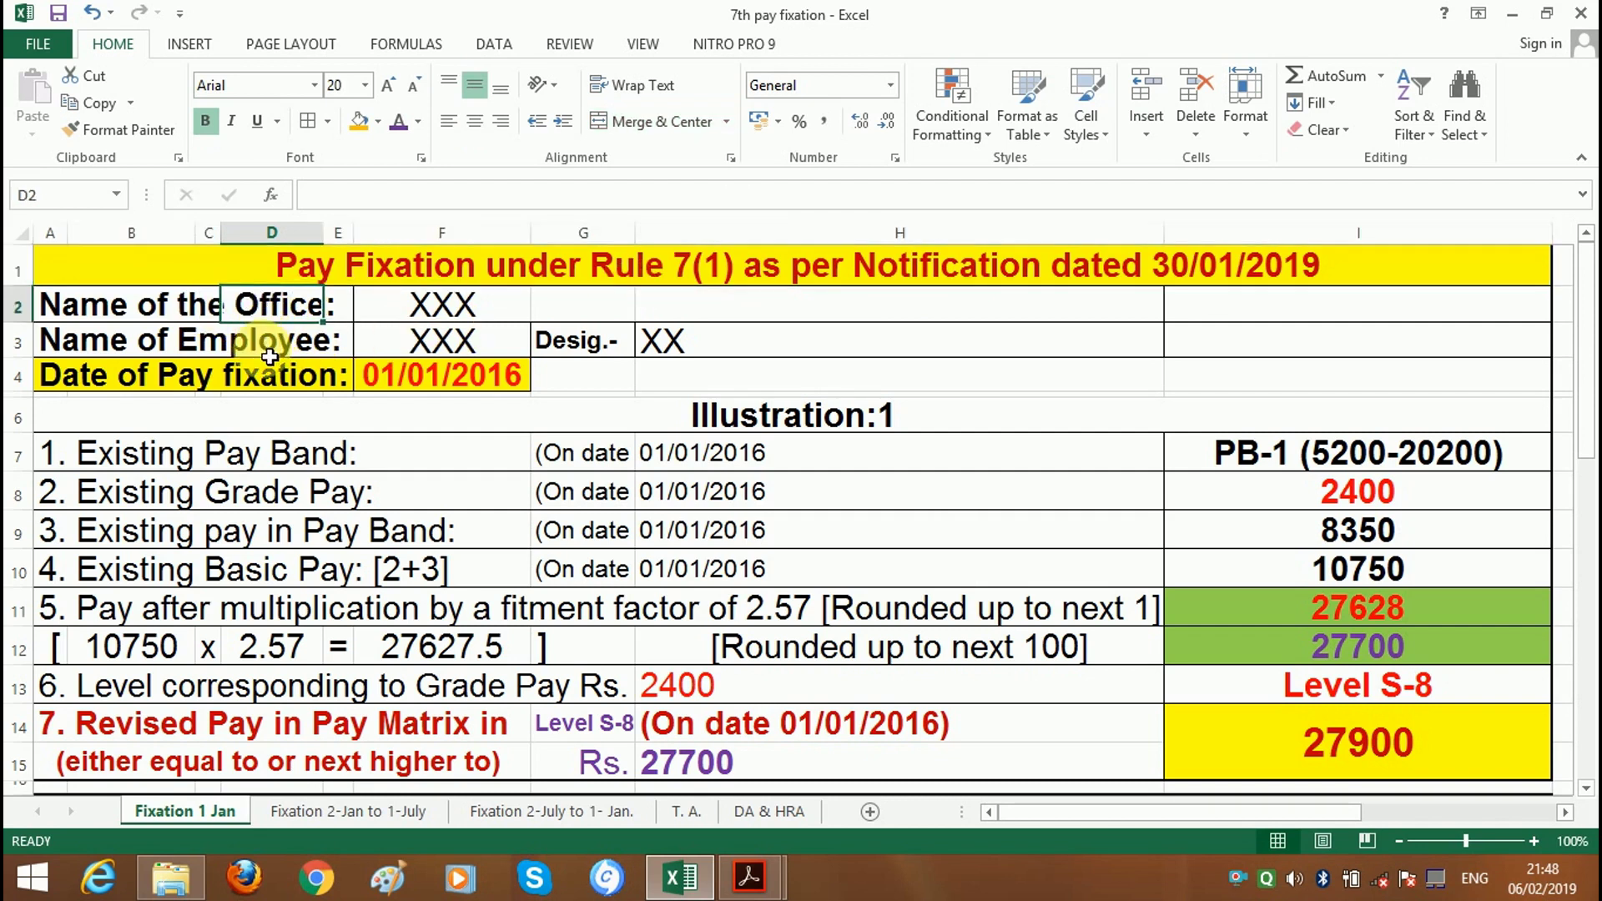
{"action": "left_click", "coordinate": [267, 338]}
{"action": "left_click", "coordinate": [131, 388]}
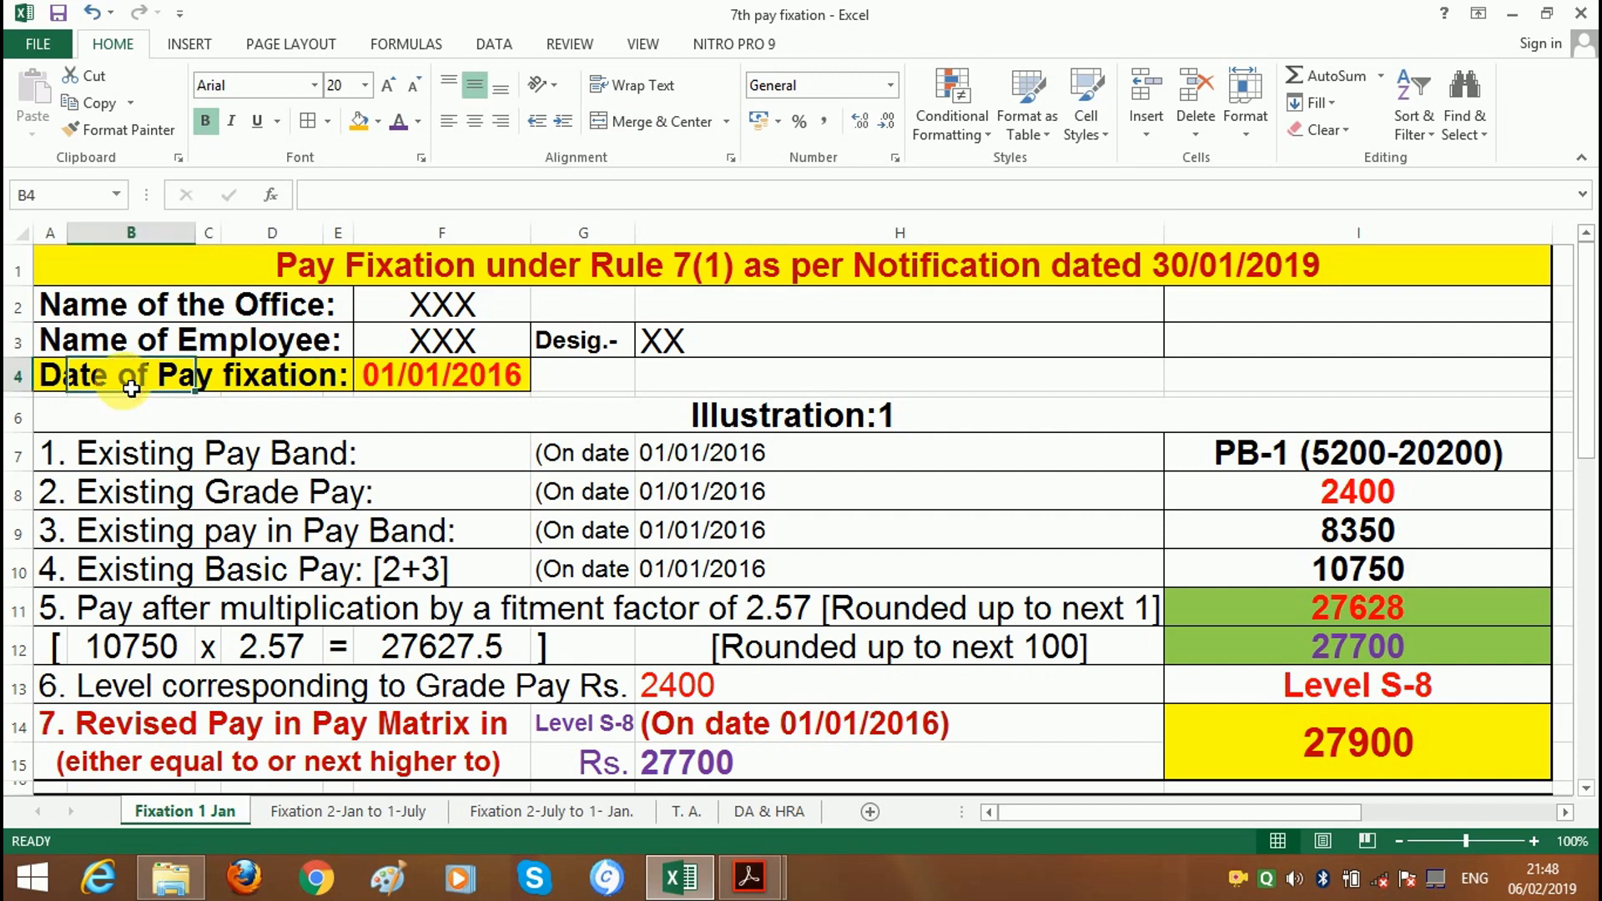
{"action": "left_click", "coordinate": [743, 344]}
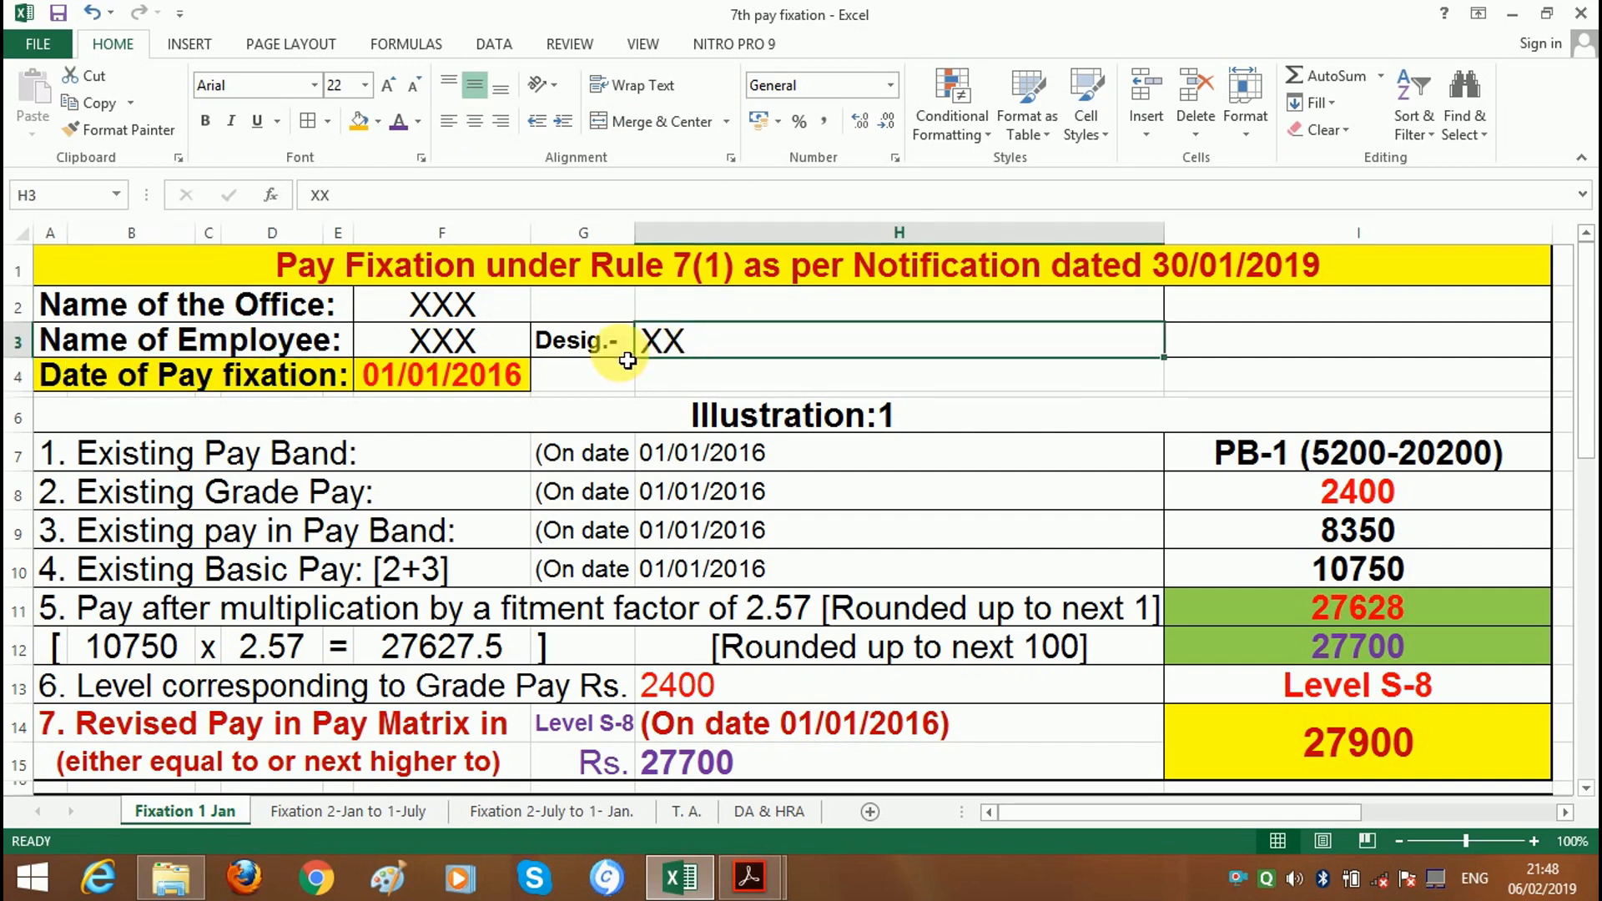
{"action": "left_click", "coordinate": [421, 385]}
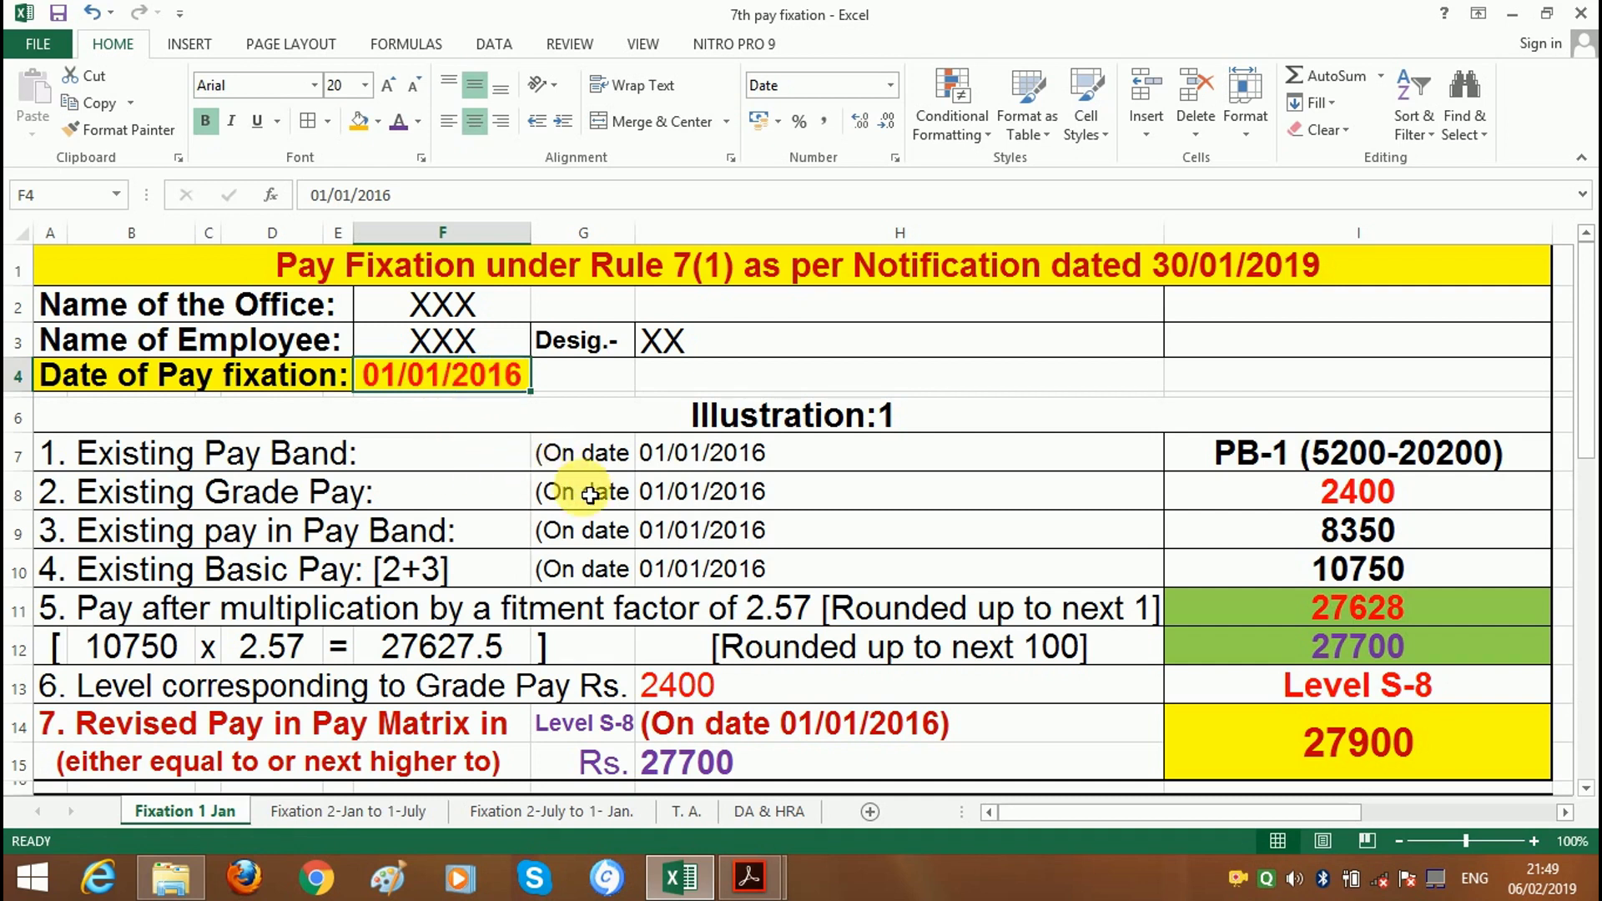
{"action": "left_click", "coordinate": [136, 471]}
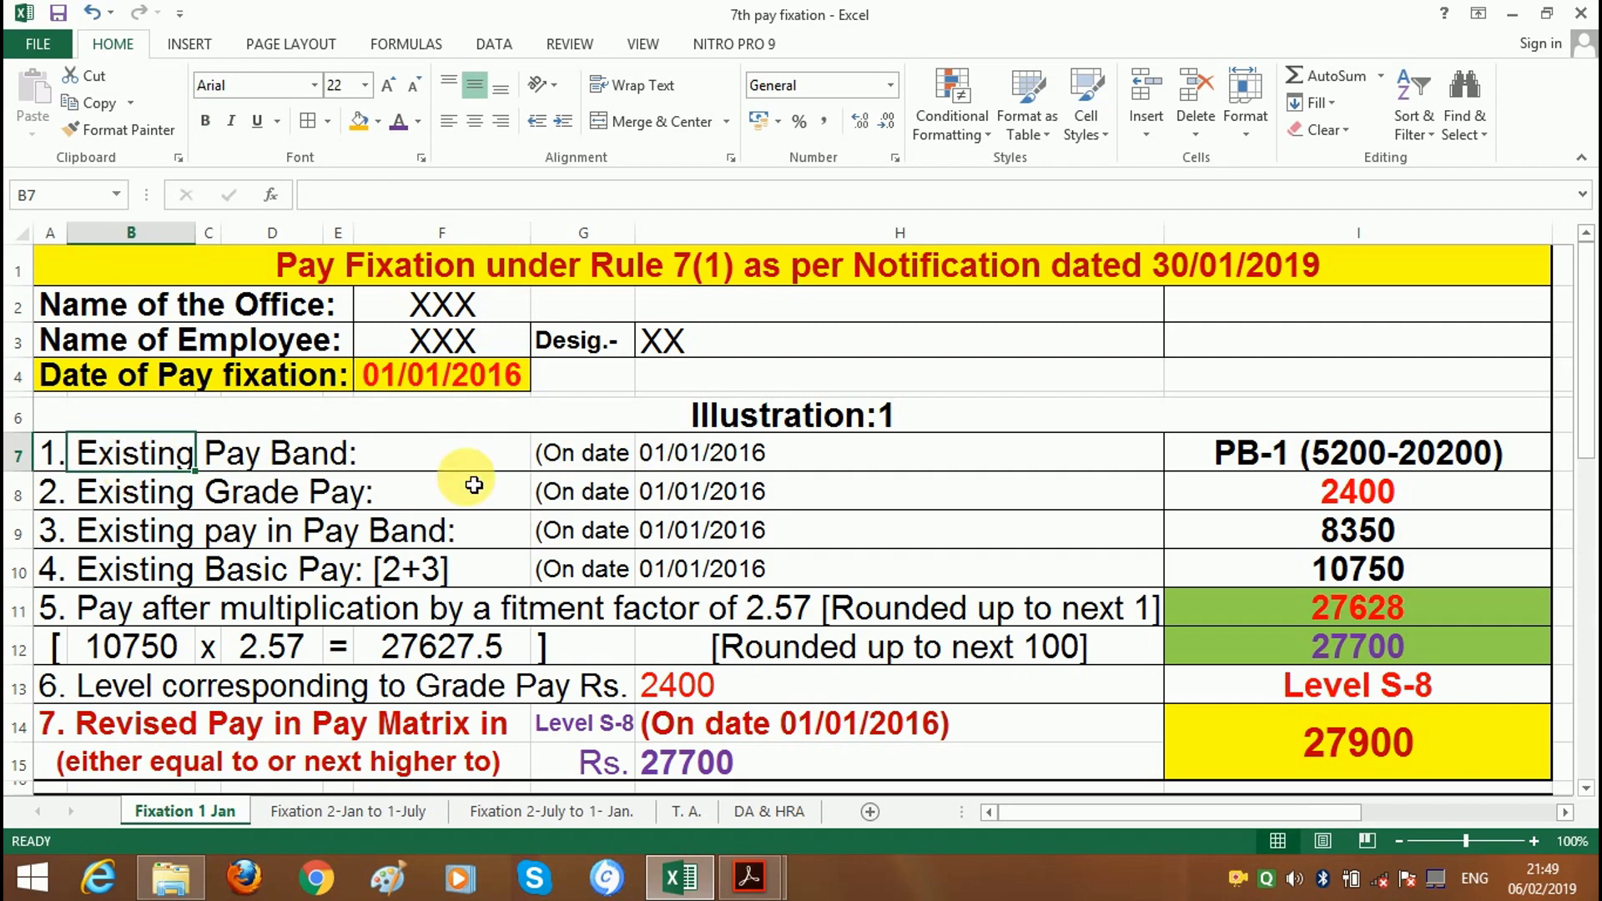
{"action": "left_click", "coordinate": [692, 465]}
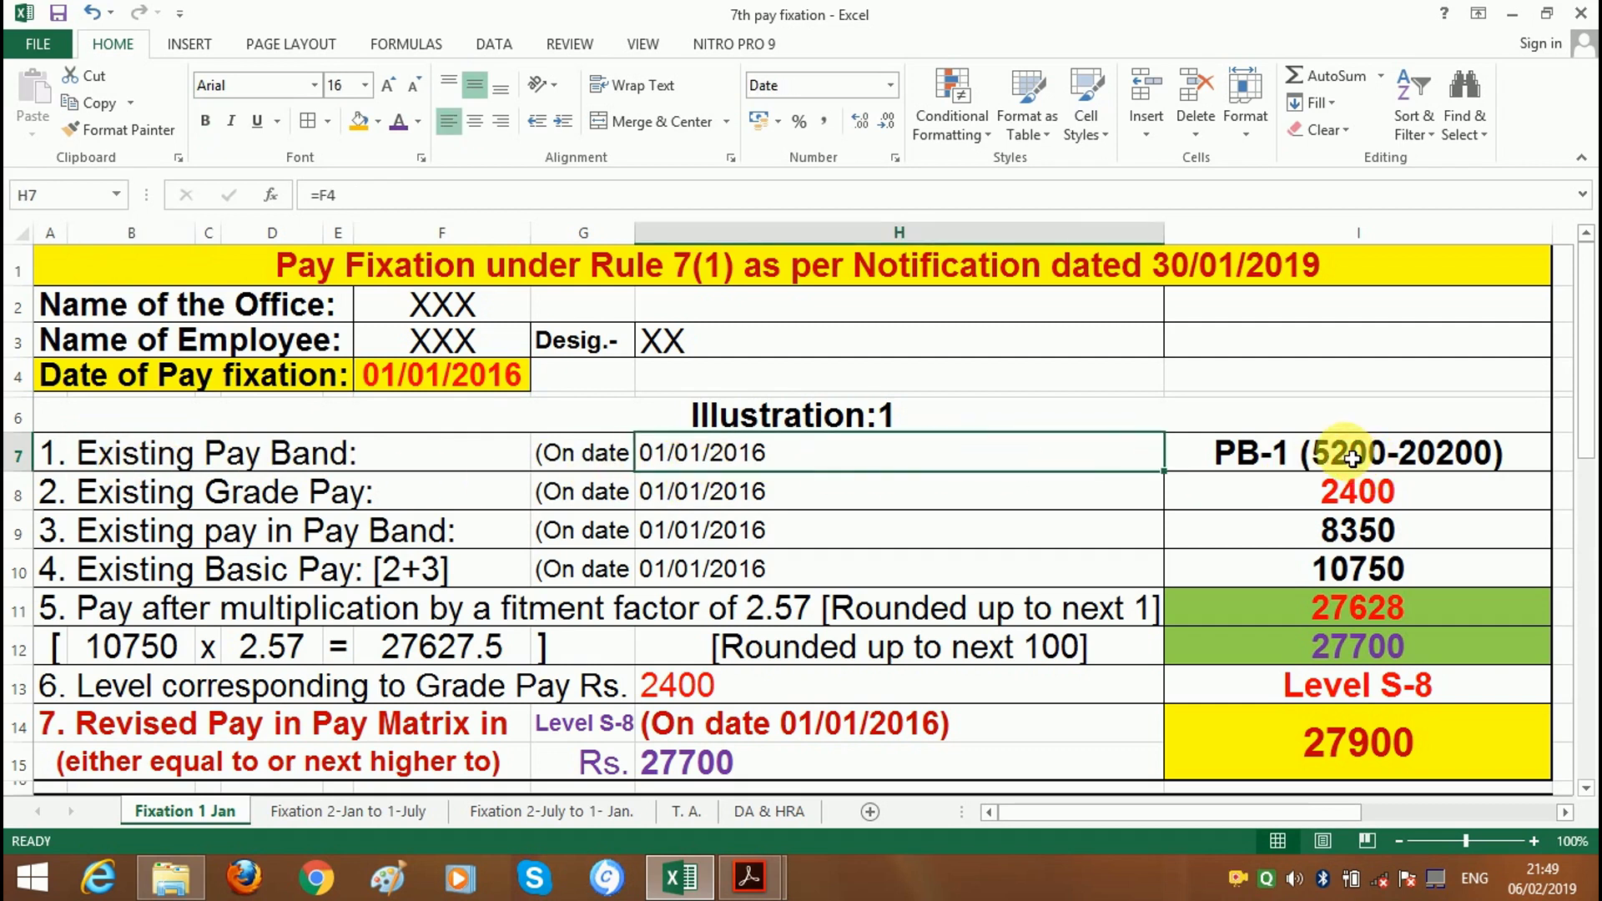
{"action": "left_click", "coordinate": [1325, 455]}
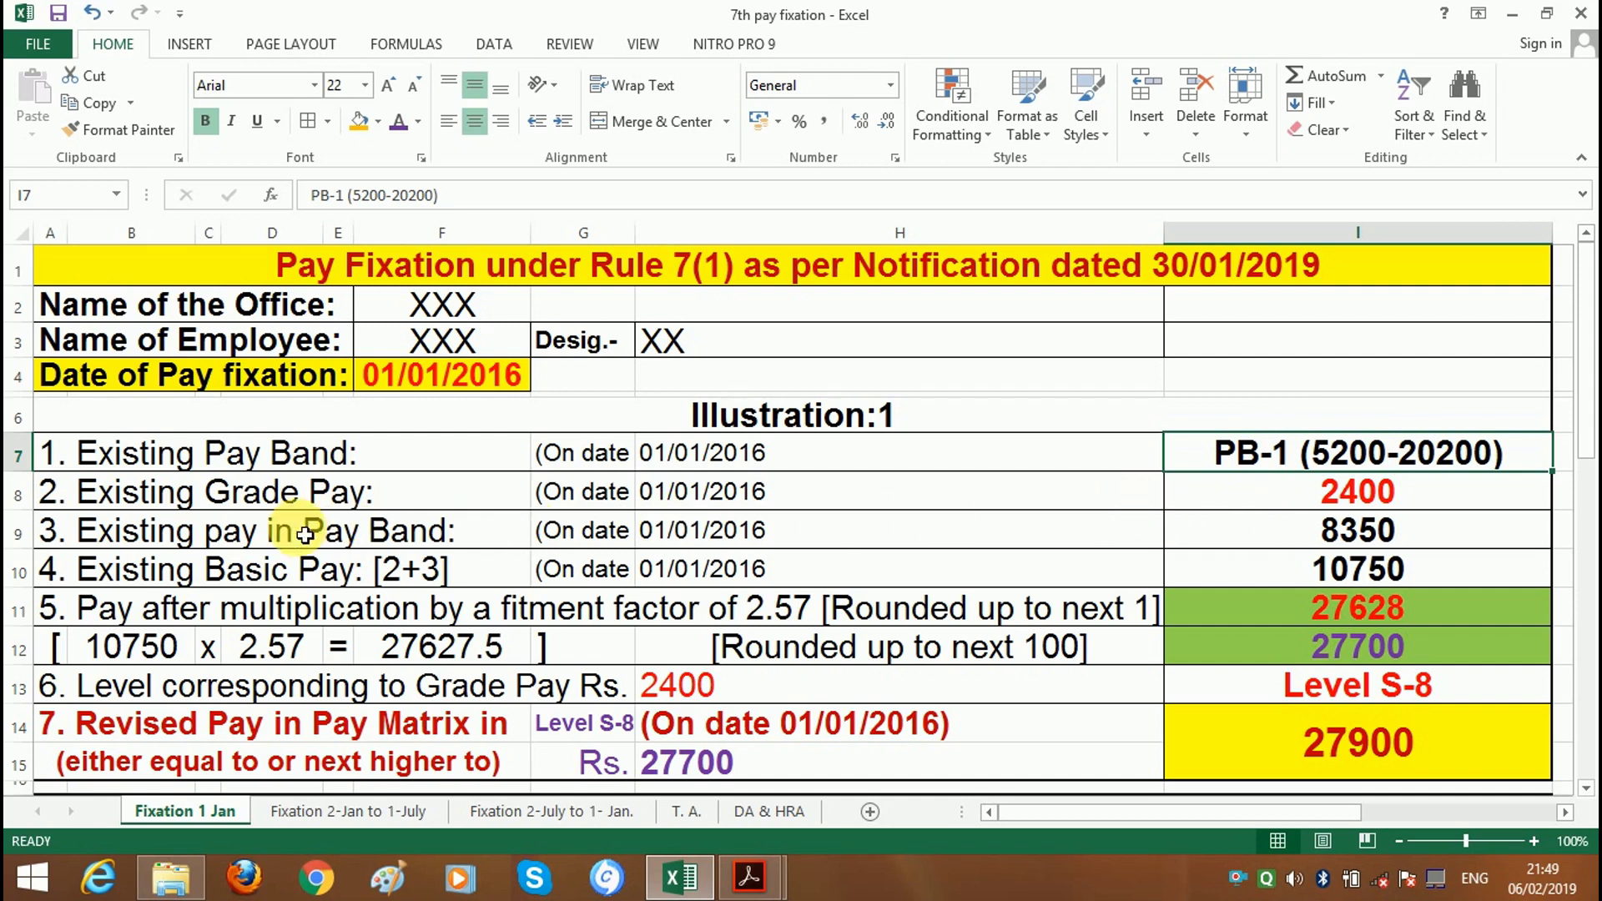
{"action": "left_click", "coordinate": [685, 499]}
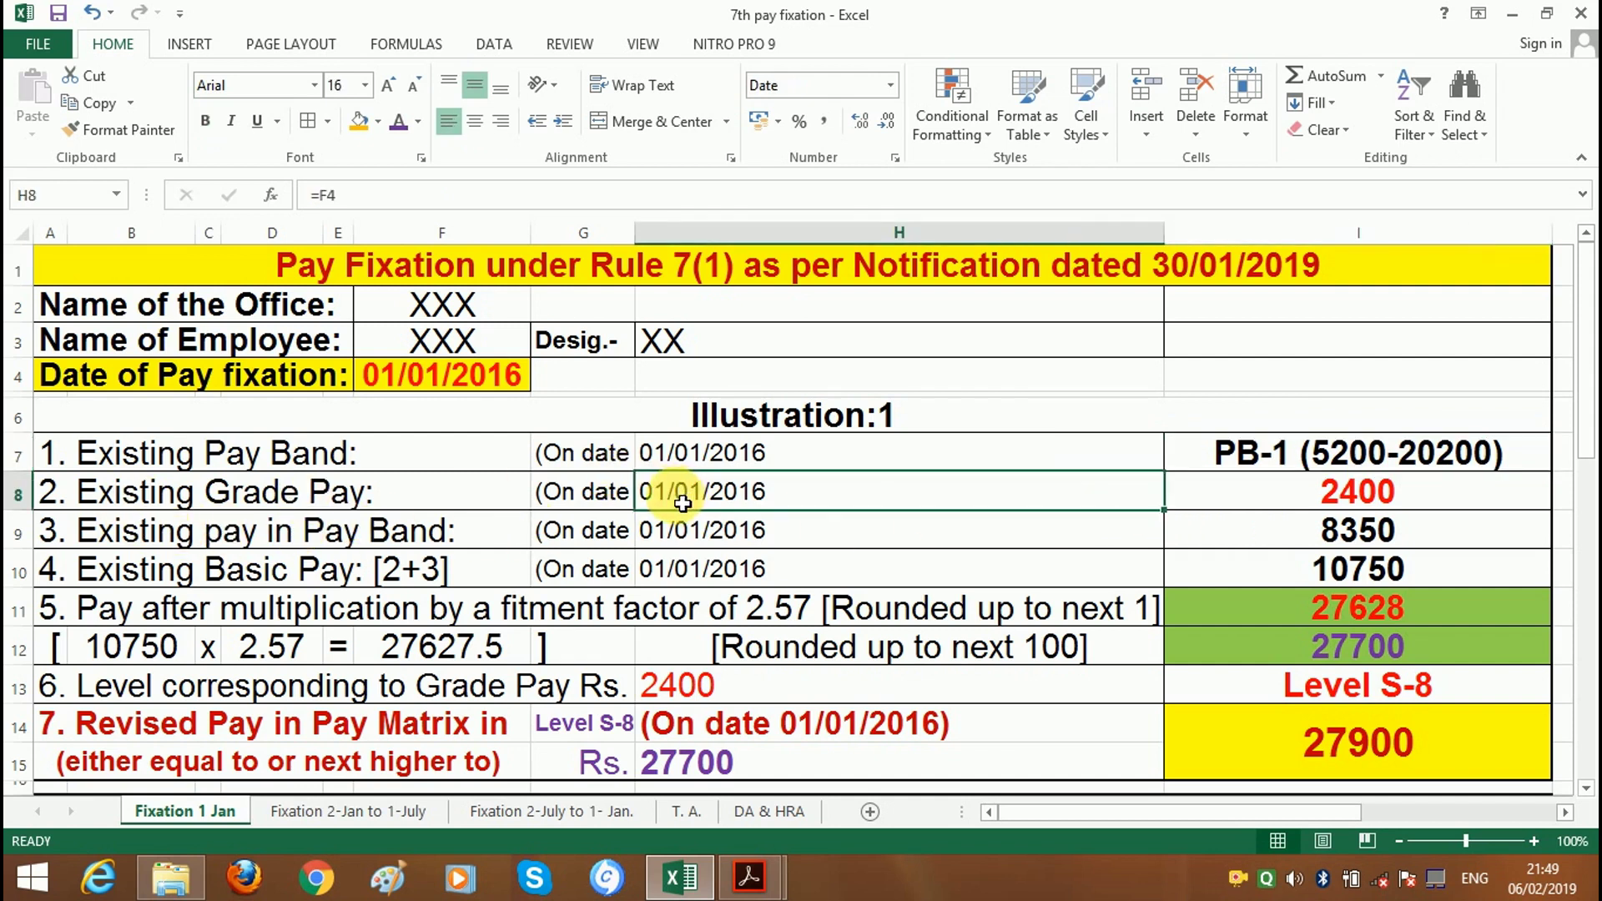
{"action": "left_click", "coordinate": [116, 501]}
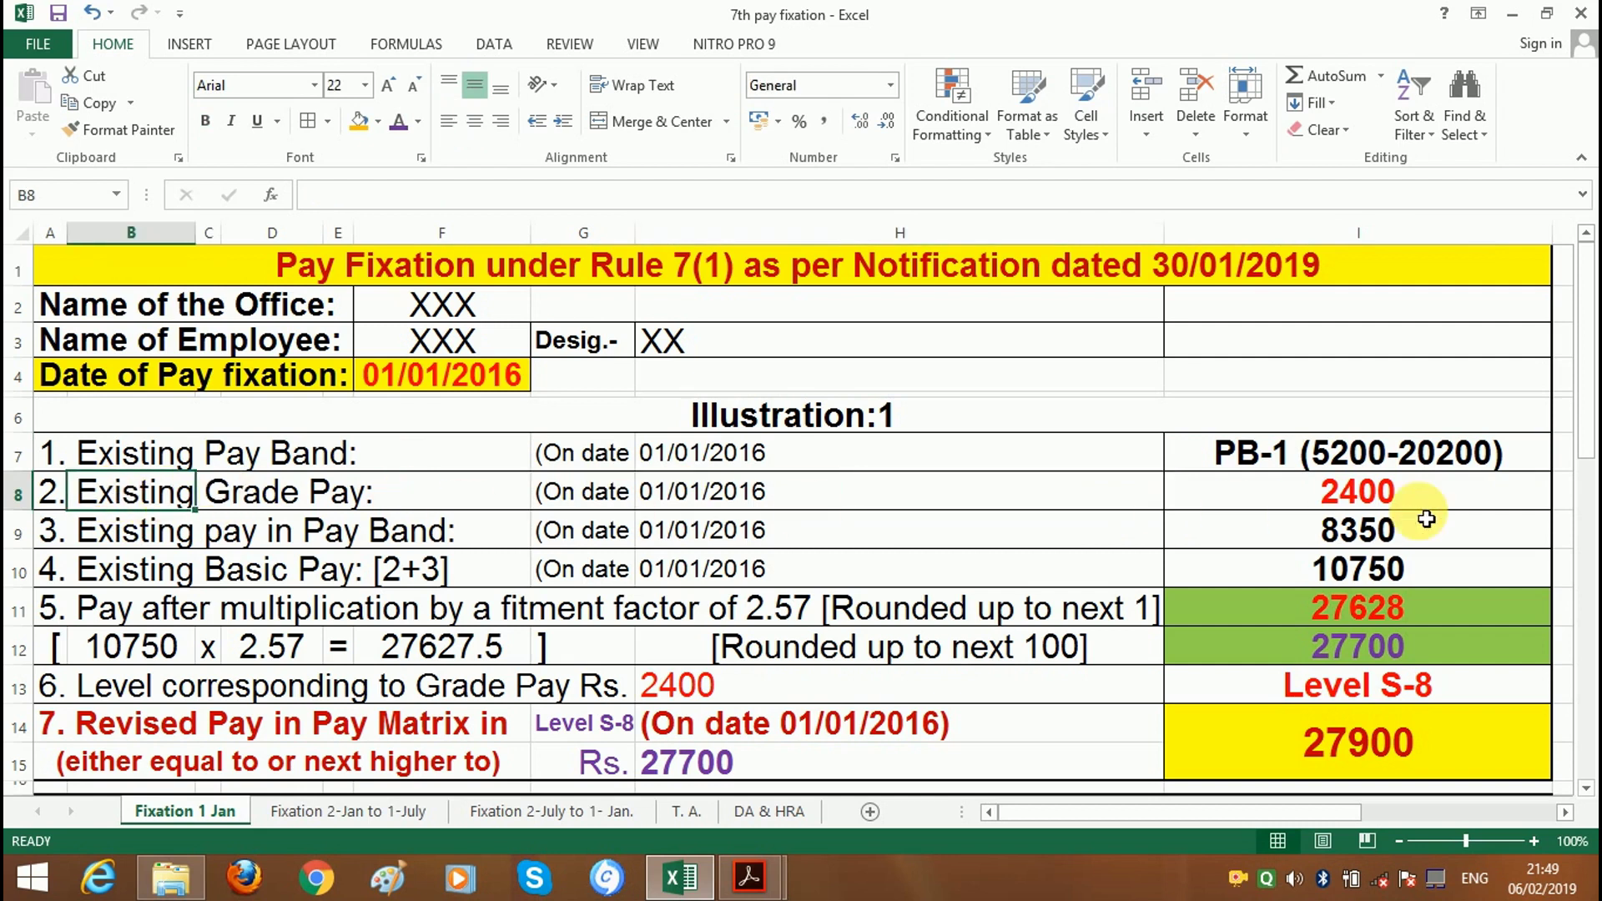
{"action": "left_click", "coordinate": [1361, 510]}
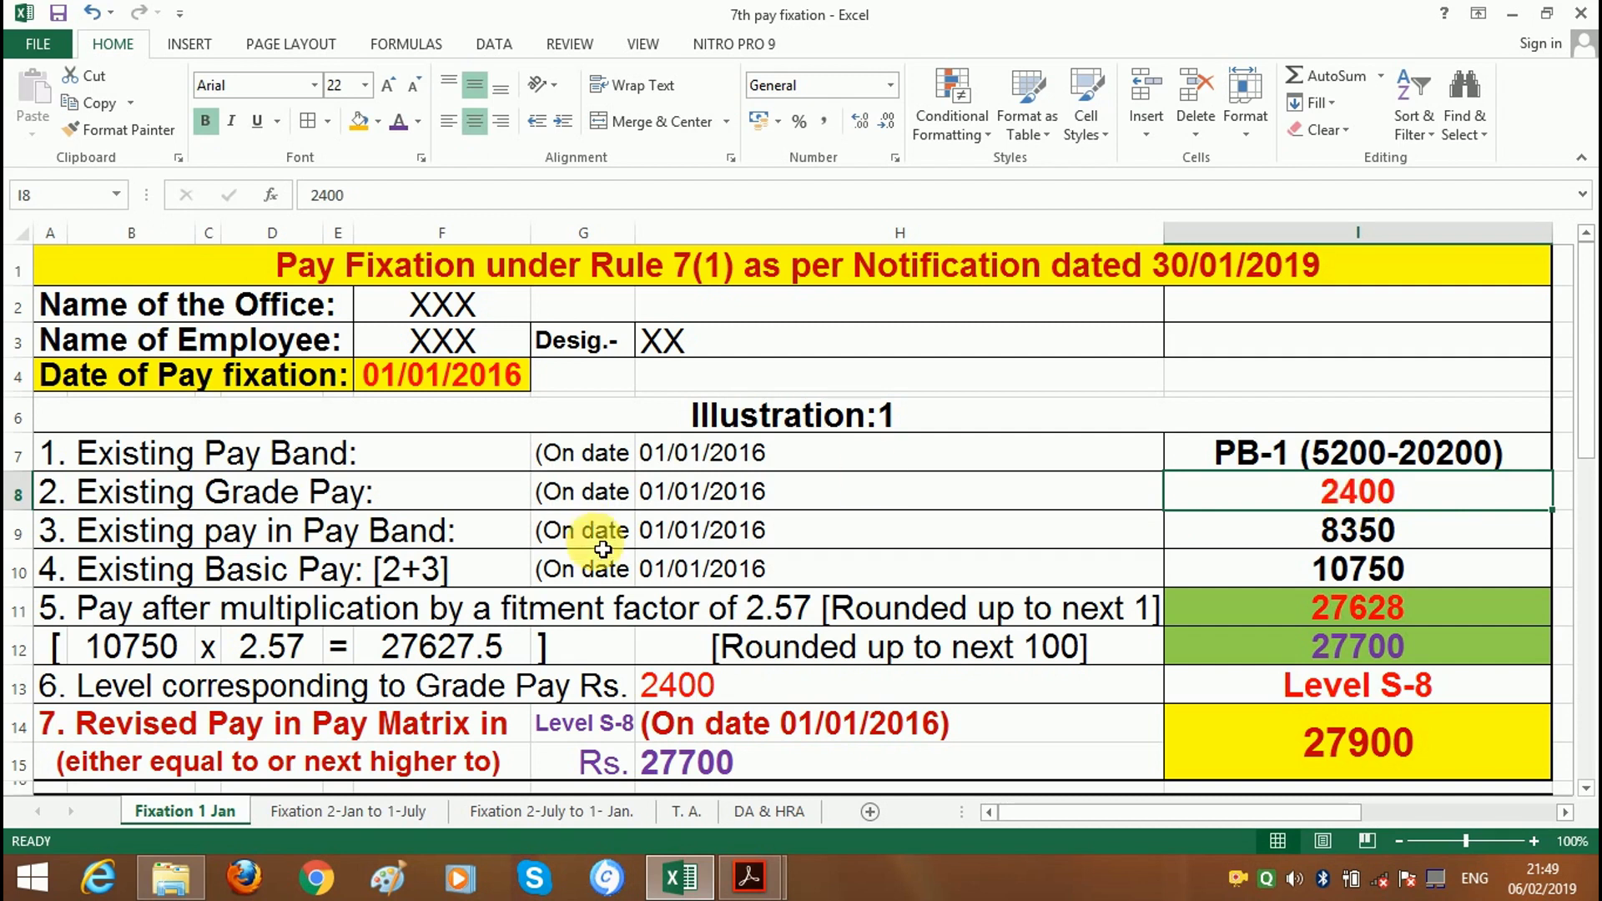
- Check existing pay in pay band 8350 and the basic pay sum formula in I10
{"action": "left_click", "coordinate": [138, 537]}
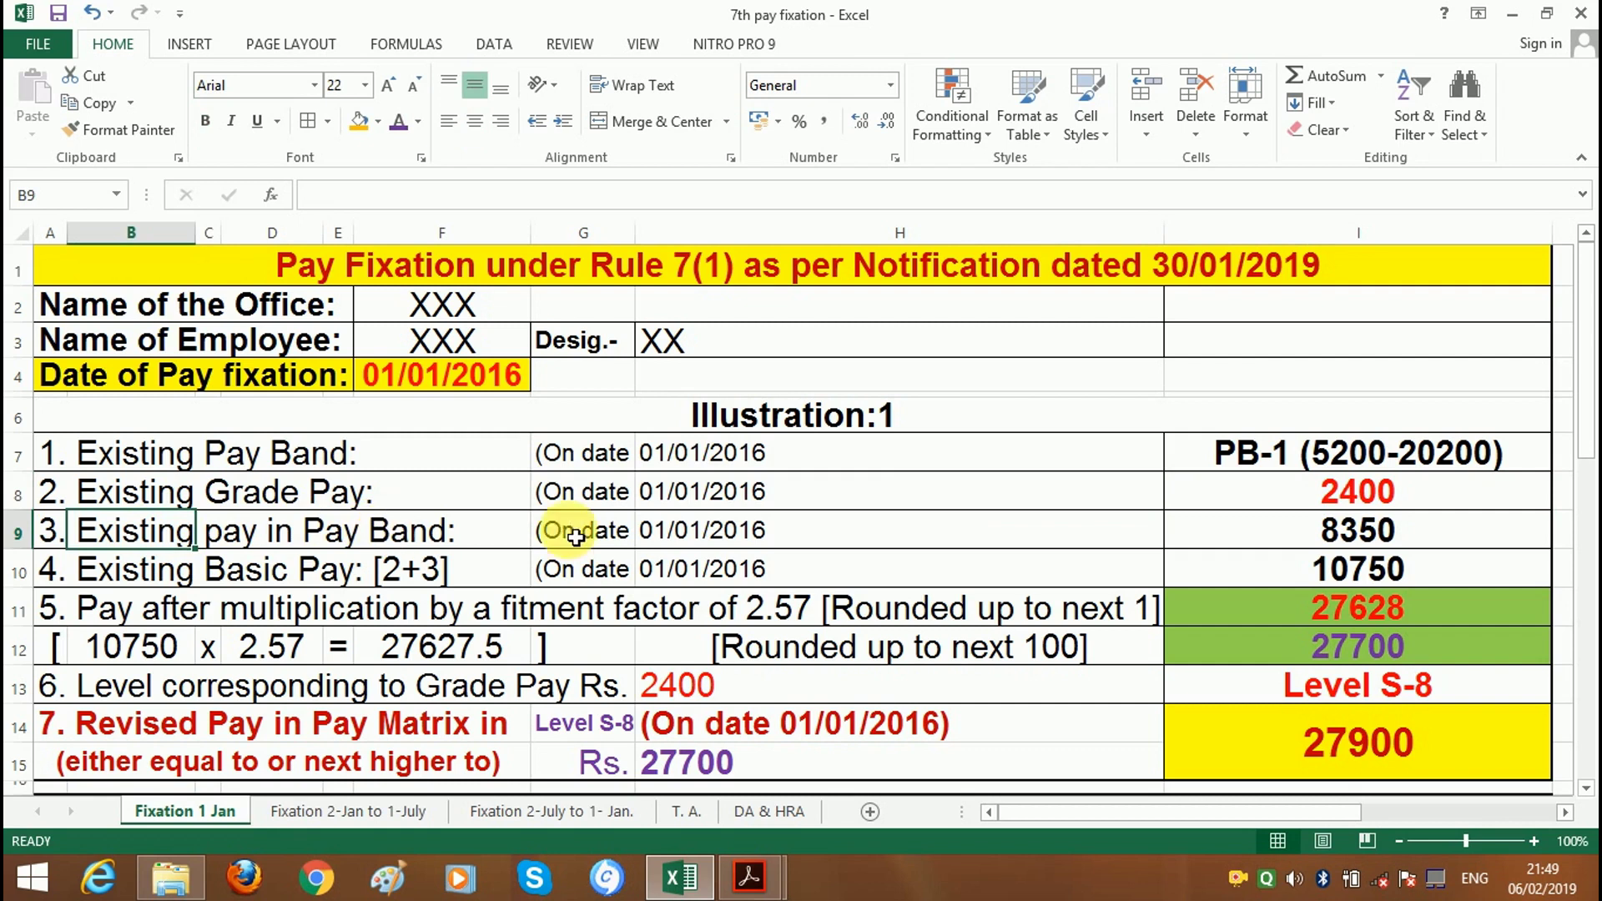
{"action": "left_click", "coordinate": [1362, 547]}
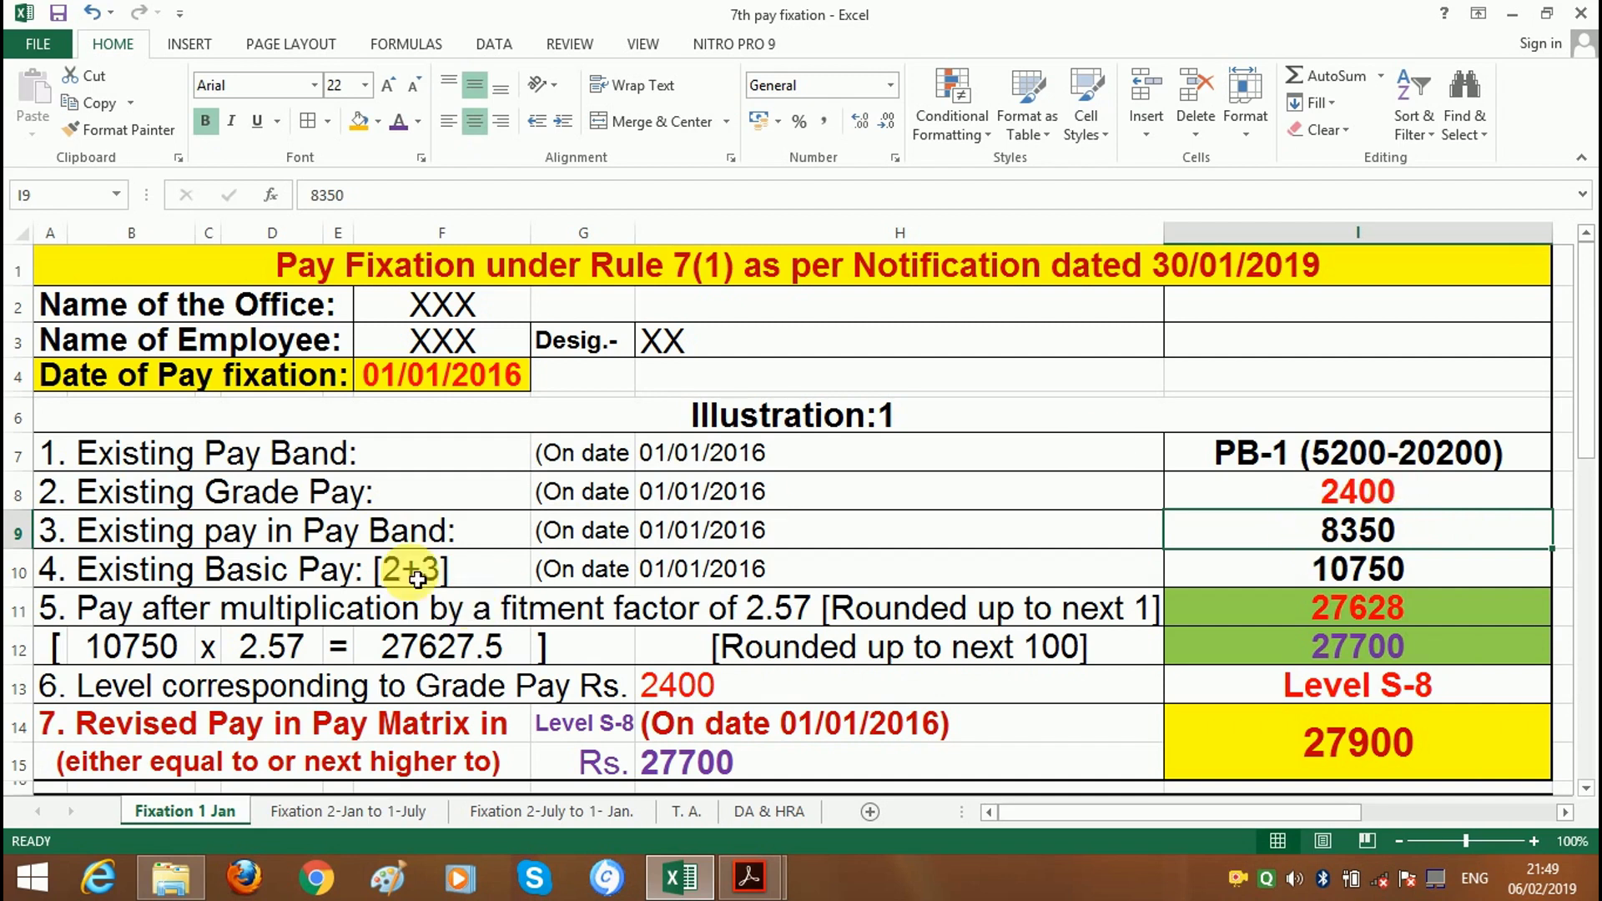
{"action": "left_click", "coordinate": [100, 579]}
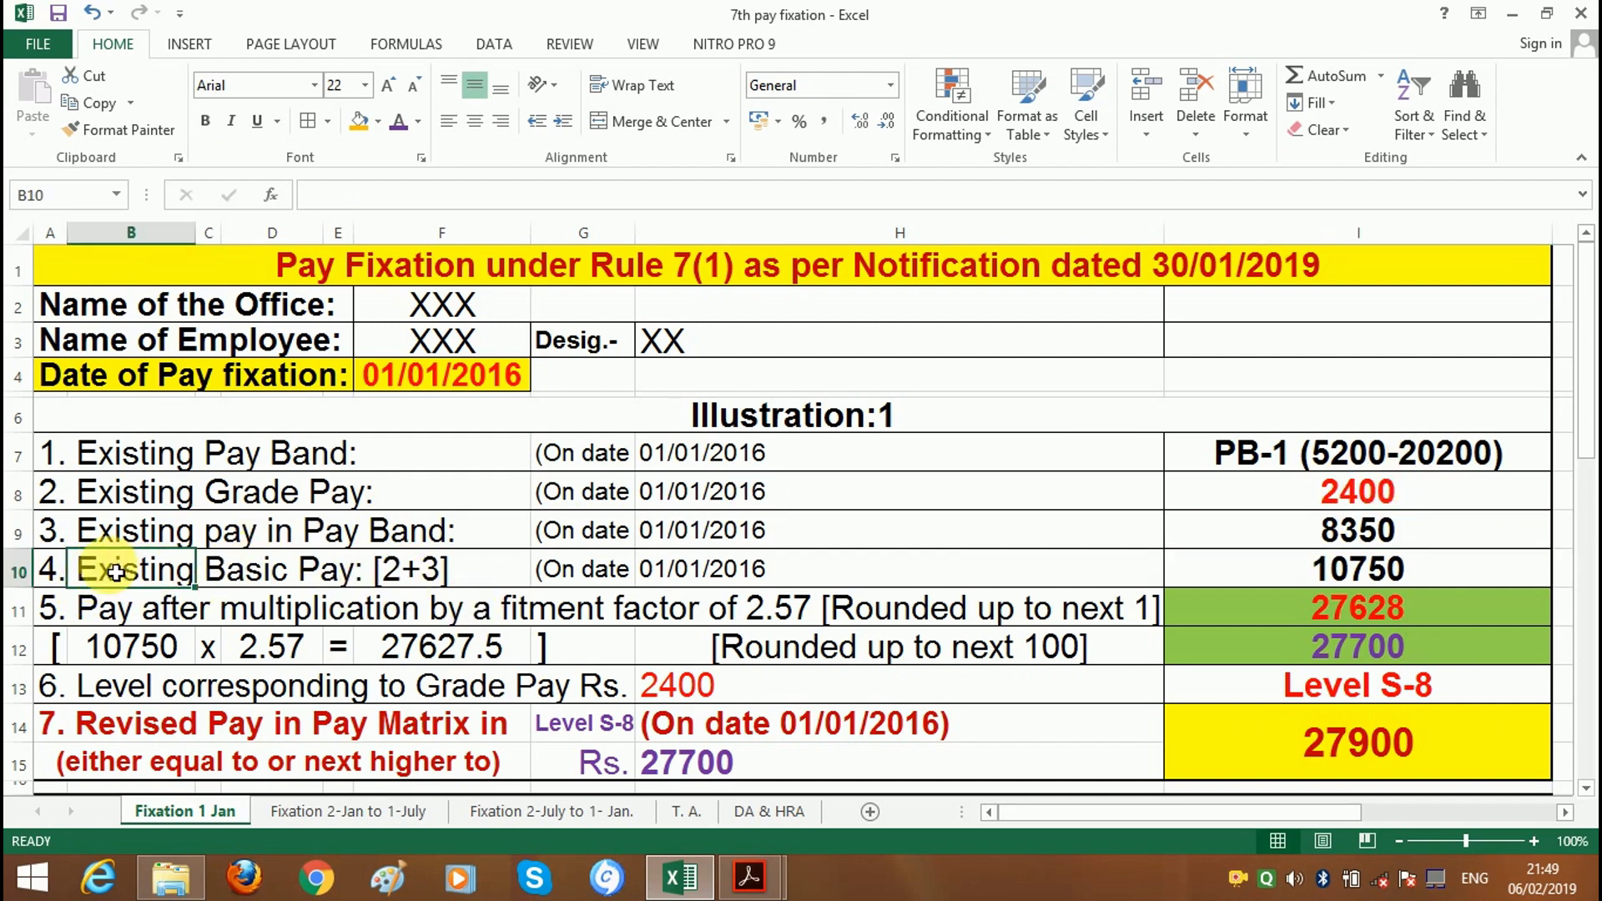
{"action": "left_click_drag", "start_coordinate": [100, 576], "coordinate": [399, 581]}
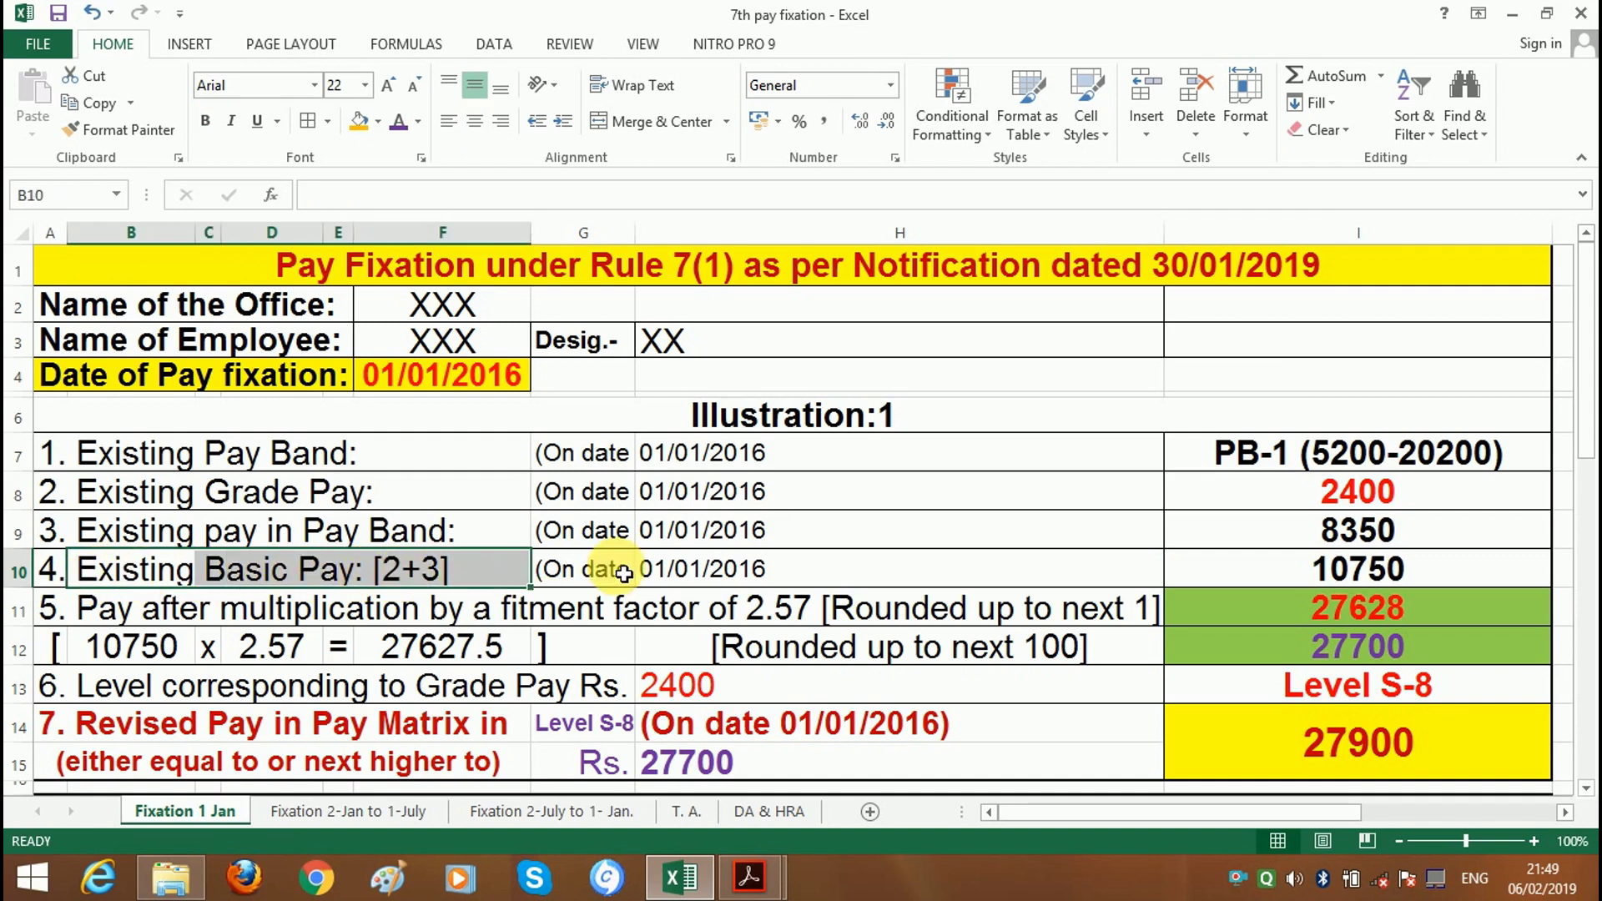
{"action": "left_click", "coordinate": [1322, 574]}
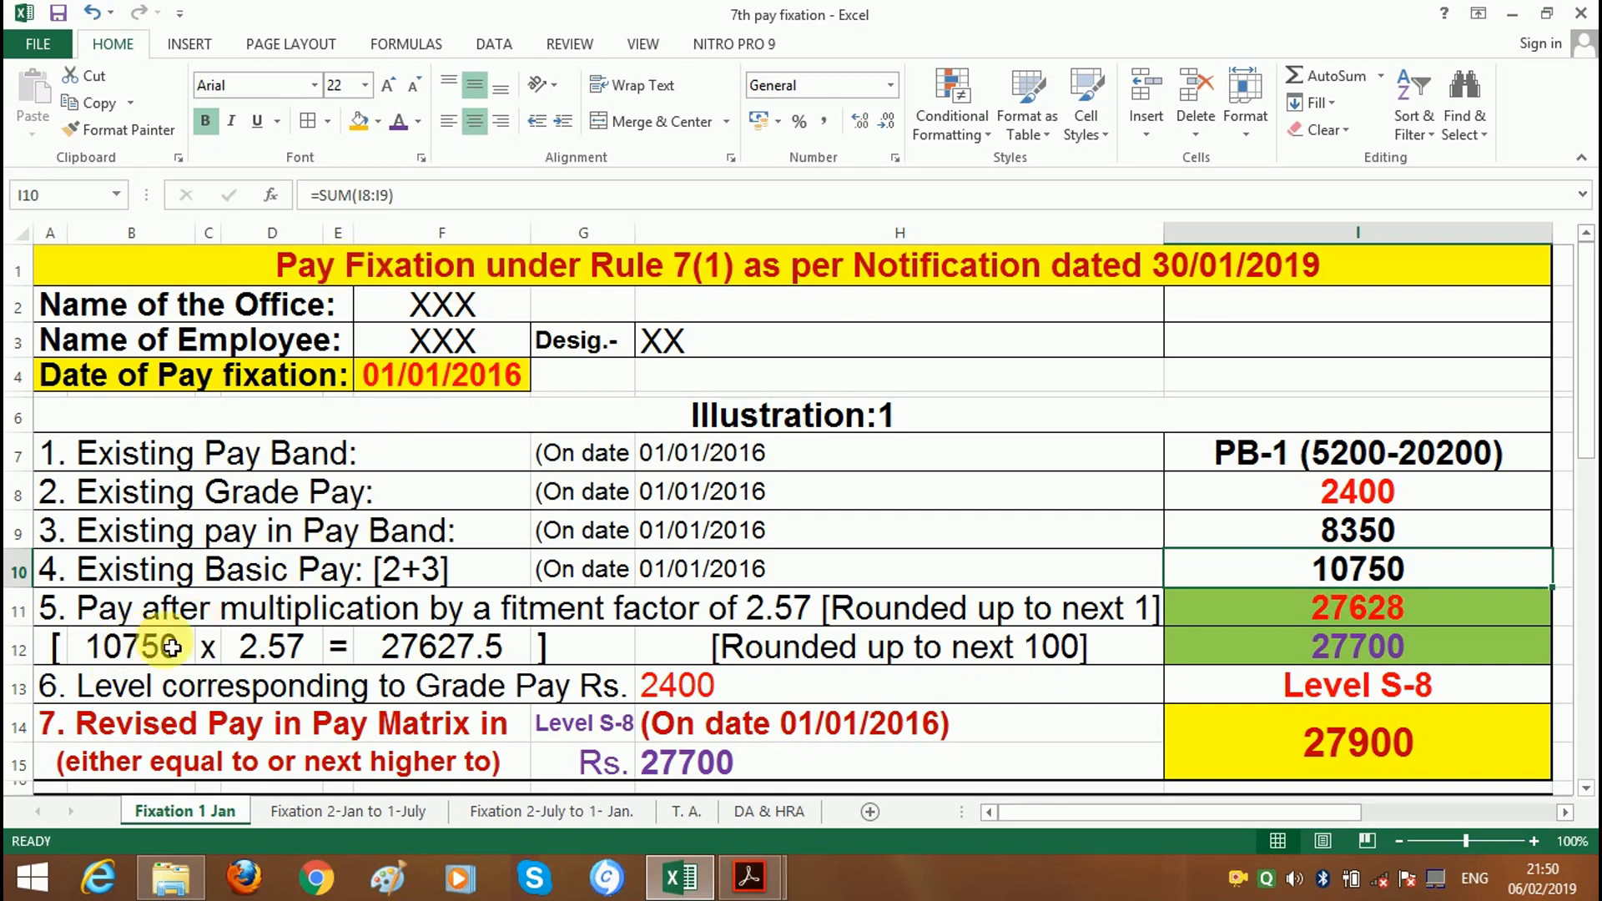
- Review the fitment factor row: basic pay 10750 × 2.57 = 27627.5
{"action": "left_click", "coordinate": [543, 622]}
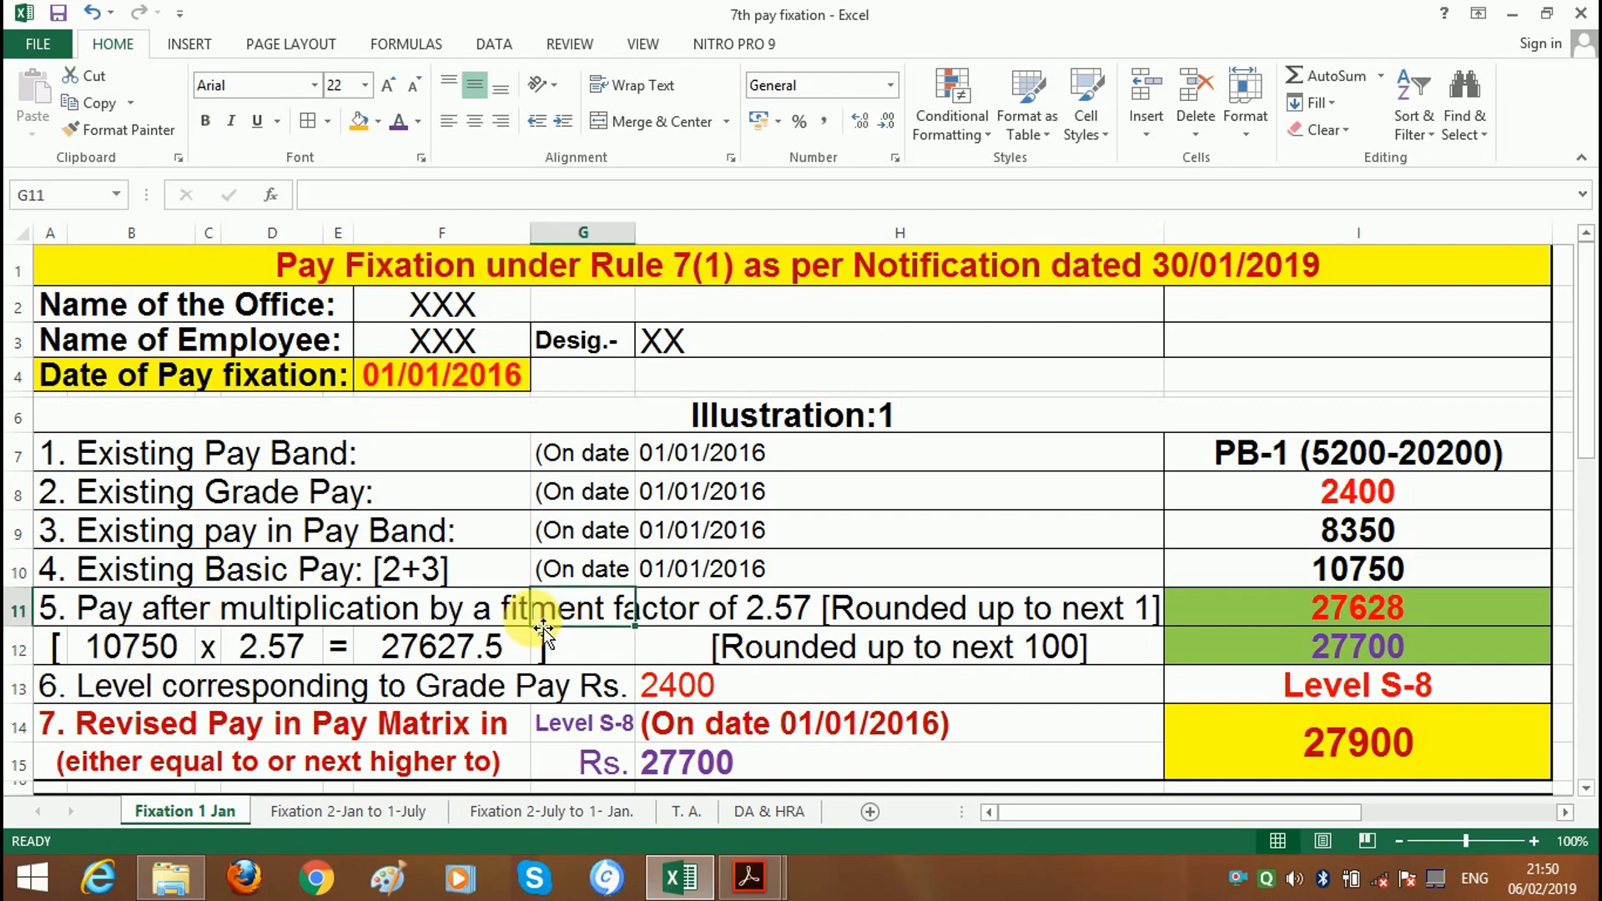
{"action": "left_click", "coordinate": [771, 621]}
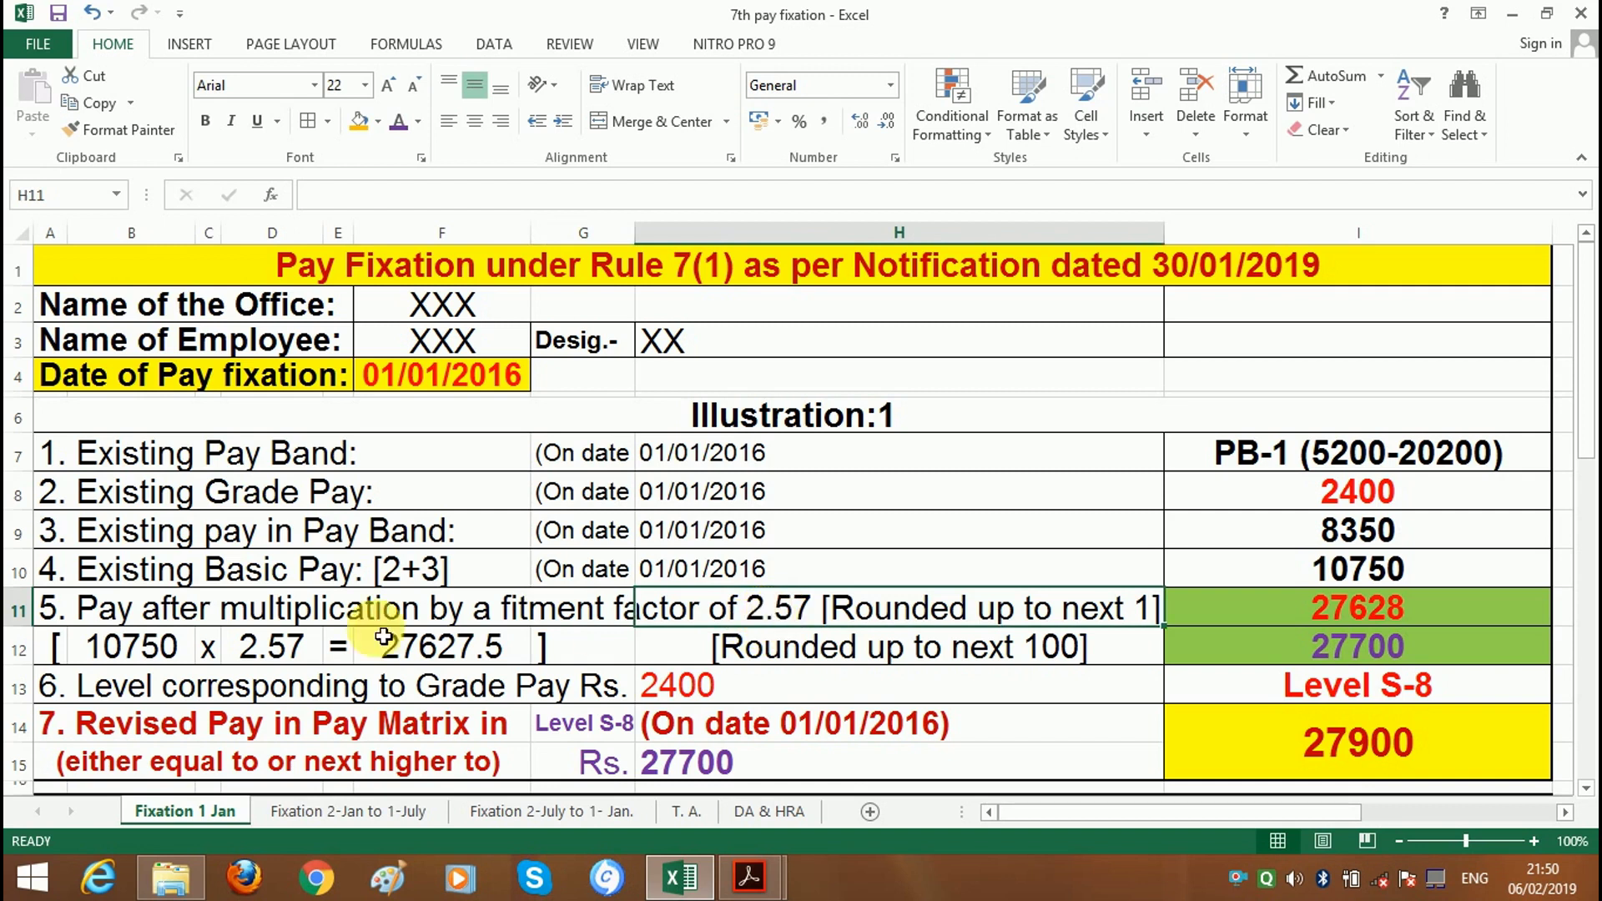
{"action": "left_click", "coordinate": [129, 665]}
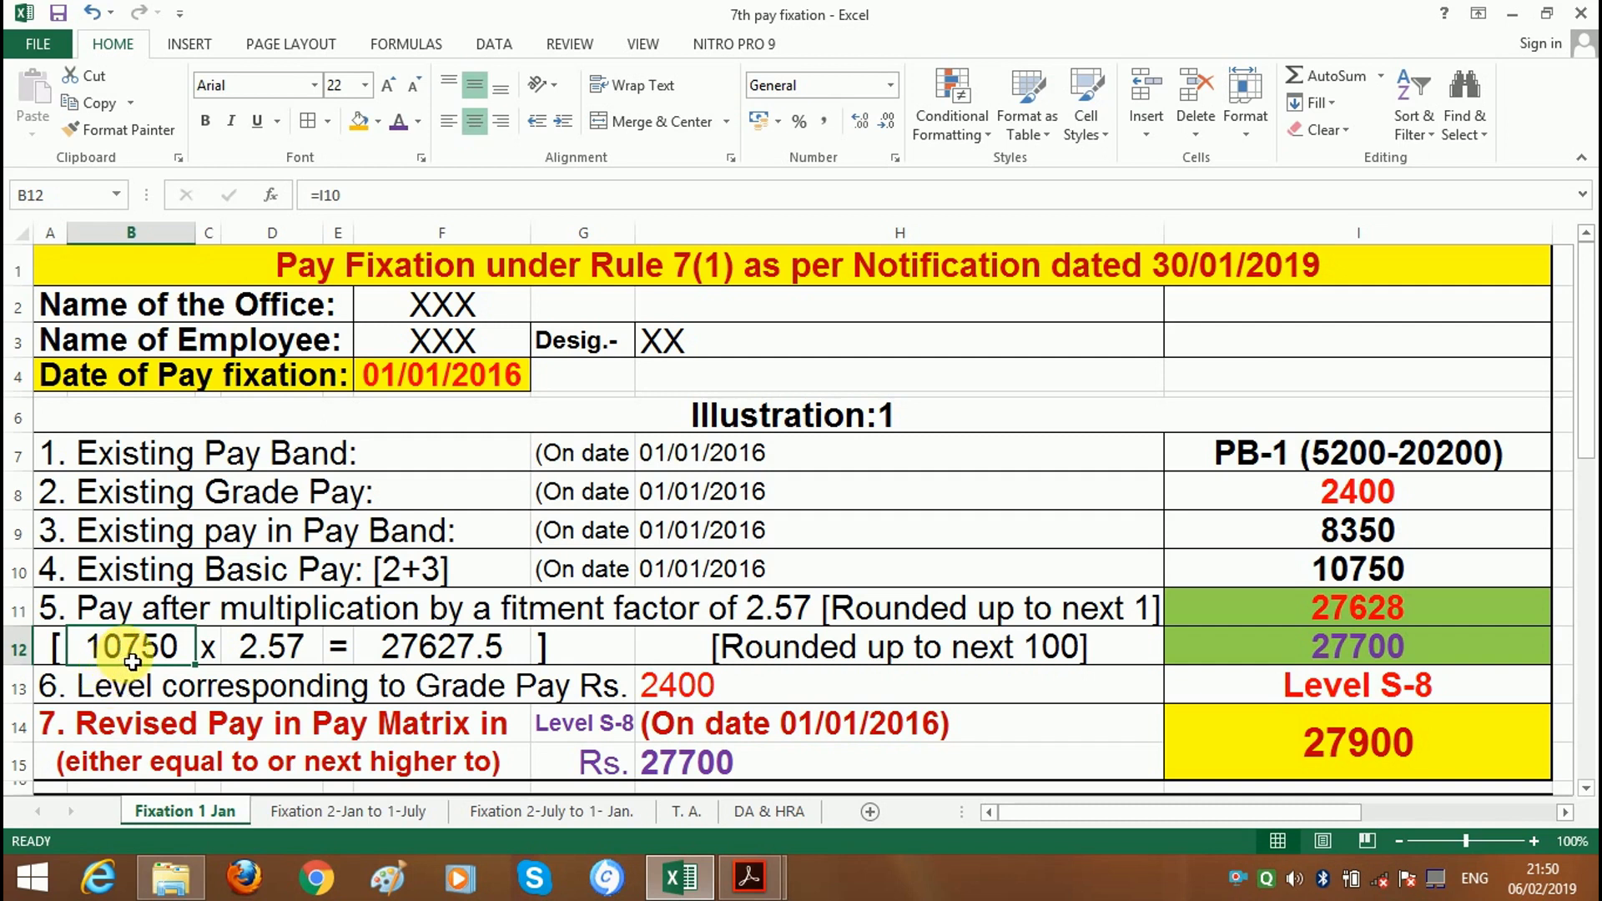
{"action": "left_click", "coordinate": [276, 661]}
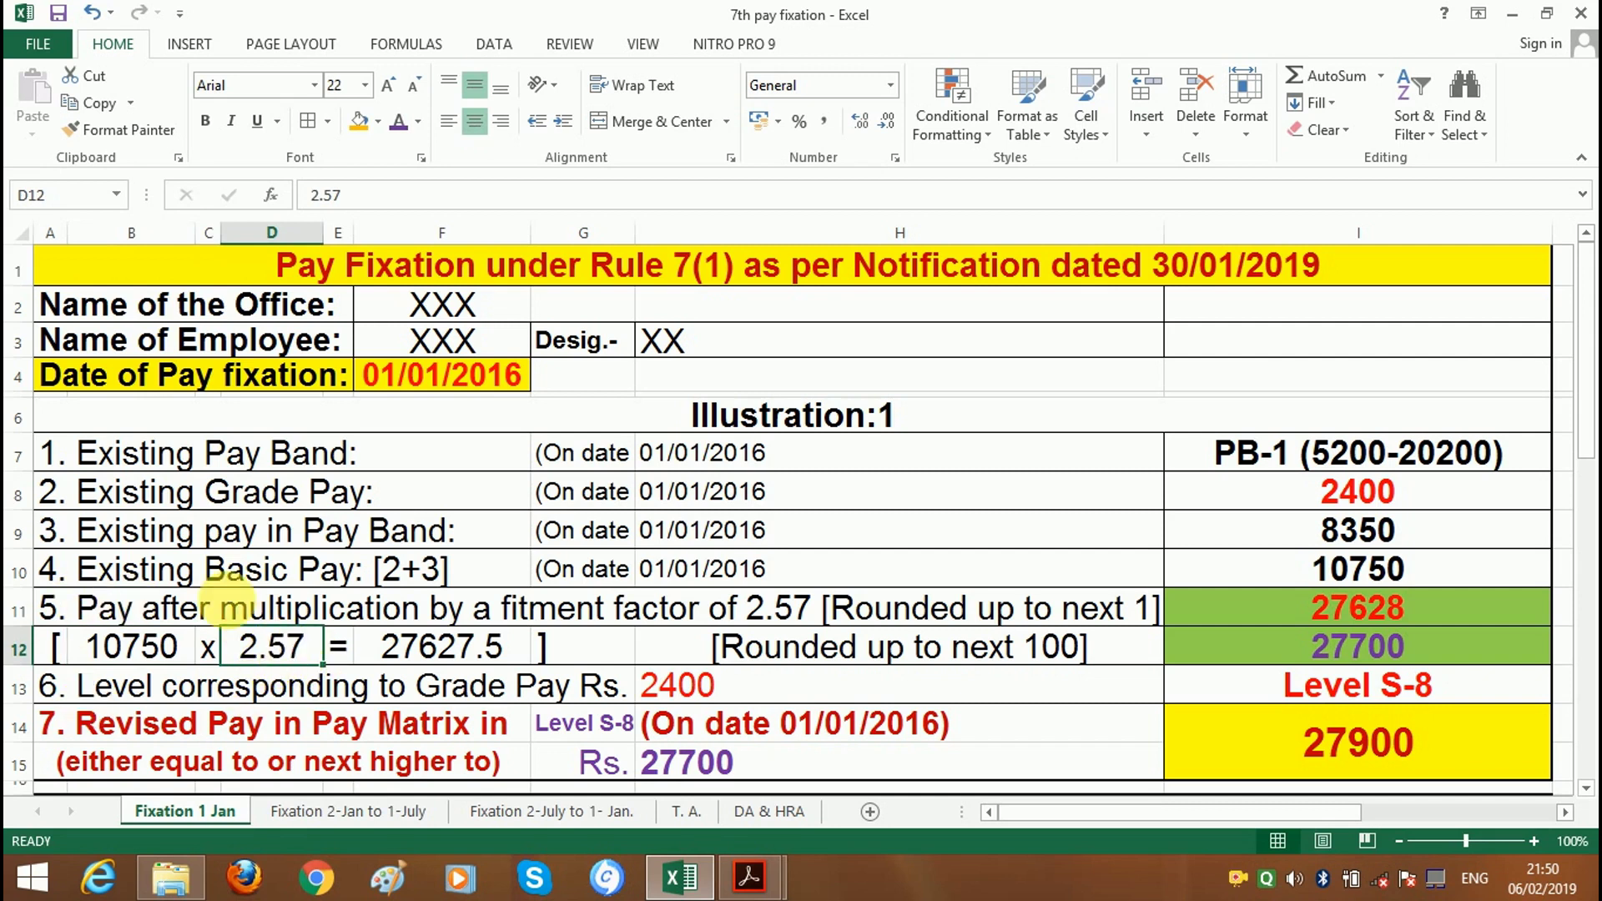
{"action": "left_click", "coordinate": [477, 657]}
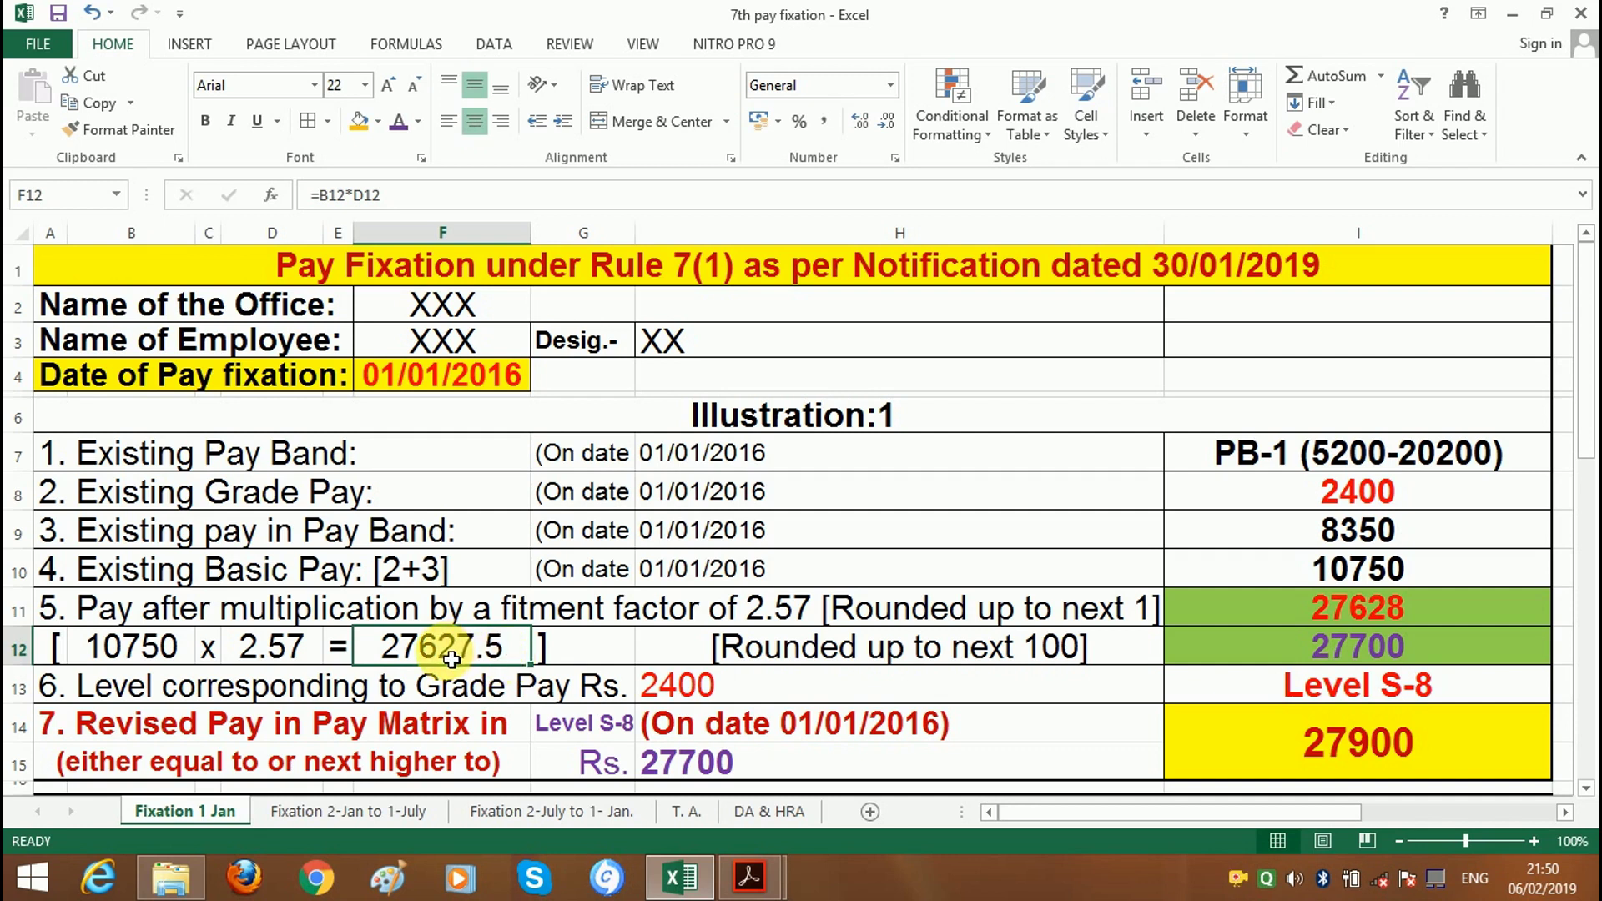
- Check the round-up-to-next-100 formulas in I11 and I12 giving 27700, and the level's grade pay 2400
{"action": "left_click", "coordinate": [1368, 608]}
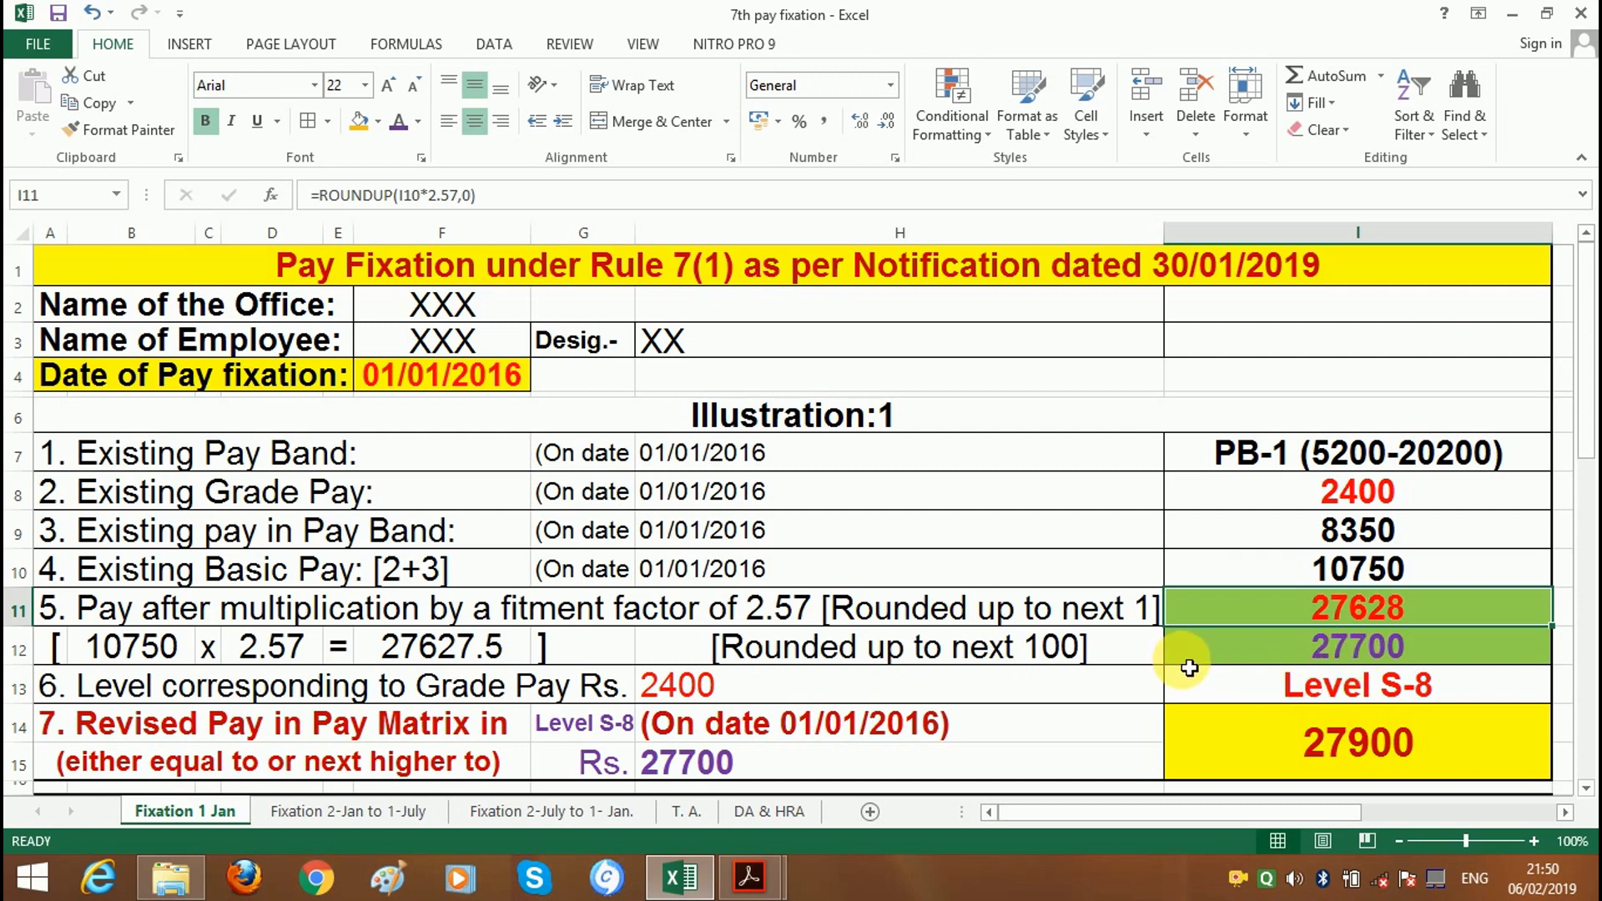
{"action": "left_click", "coordinate": [1387, 615]}
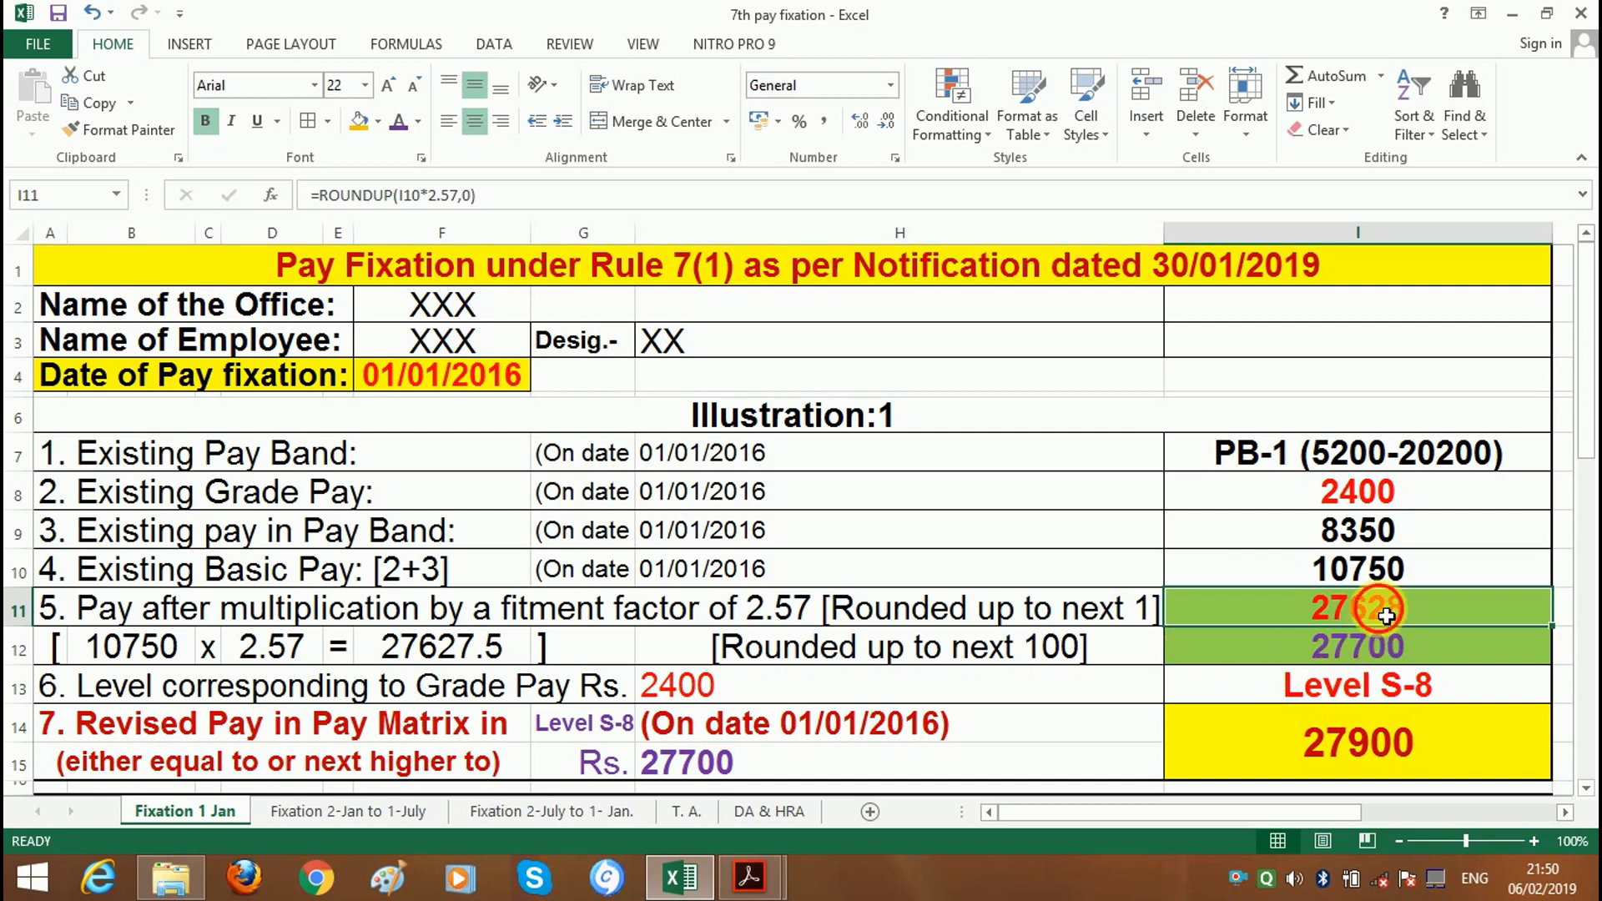
{"action": "left_click", "coordinate": [806, 659]}
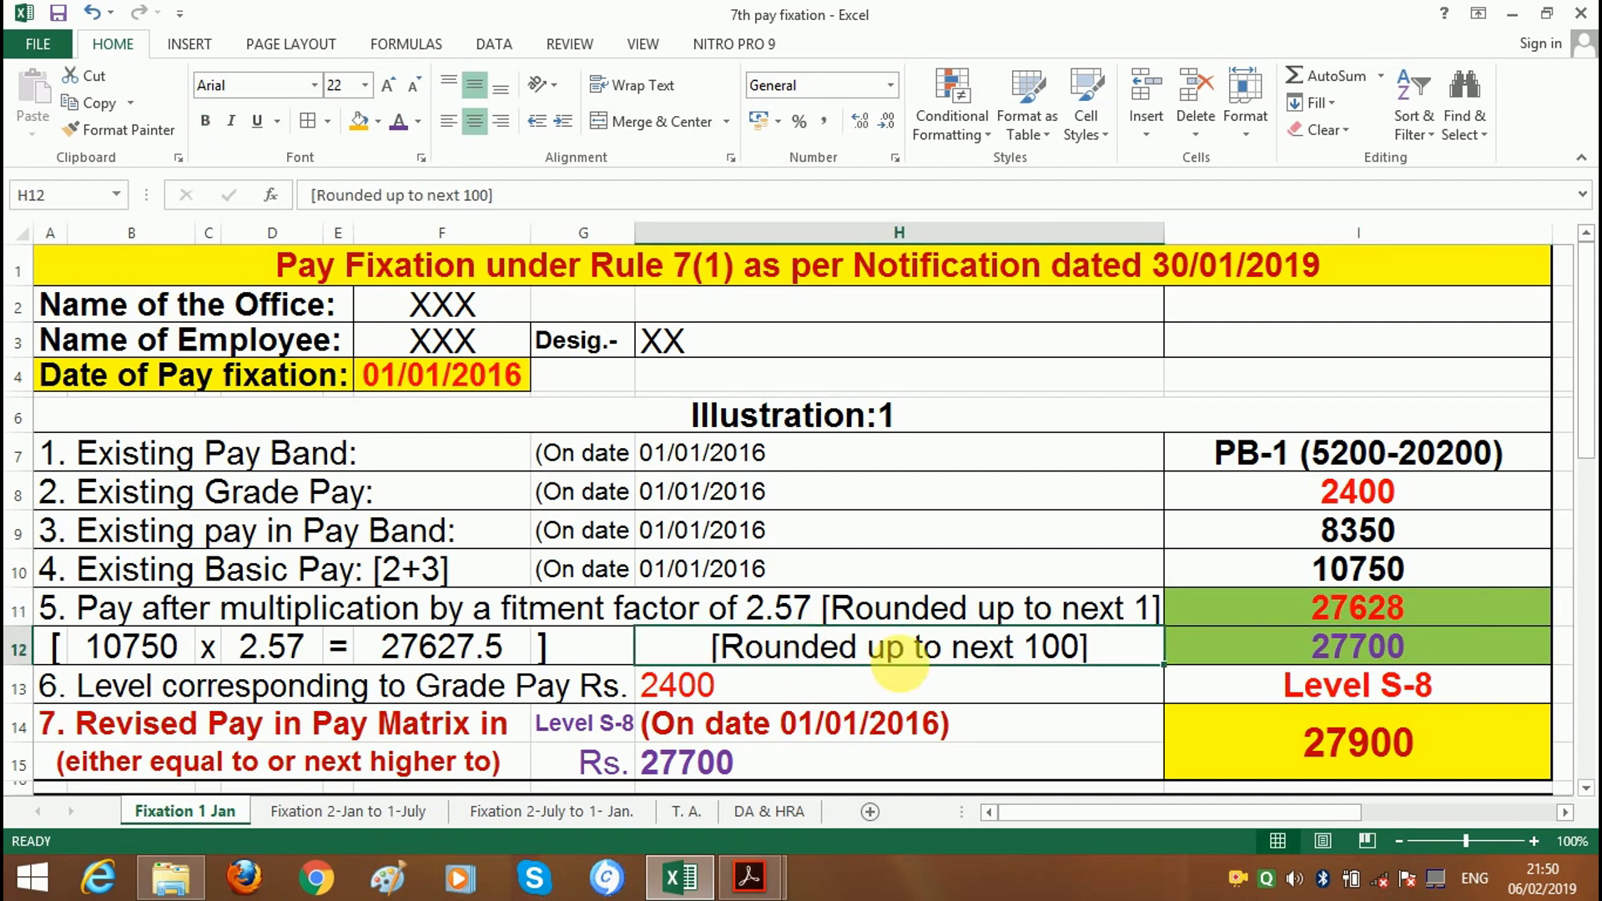
{"action": "left_click", "coordinate": [1346, 662]}
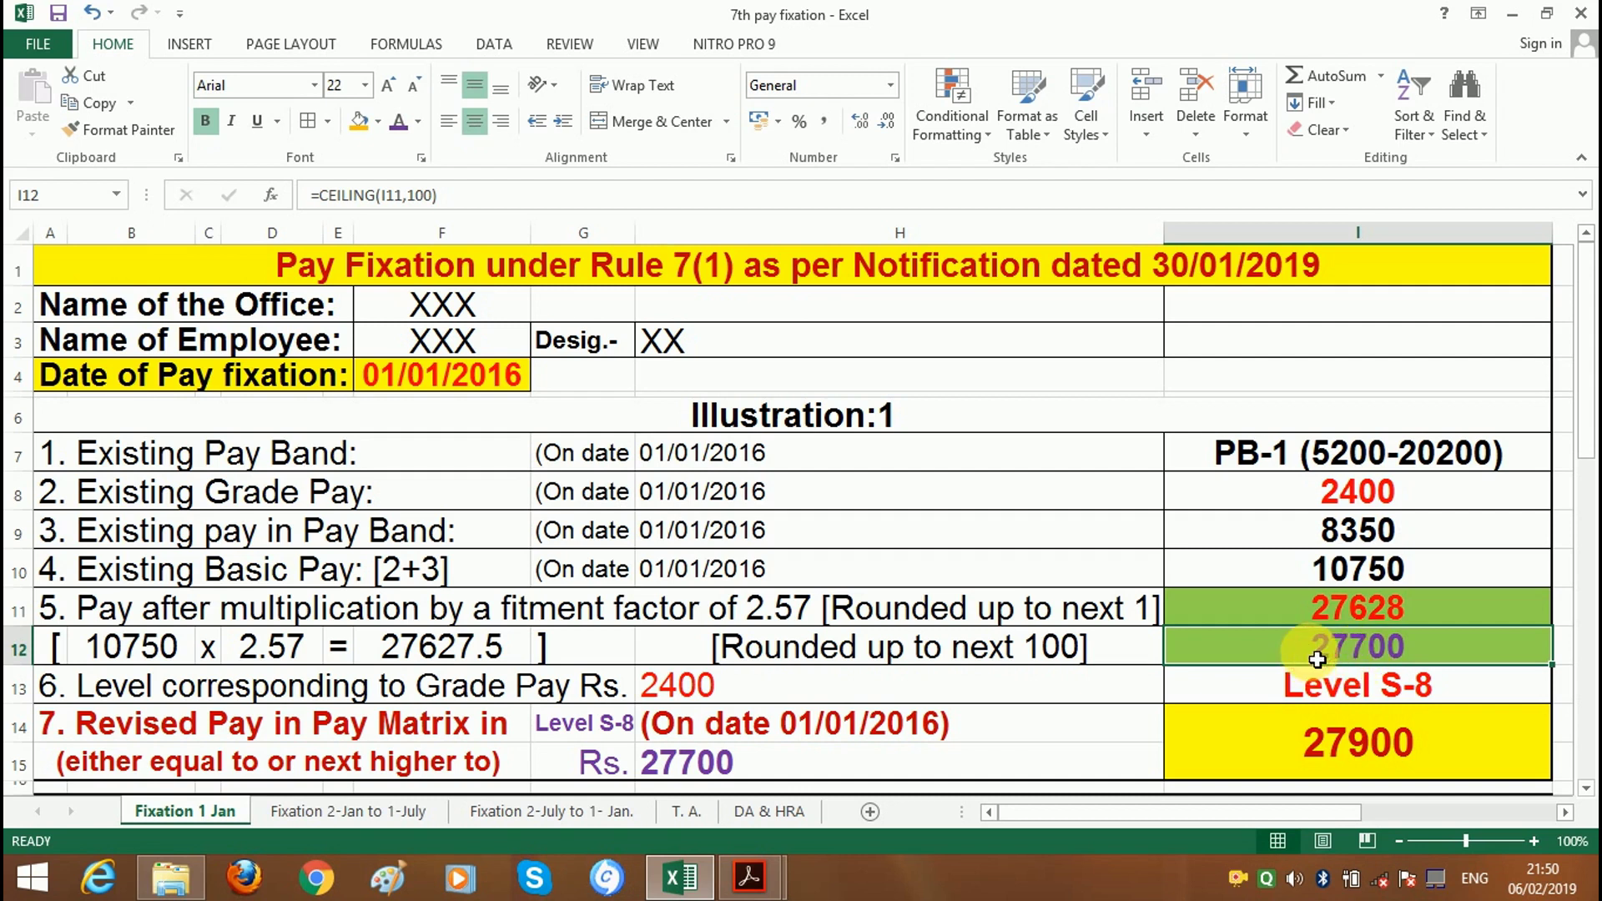
{"action": "left_click", "coordinate": [667, 689]}
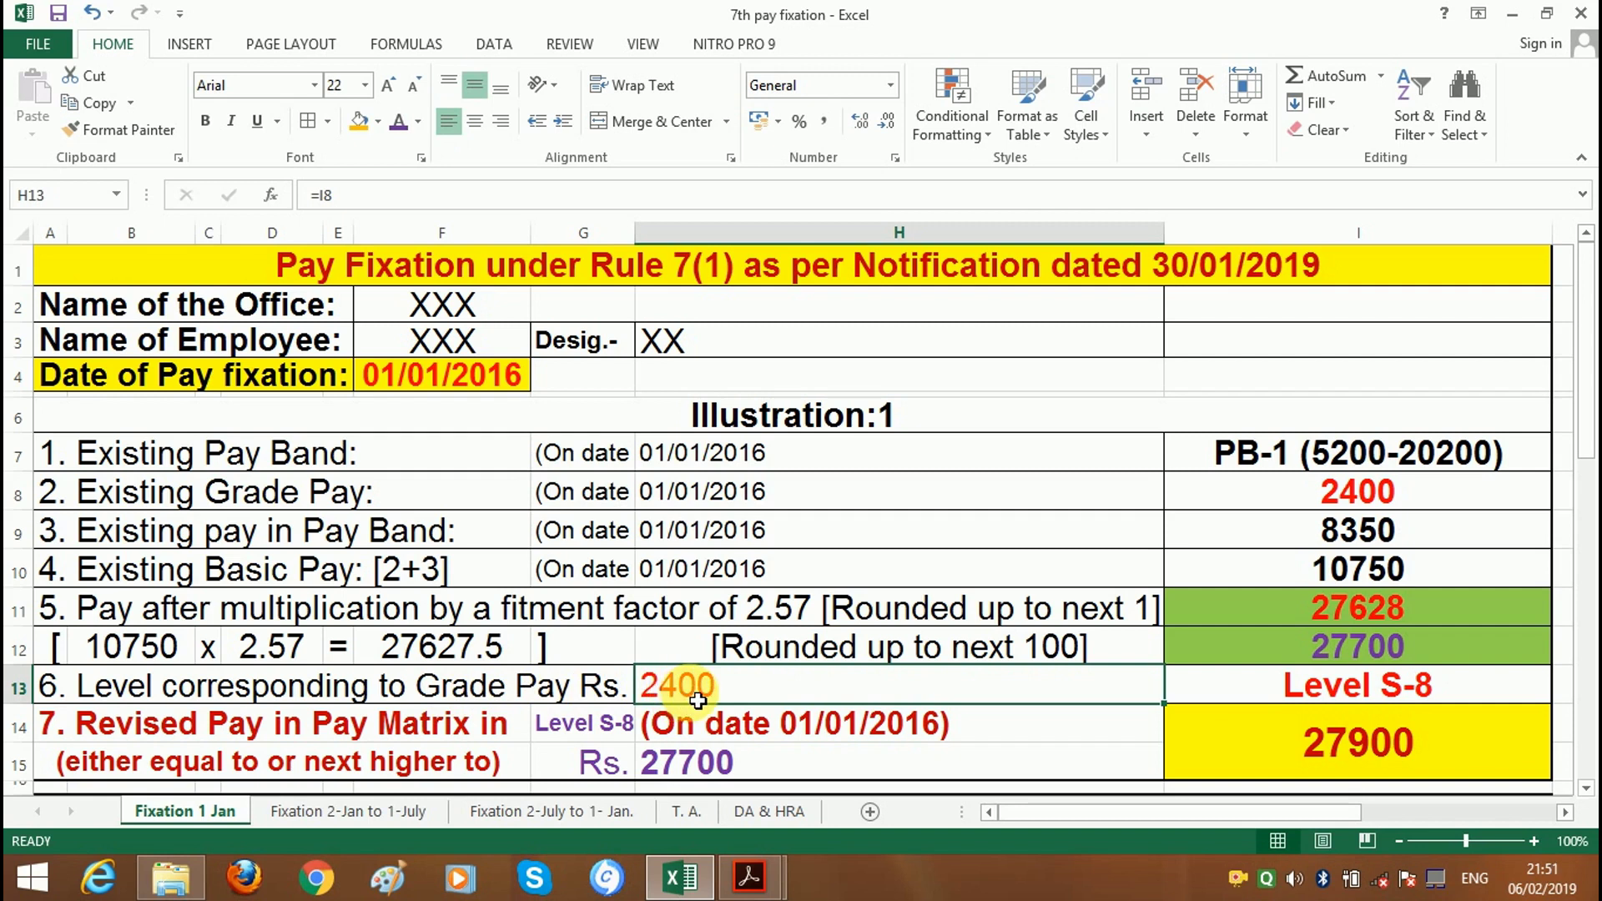
{"action": "mouse_move", "coordinate": [749, 877]}
{"action": "left_click", "coordinate": [855, 789]}
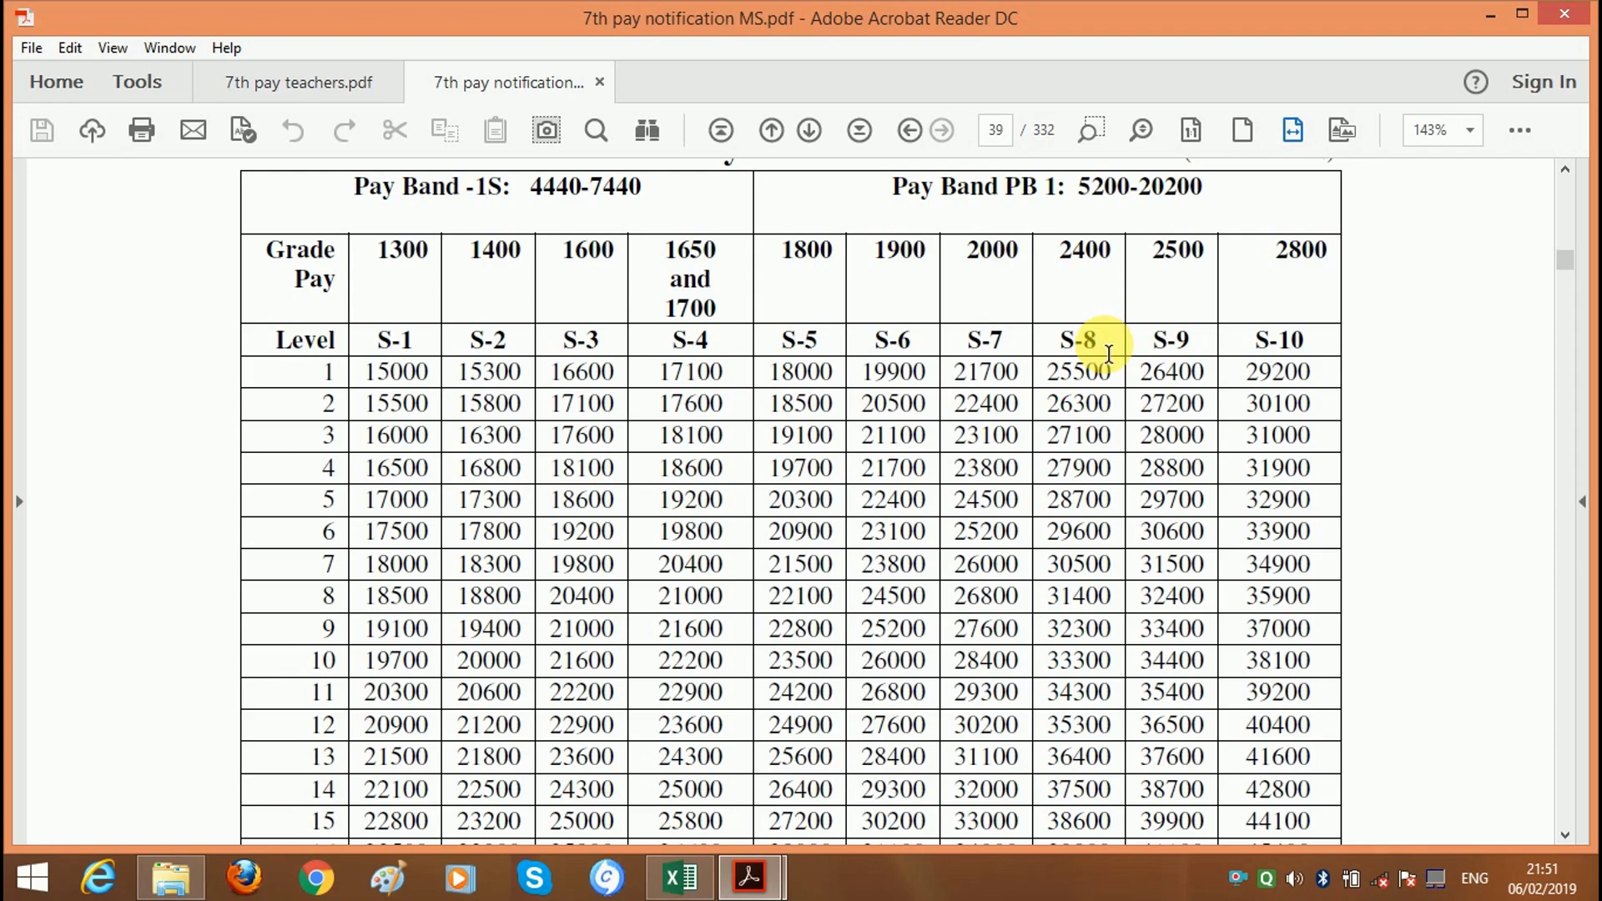
{"action": "left_click", "coordinate": [680, 876]}
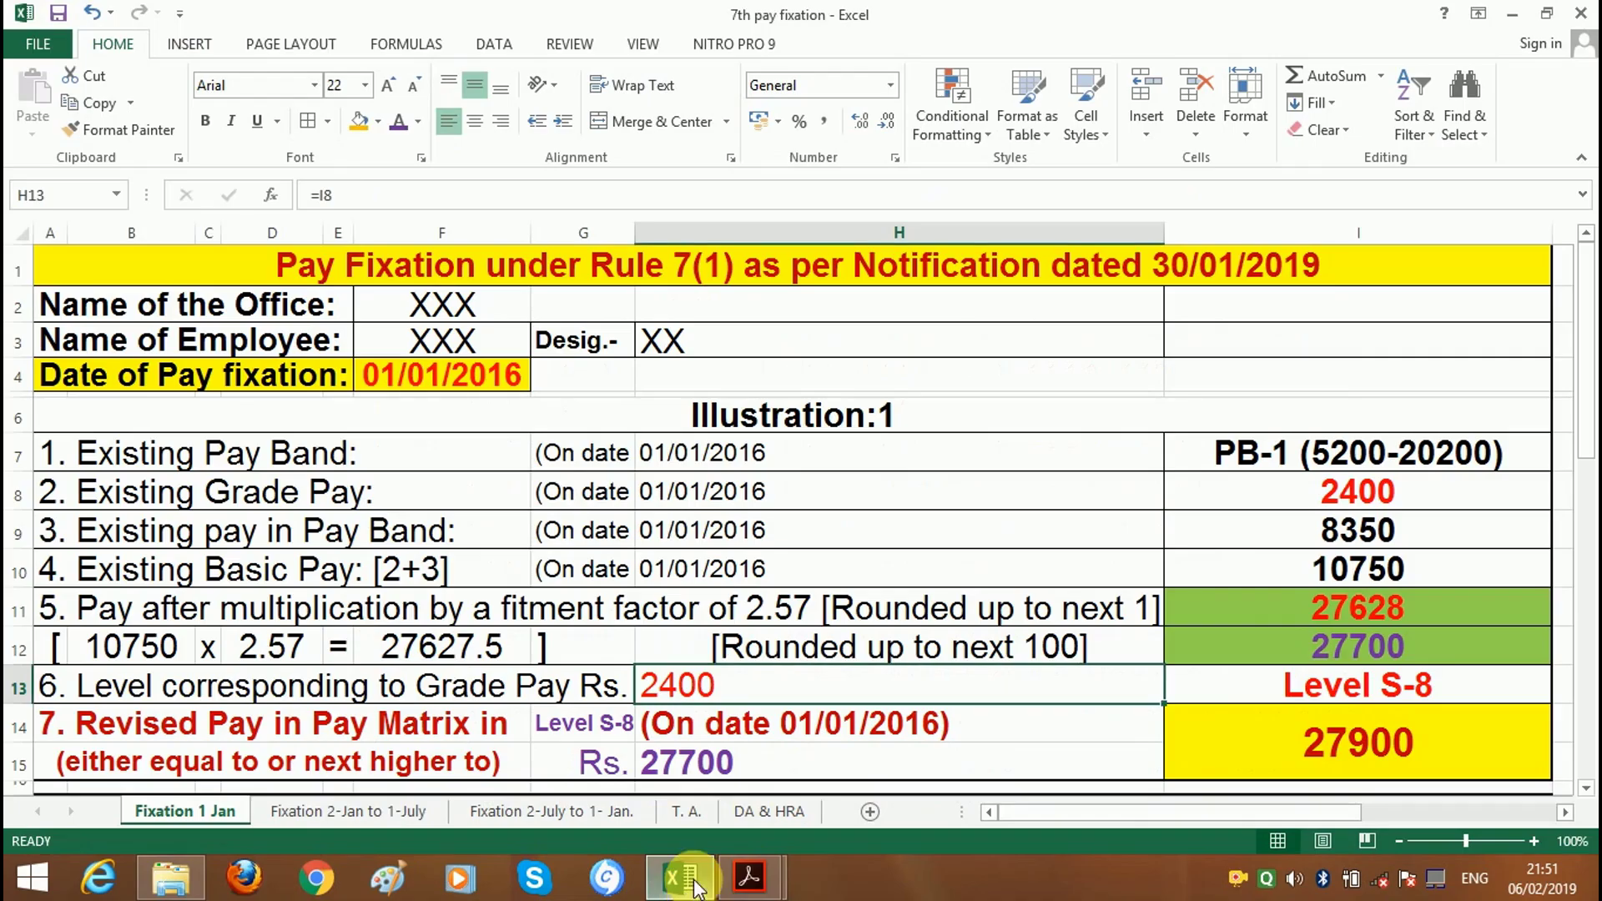
{"action": "left_click", "coordinate": [1377, 645]}
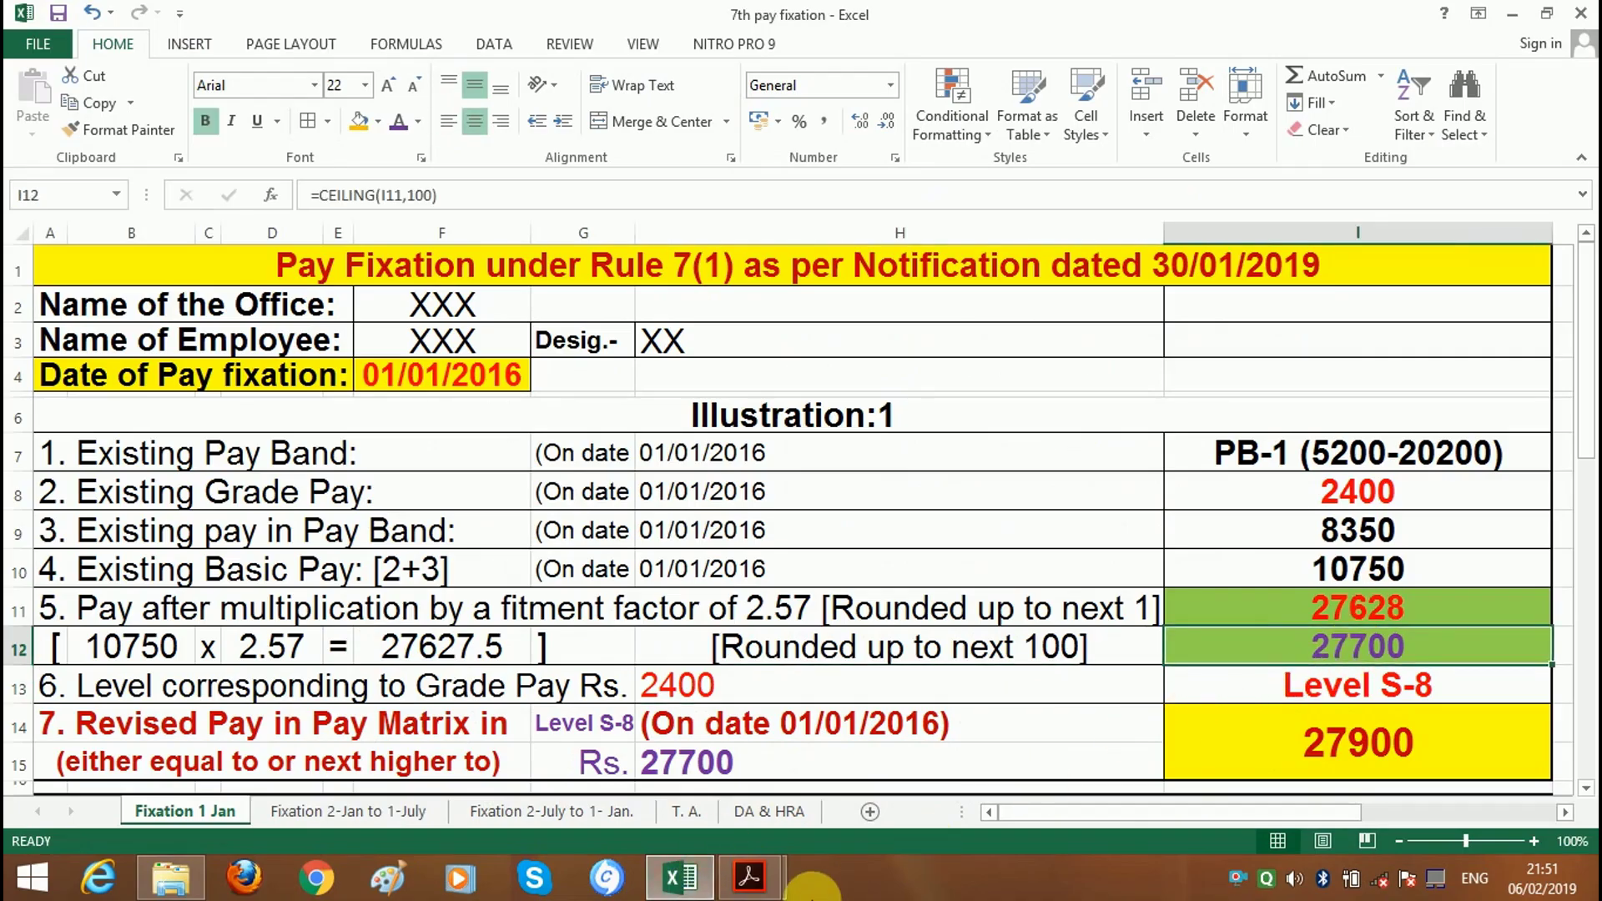
- In the notification PDF's pay matrix, highlight 27100 and 27900 in the S-8 column
{"action": "left_click", "coordinate": [880, 759]}
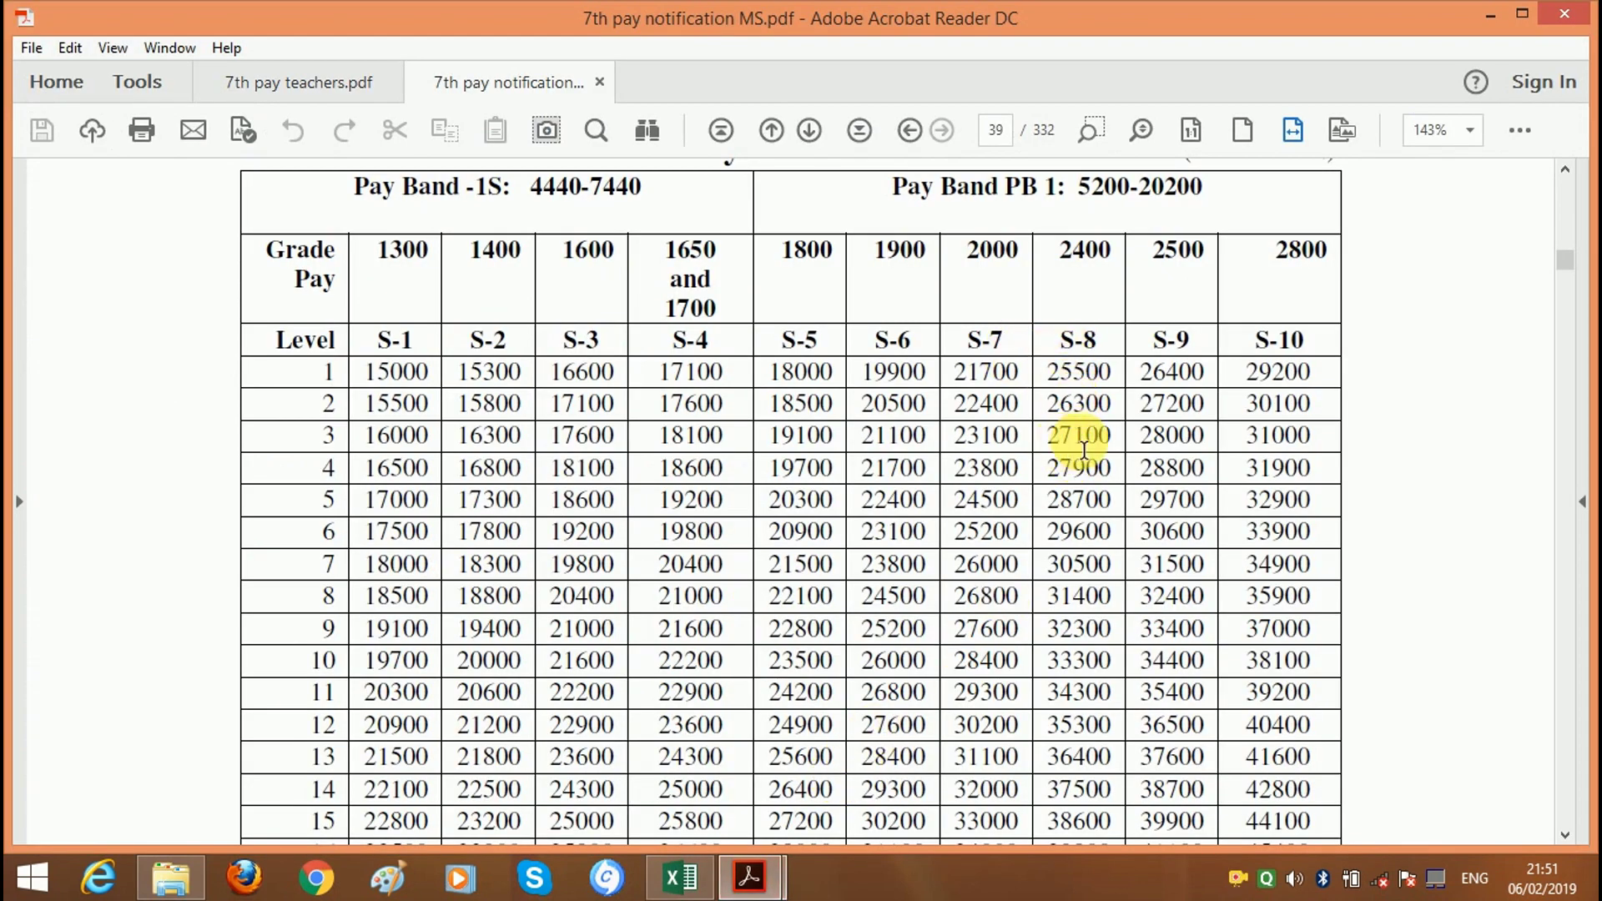
{"action": "double_click", "coordinate": [1058, 447]}
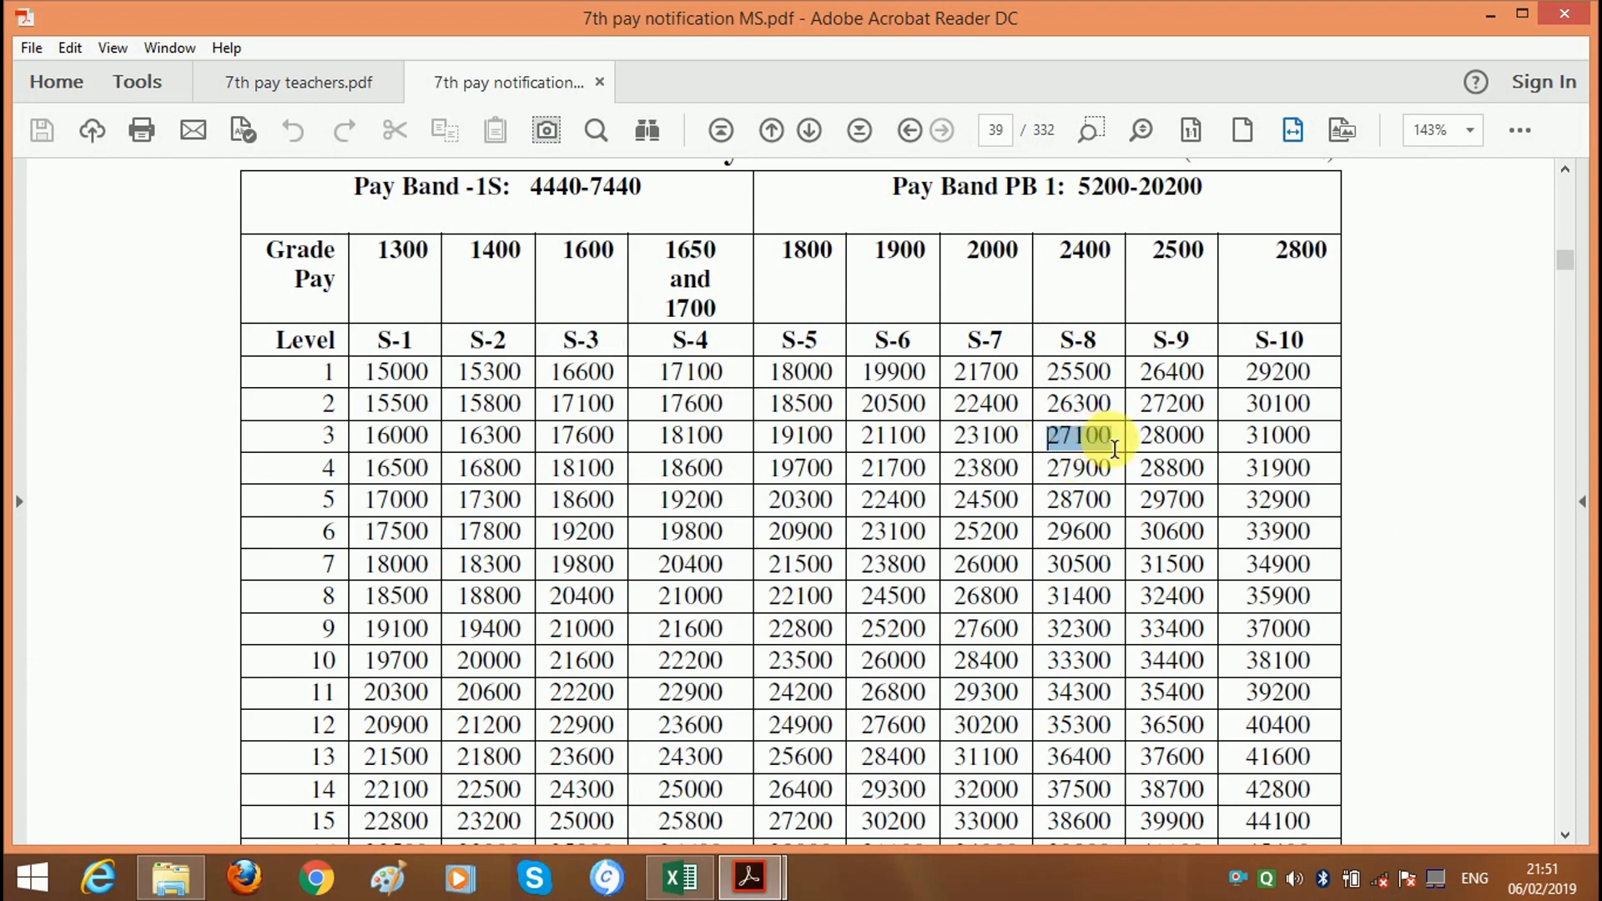
{"action": "left_click_drag", "start_coordinate": [1043, 469], "coordinate": [1123, 478]}
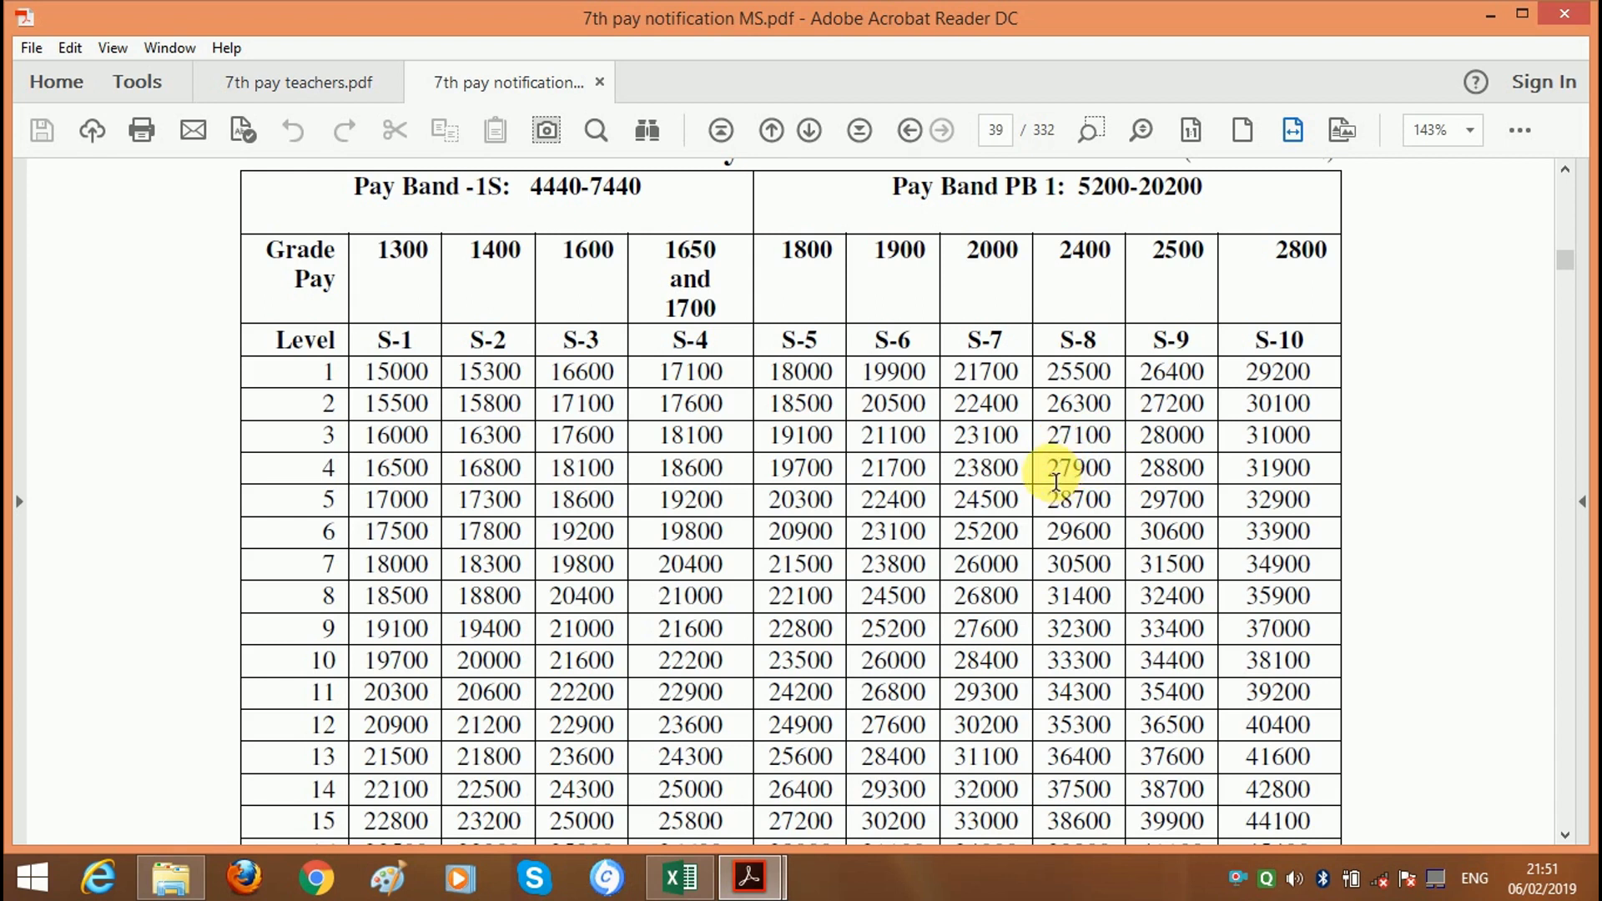
{"action": "left_click_drag", "start_coordinate": [1047, 469], "coordinate": [1116, 483]}
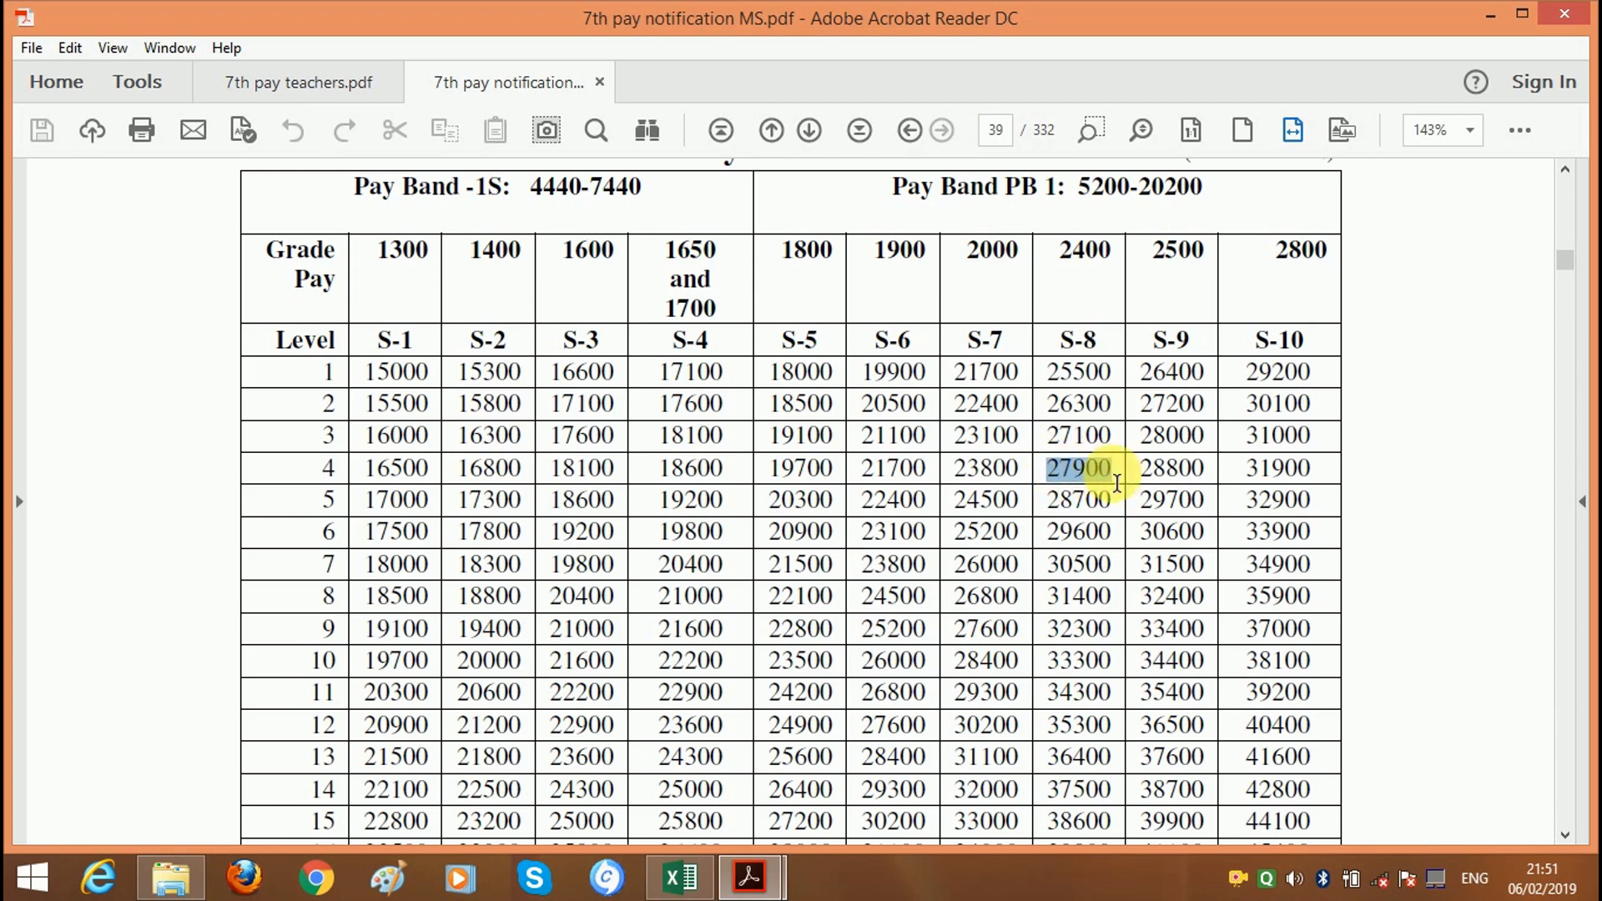
{"action": "left_click", "coordinate": [1103, 481]}
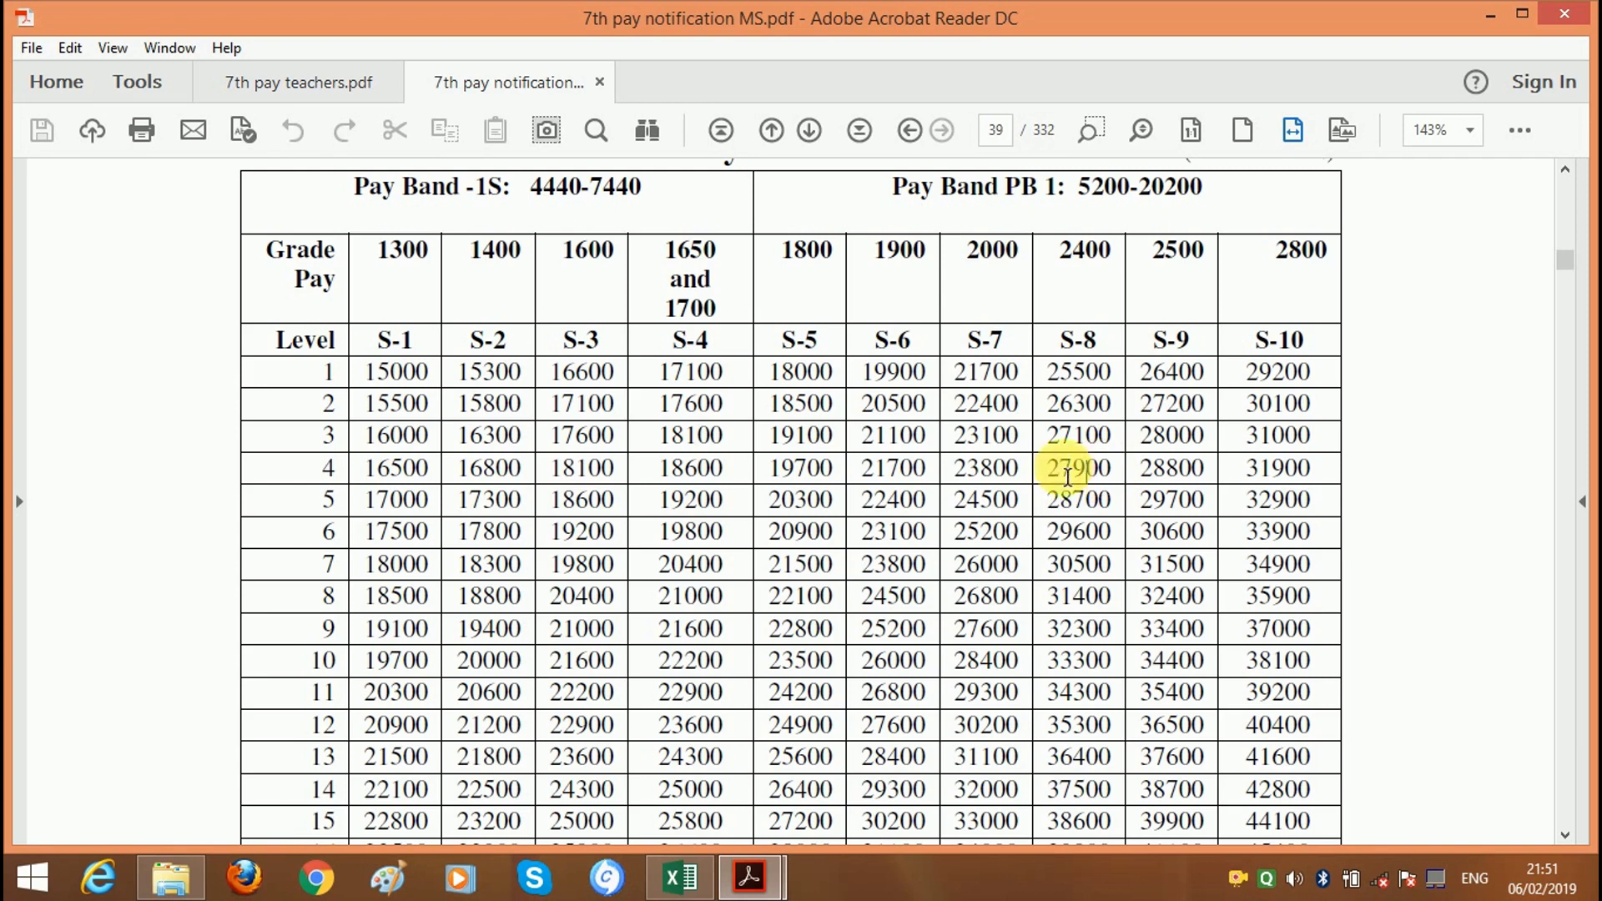
- Check the revised pay 27900 in I14 and H15's link to 27700 in I12
{"action": "left_click", "coordinate": [680, 876]}
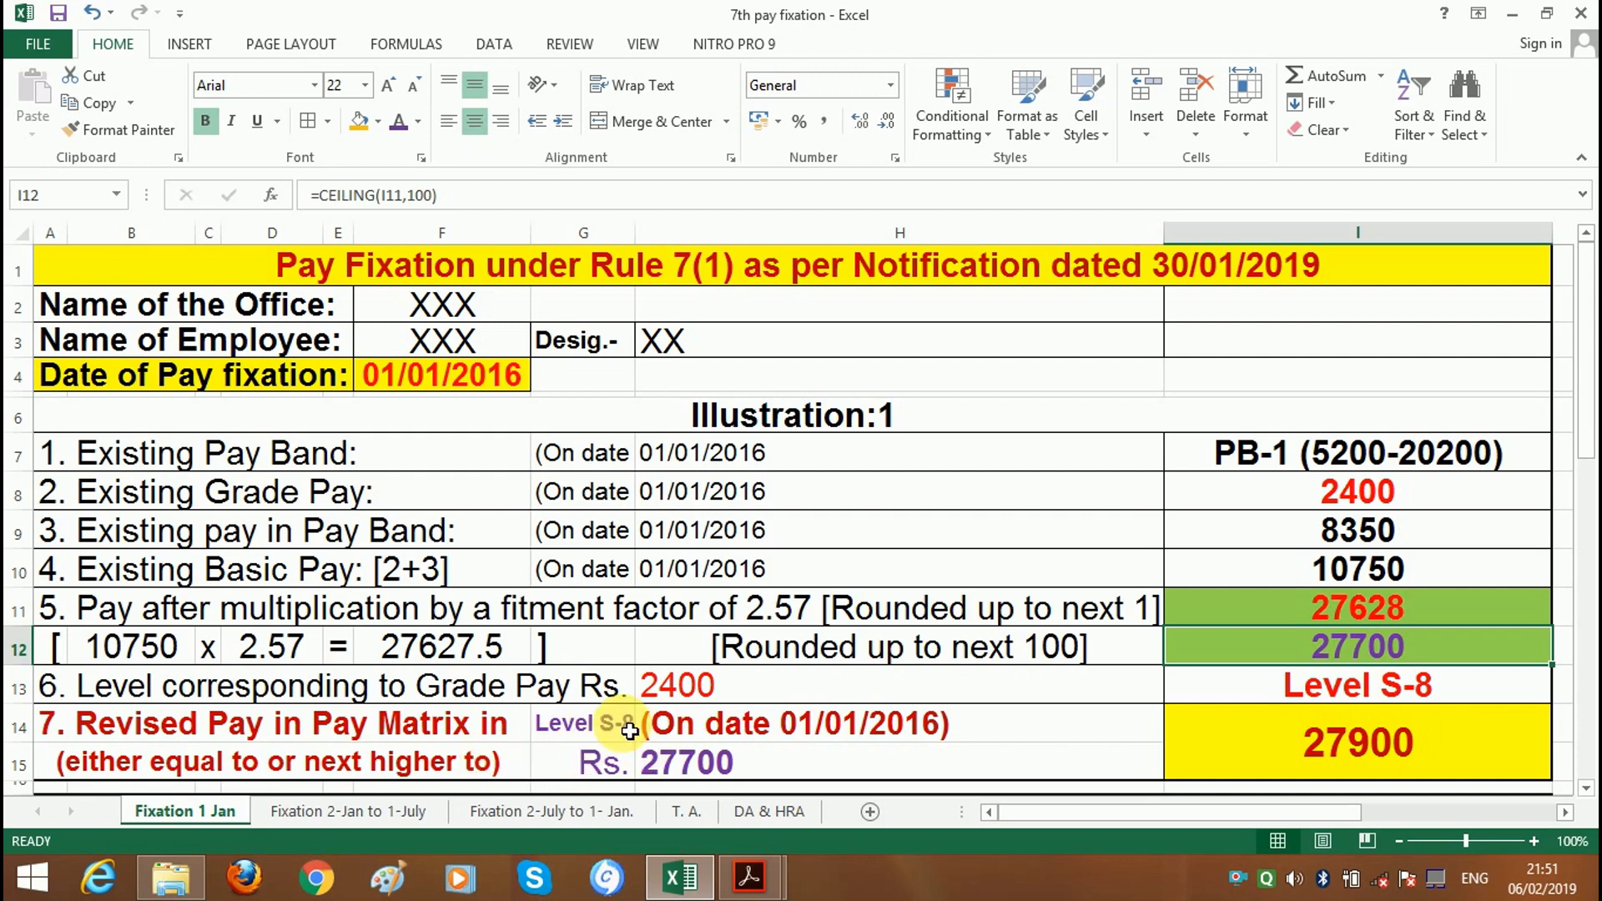
{"action": "left_click", "coordinate": [726, 731]}
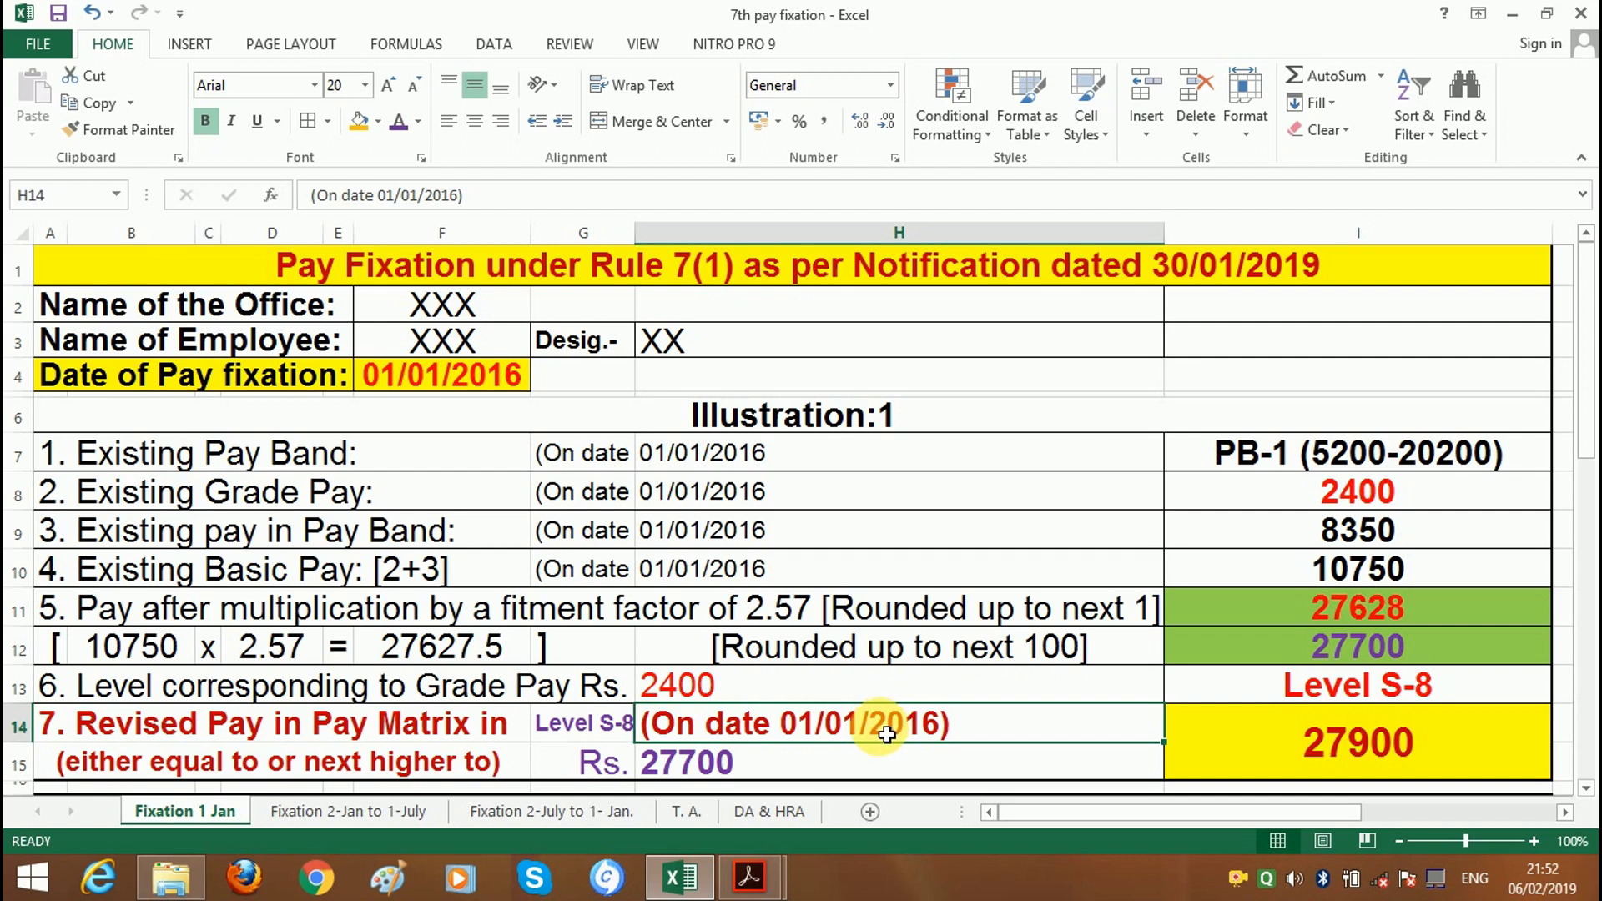
{"action": "left_click", "coordinate": [1355, 760]}
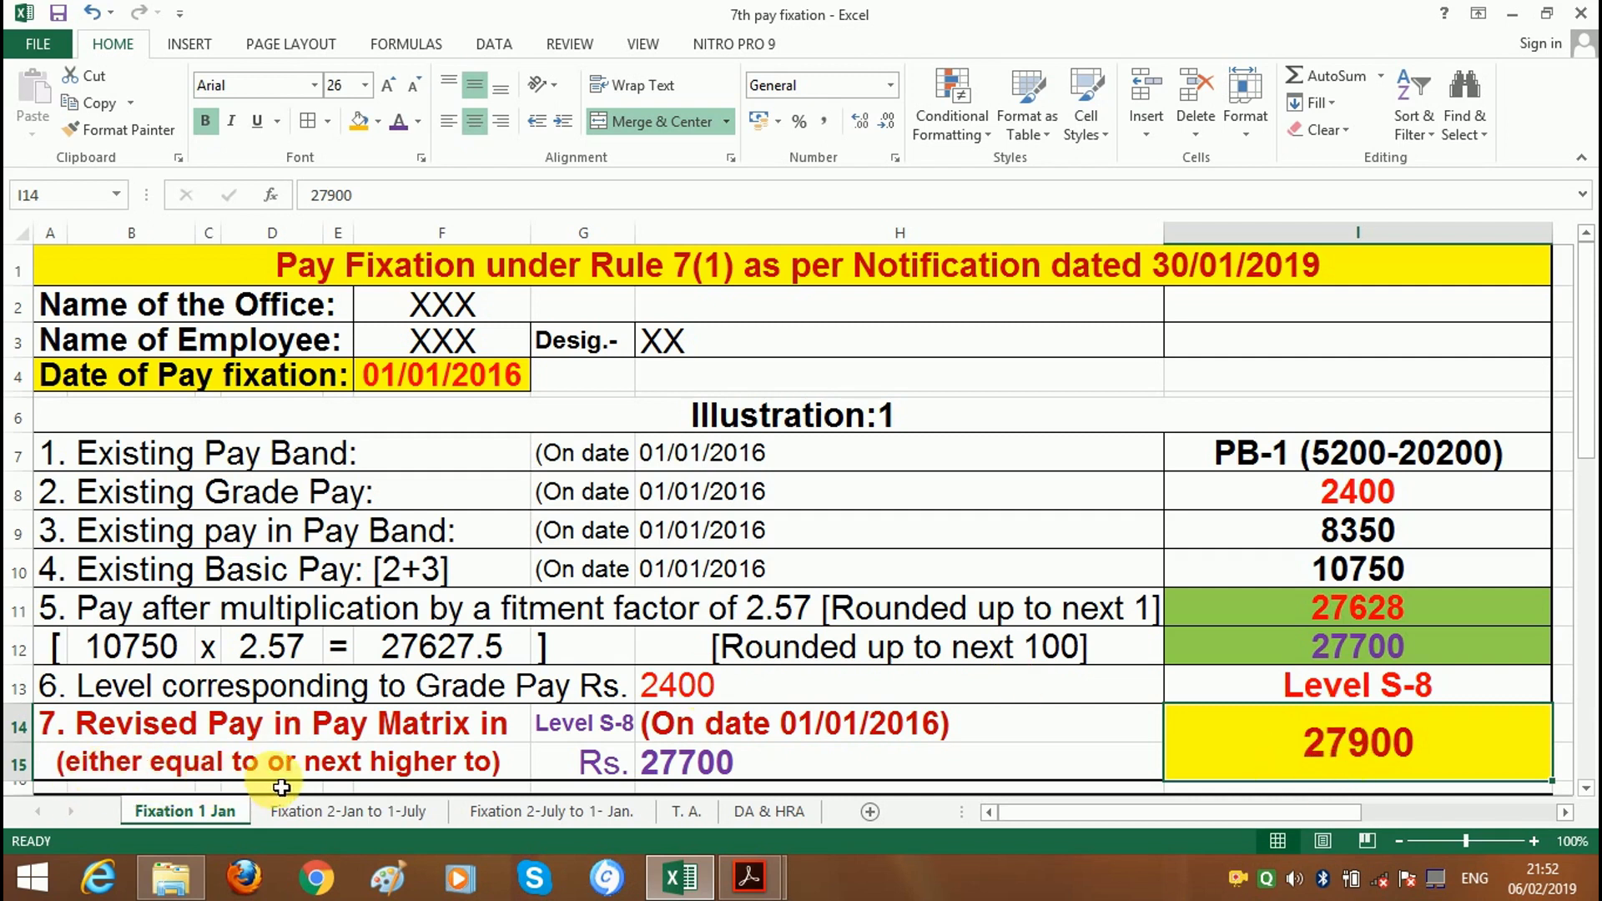
{"action": "left_click", "coordinate": [668, 772]}
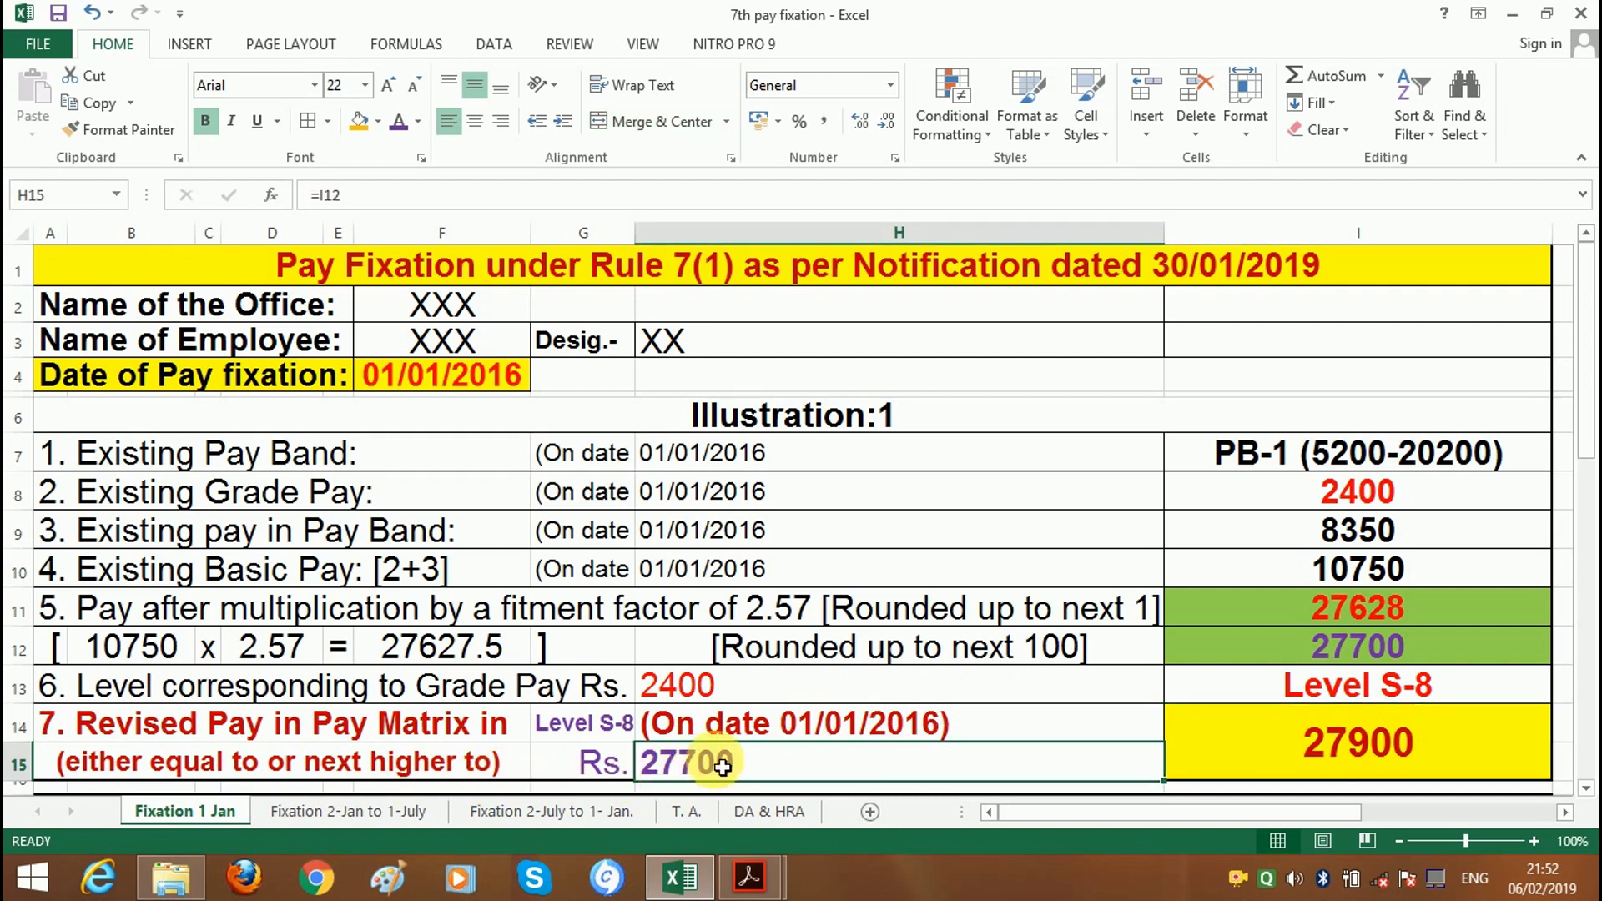
{"action": "left_click", "coordinate": [1388, 747]}
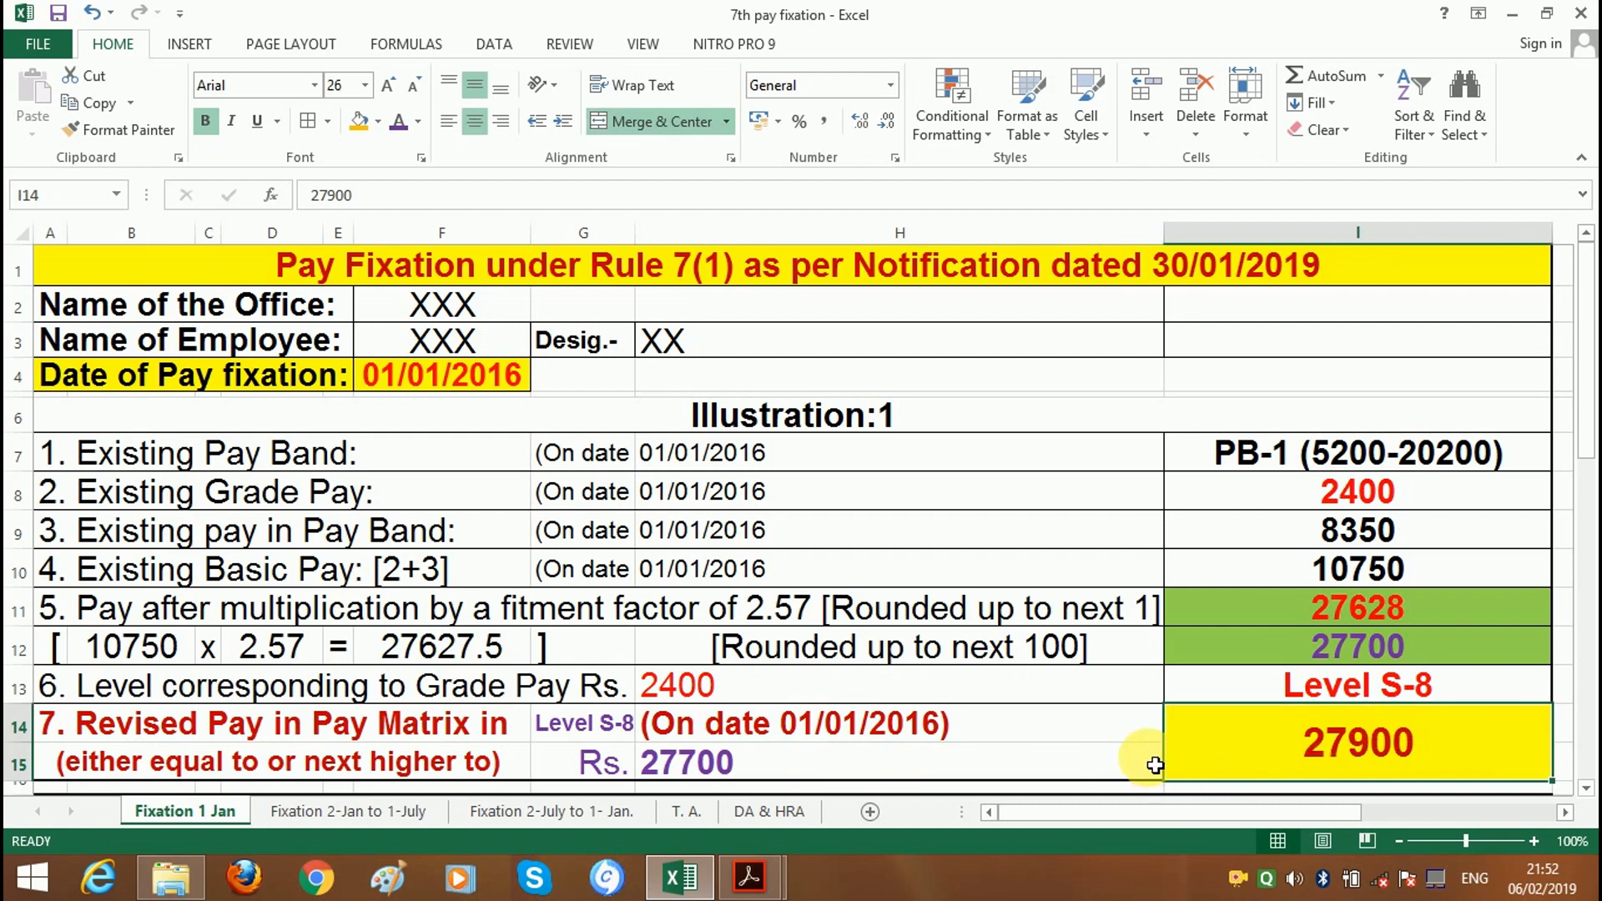
{"action": "left_click", "coordinate": [1586, 788]}
- Scroll to the next-increments section and review its title in A17 and explanation in A19
{"action": "left_click_drag", "start_coordinate": [1587, 793], "coordinate": [1590, 798]}
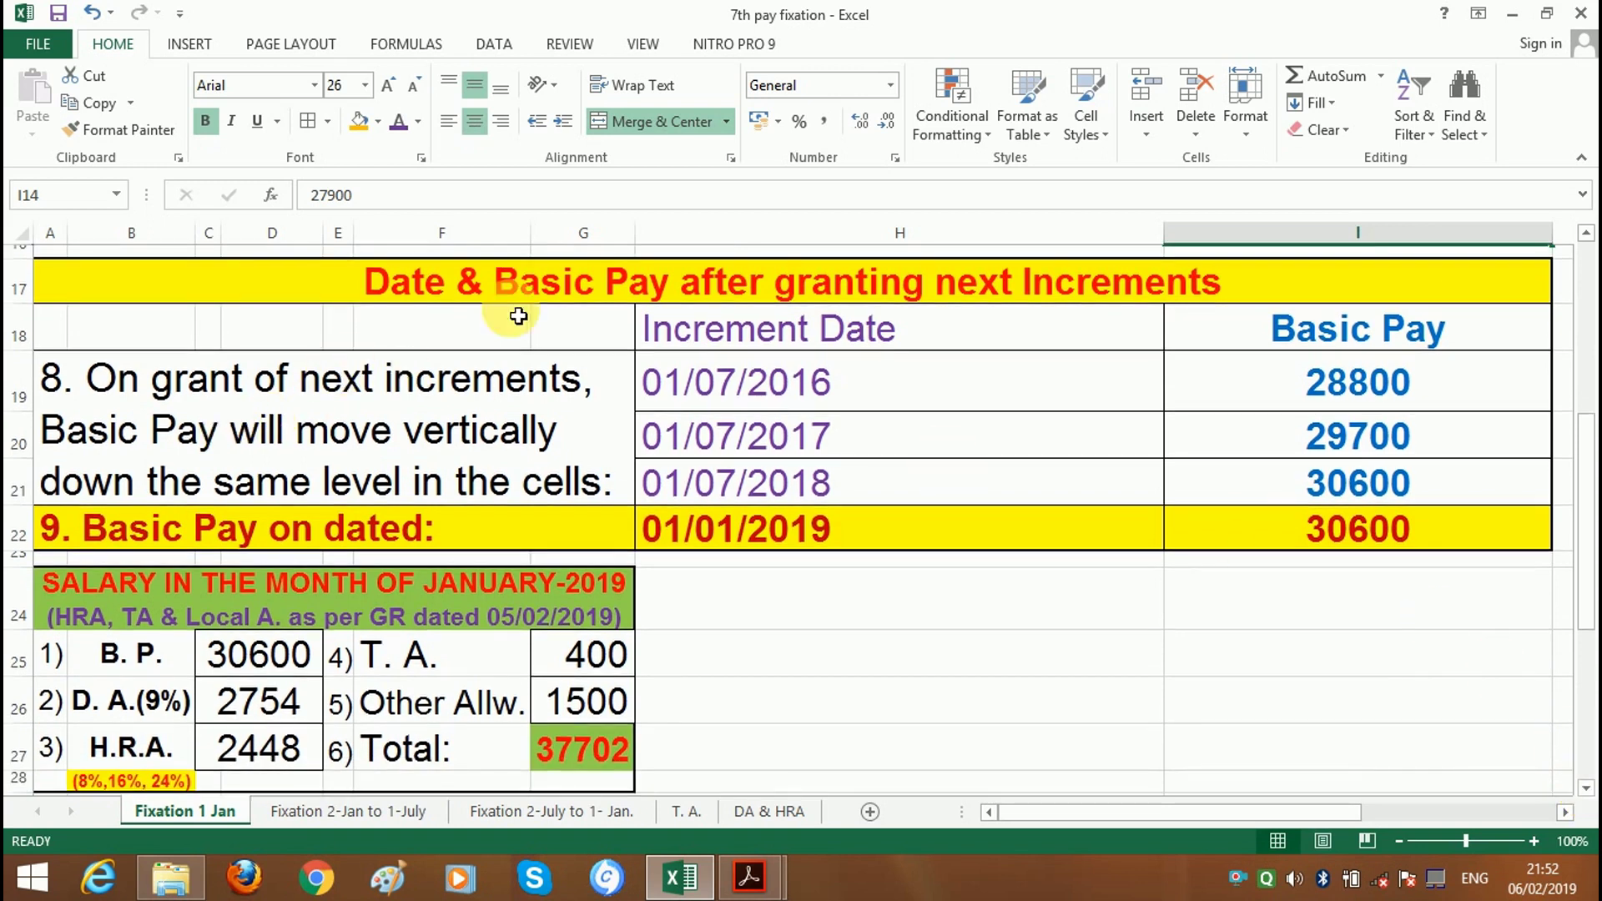
{"action": "left_click", "coordinate": [527, 292]}
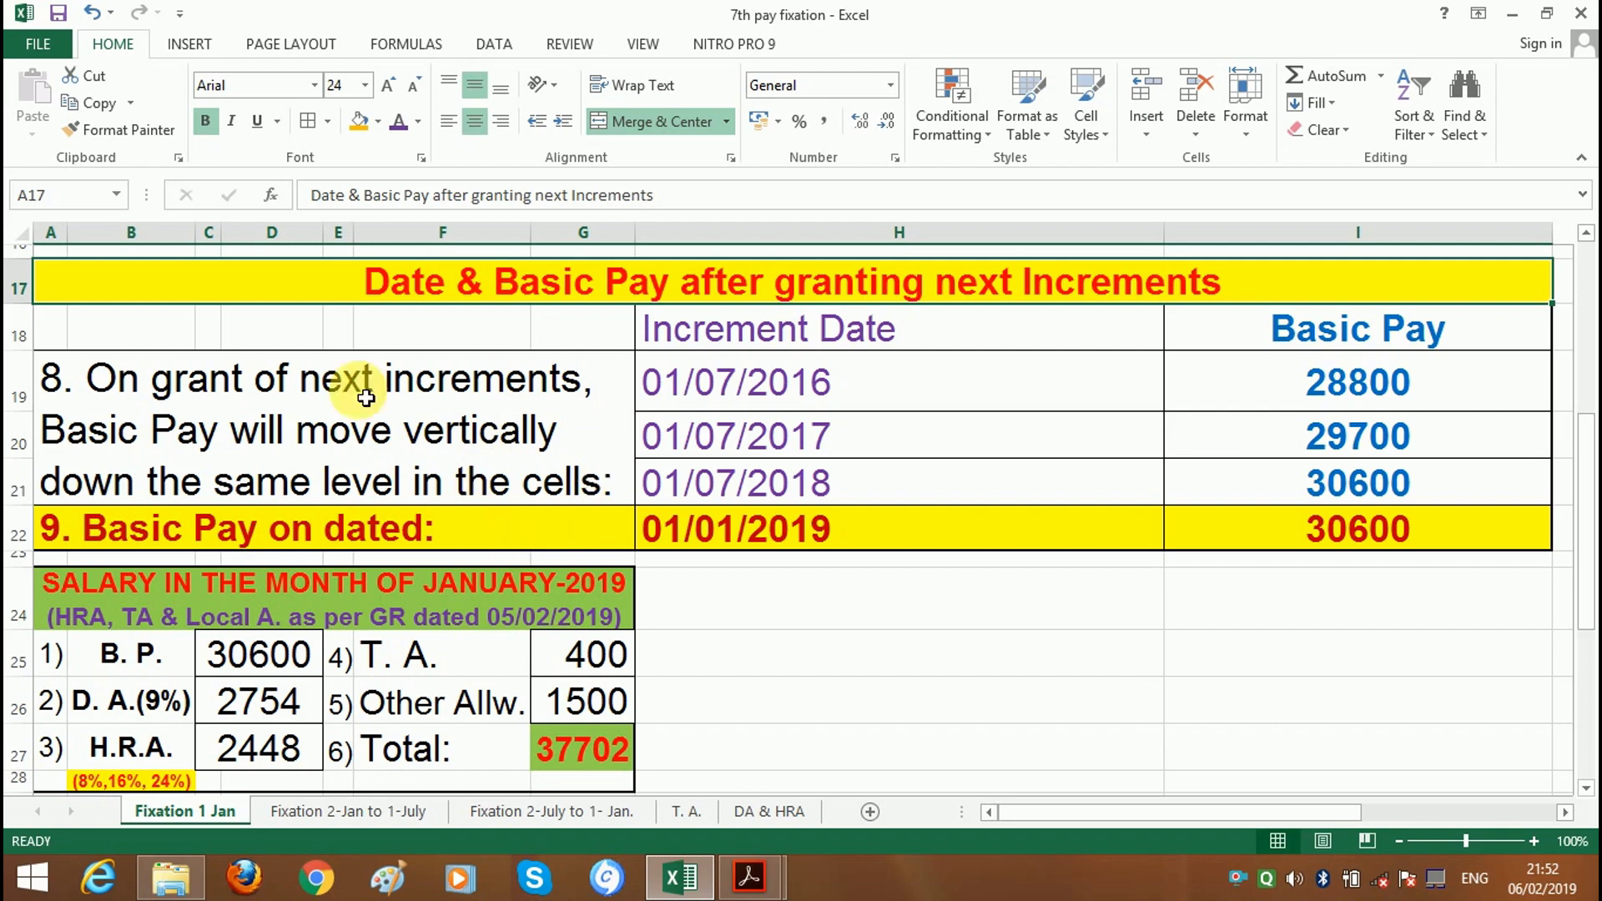
{"action": "left_click", "coordinate": [279, 444]}
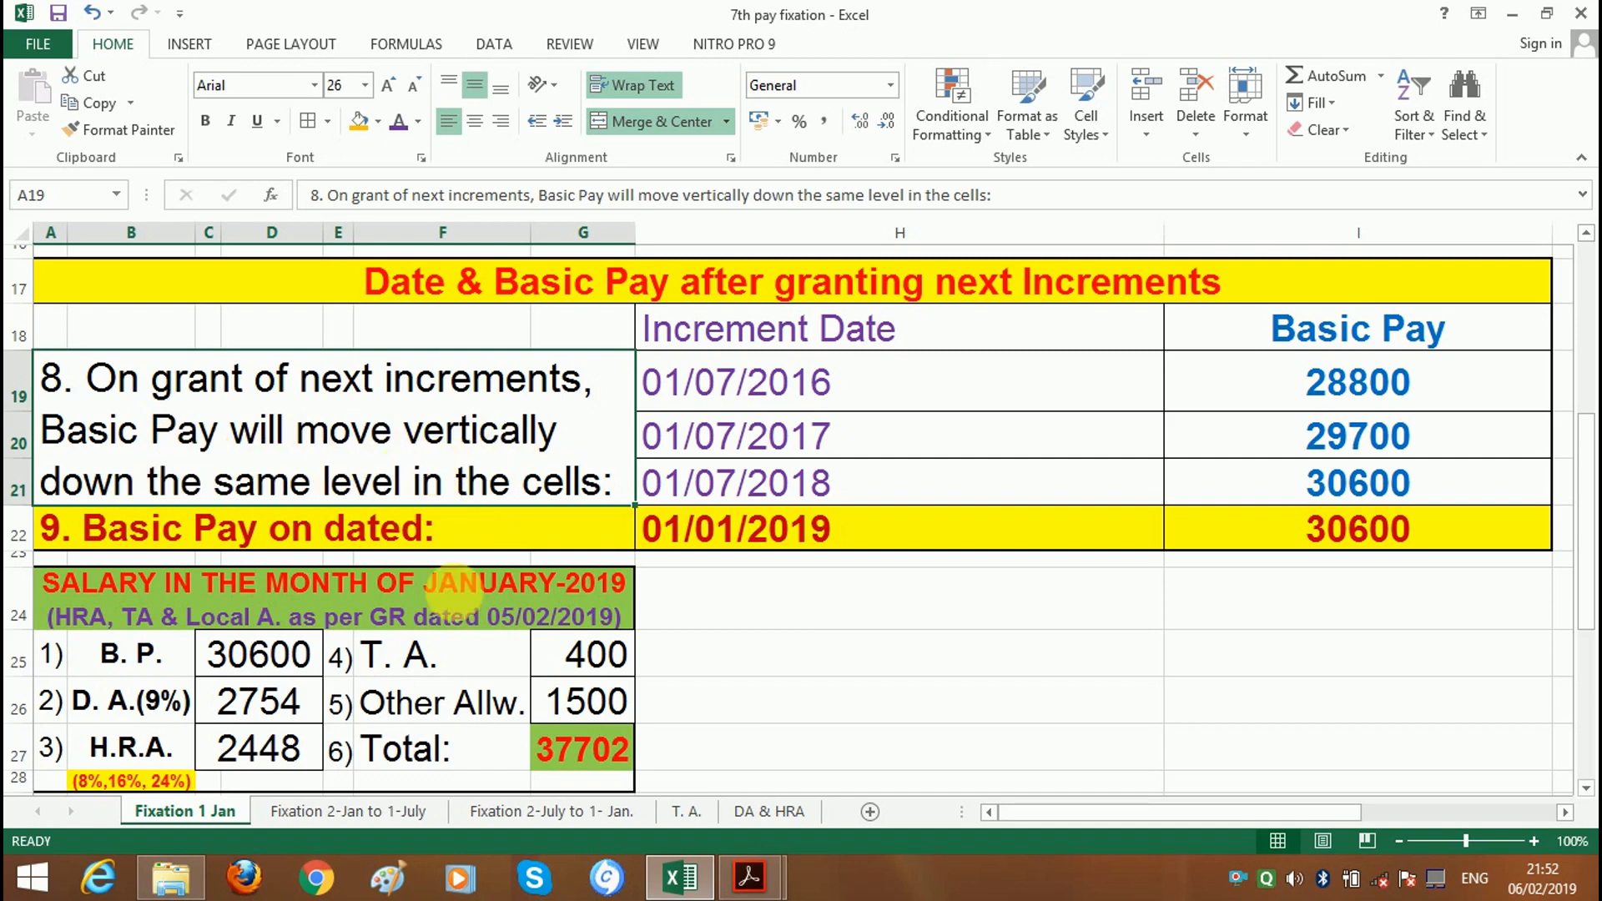
{"action": "mouse_move", "coordinate": [749, 878]}
{"action": "left_click", "coordinate": [859, 768]}
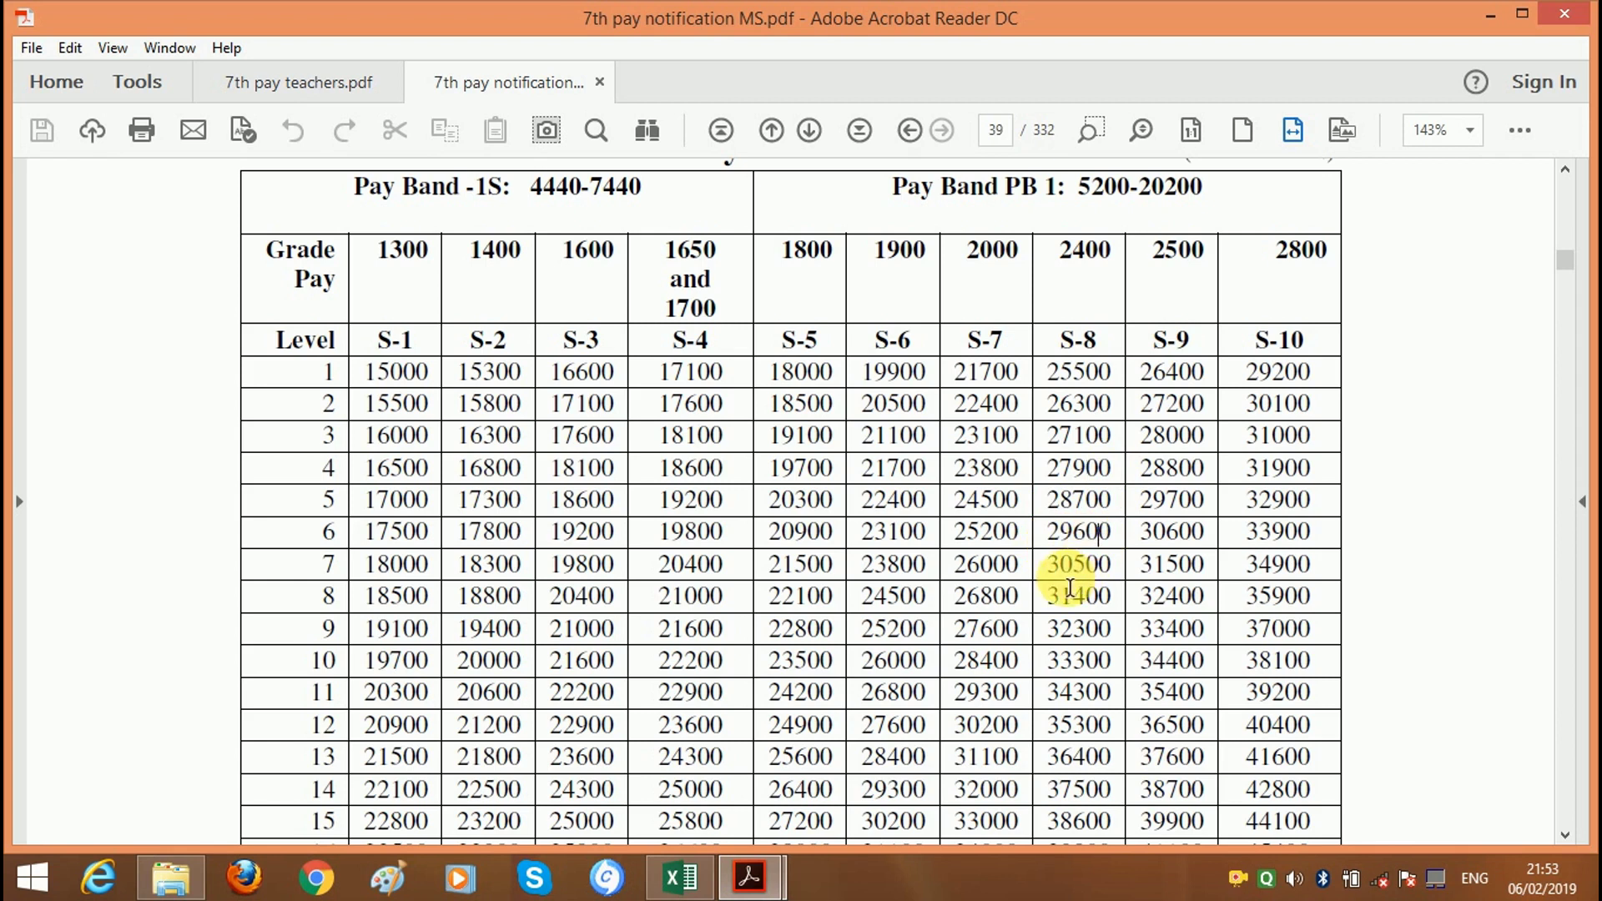
- Check 30500 further down the S-8 column, then go back to the workbook
{"action": "left_click", "coordinate": [1086, 567]}
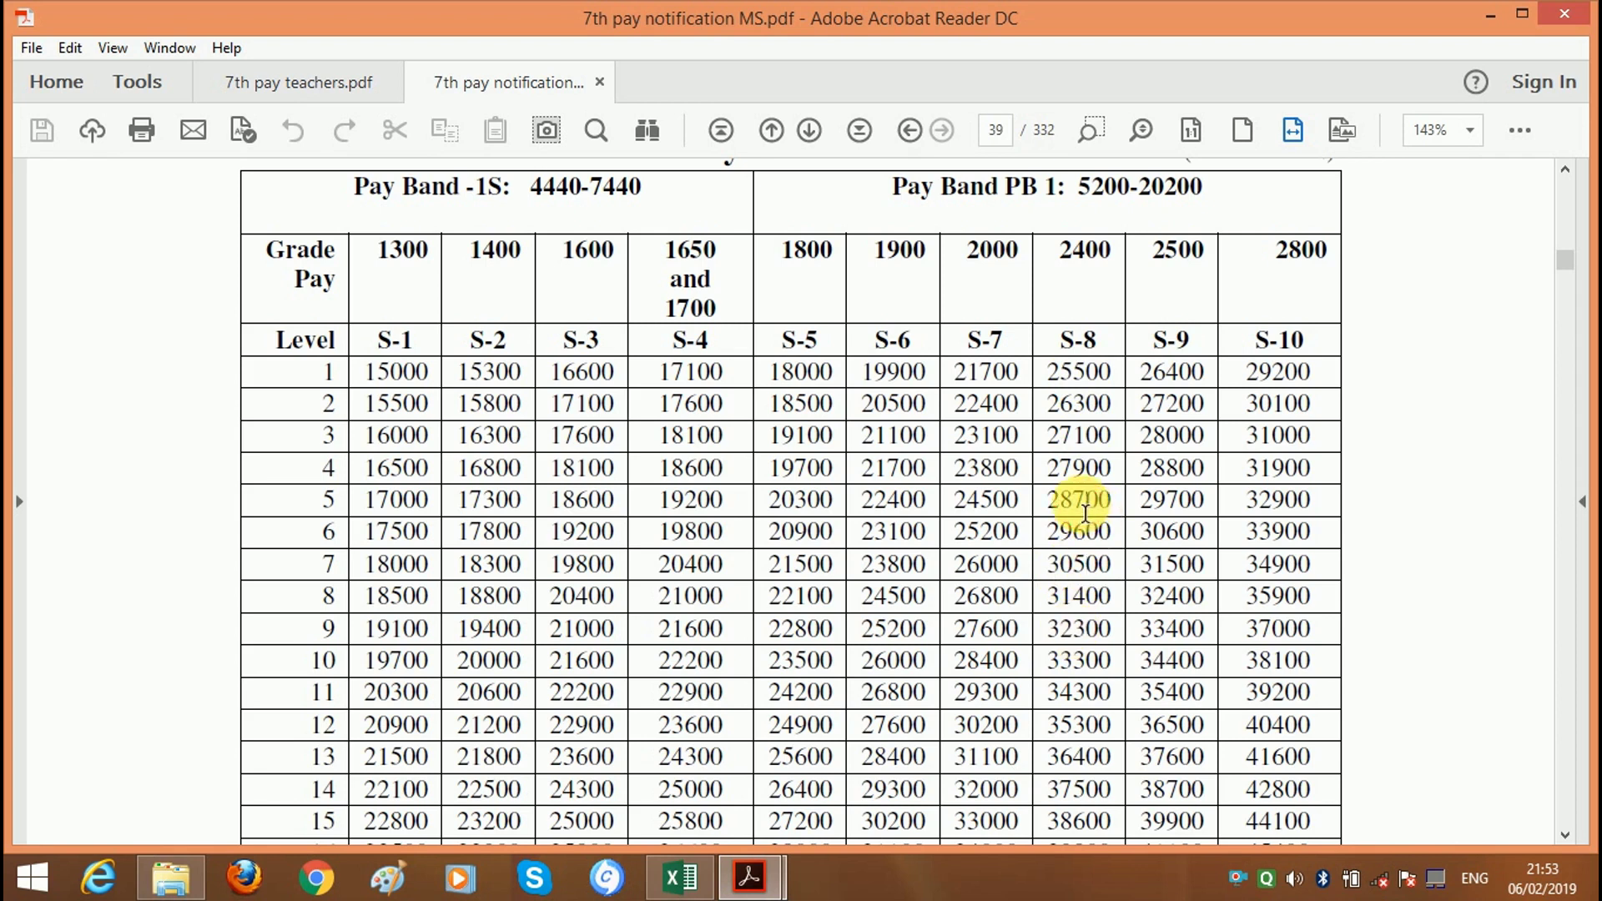
{"action": "left_click", "coordinate": [668, 872]}
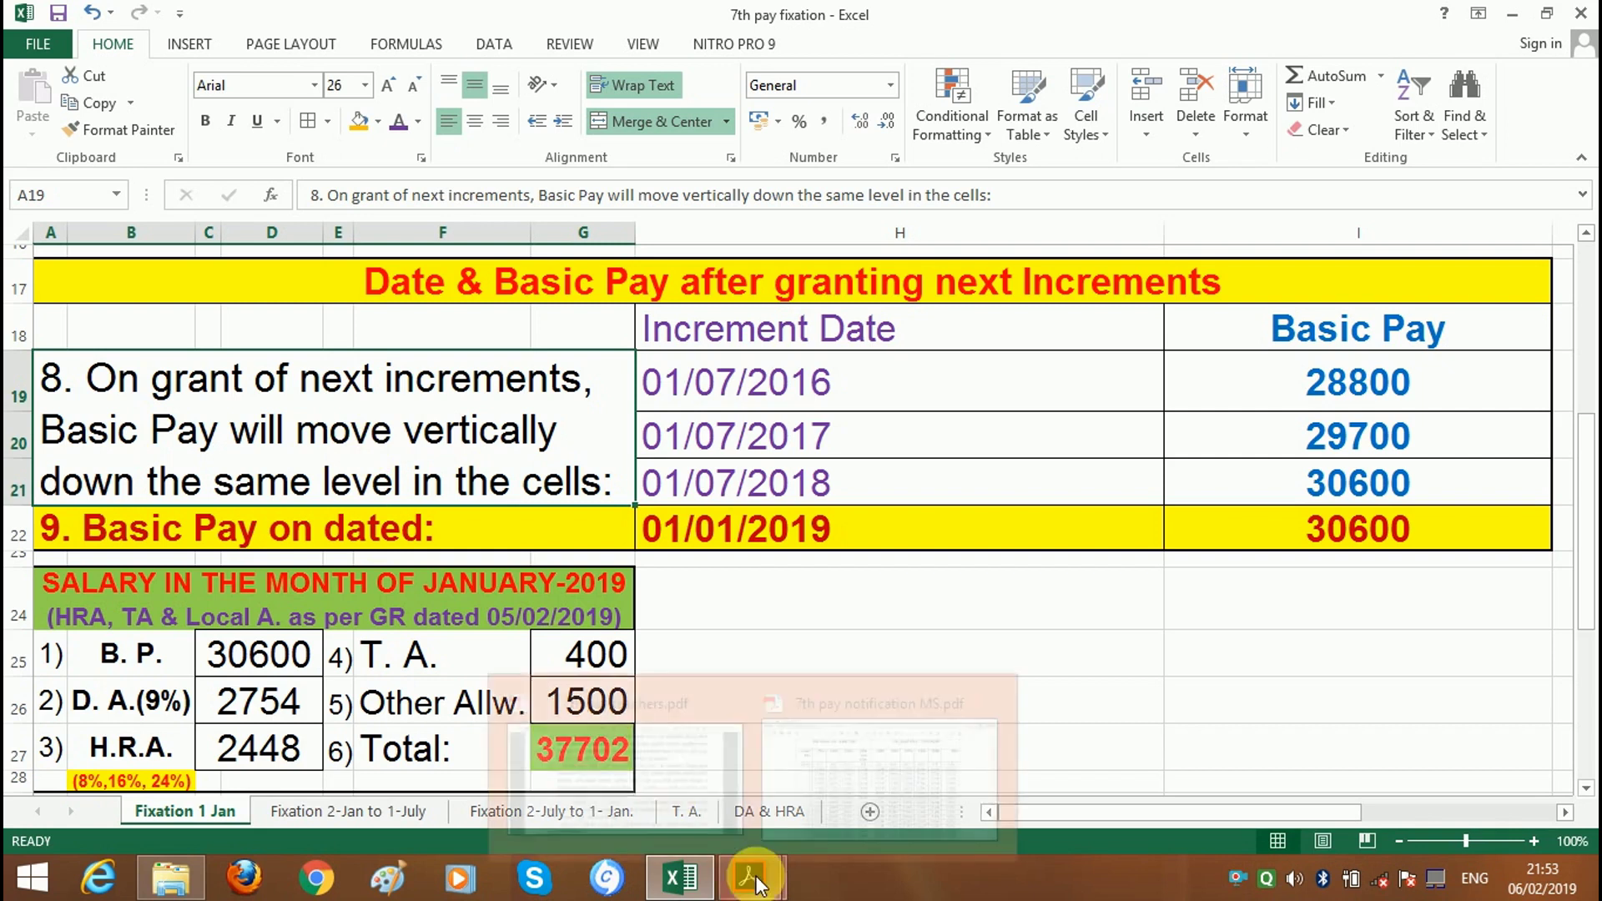
- Open 7th pay teachers.pdf to page 12's increment-date clauses
{"action": "left_click", "coordinate": [666, 790]}
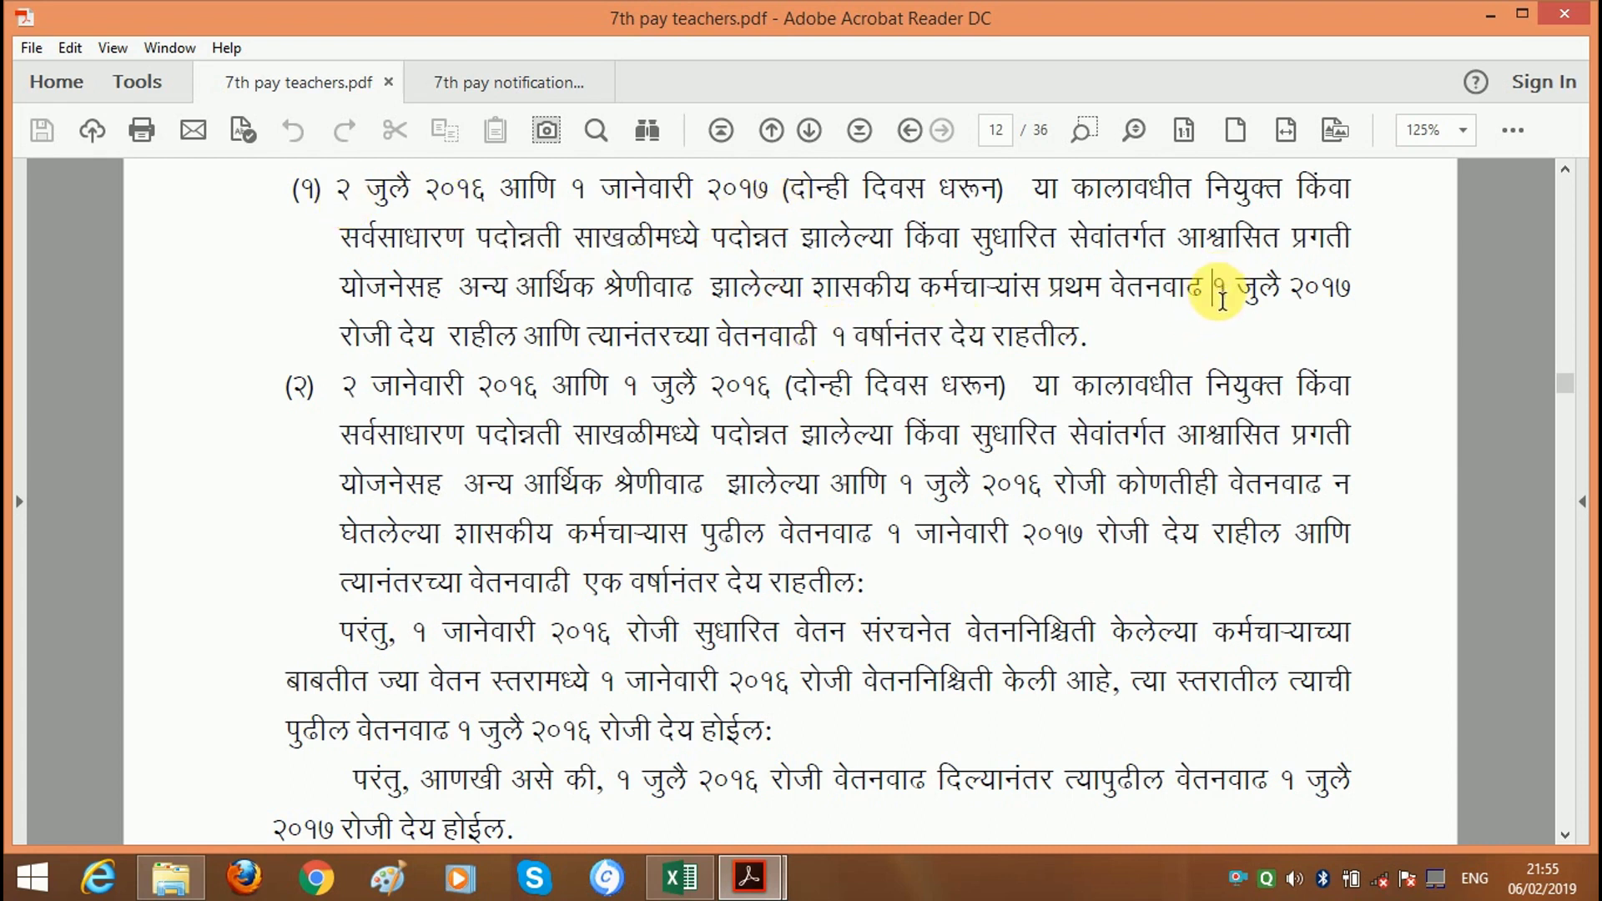
{"action": "left_click_drag", "start_coordinate": [1222, 299], "coordinate": [1384, 301]}
{"action": "left_click", "coordinate": [1319, 297]}
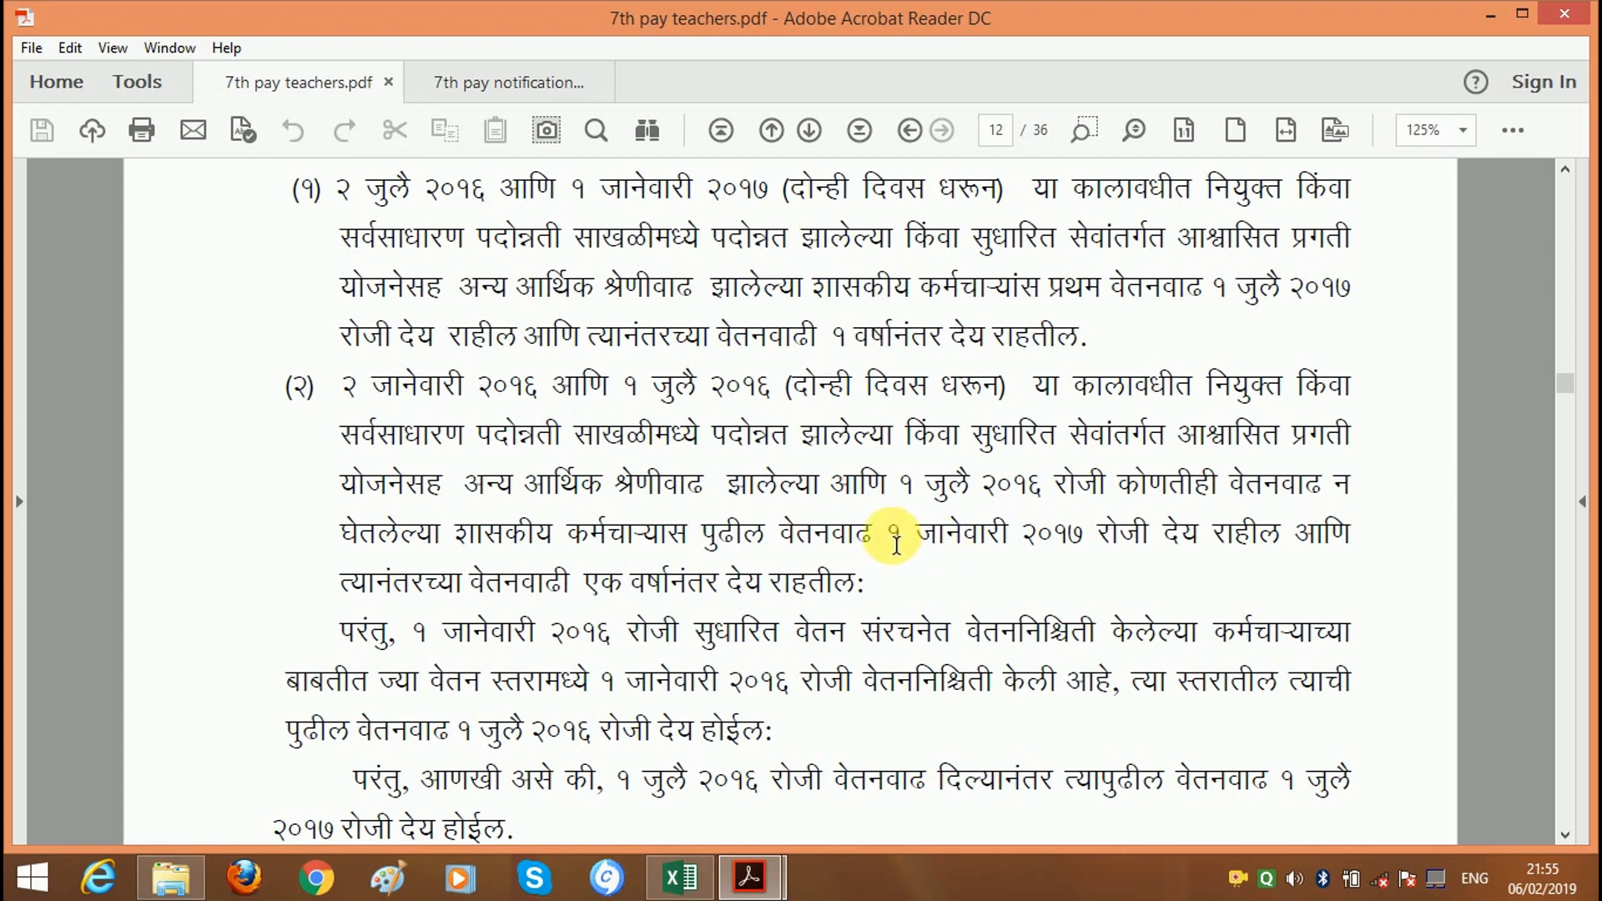
{"action": "left_click_drag", "start_coordinate": [896, 544], "coordinate": [1140, 554]}
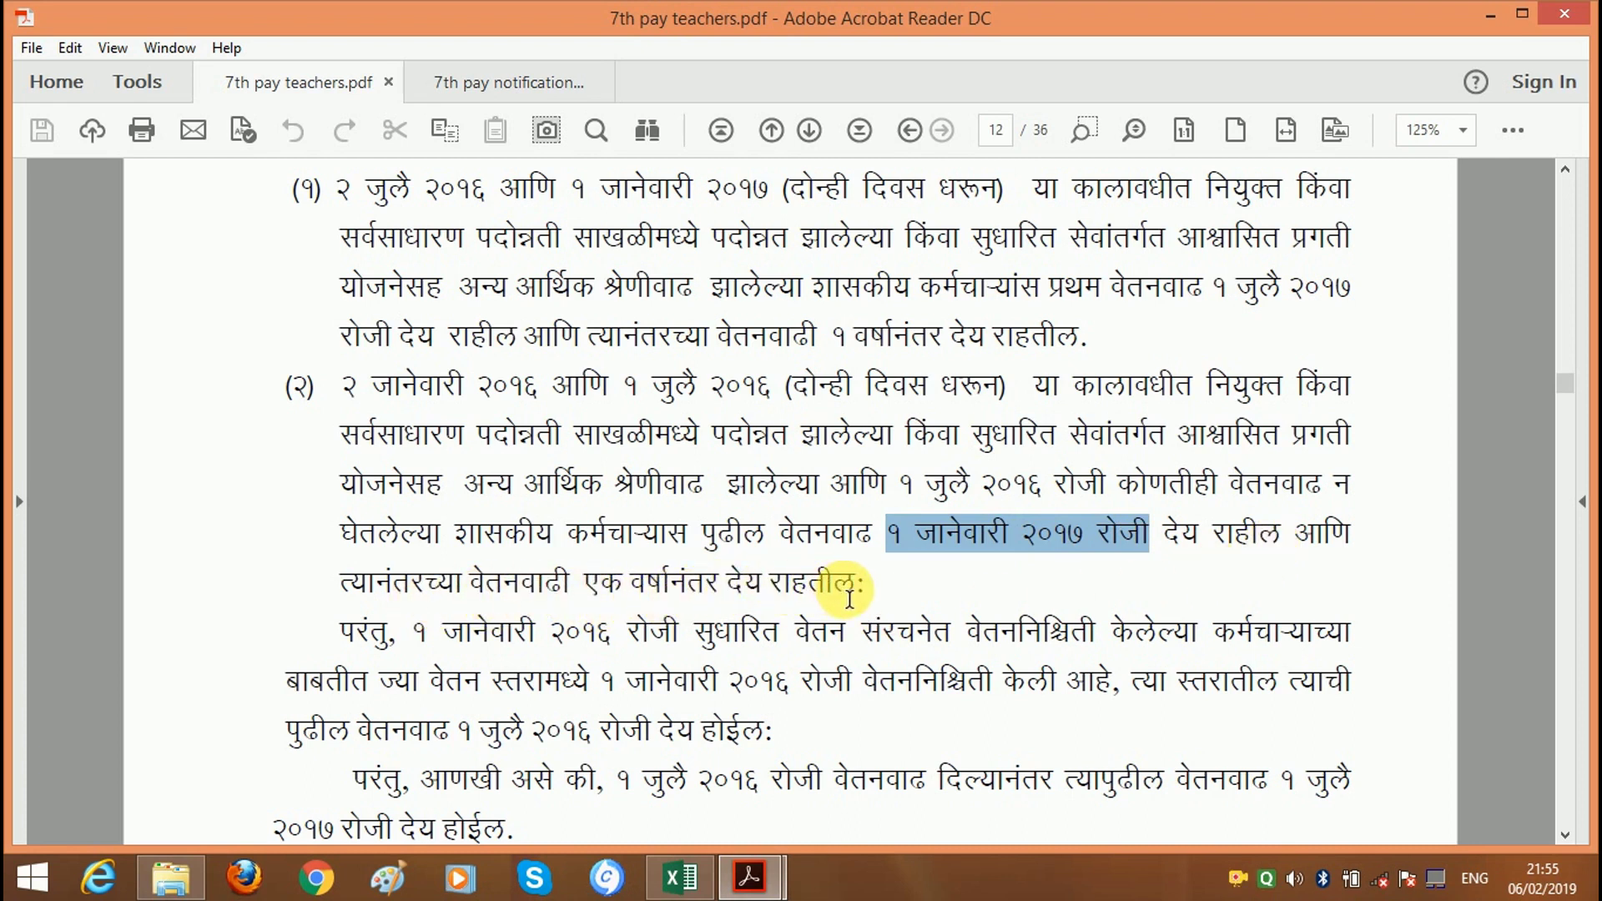
{"action": "left_click", "coordinate": [895, 534]}
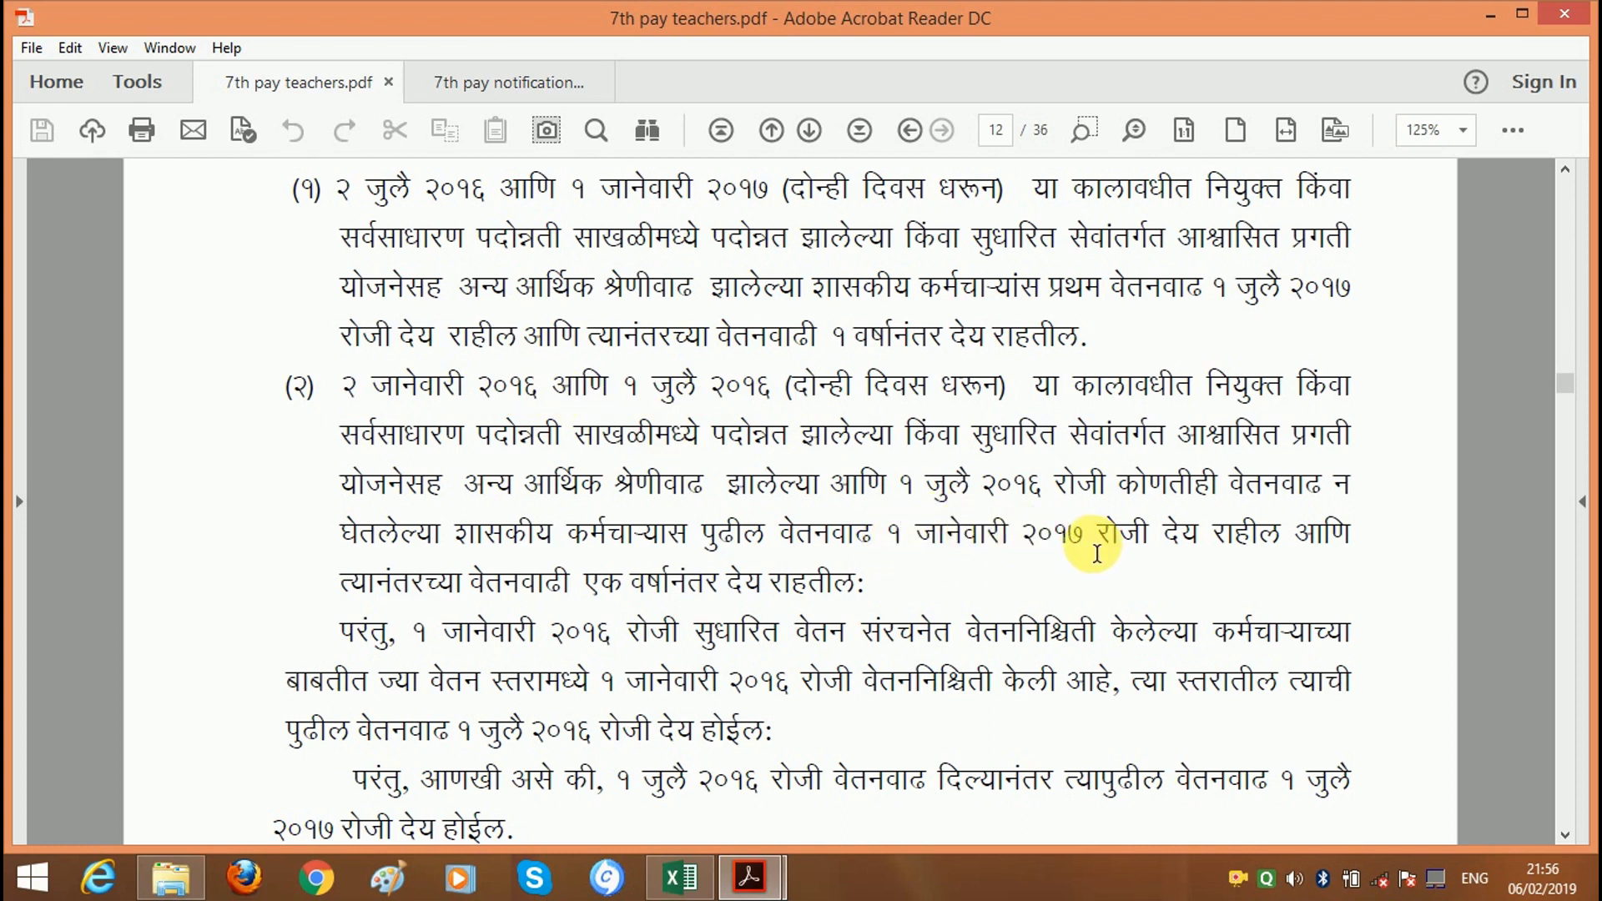
{"action": "left_click_drag", "start_coordinate": [889, 535], "coordinate": [1071, 548]}
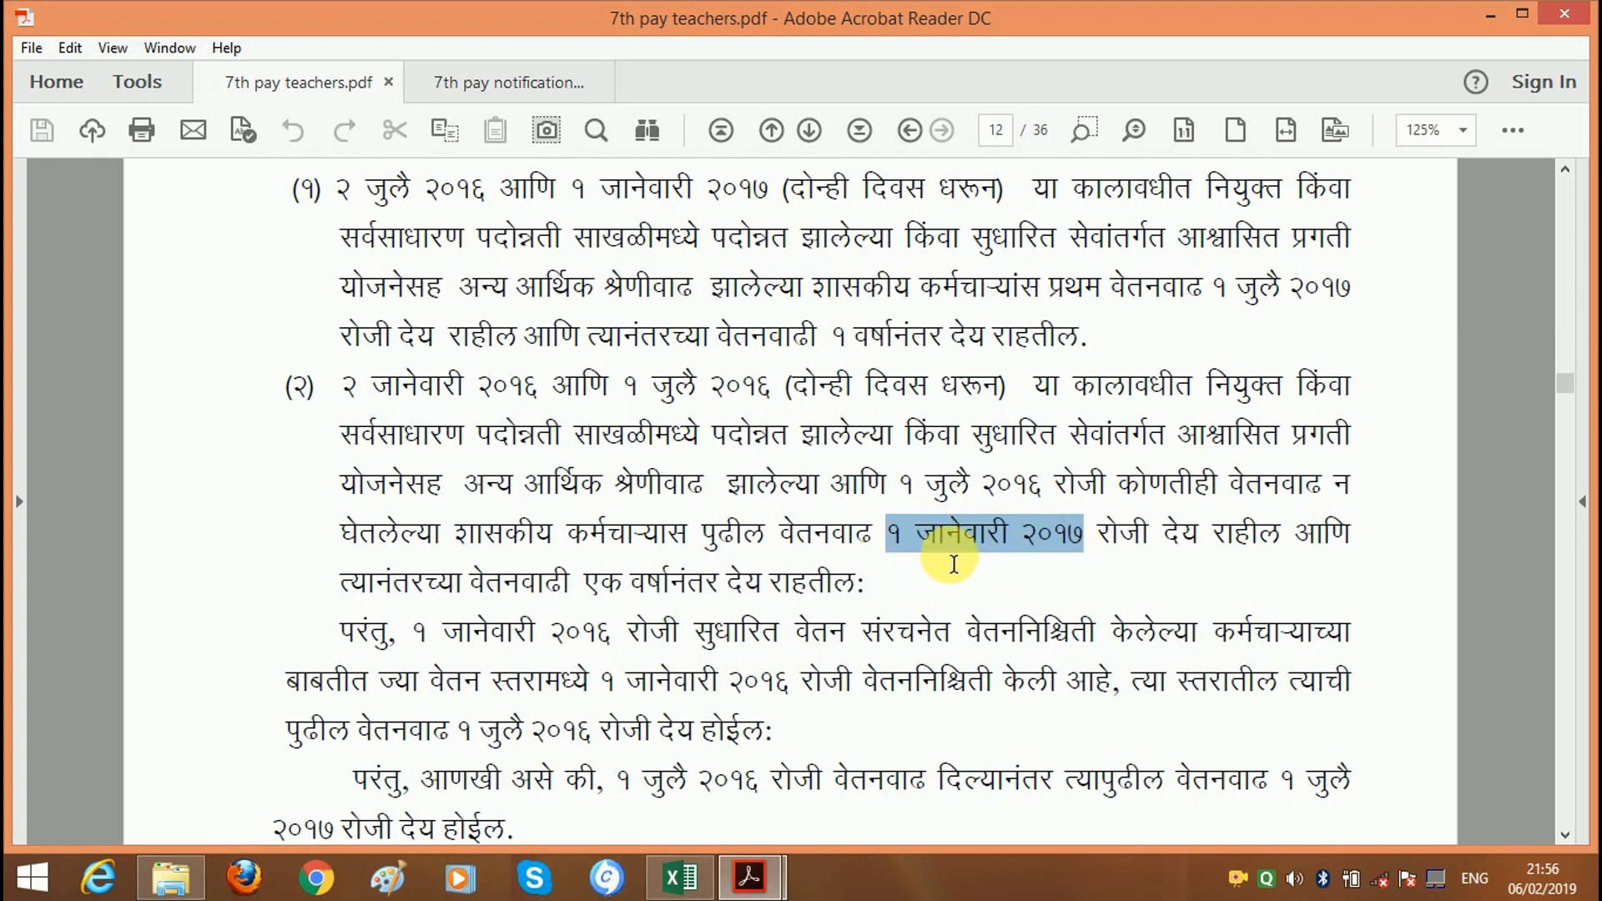
{"action": "left_click", "coordinate": [599, 675]}
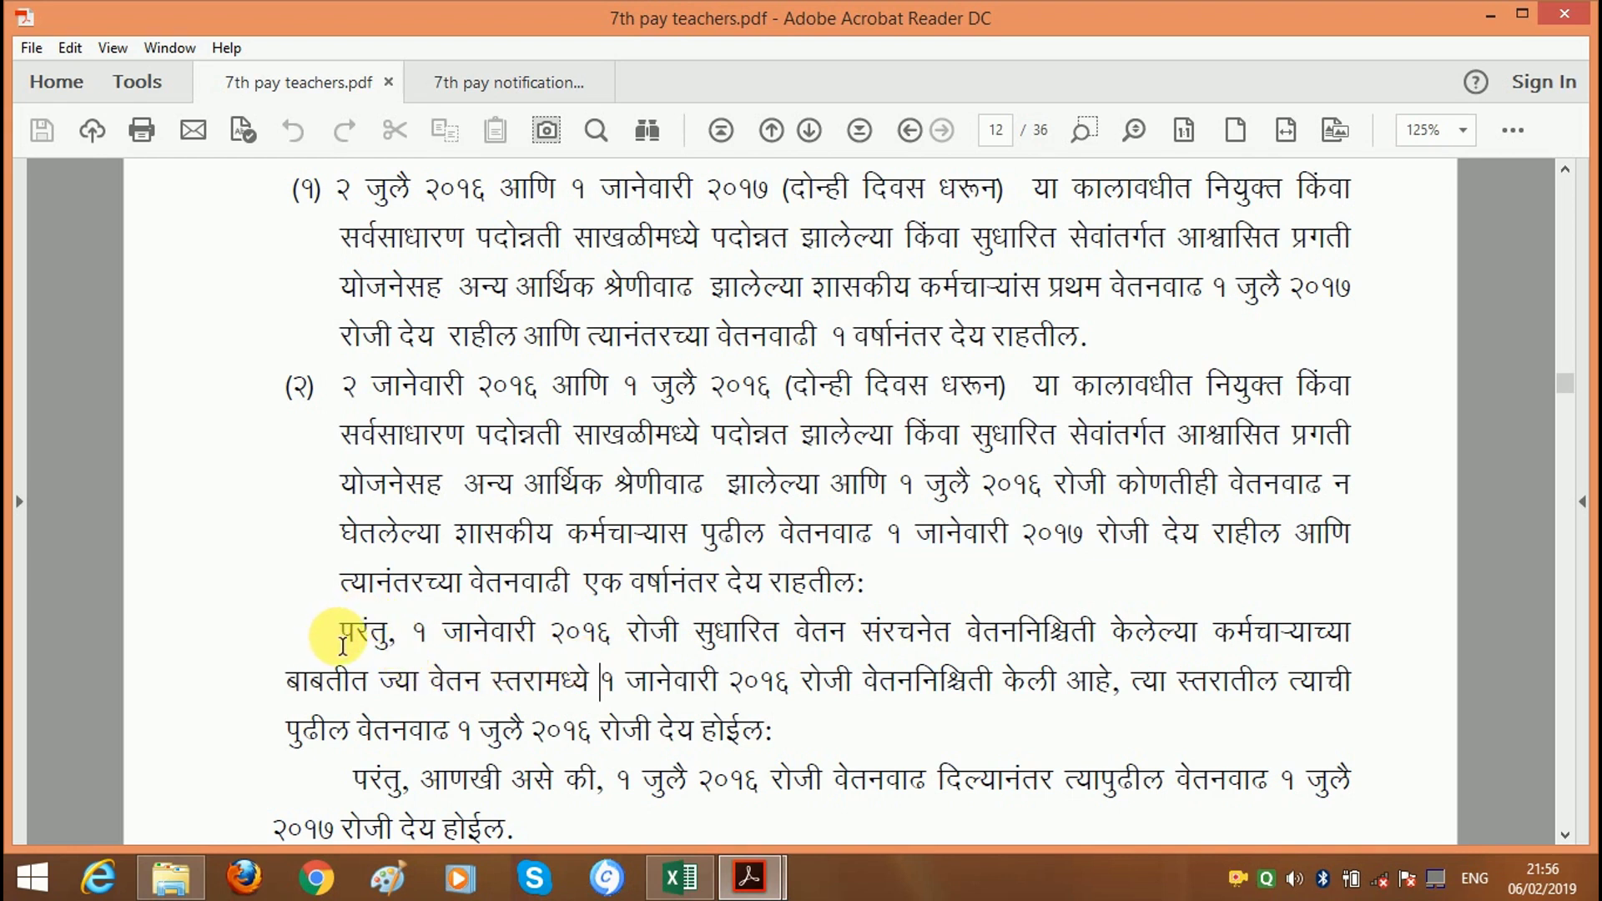
{"action": "mouse_move", "coordinate": [340, 642]}
{"action": "left_mouse_down"}
{"action": "mouse_move", "coordinate": [1226, 651]}
{"action": "mouse_move", "coordinate": [1365, 677]}
{"action": "left_mouse_up"}
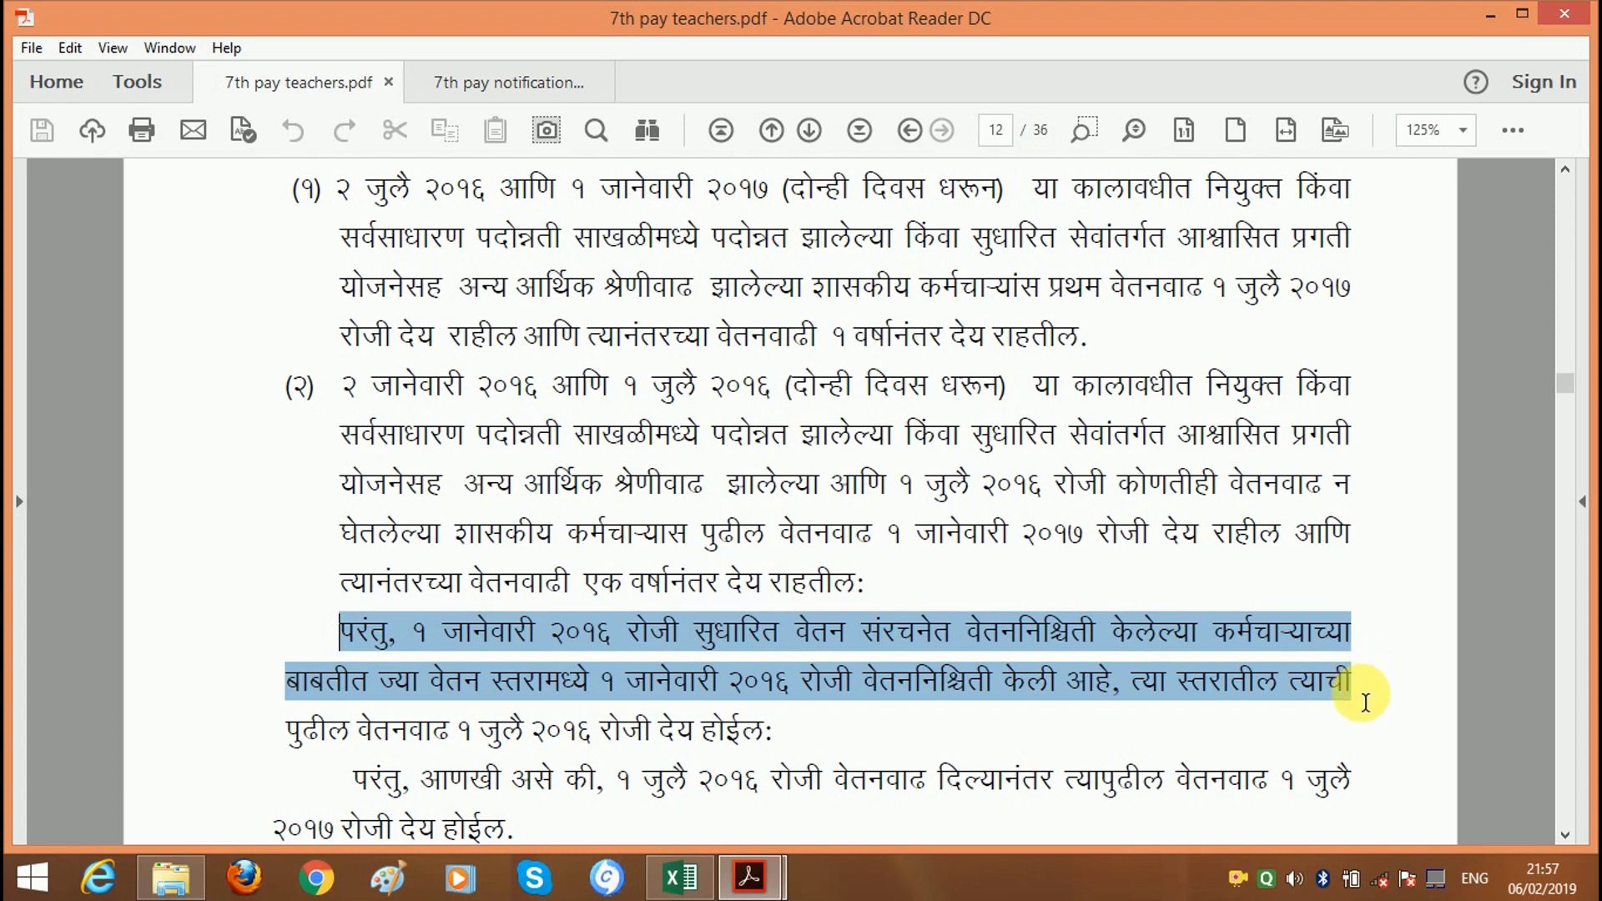
{"action": "mouse_move", "coordinate": [1356, 734]}
{"action": "left_mouse_down"}
{"action": "mouse_move", "coordinate": [976, 755]}
{"action": "mouse_move", "coordinate": [769, 685]}
{"action": "mouse_move", "coordinate": [791, 742]}
{"action": "left_mouse_up"}
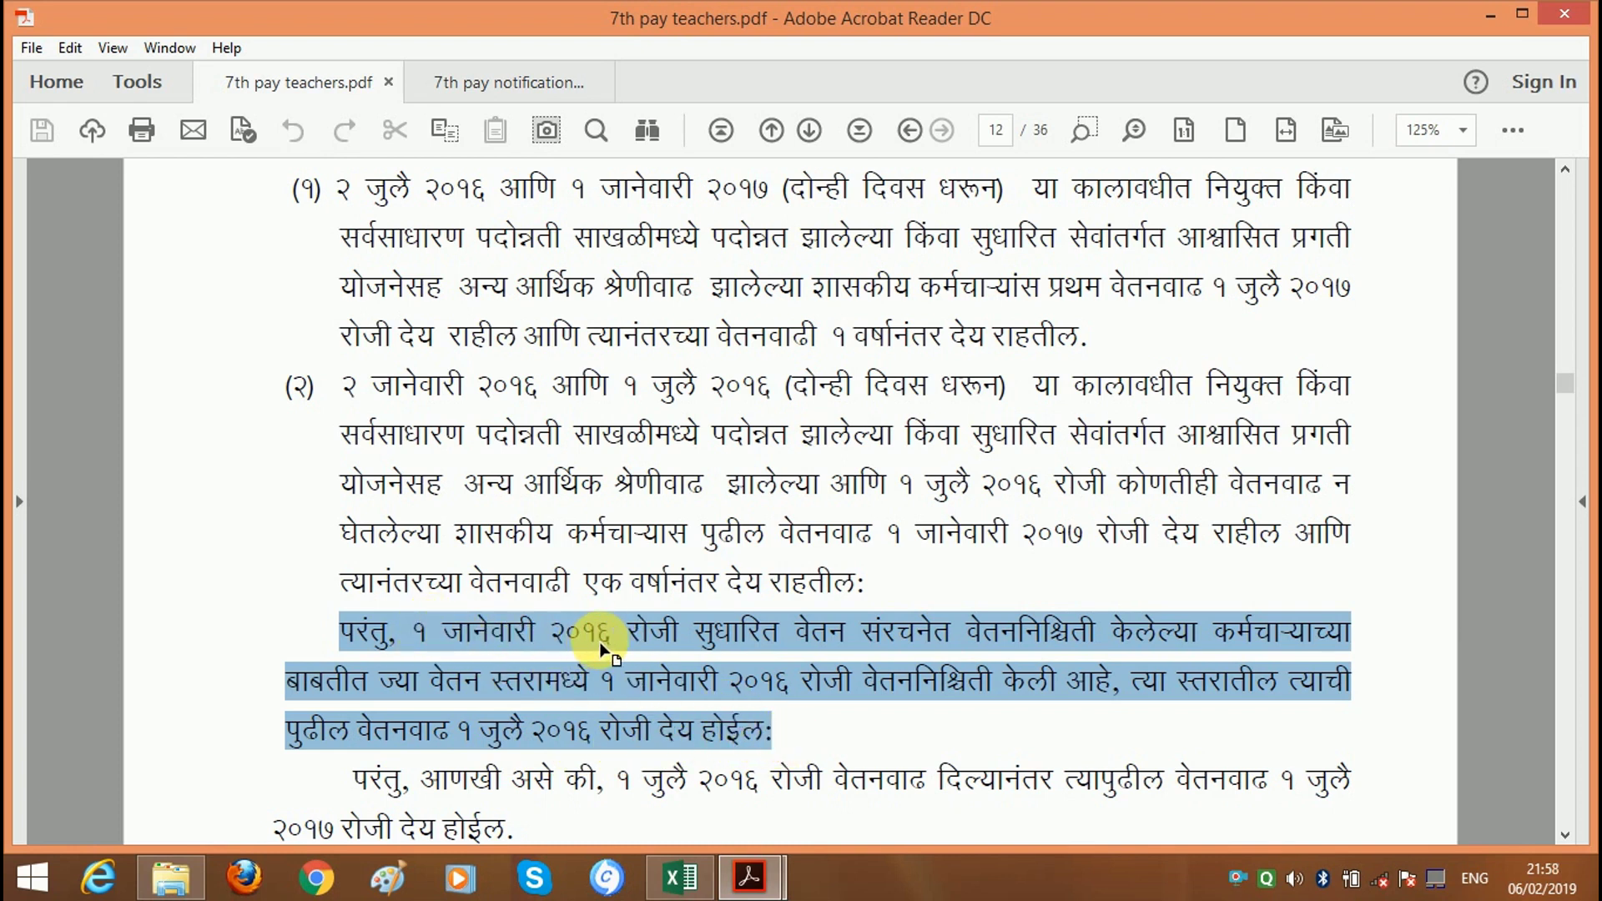
{"action": "left_click", "coordinate": [722, 714]}
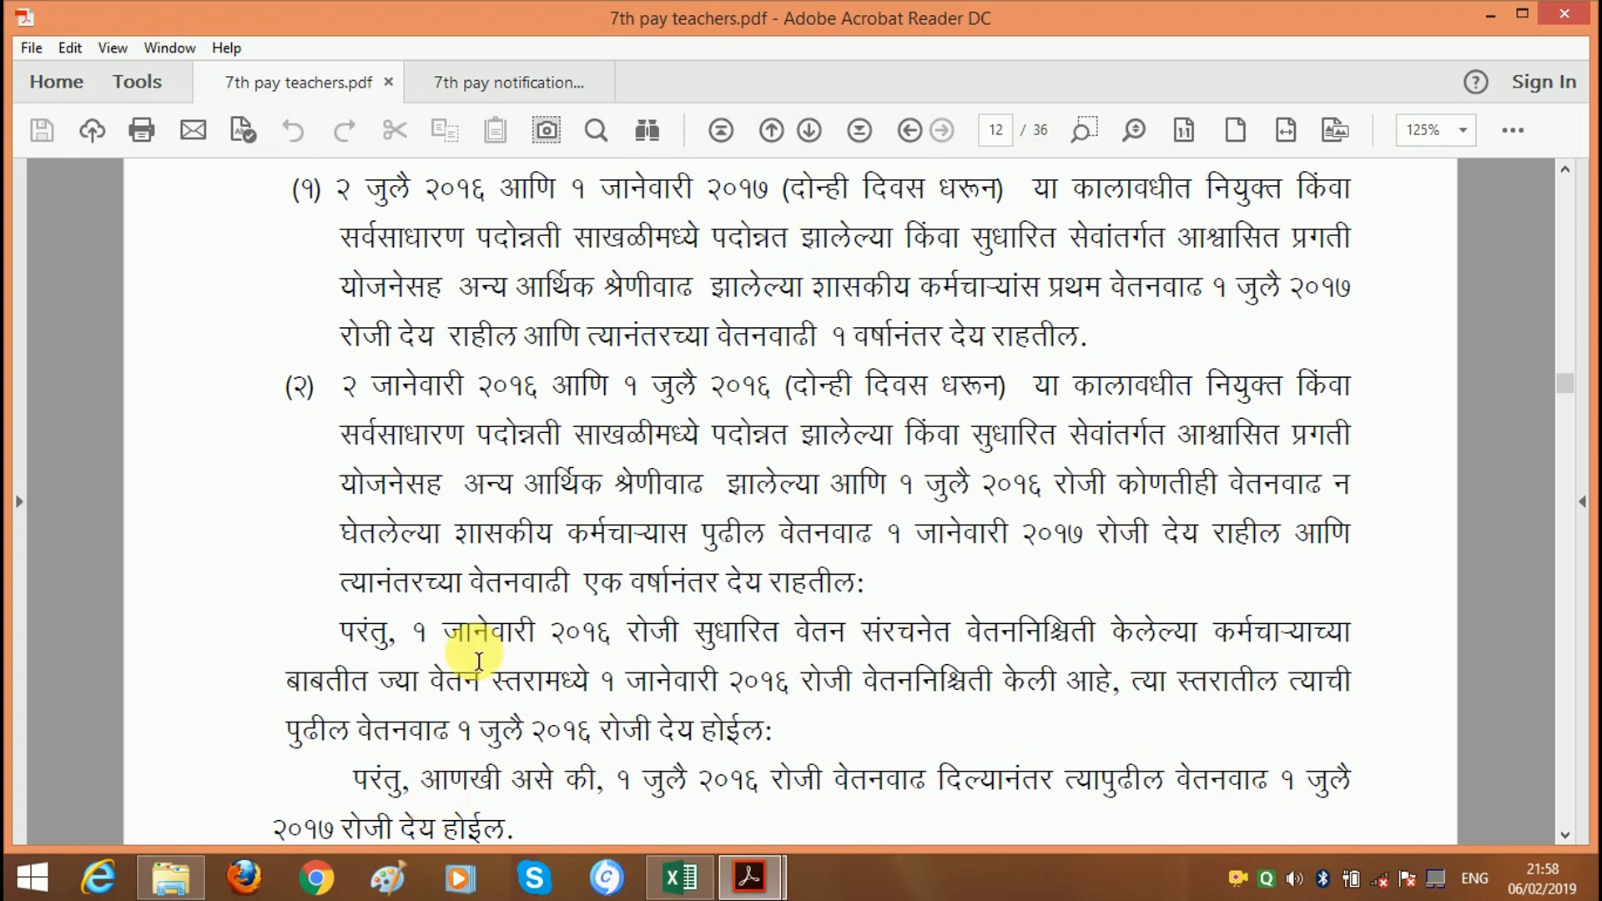
{"action": "mouse_move", "coordinate": [679, 878]}
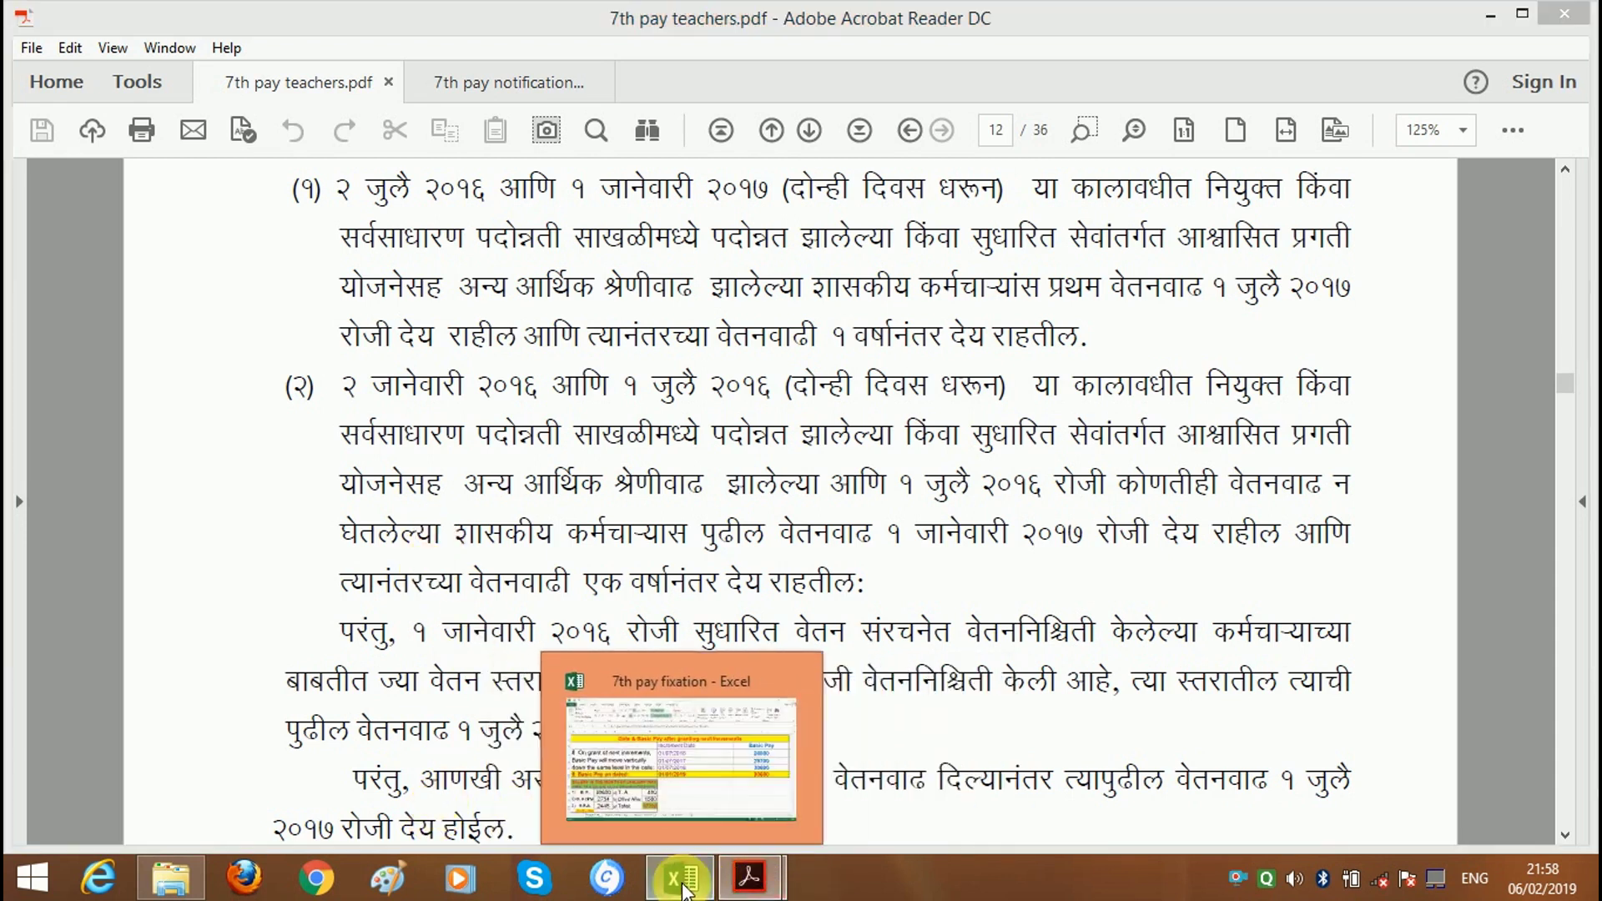
- In the workbook, check fixation date 01/01/2016, the 01/07/2016 increment and 28800's formula
{"action": "left_click", "coordinate": [693, 883]}
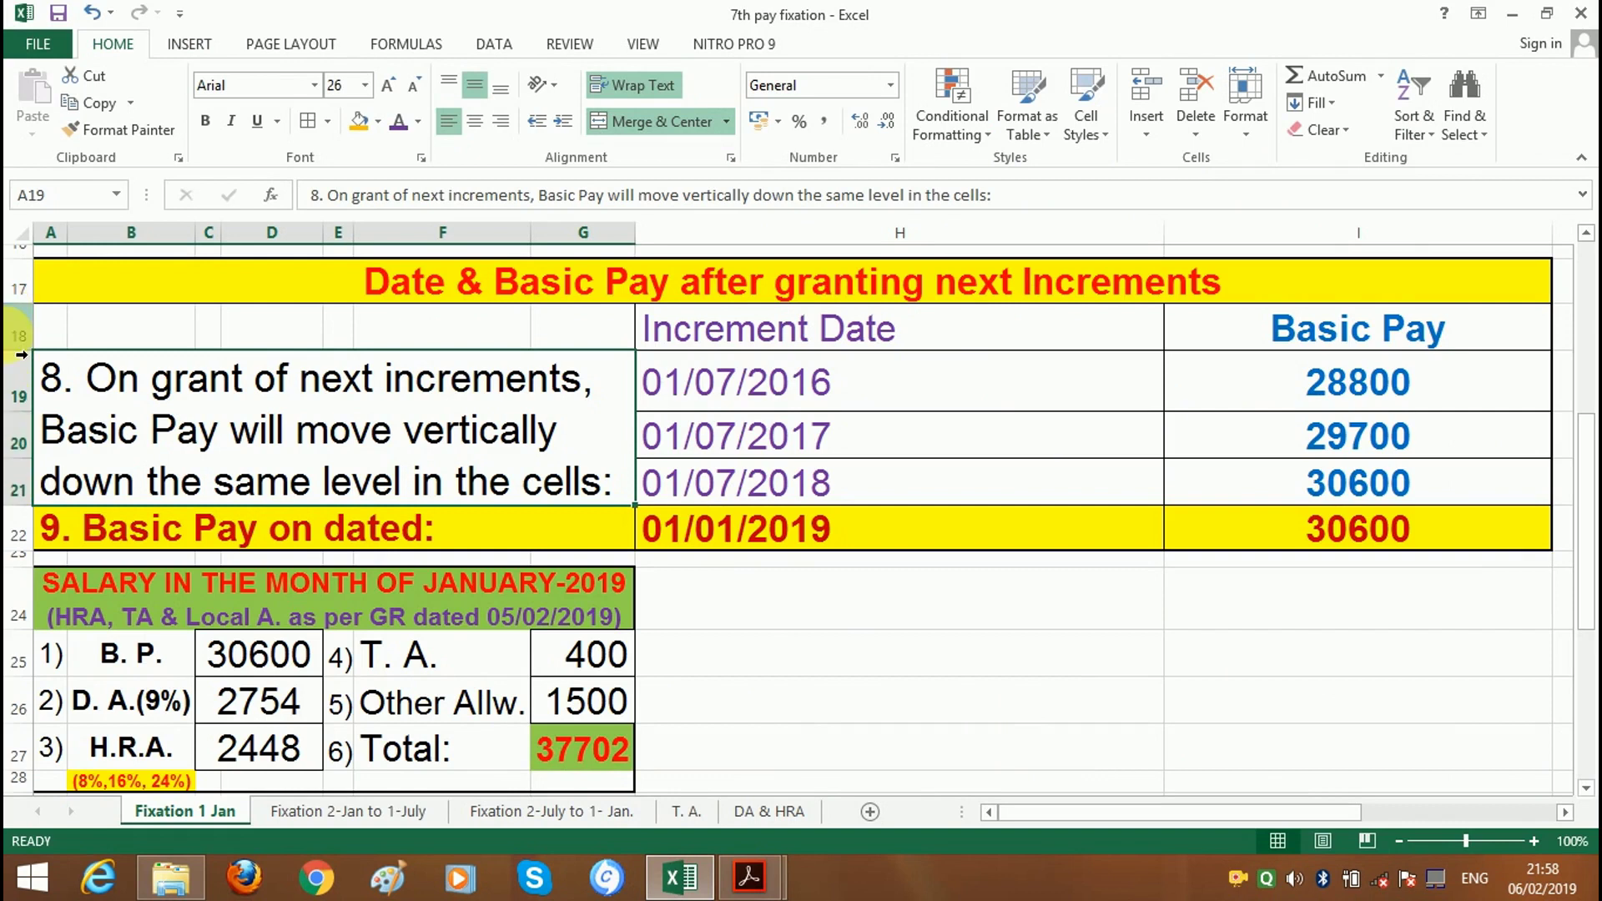
{"action": "scroll", "coordinate": [465, 434], "scroll_direction": "up", "scroll_amount": 1}
{"action": "scroll", "coordinate": [465, 434], "scroll_direction": "up", "scroll_amount": 5}
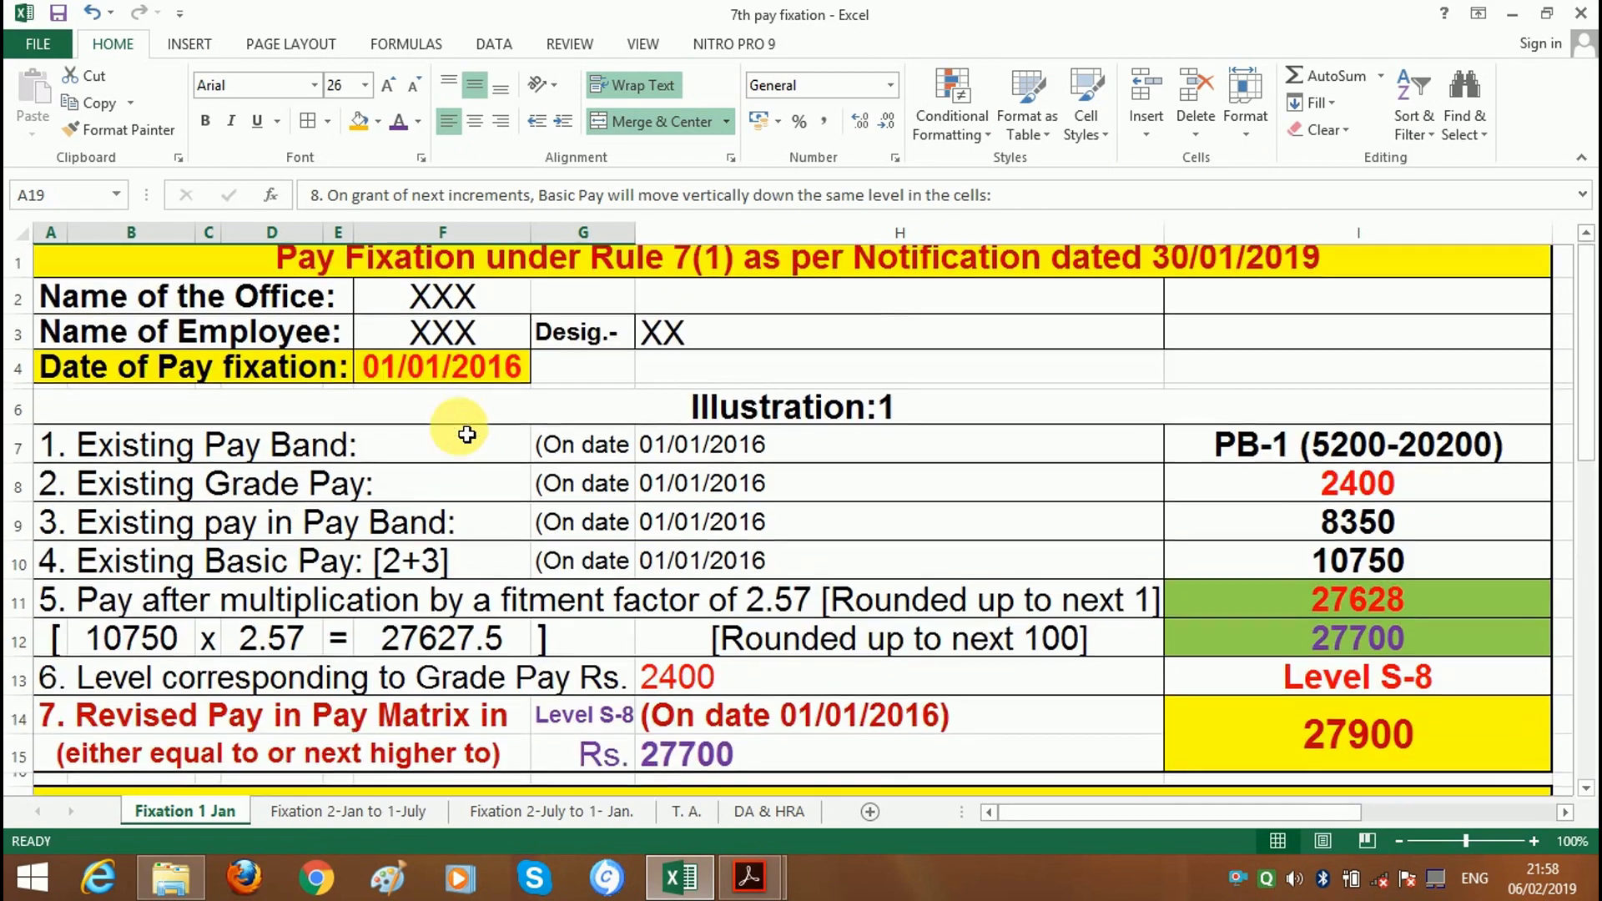
{"action": "left_click", "coordinate": [429, 387]}
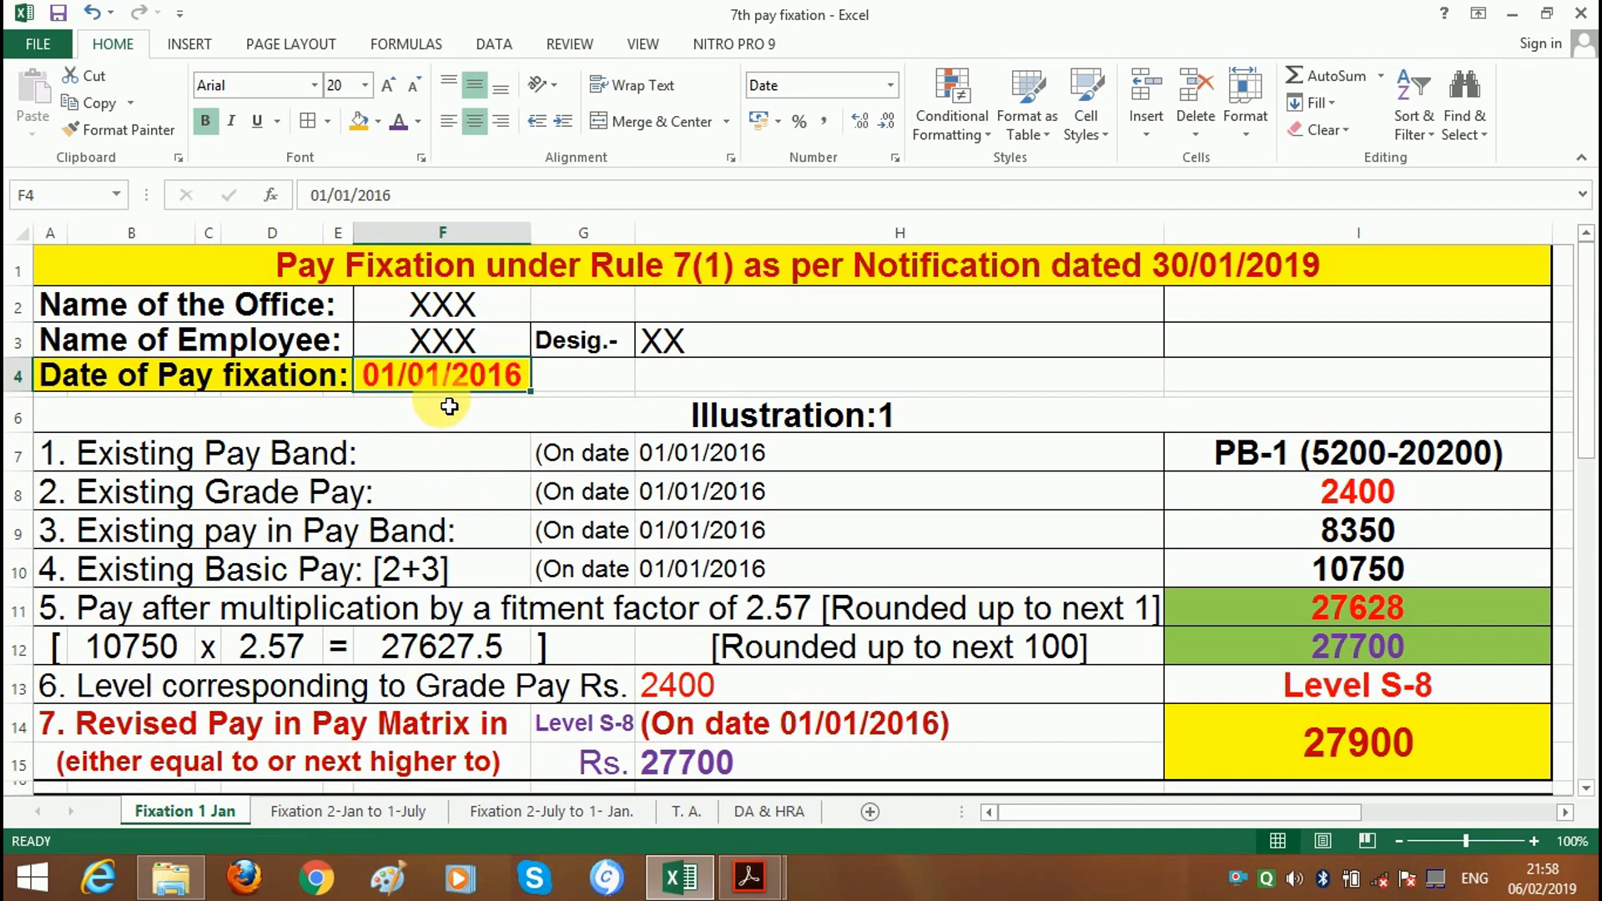
{"action": "scroll", "coordinate": [449, 406], "scroll_direction": "down", "scroll_amount": 1}
{"action": "scroll", "coordinate": [437, 401], "scroll_direction": "down", "scroll_amount": 2}
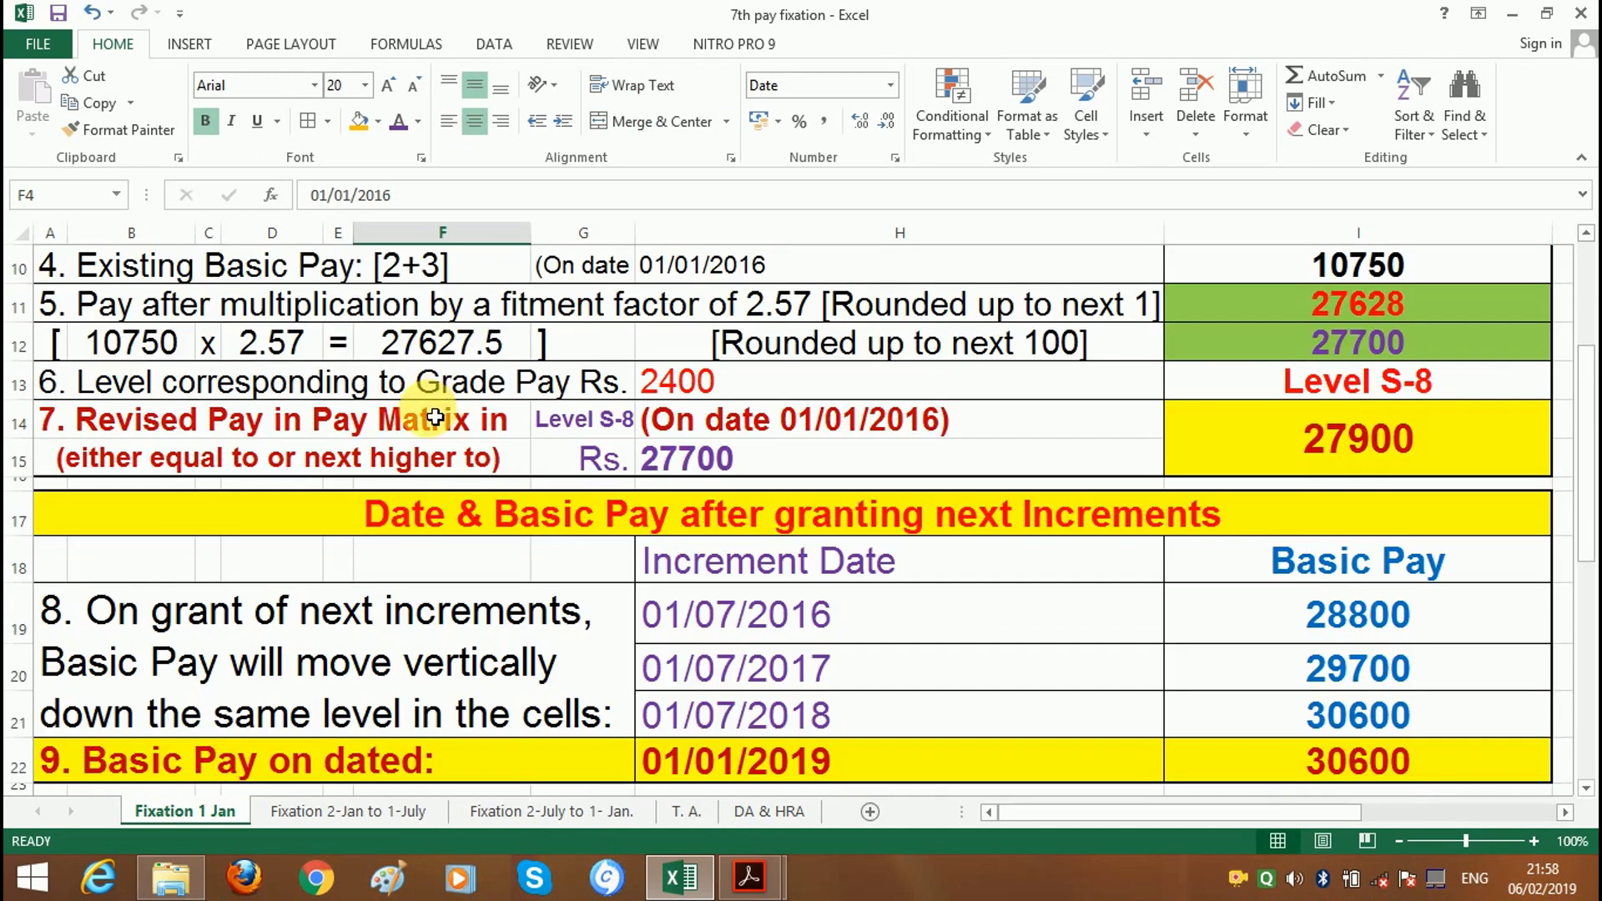
{"action": "left_click", "coordinate": [793, 618]}
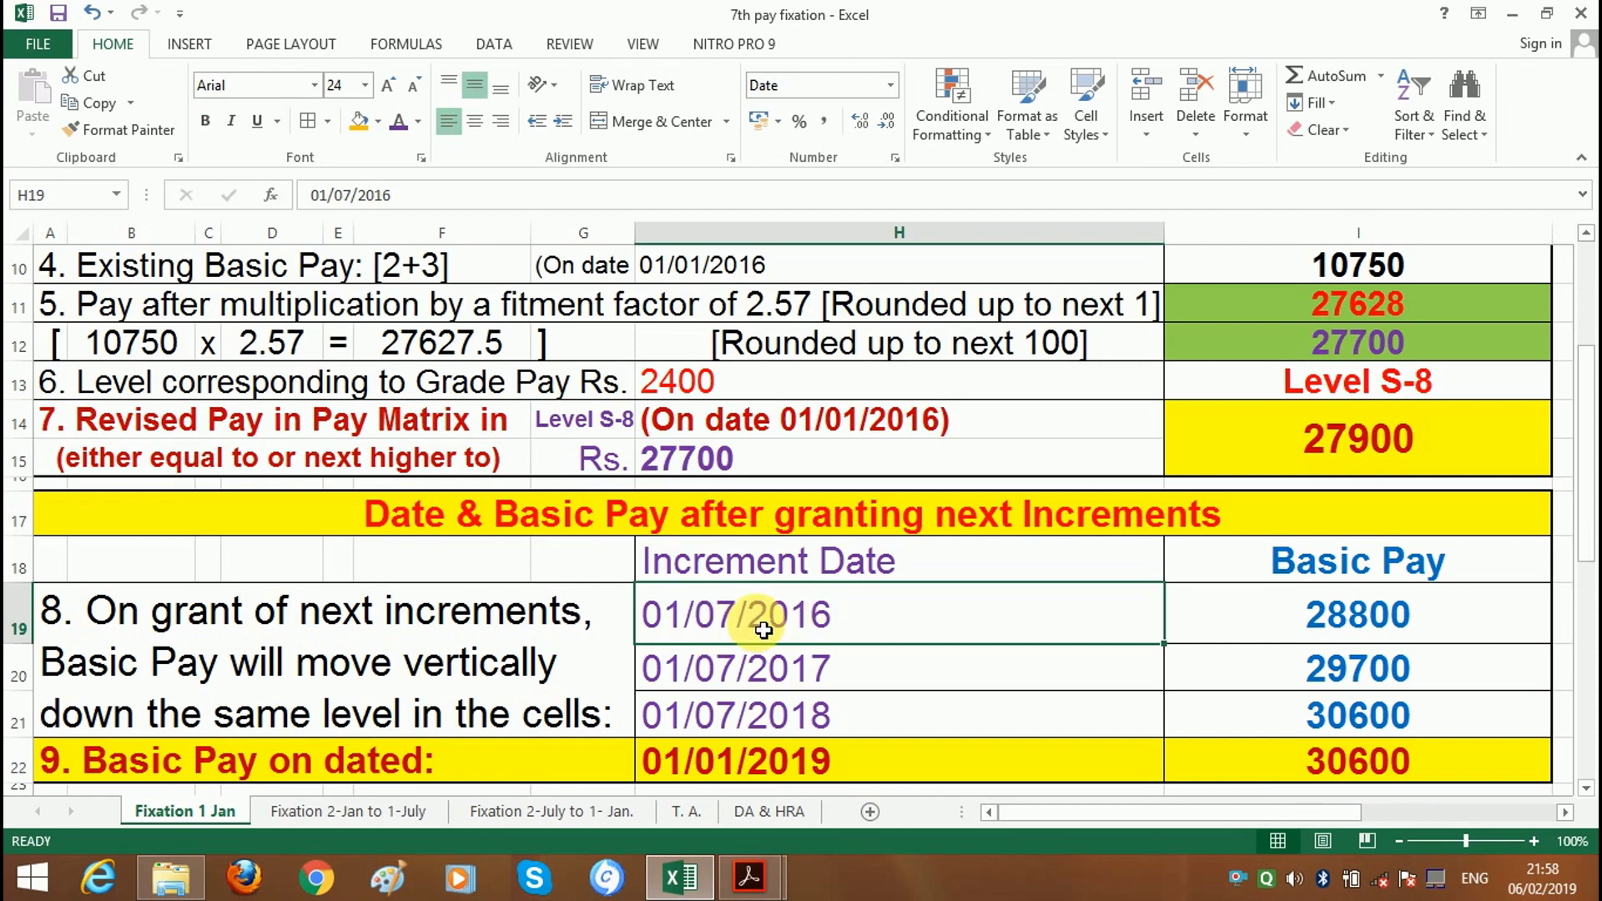
{"action": "left_click", "coordinate": [1373, 615]}
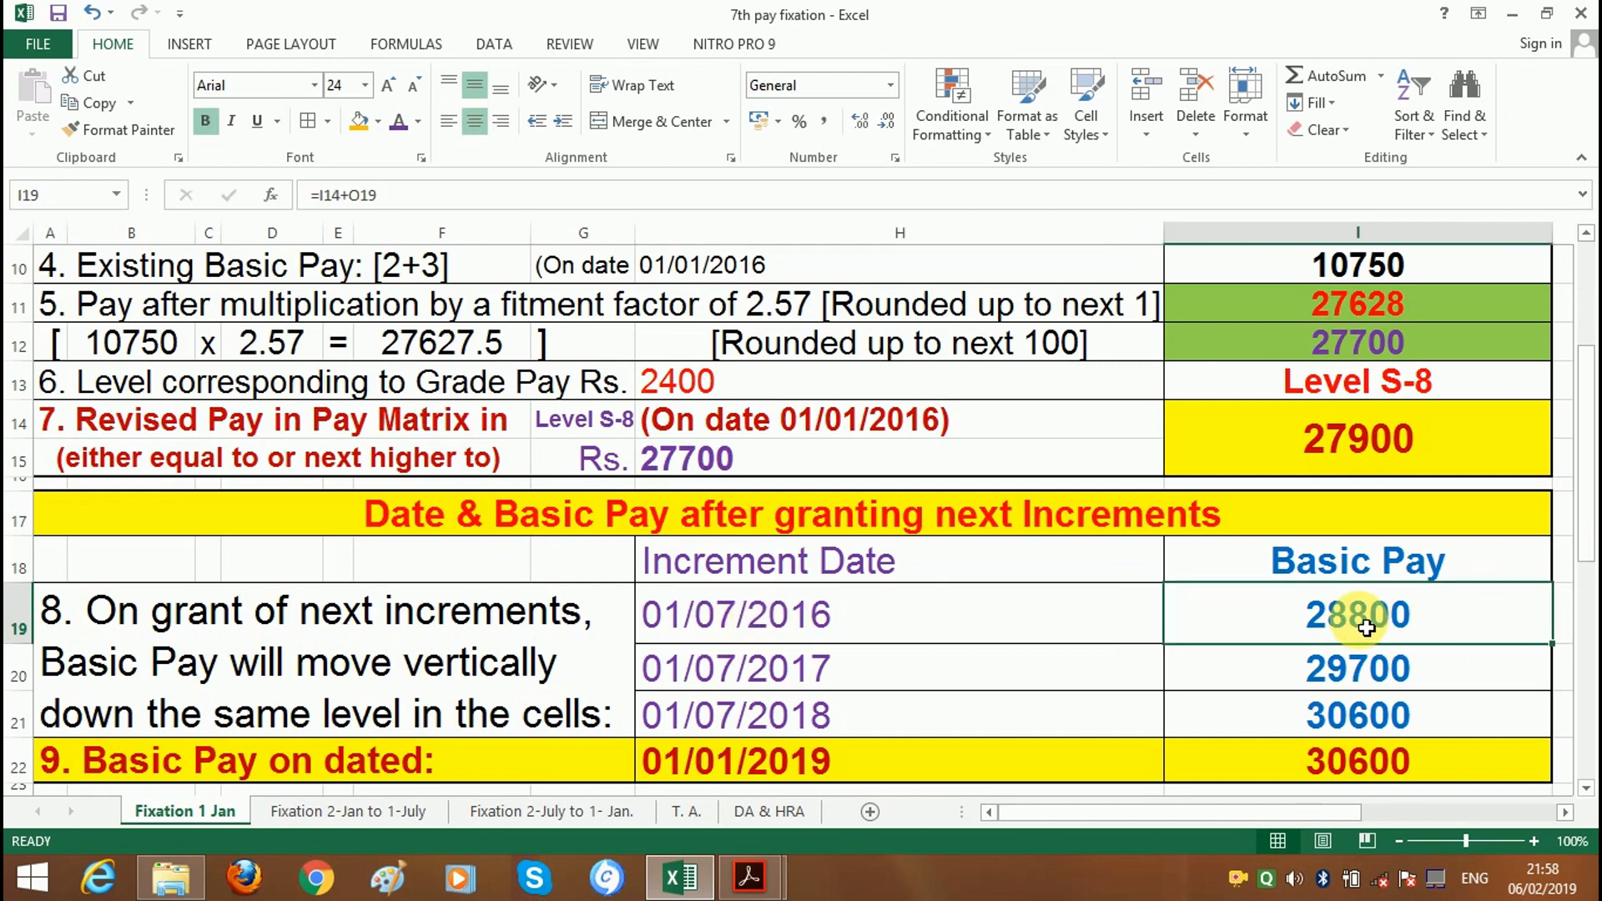
{"action": "mouse_move", "coordinate": [749, 878]}
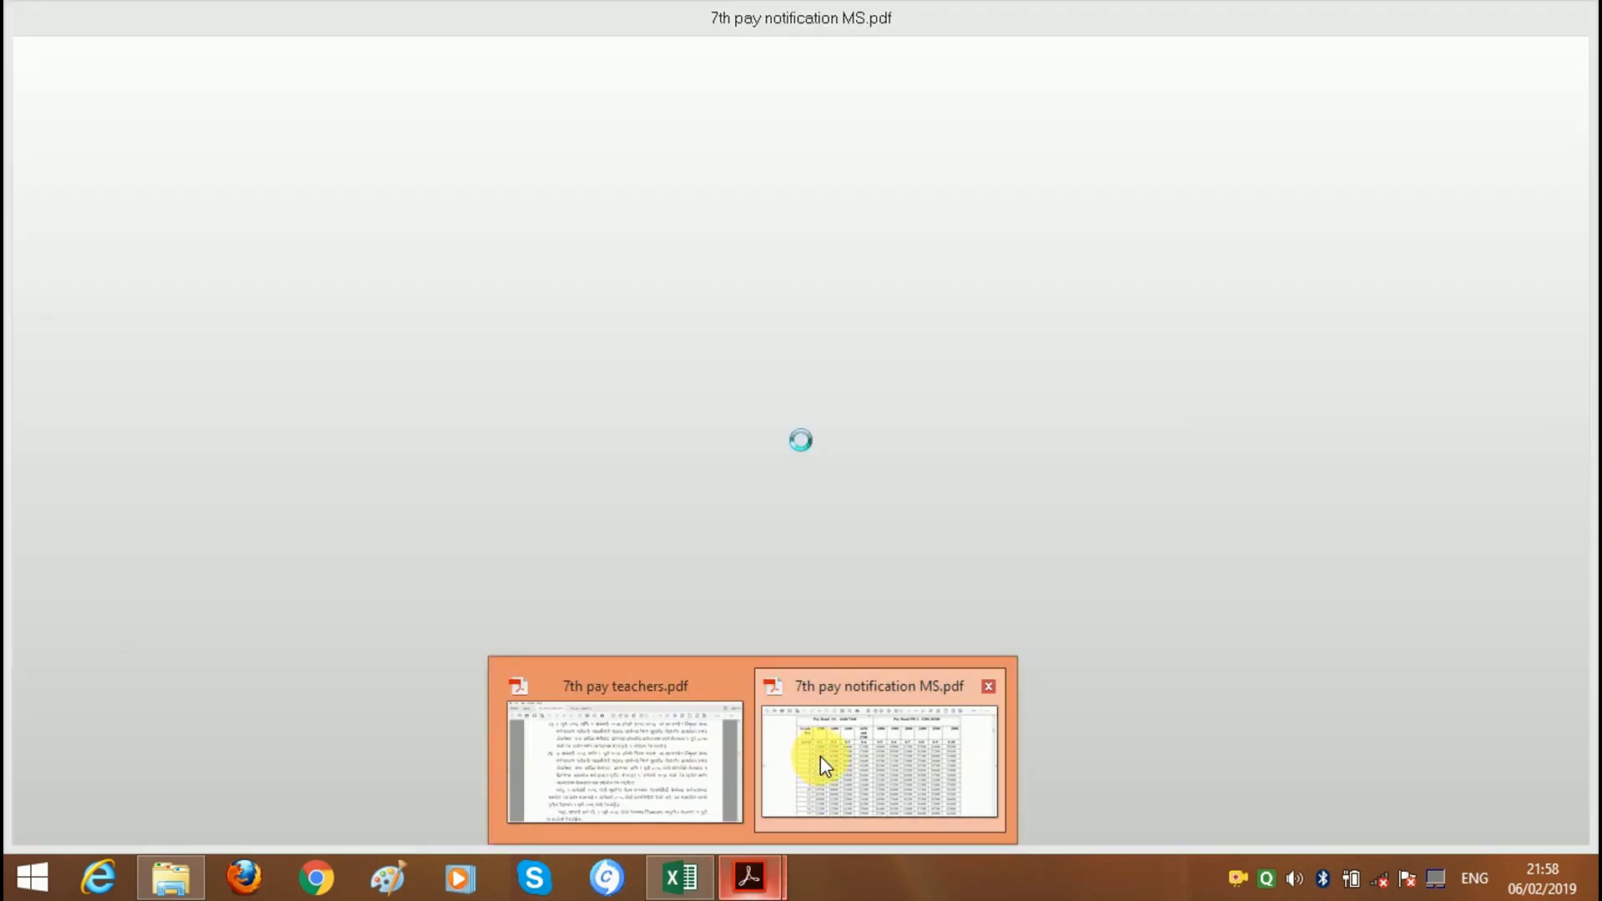
{"action": "left_click", "coordinate": [819, 756]}
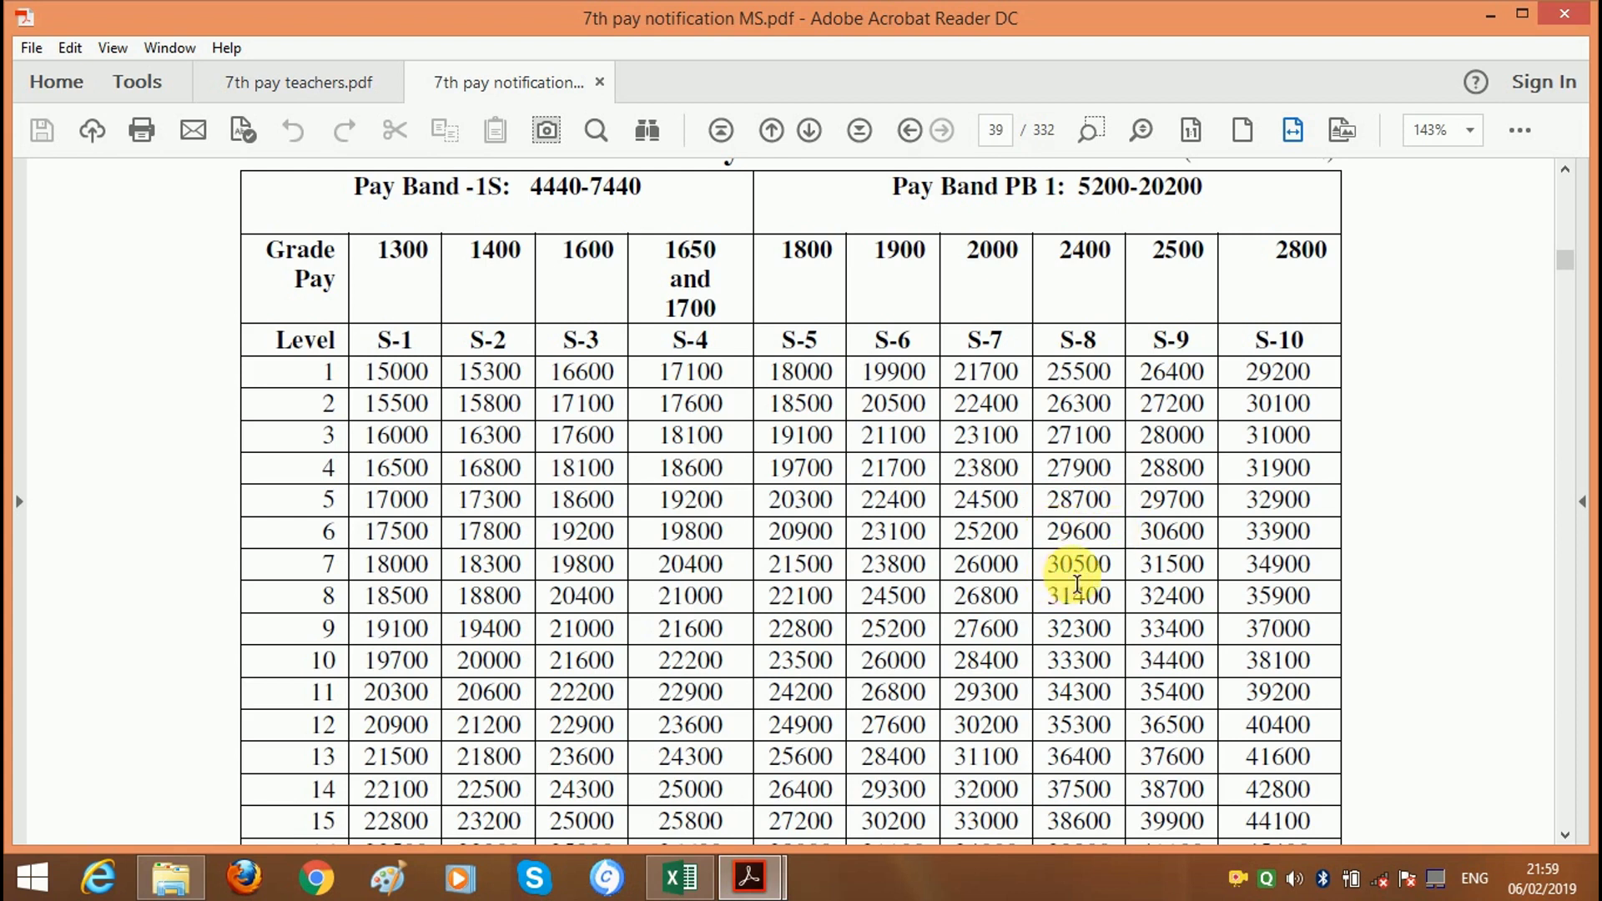
{"action": "left_click", "coordinate": [692, 888]}
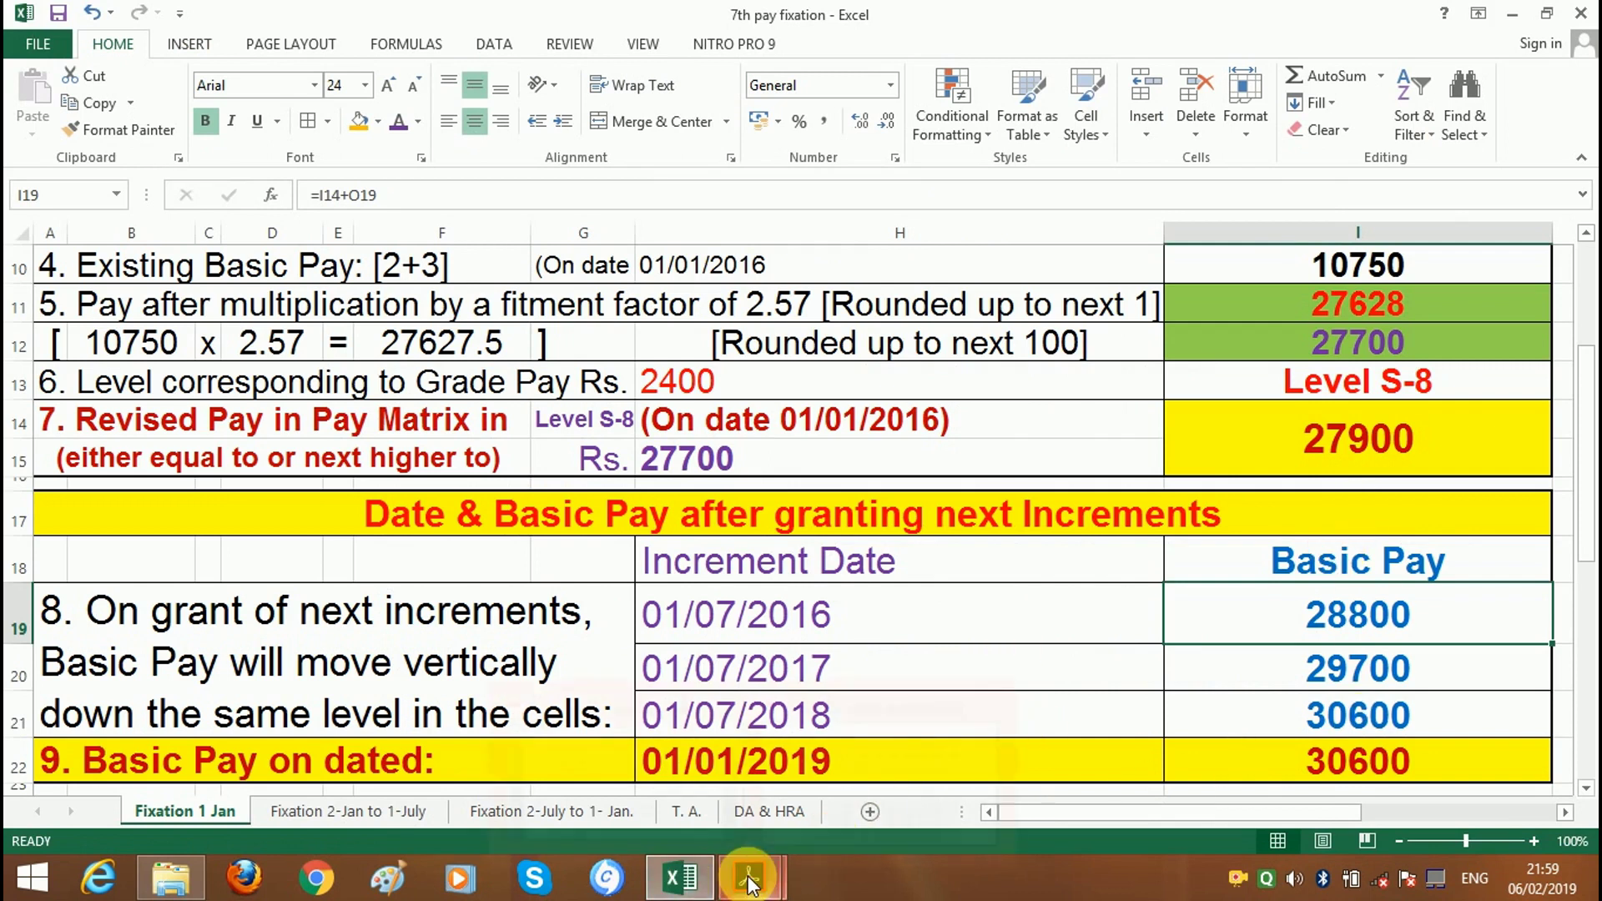
{"action": "mouse_move", "coordinate": [748, 879]}
{"action": "left_click", "coordinate": [851, 759]}
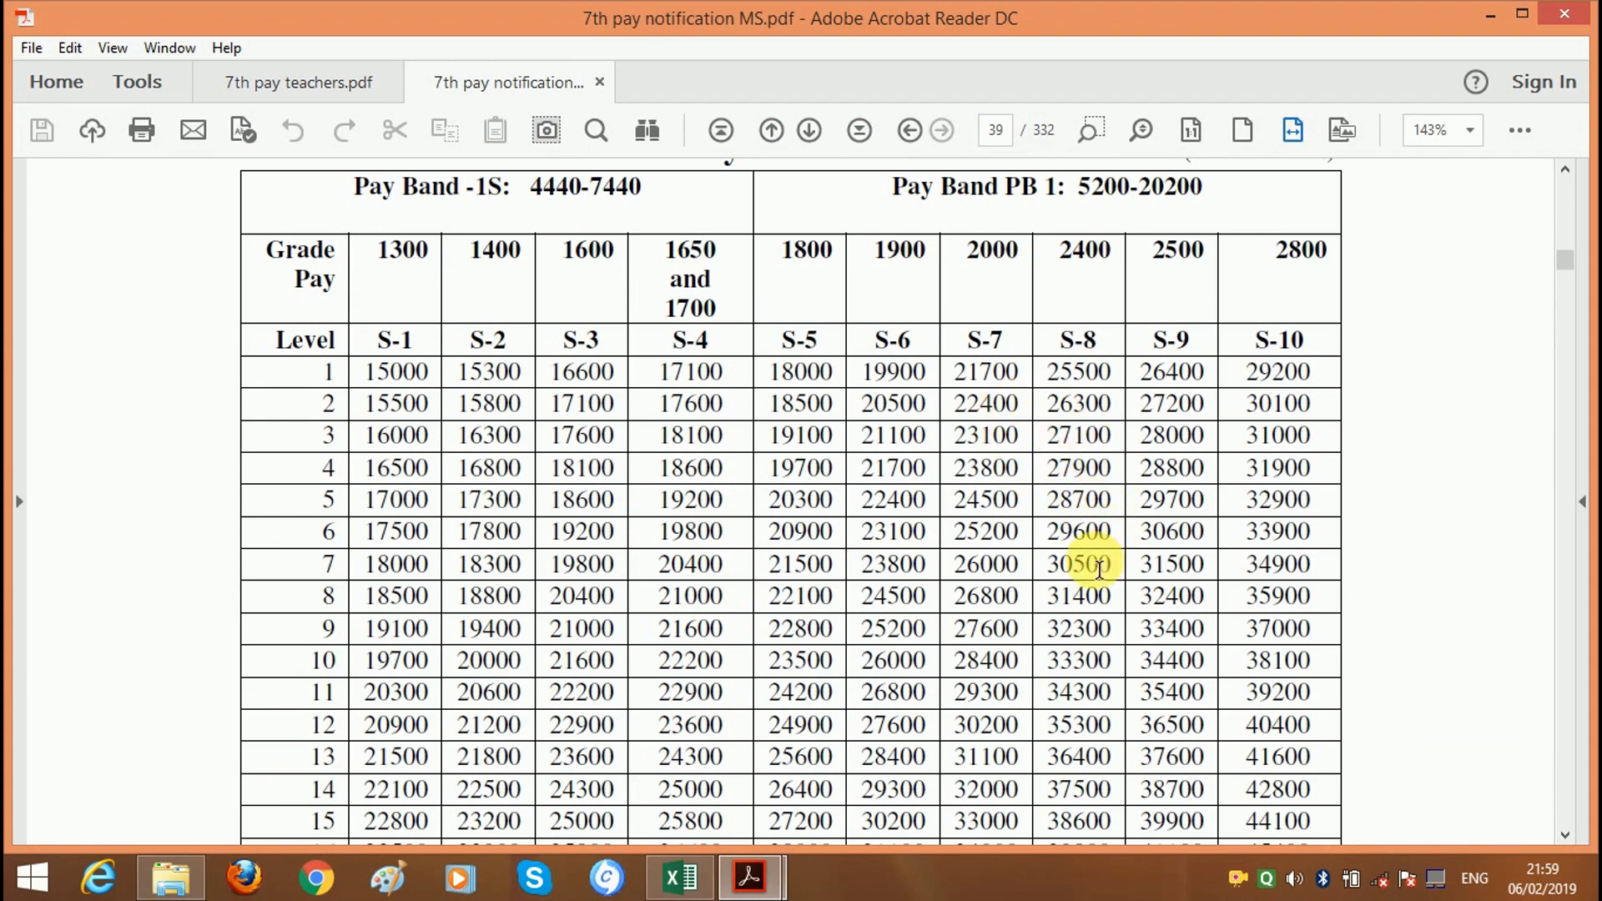
{"action": "left_click", "coordinate": [1106, 530]}
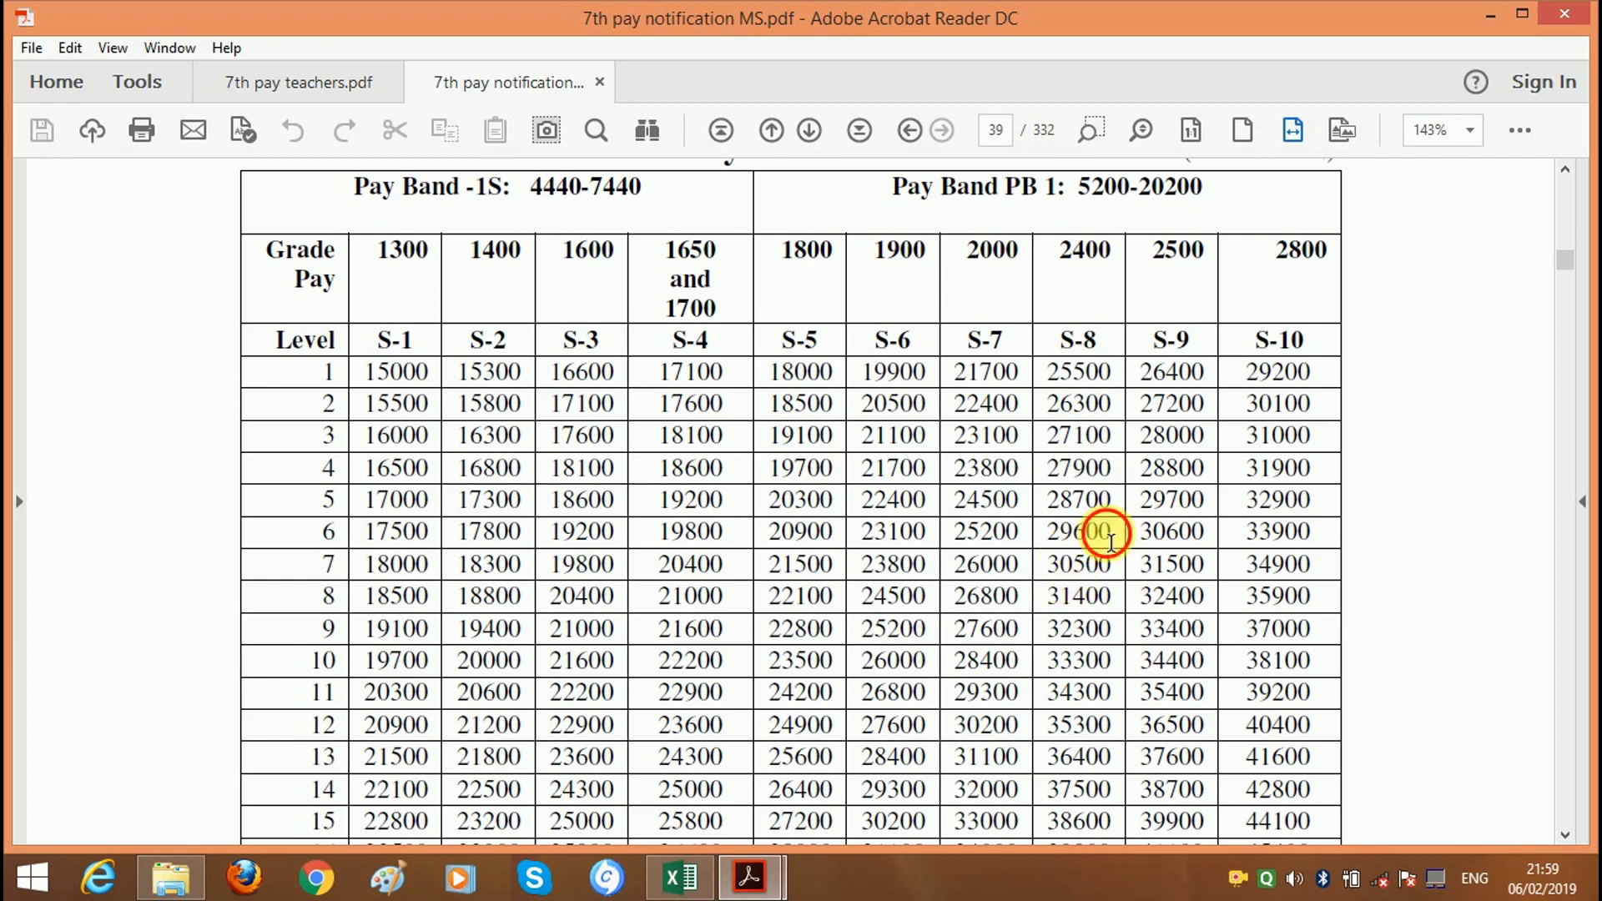
- Check the 01/07/2016–2018 increment dates and basic pay formulas for 28800, 29700 and 30600
{"action": "left_click", "coordinate": [681, 870]}
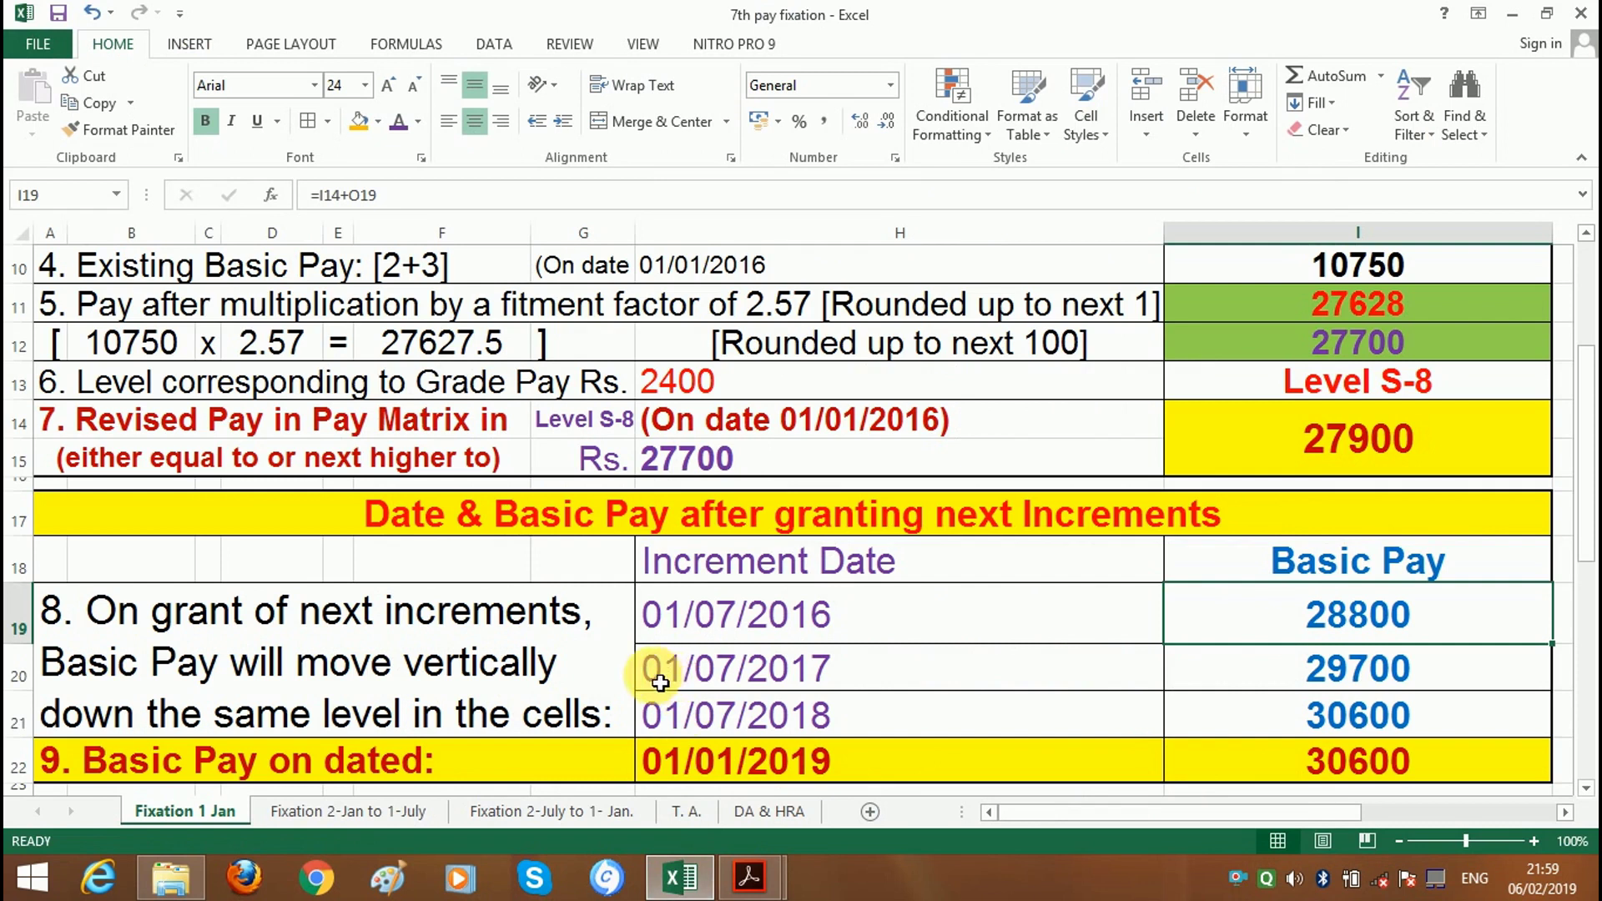
{"action": "left_click", "coordinate": [719, 621]}
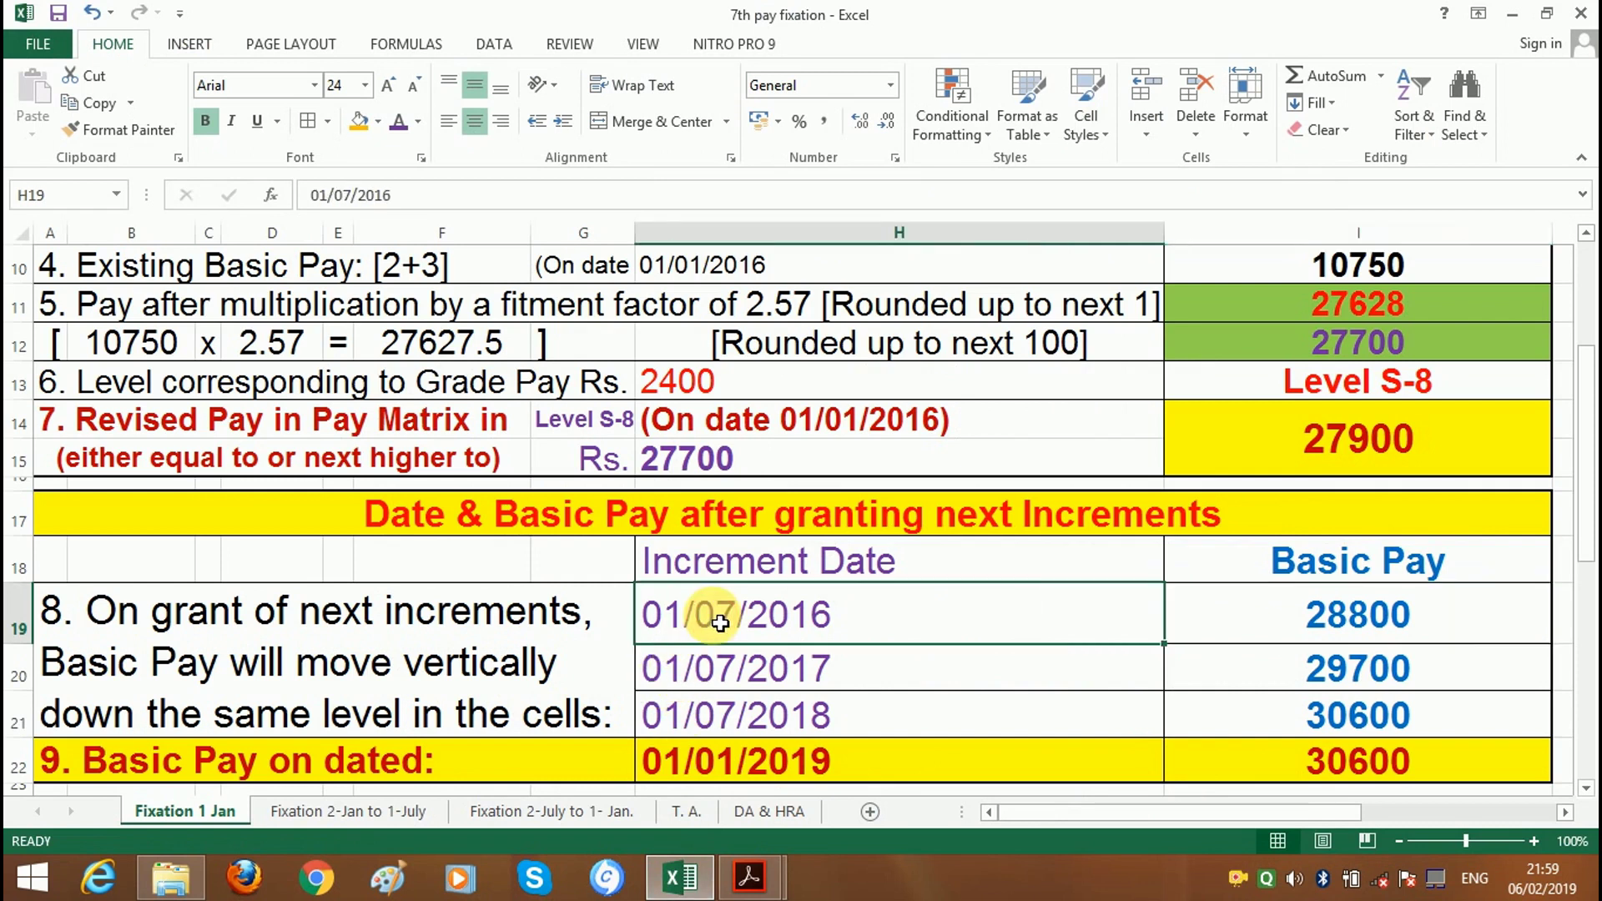
{"action": "left_click", "coordinate": [1381, 624]}
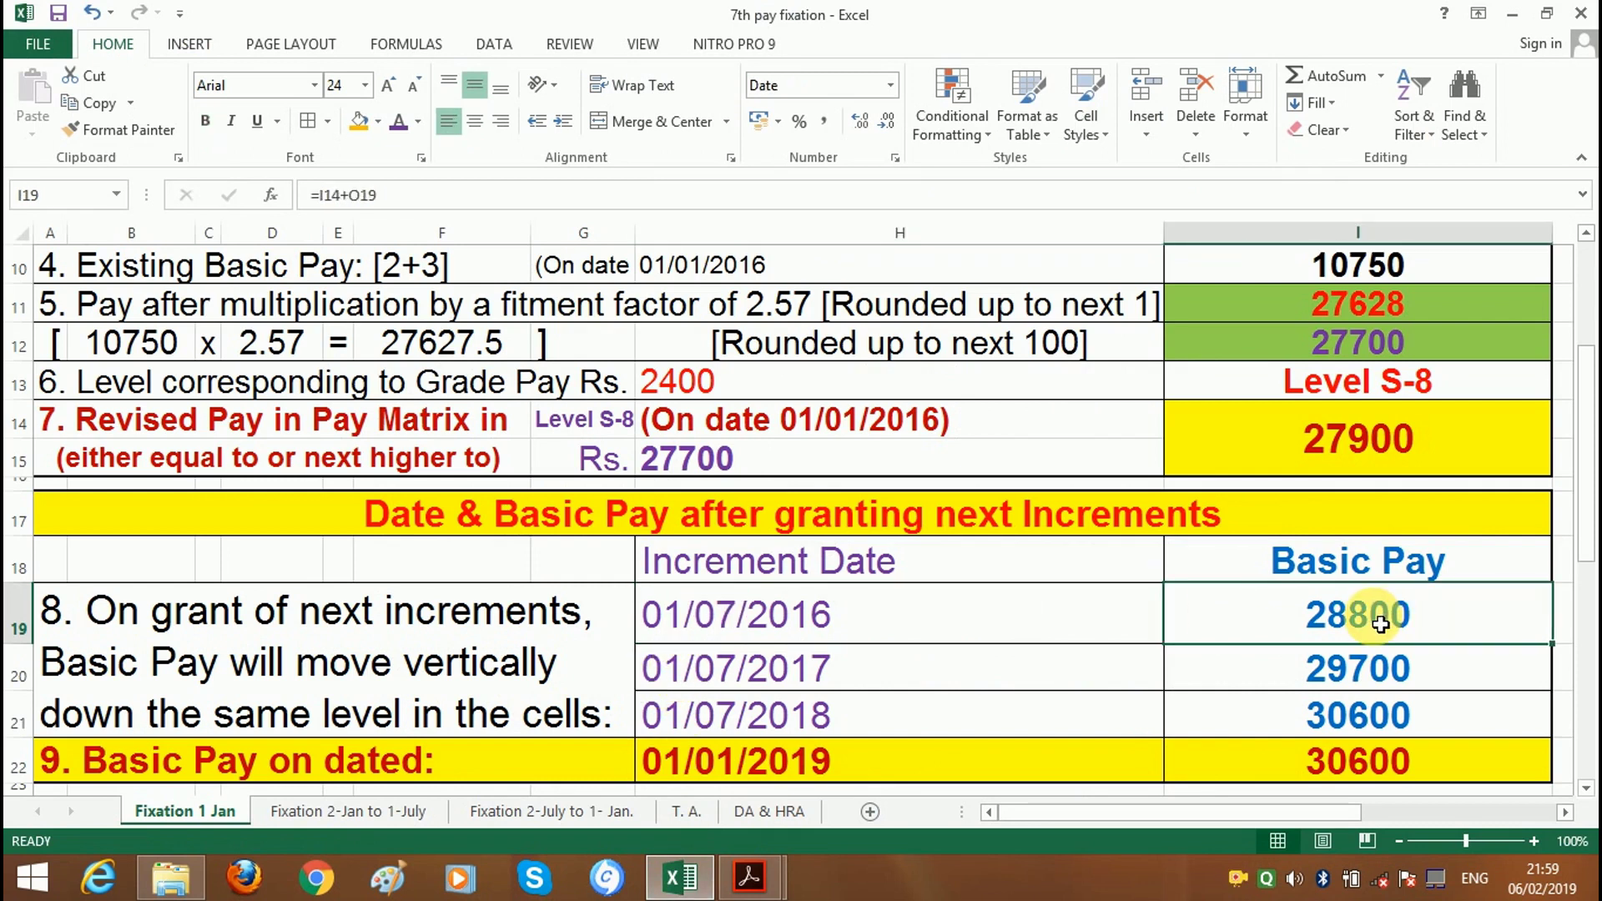
{"action": "left_click", "coordinate": [743, 690]}
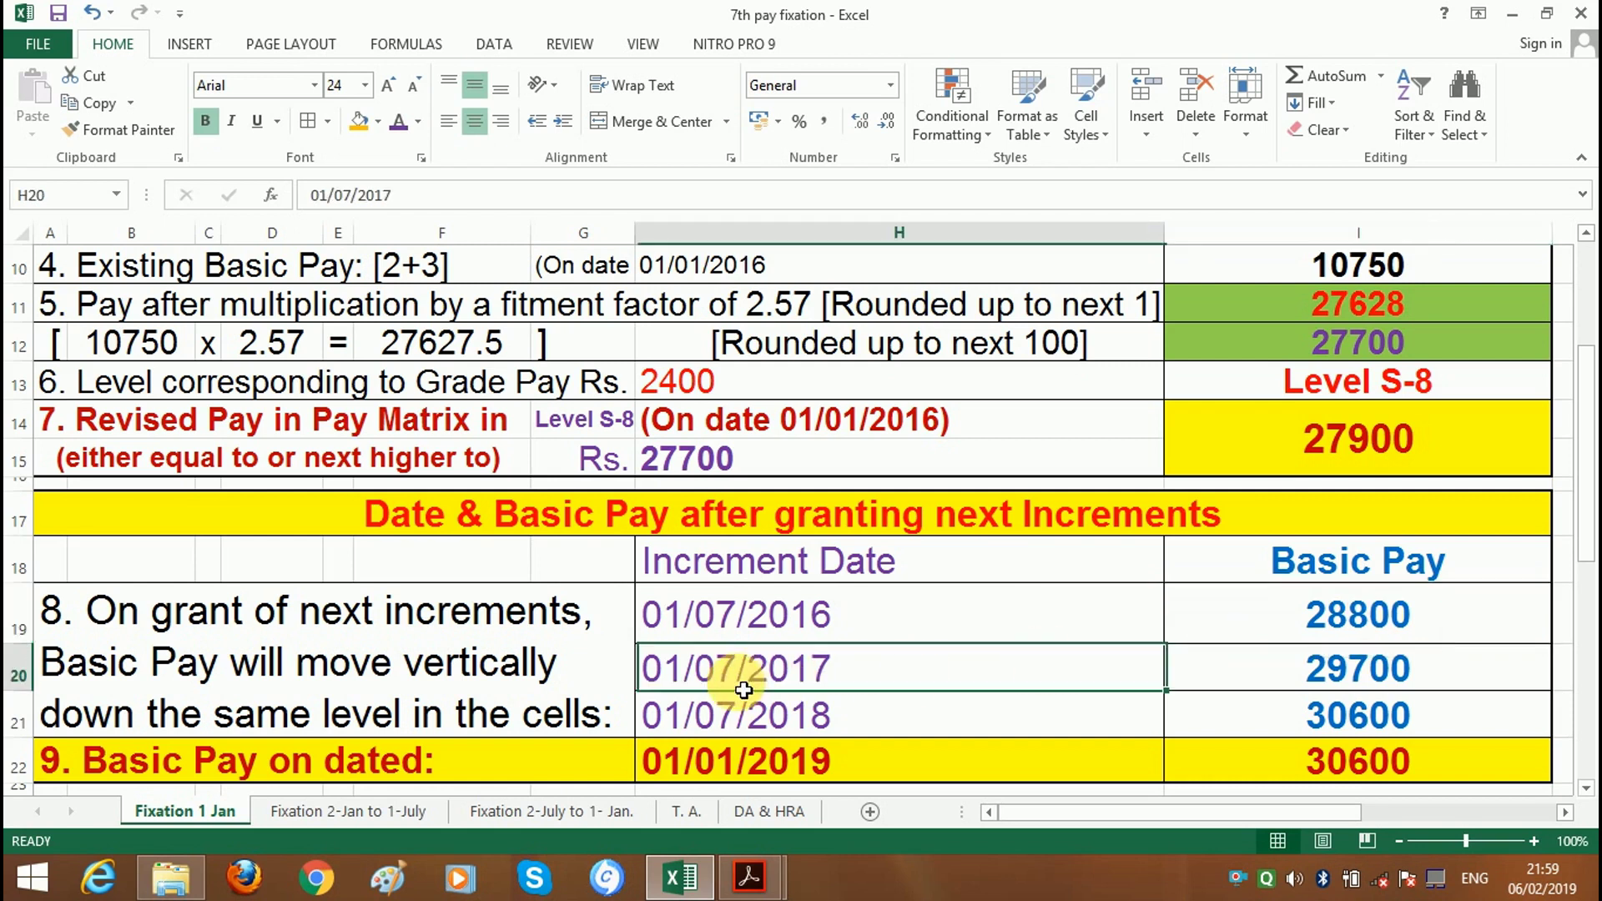
{"action": "left_click", "coordinate": [1329, 683]}
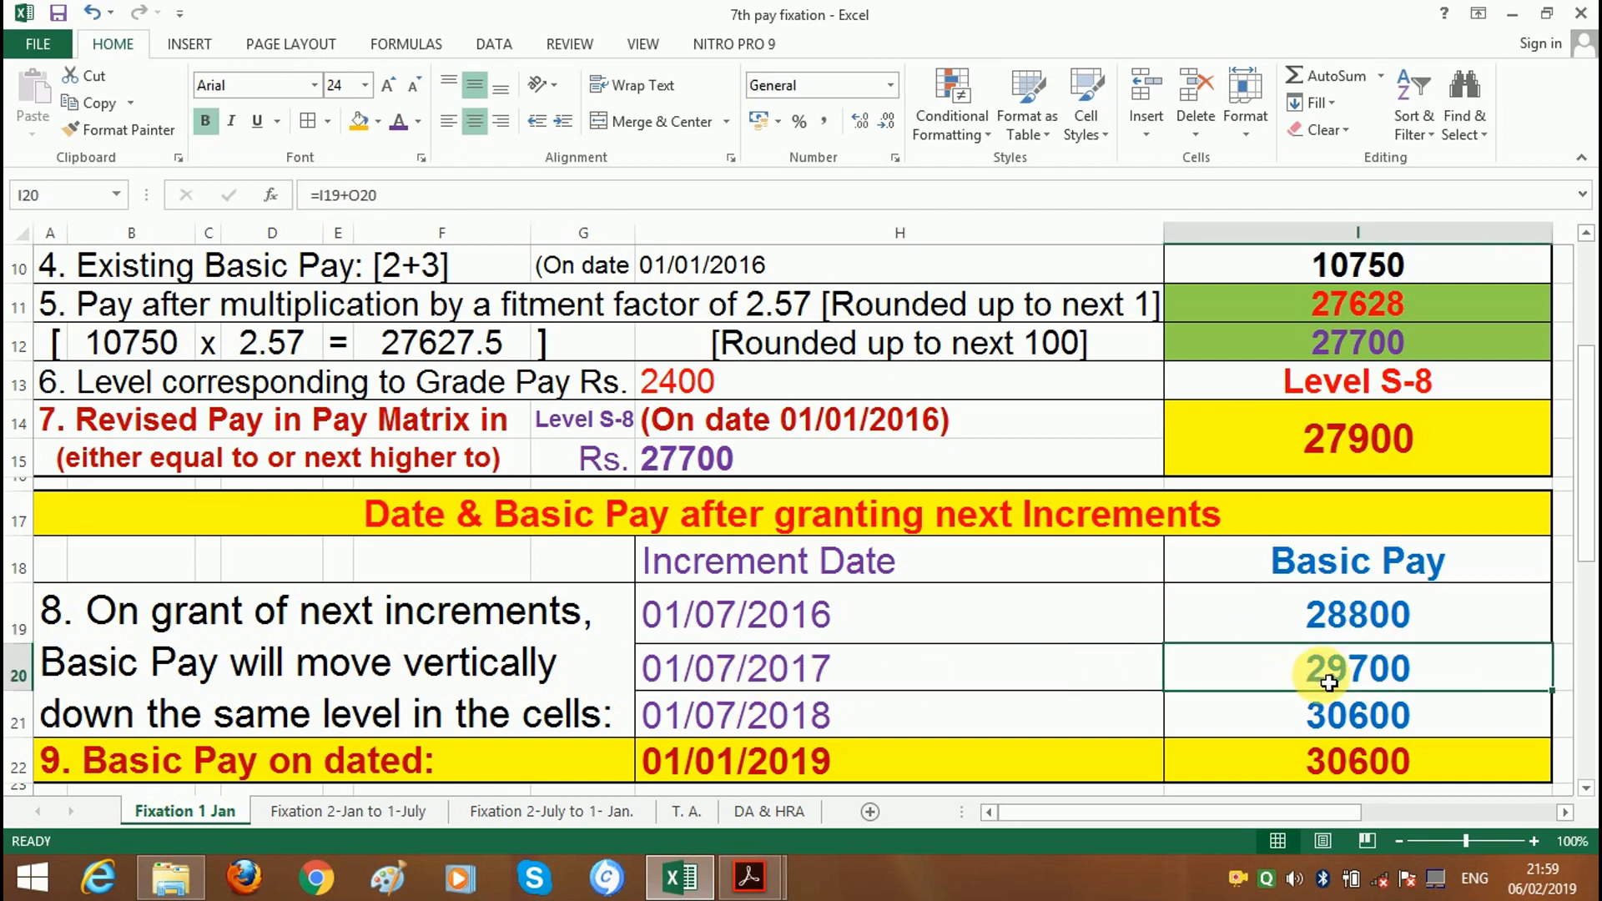
{"action": "left_click", "coordinate": [724, 723]}
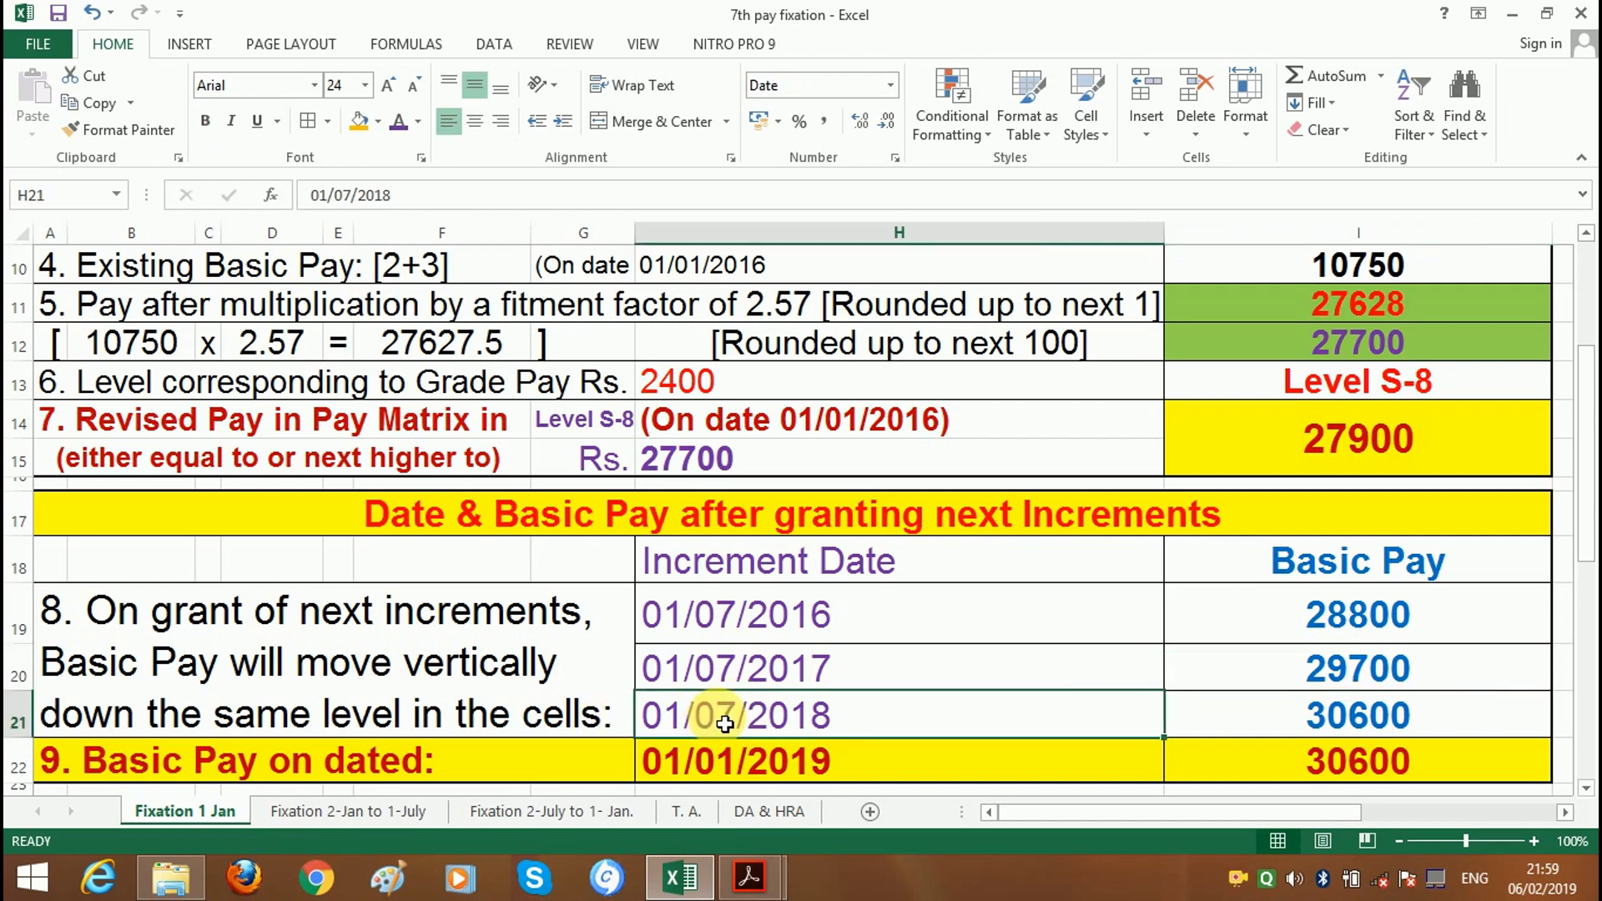
{"action": "left_click", "coordinate": [1350, 722]}
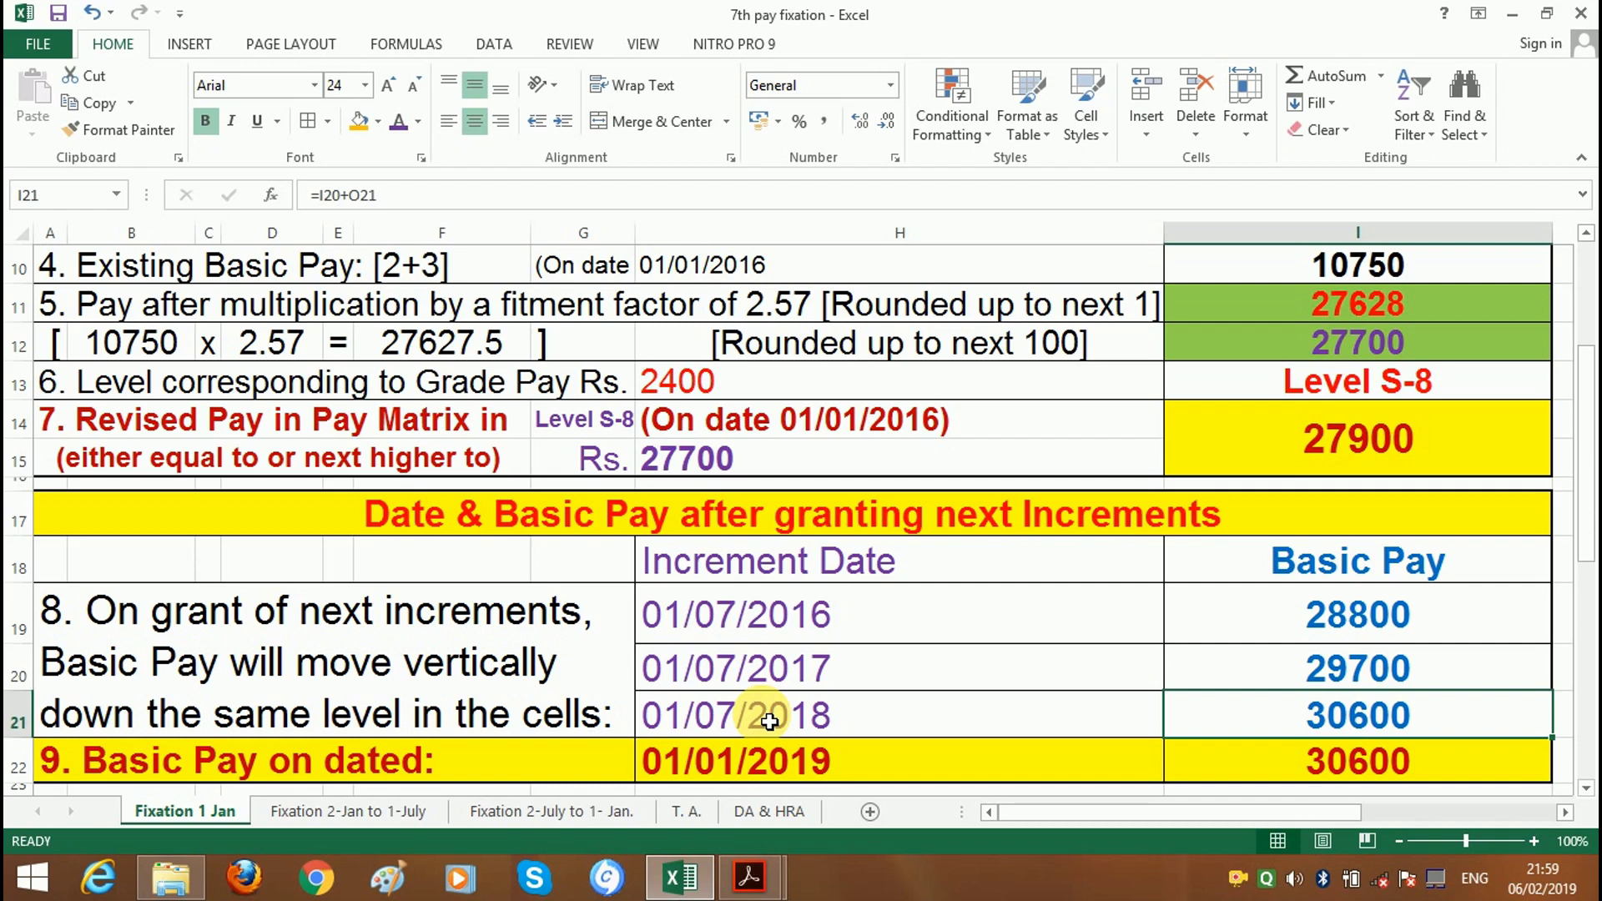
- Check the basic pay of 30600 on 01/01/2019
{"action": "left_click", "coordinate": [171, 772]}
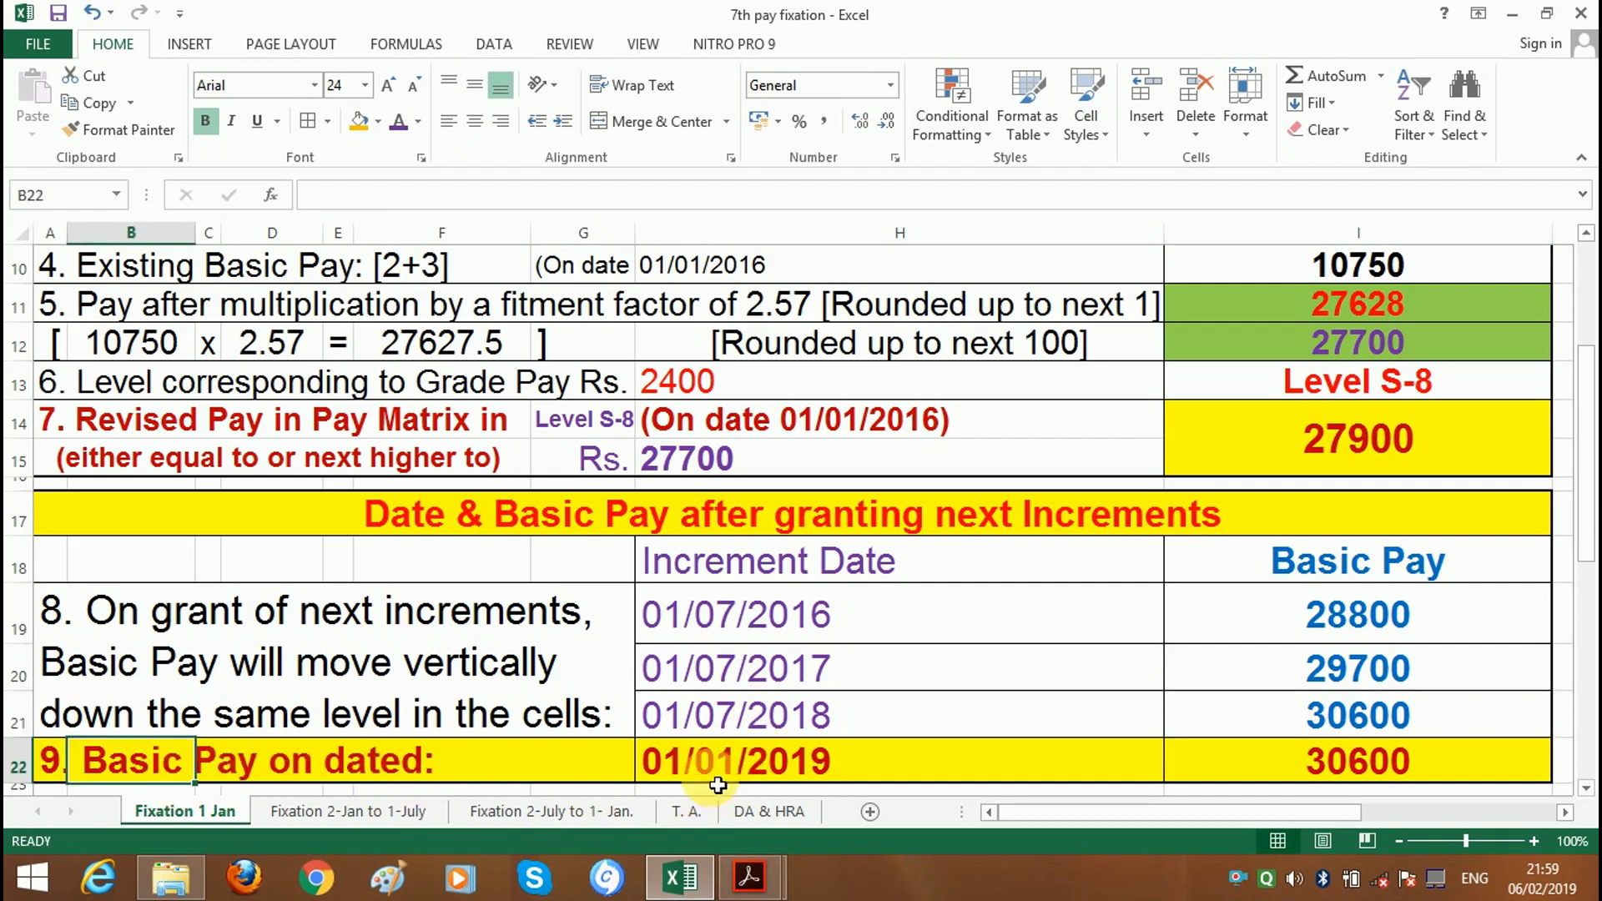
{"action": "left_click", "coordinate": [654, 761]}
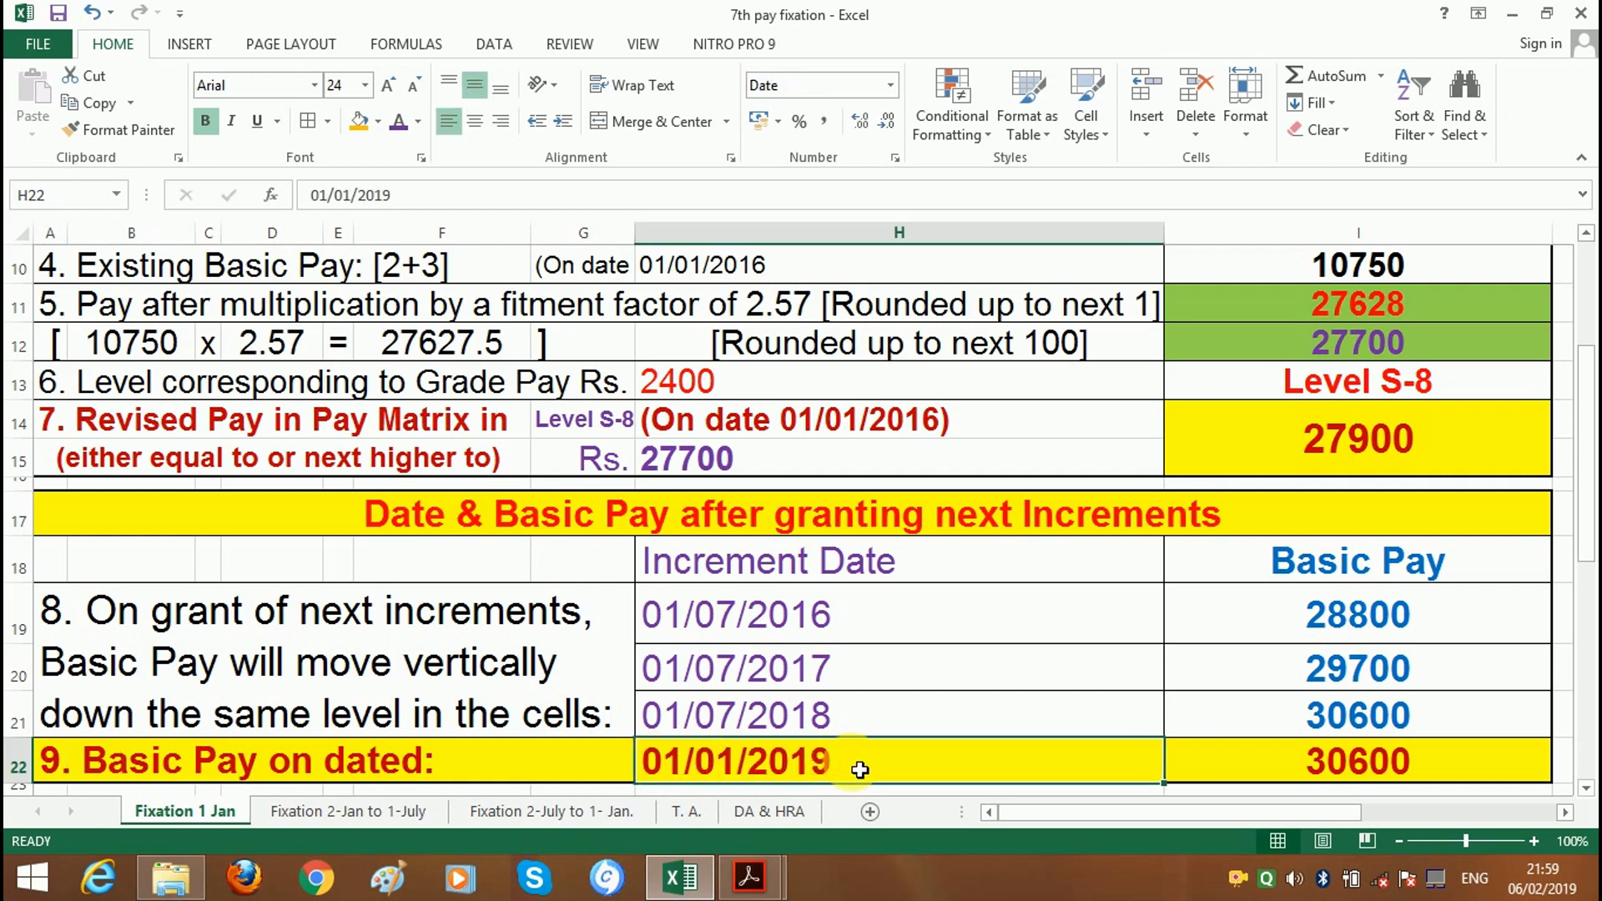
{"action": "left_click", "coordinate": [1390, 772]}
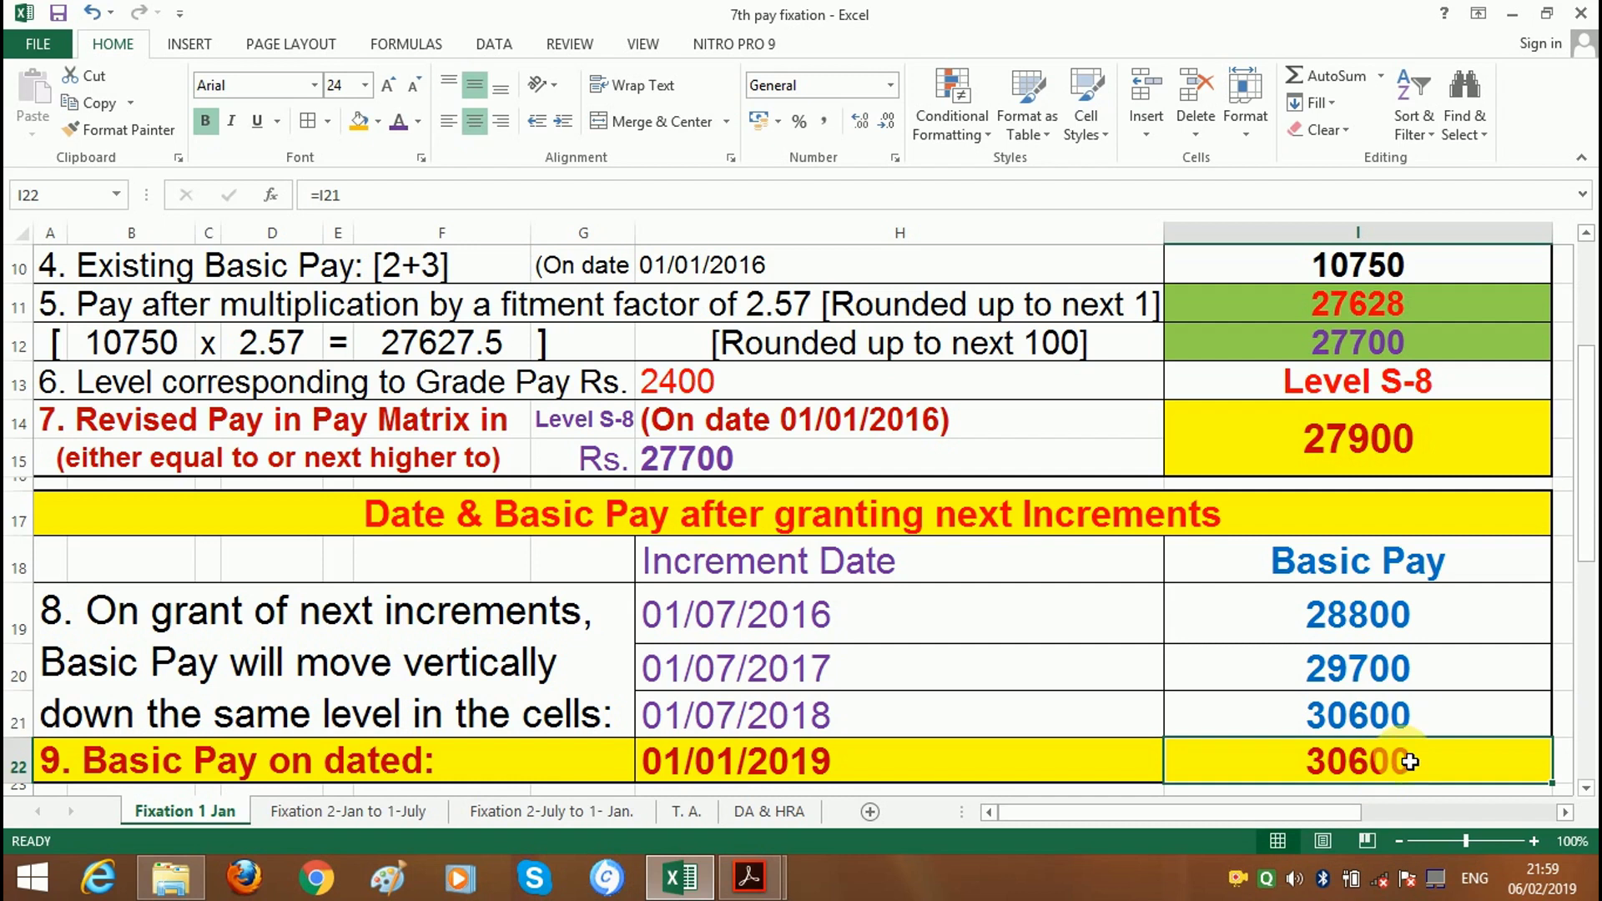
{"action": "left_click", "coordinate": [1588, 789]}
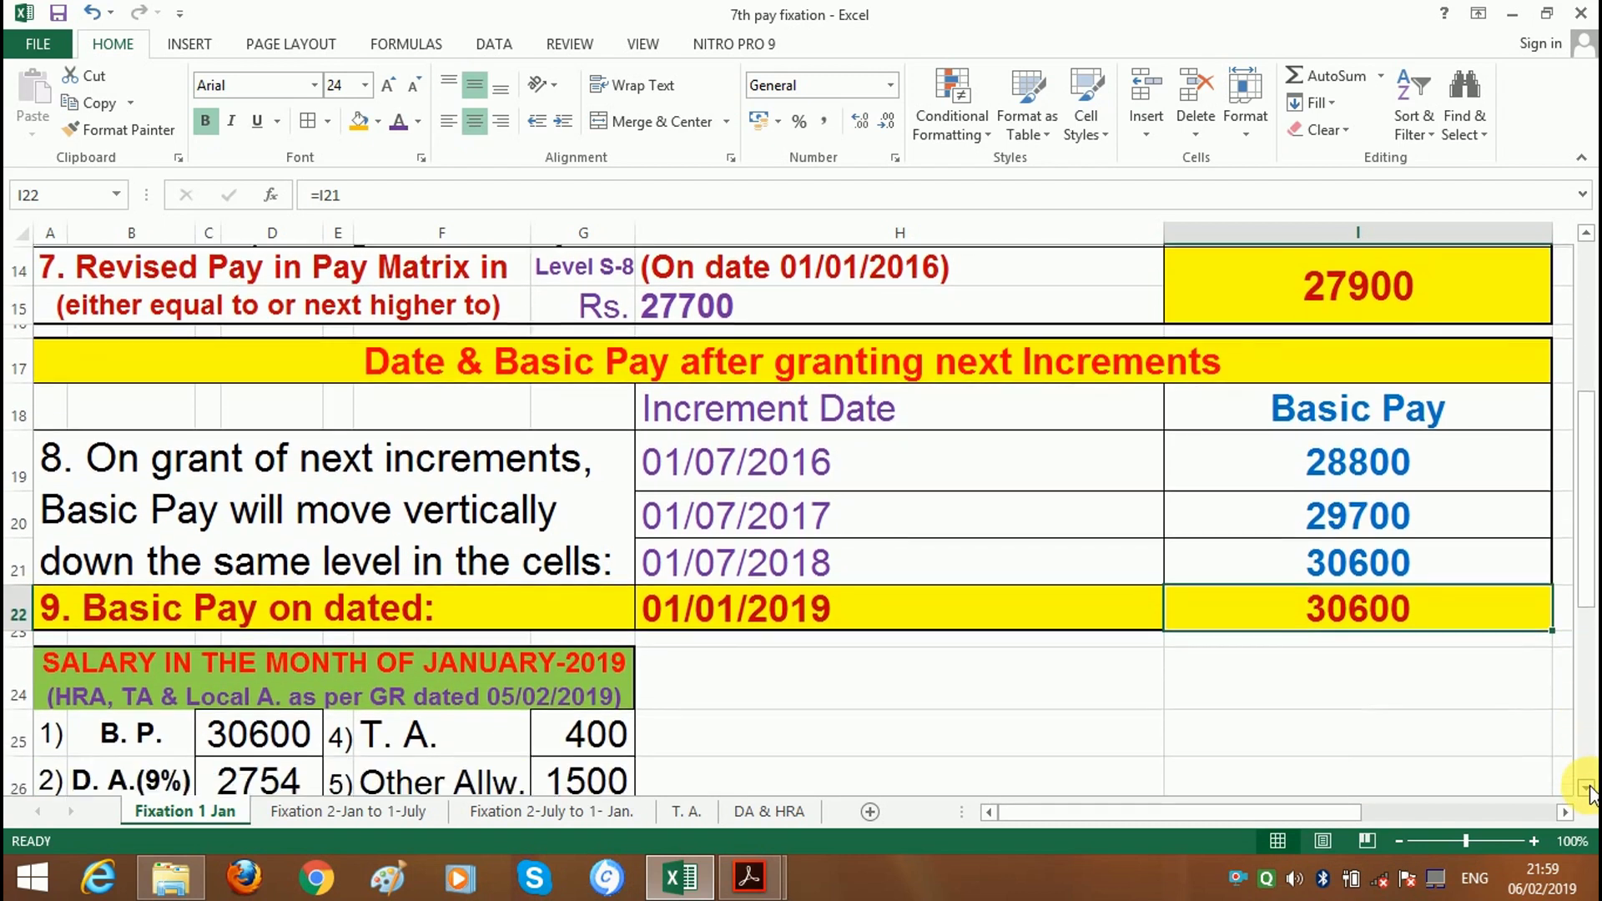
{"action": "left_click", "coordinate": [1588, 788]}
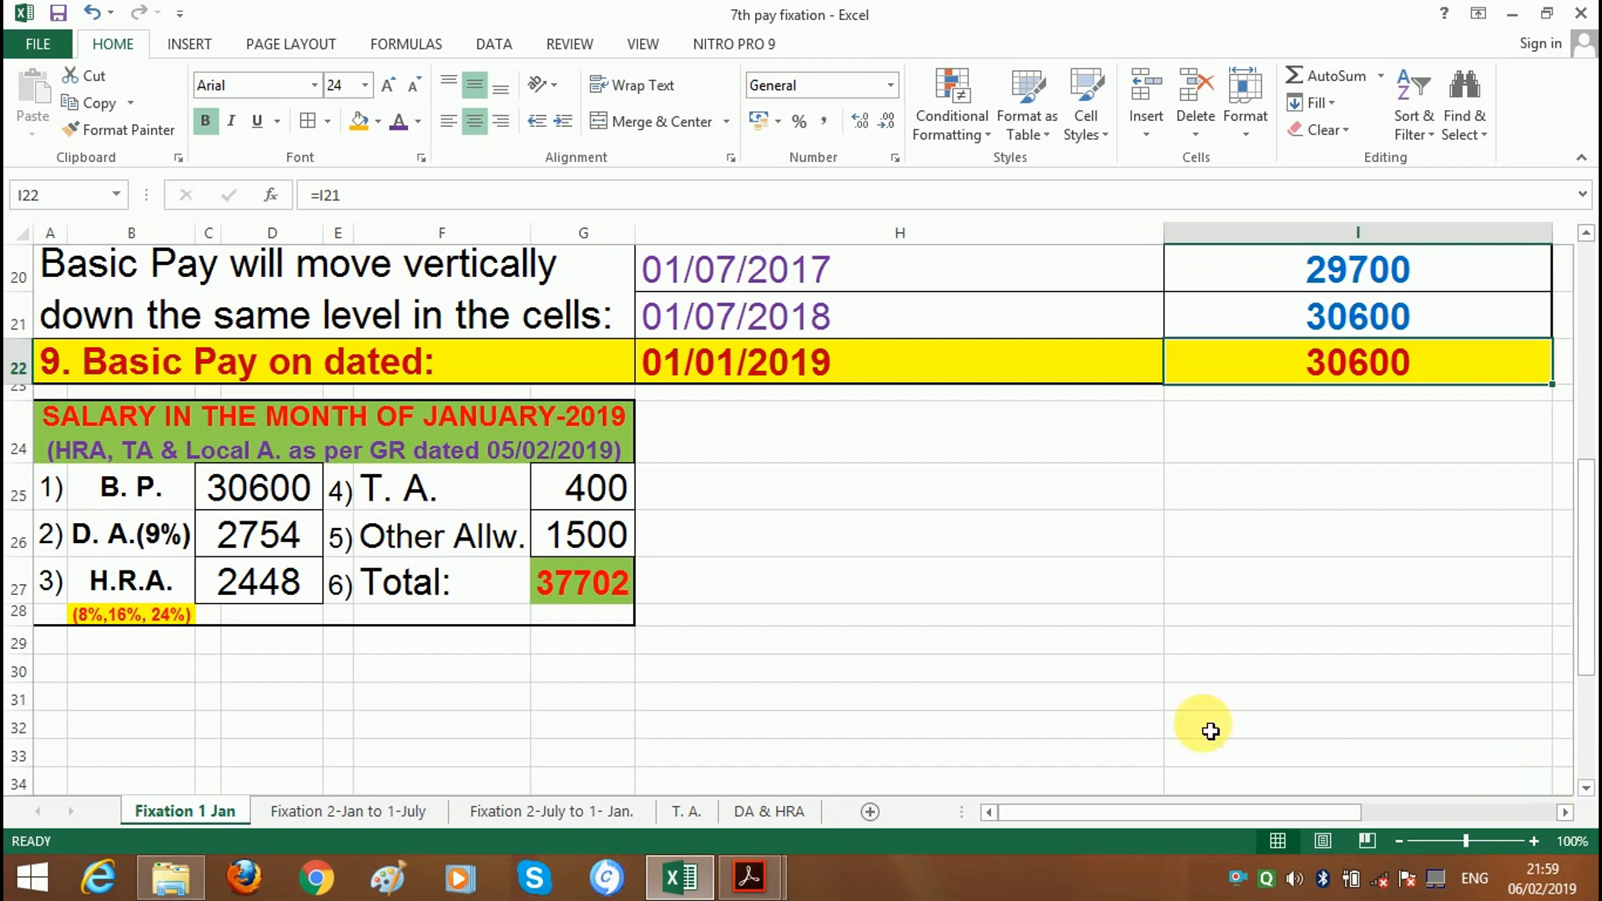
{"action": "left_click", "coordinate": [110, 429]}
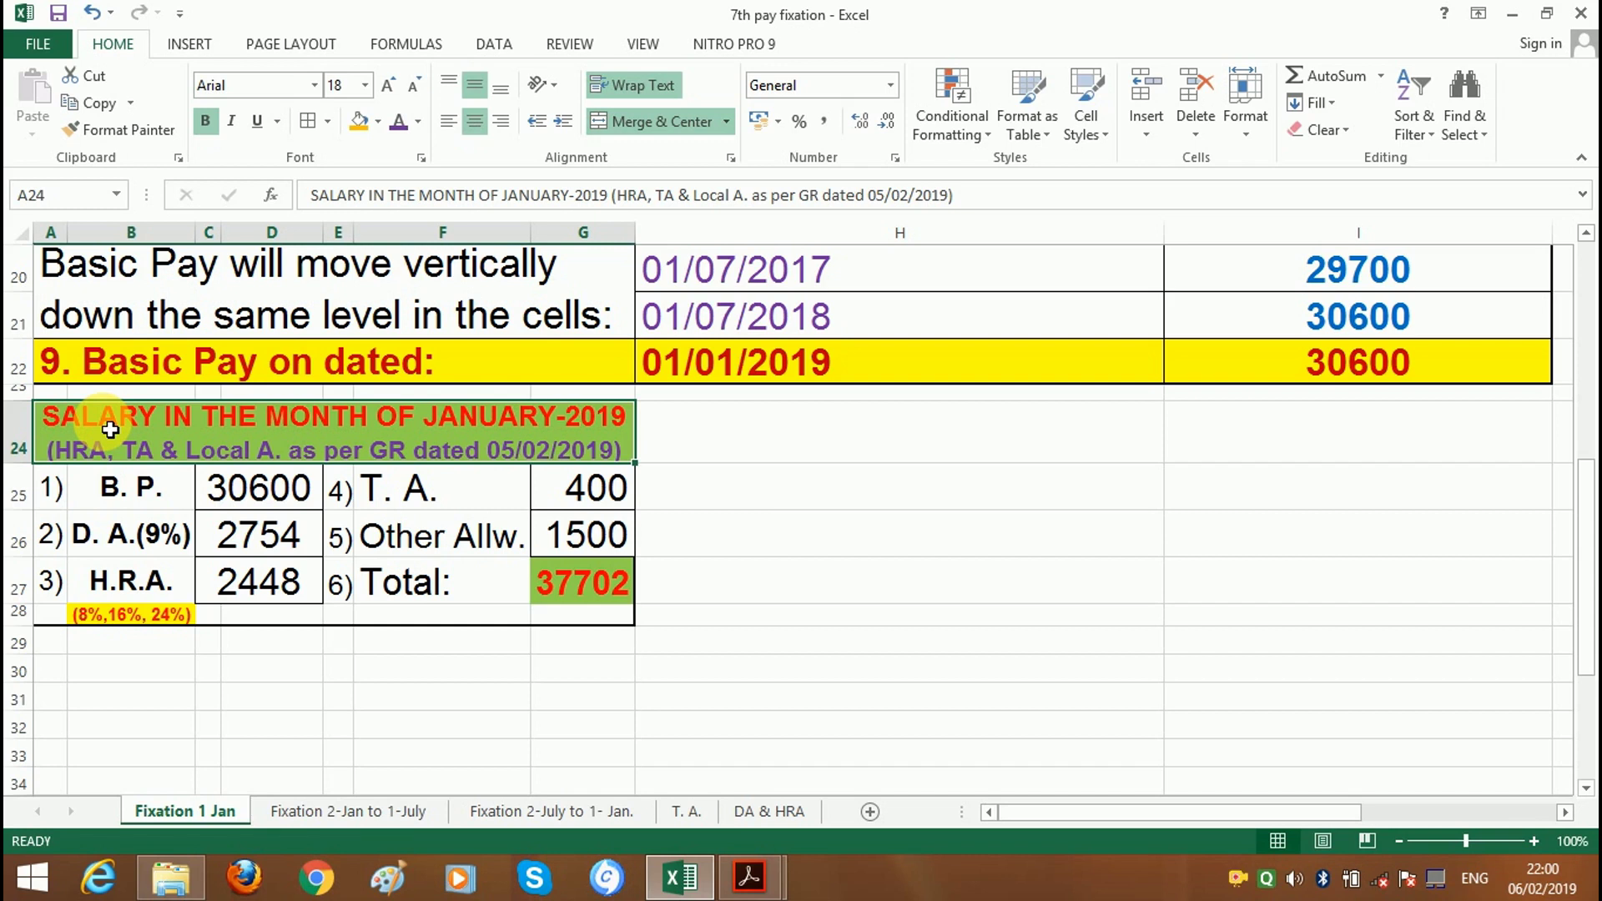
{"action": "left_click", "coordinate": [121, 487]}
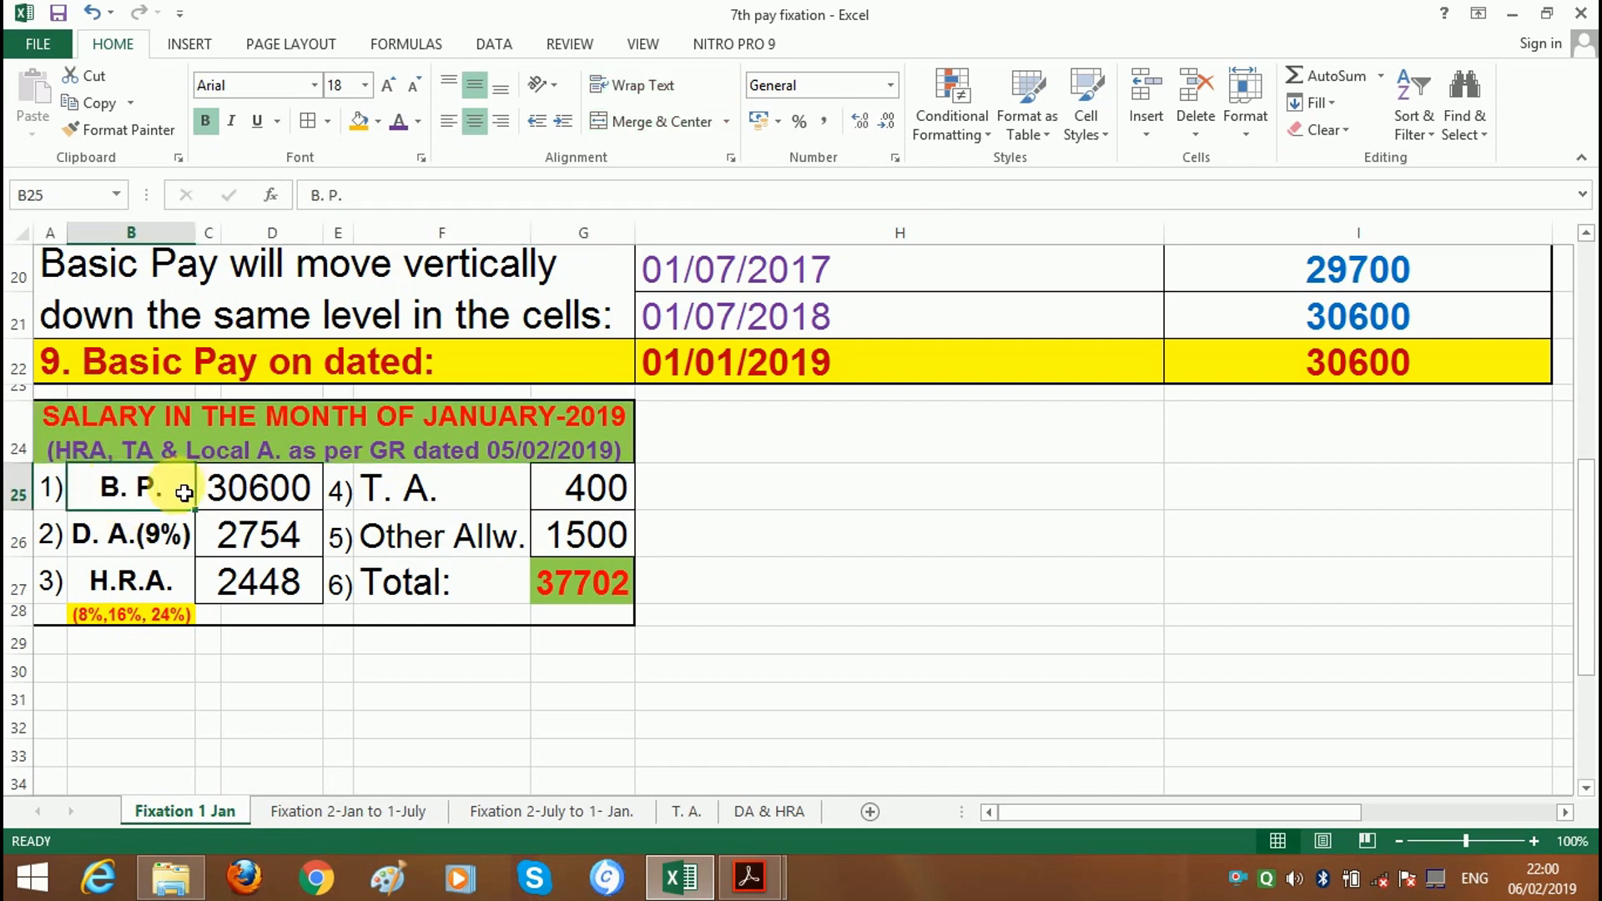
{"action": "left_click", "coordinate": [267, 499]}
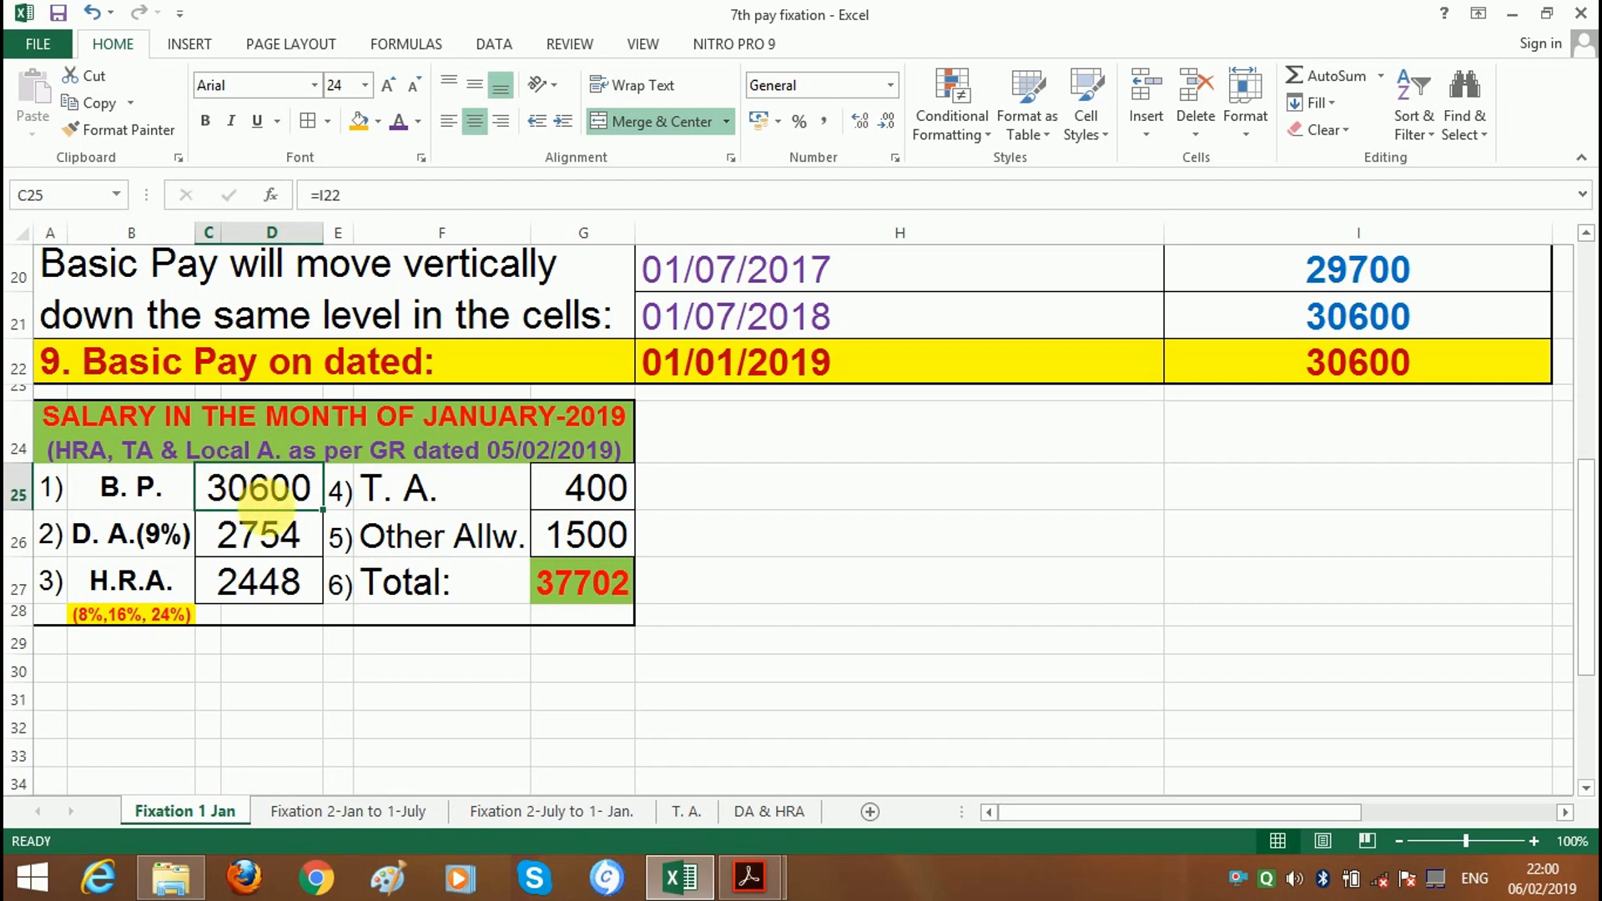
{"action": "left_click", "coordinate": [120, 547]}
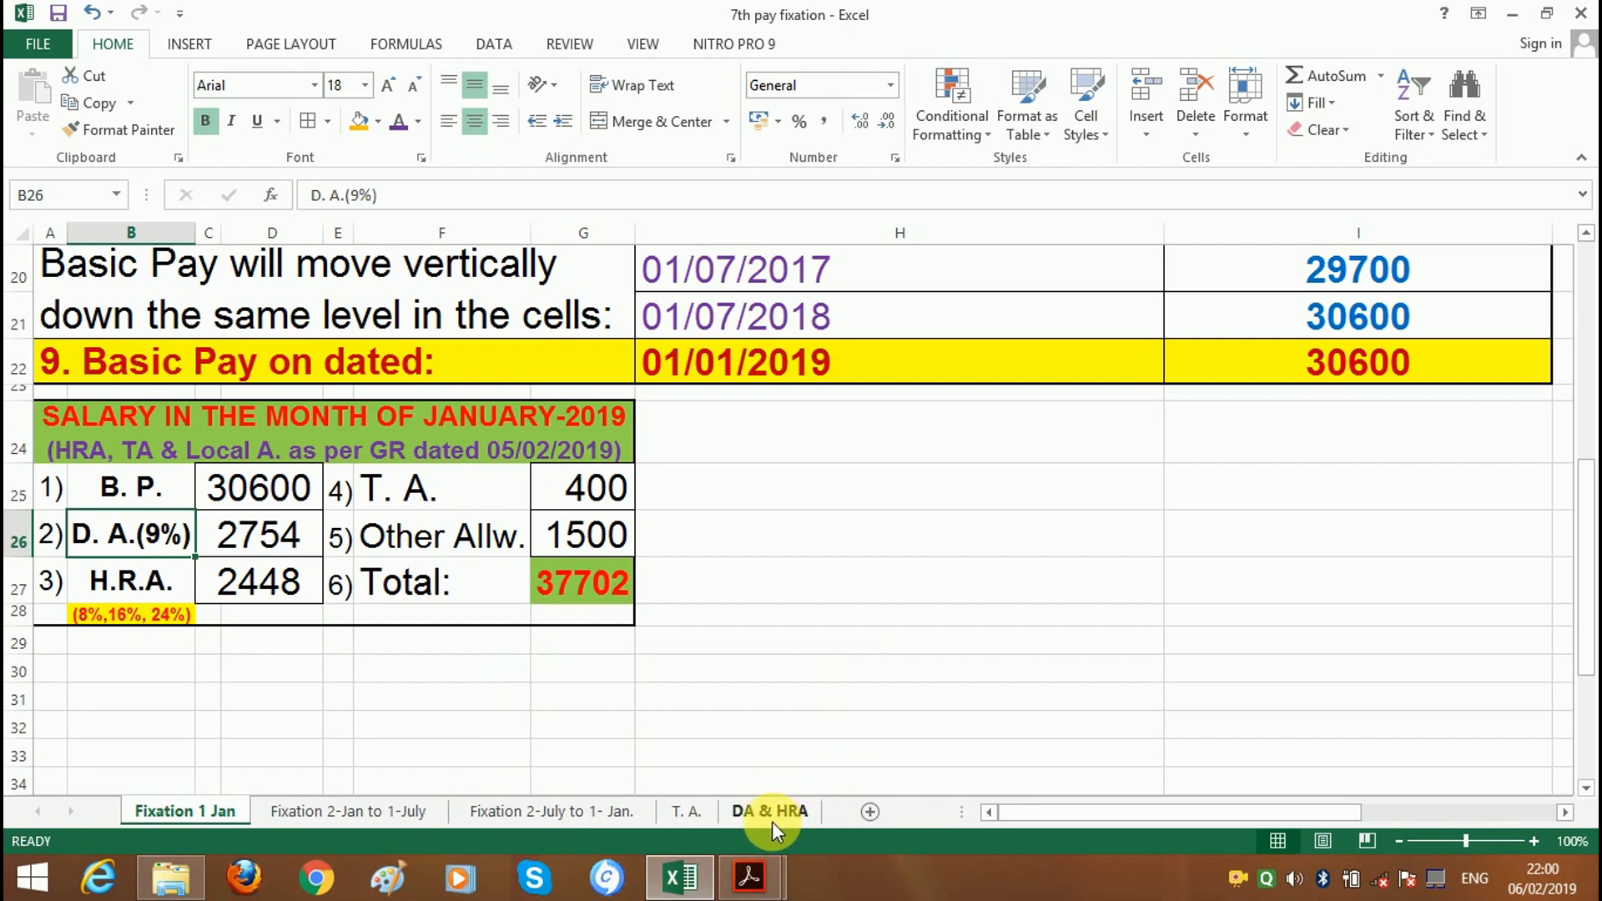
{"action": "left_click", "coordinate": [754, 811]}
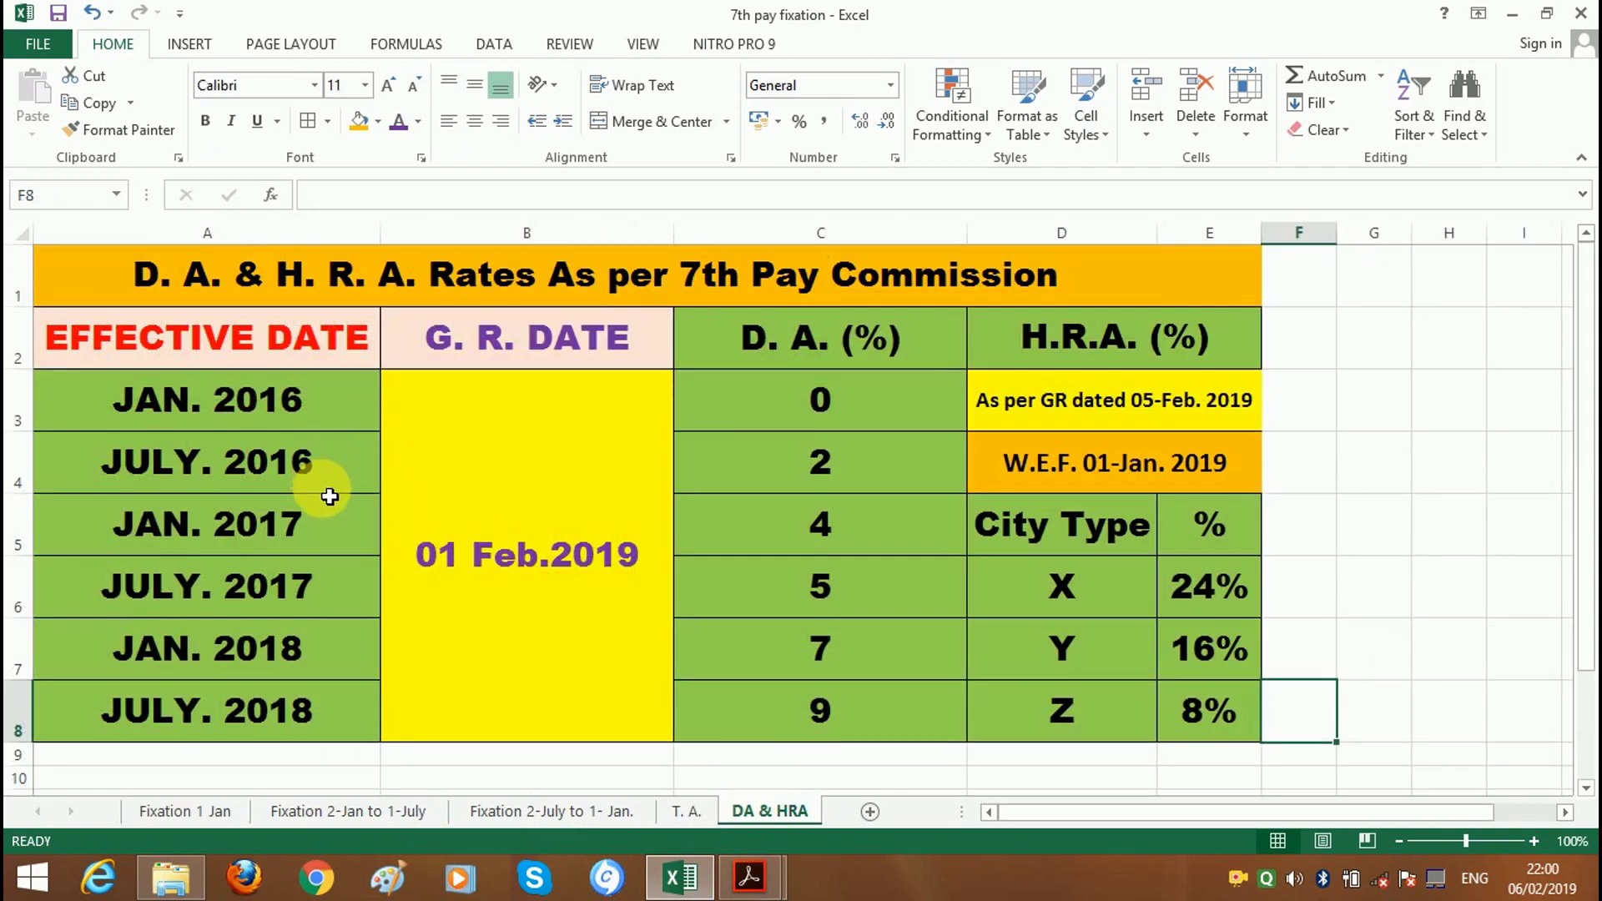
{"action": "left_click", "coordinate": [484, 582]}
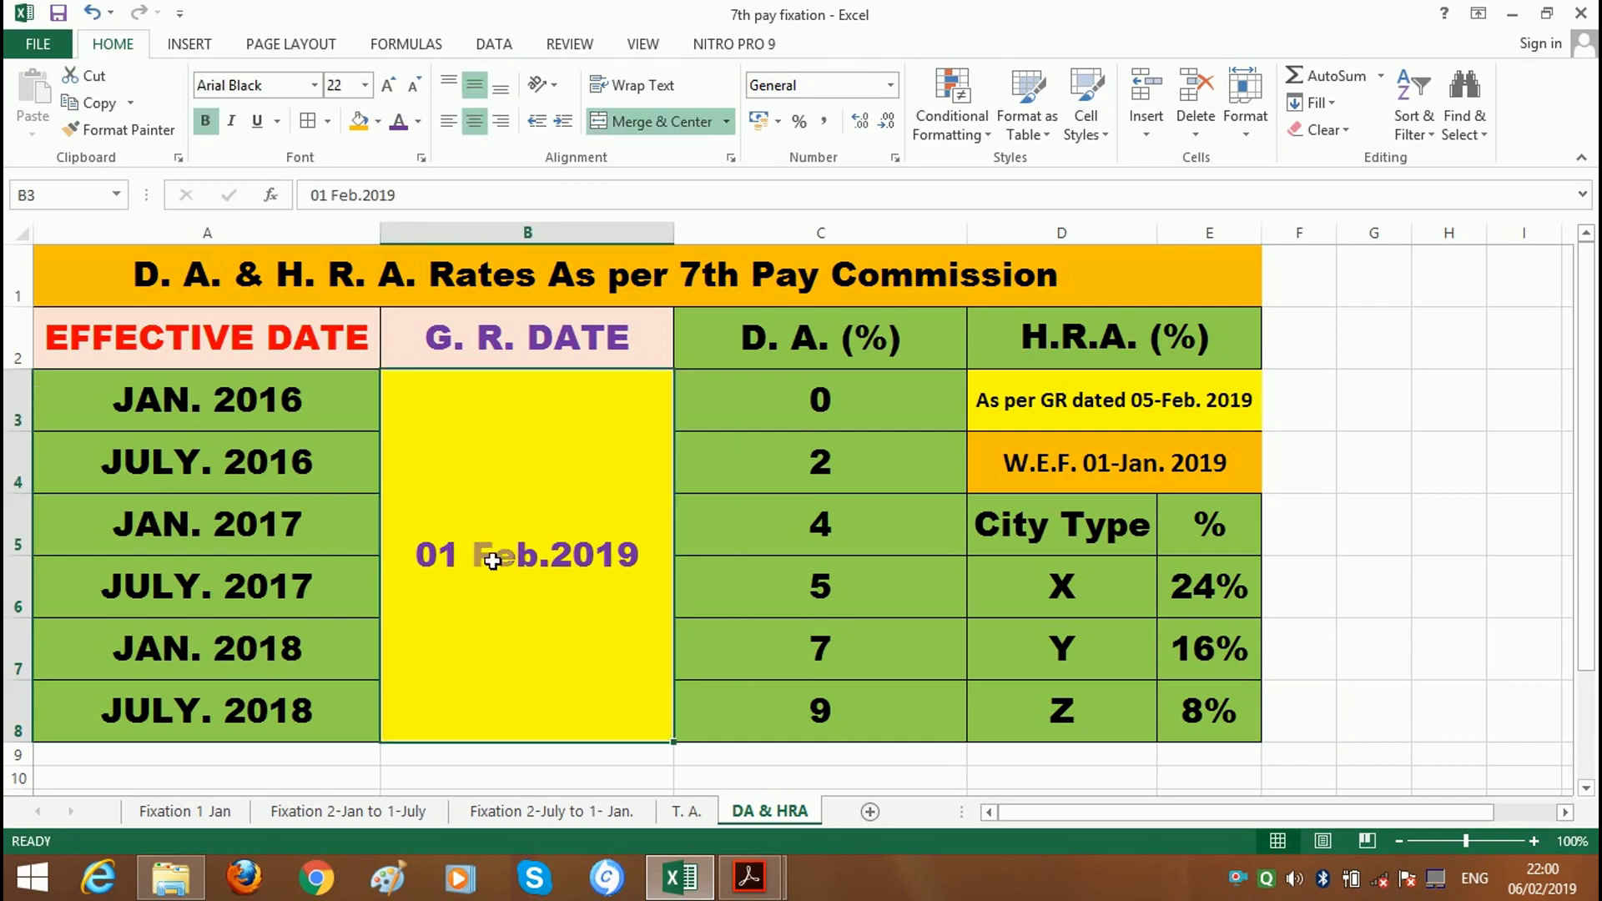
{"action": "left_click", "coordinate": [177, 417]}
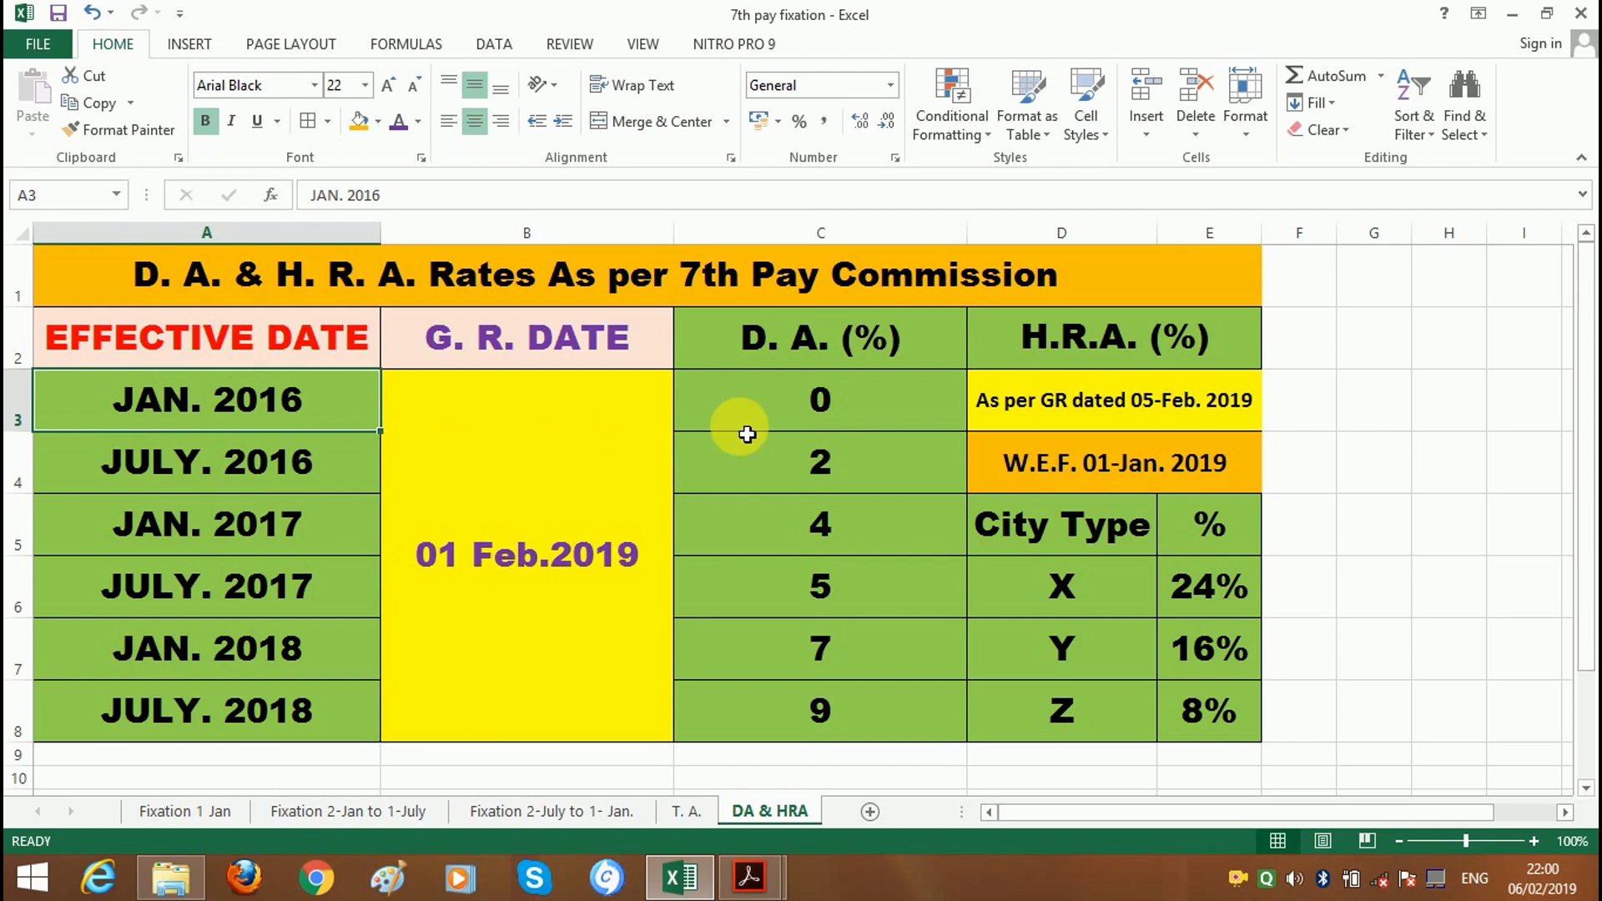
{"action": "left_click", "coordinate": [835, 422]}
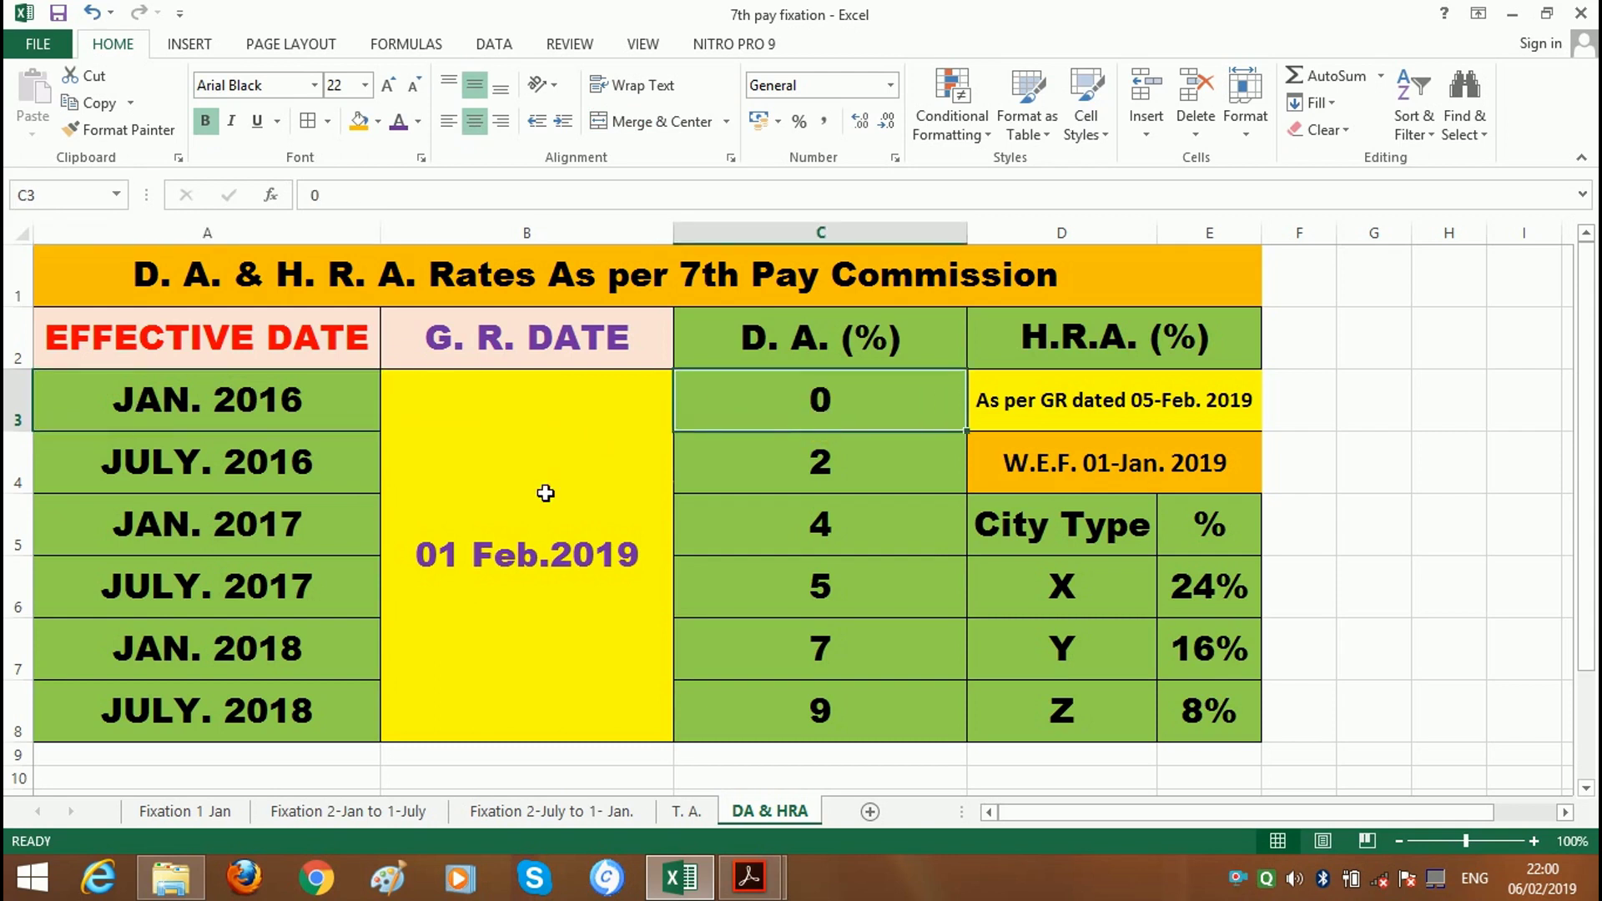
{"action": "left_click", "coordinate": [243, 469]}
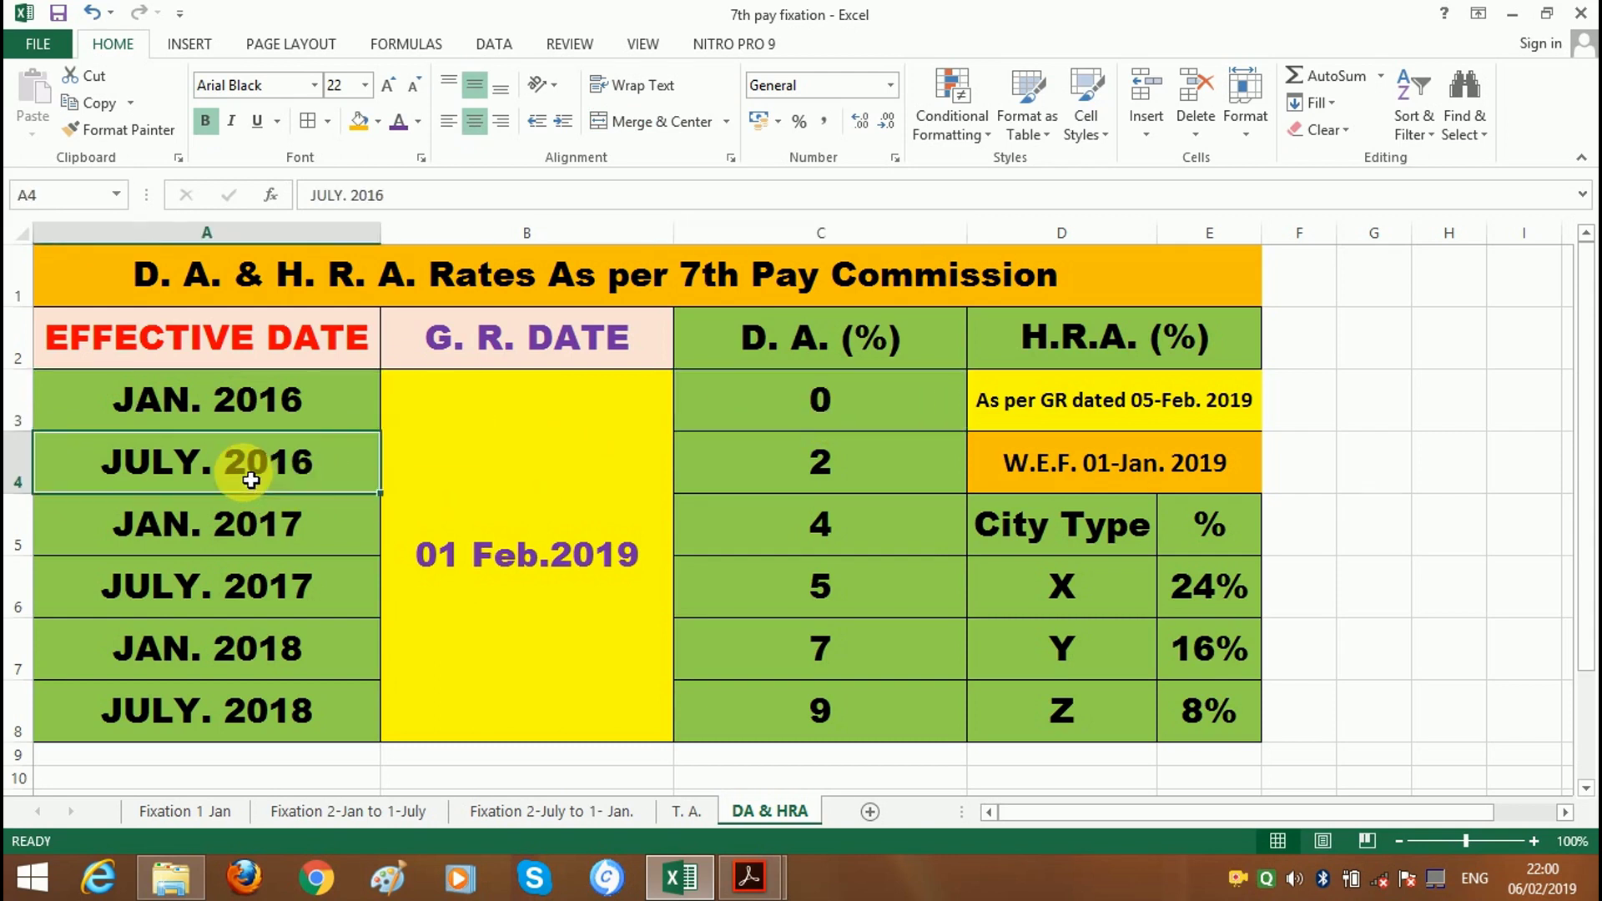
{"action": "left_click", "coordinate": [845, 483]}
{"action": "left_click", "coordinate": [264, 531]}
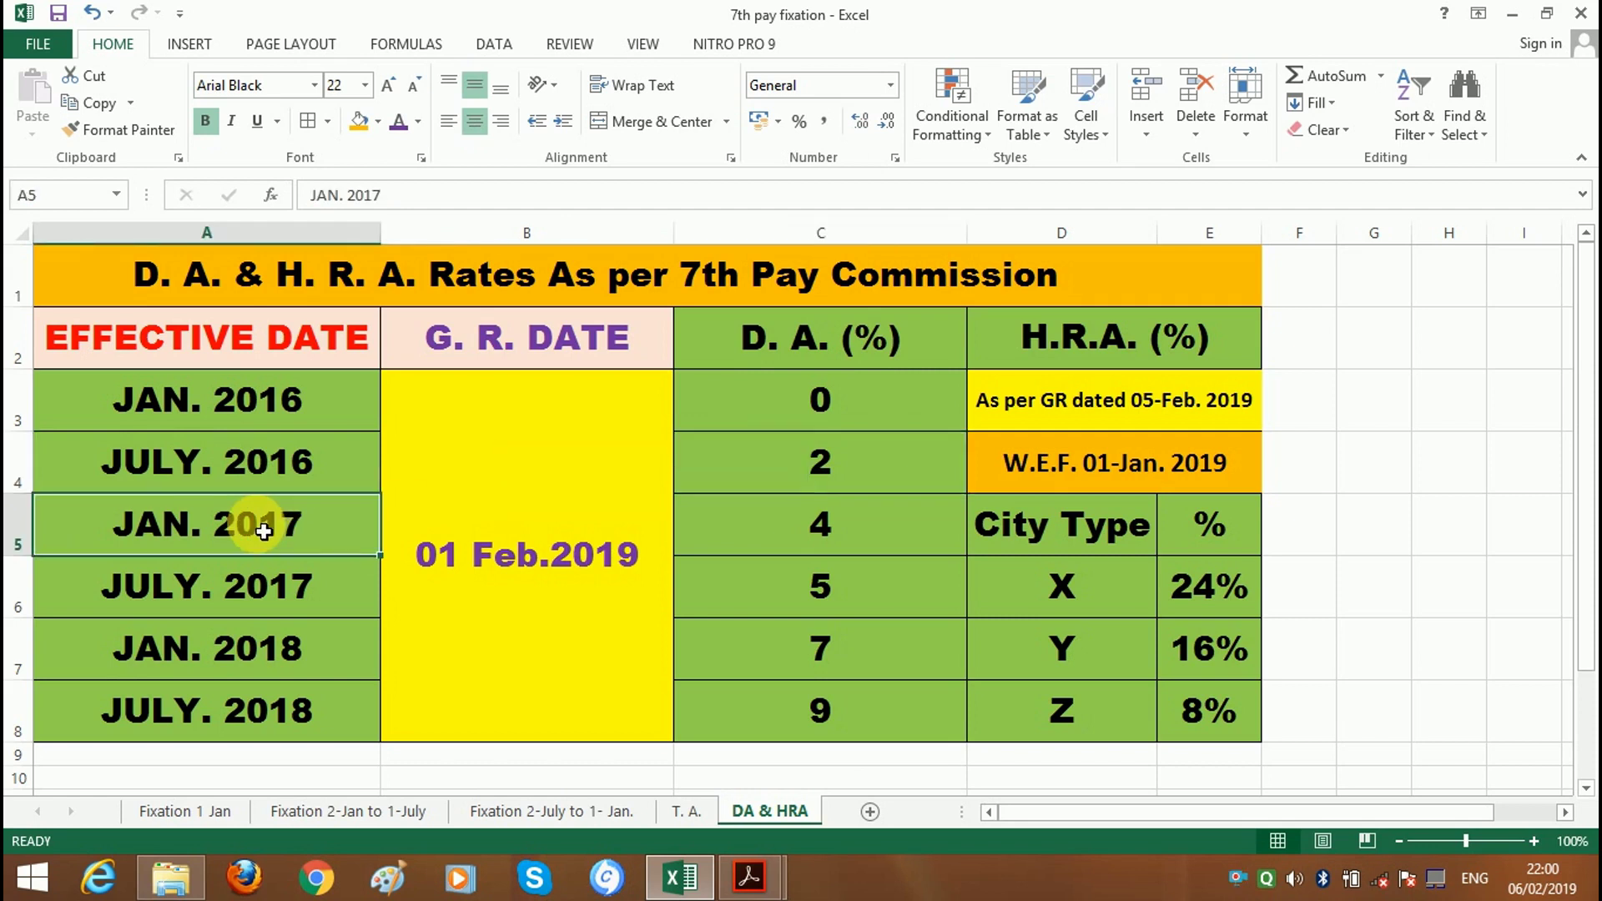
{"action": "left_click", "coordinate": [836, 538]}
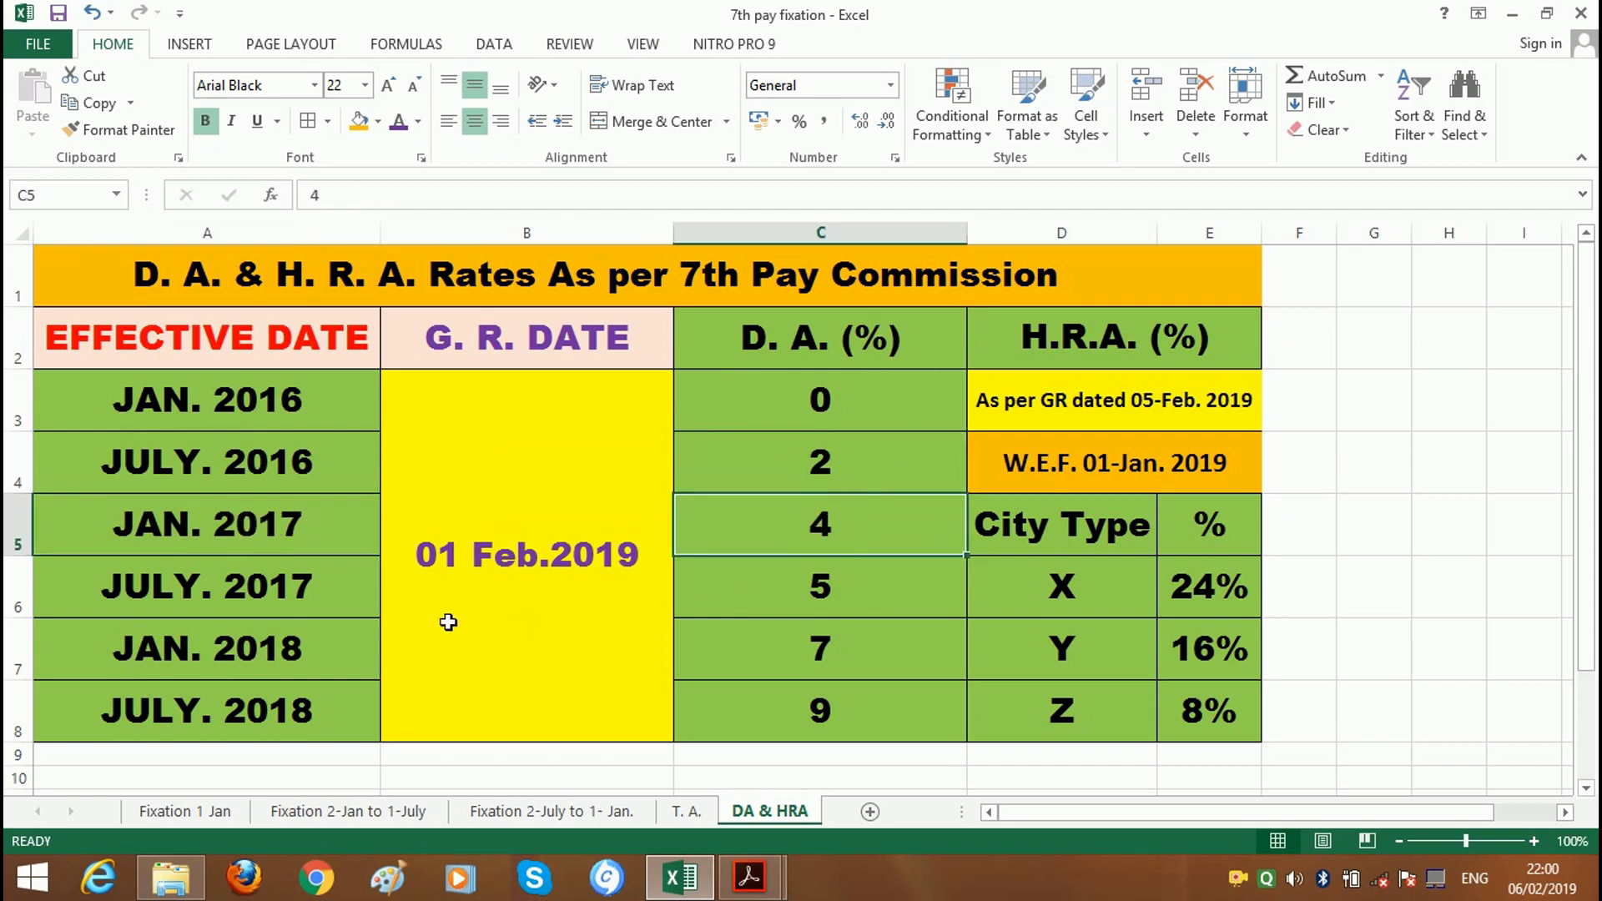
{"action": "left_click", "coordinate": [305, 596]}
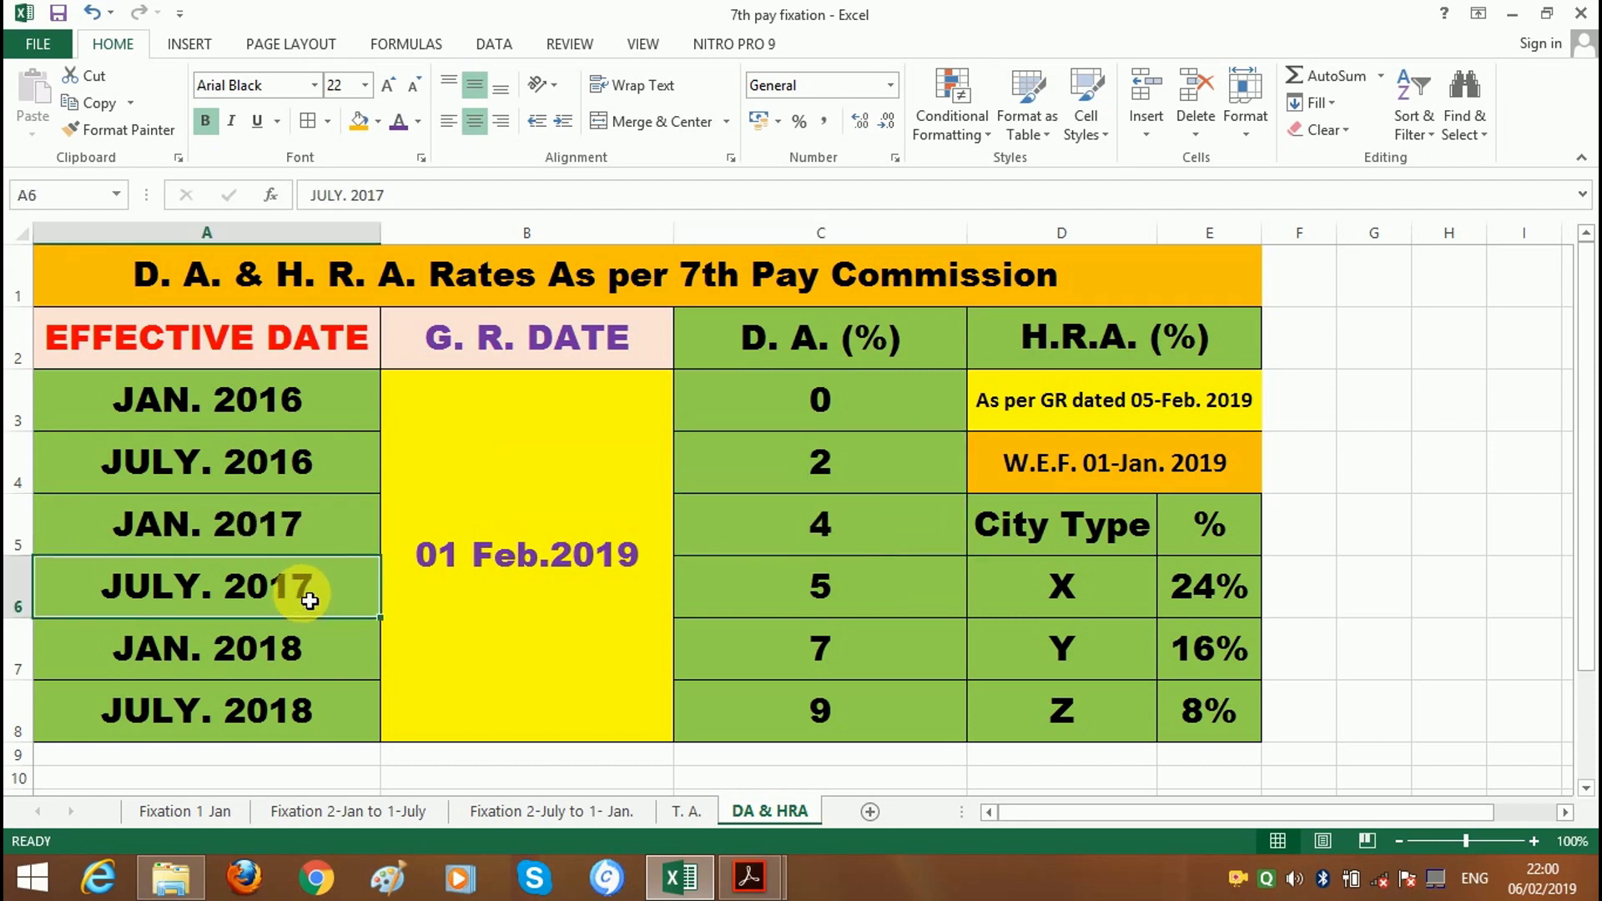
{"action": "left_click", "coordinate": [845, 594]}
{"action": "left_click", "coordinate": [237, 677]}
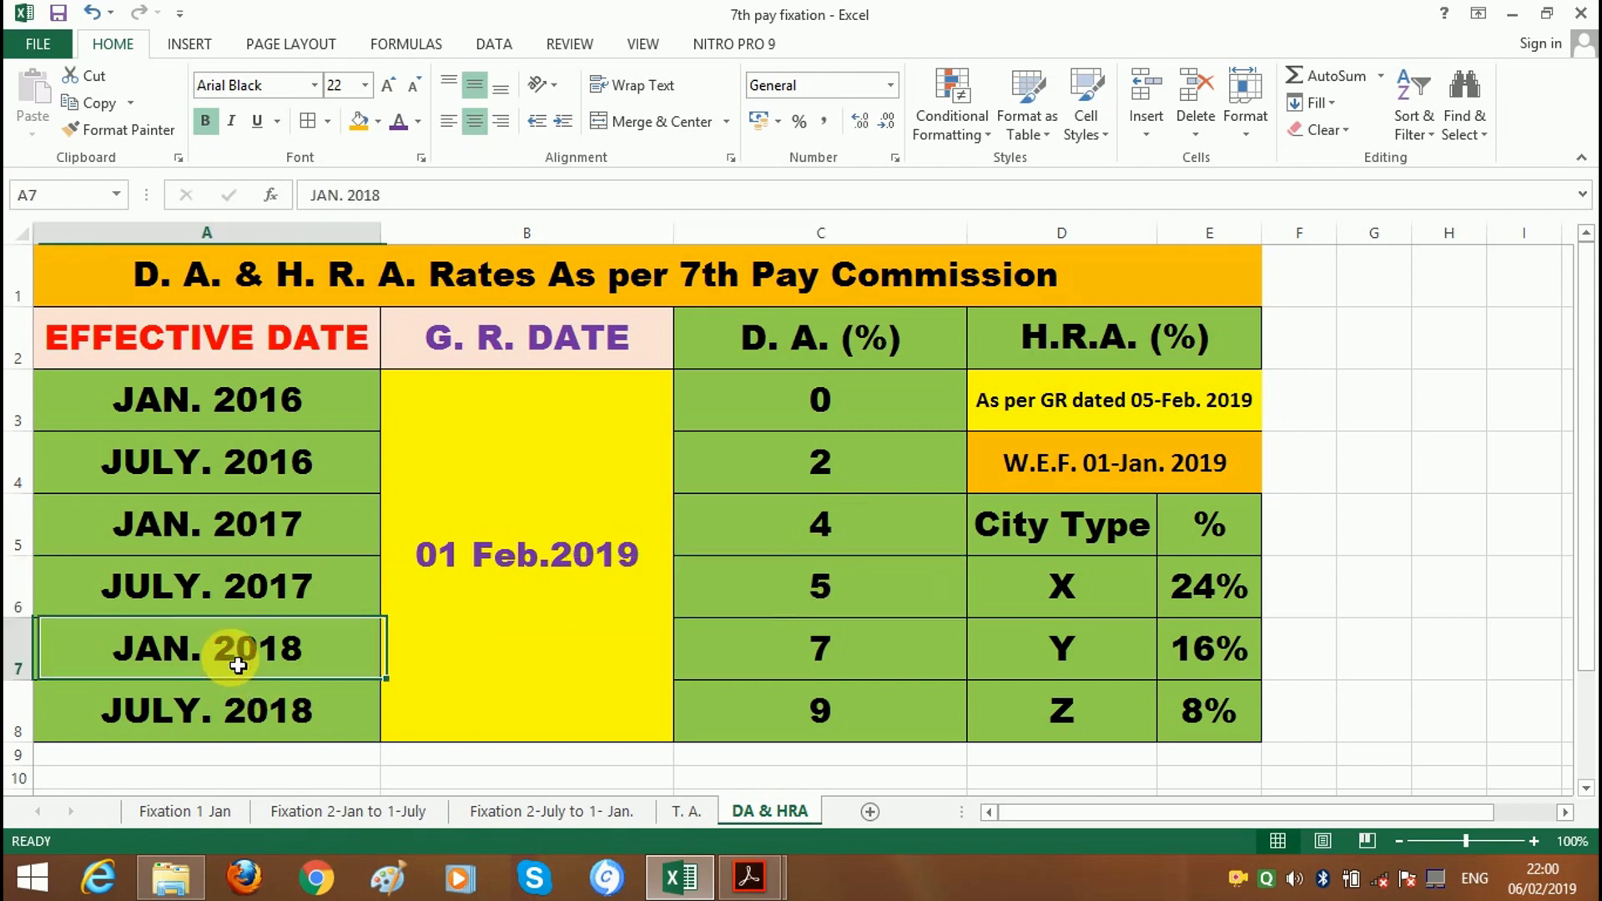
{"action": "left_click", "coordinate": [851, 668]}
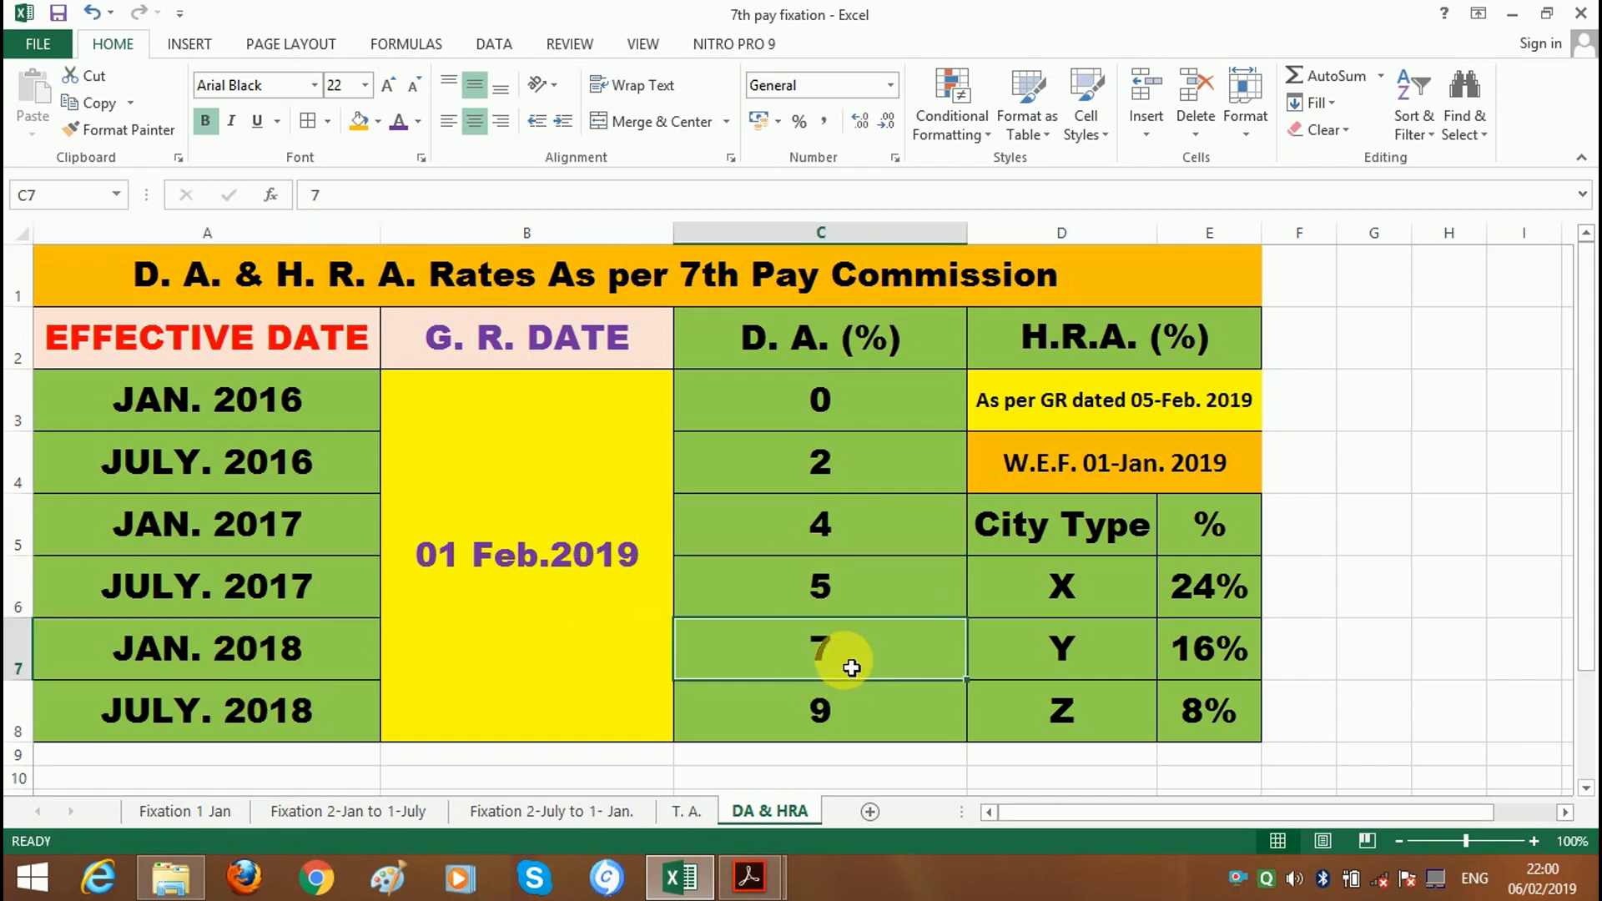
{"action": "left_click", "coordinate": [267, 722]}
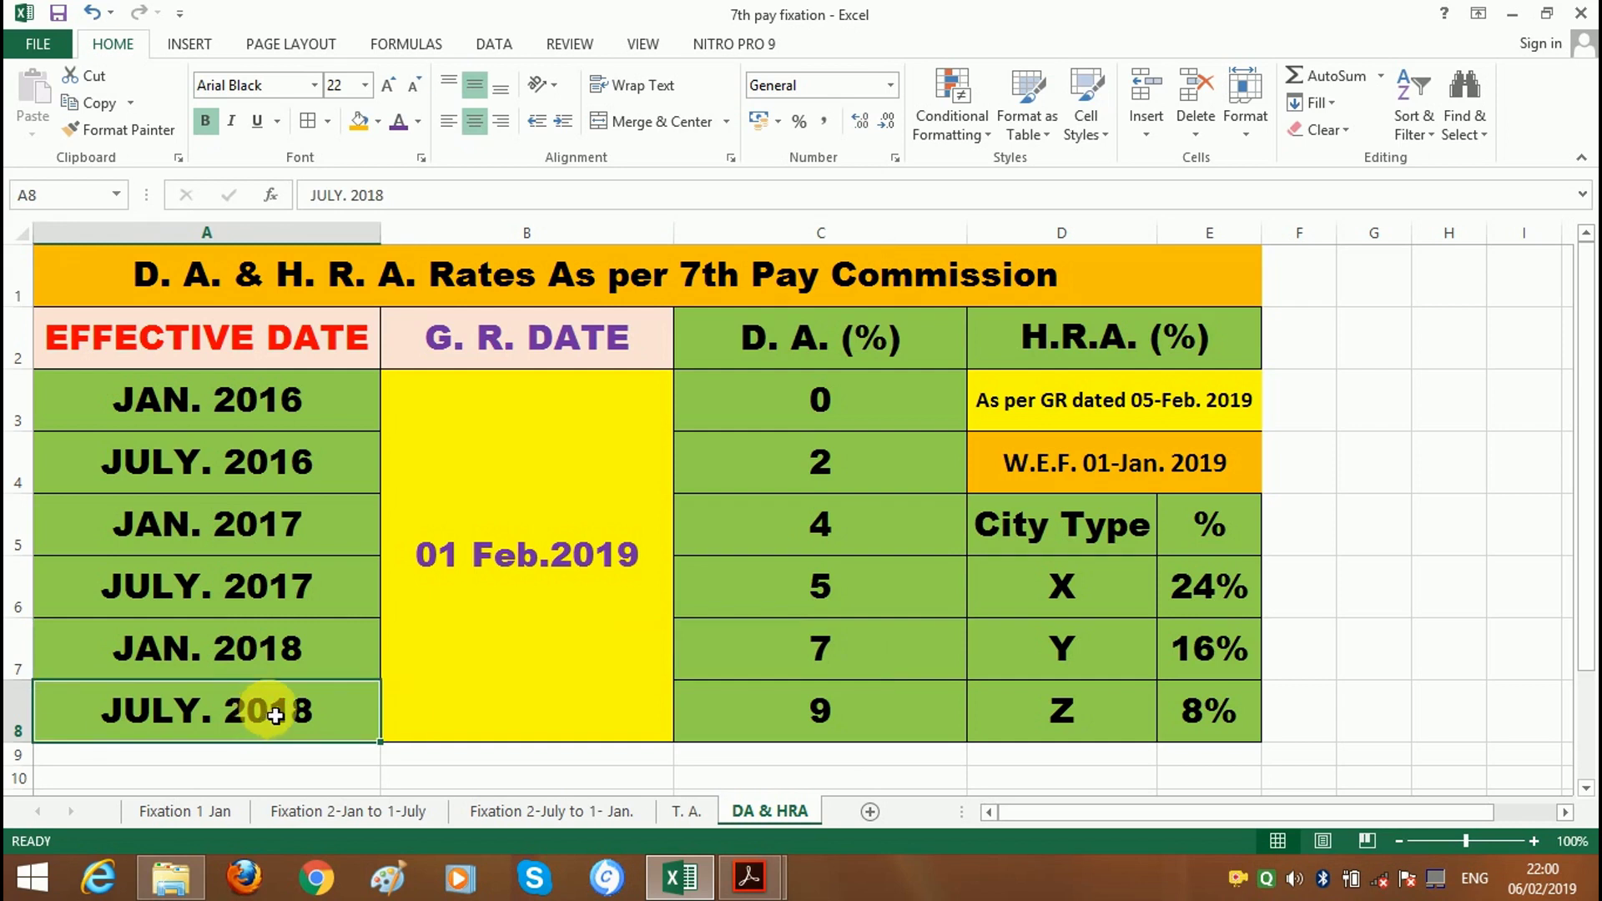
{"action": "left_click", "coordinate": [832, 723]}
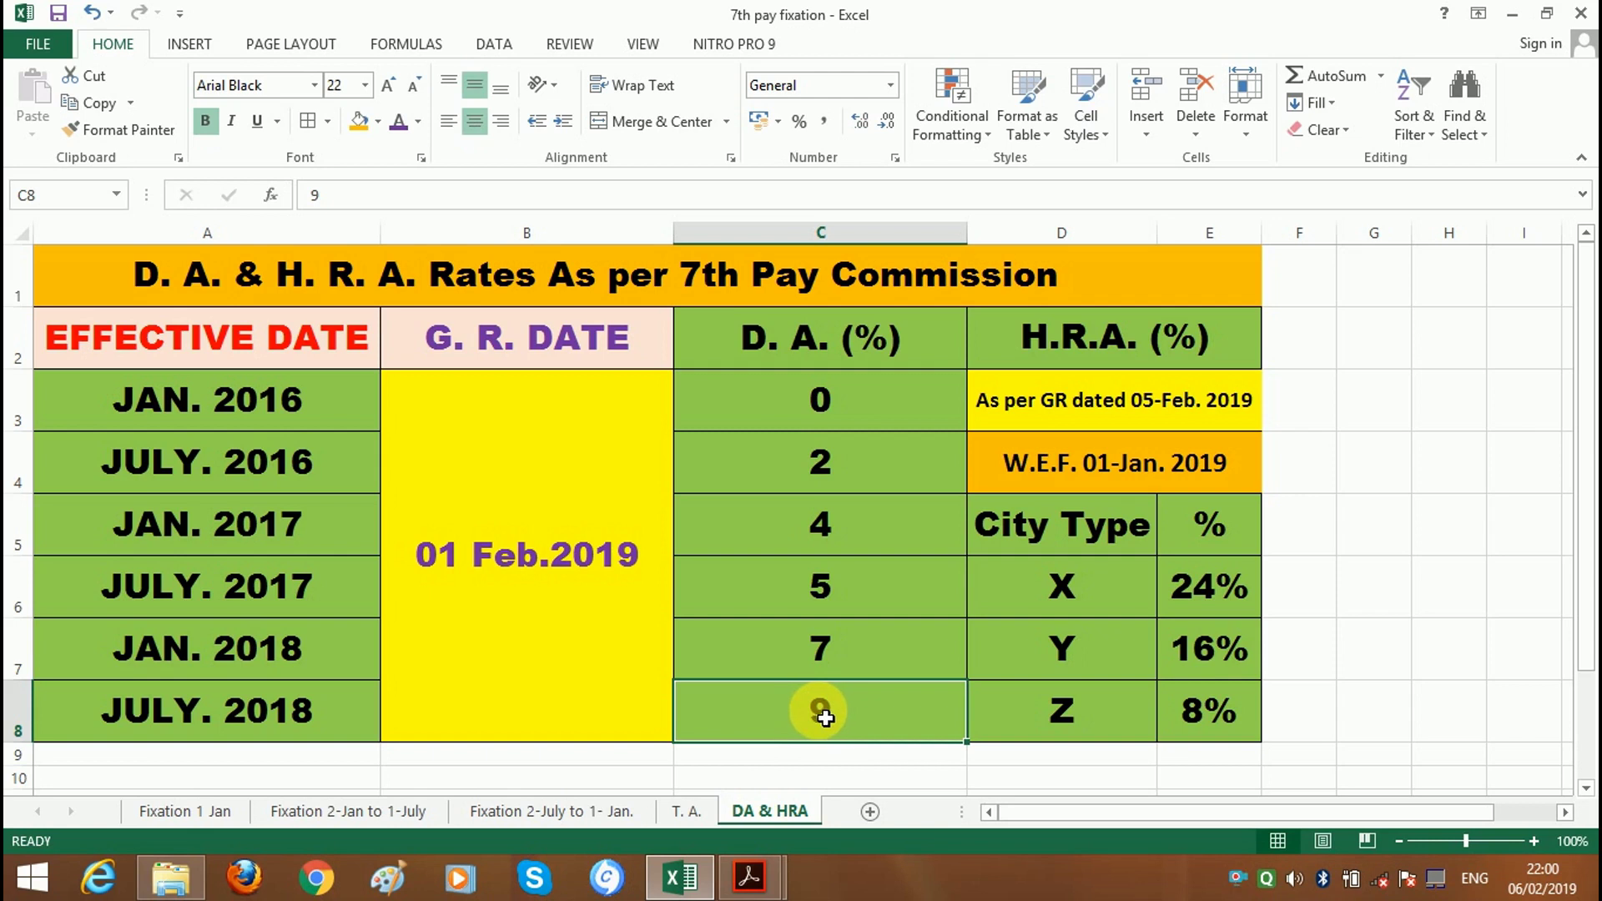
{"action": "left_click", "coordinate": [1152, 338]}
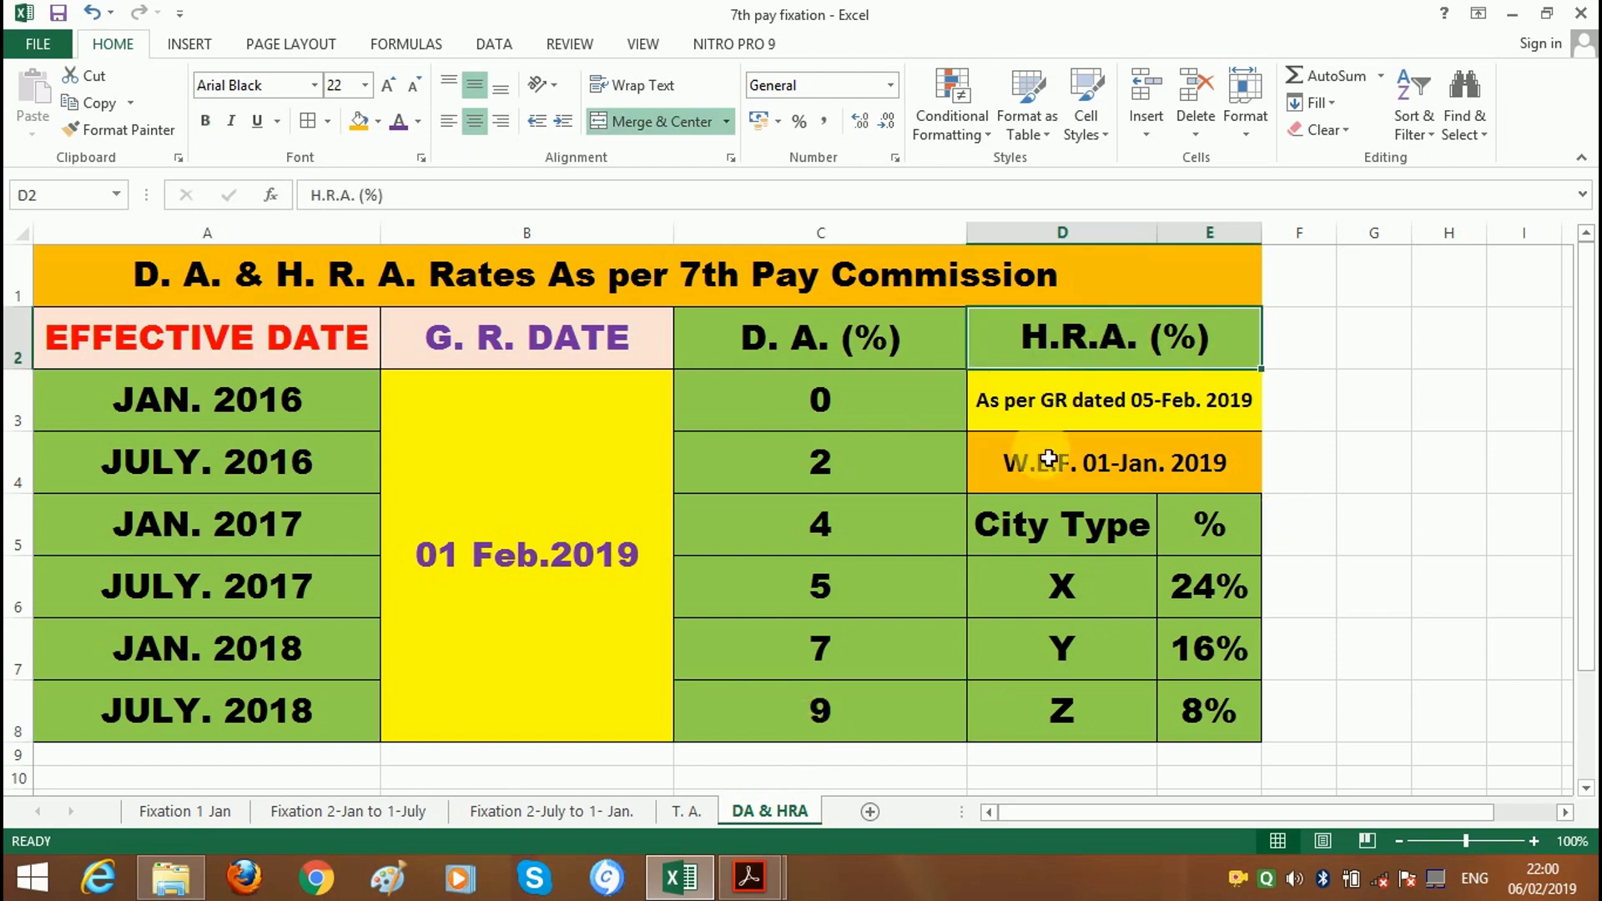
{"action": "left_click", "coordinate": [1066, 409]}
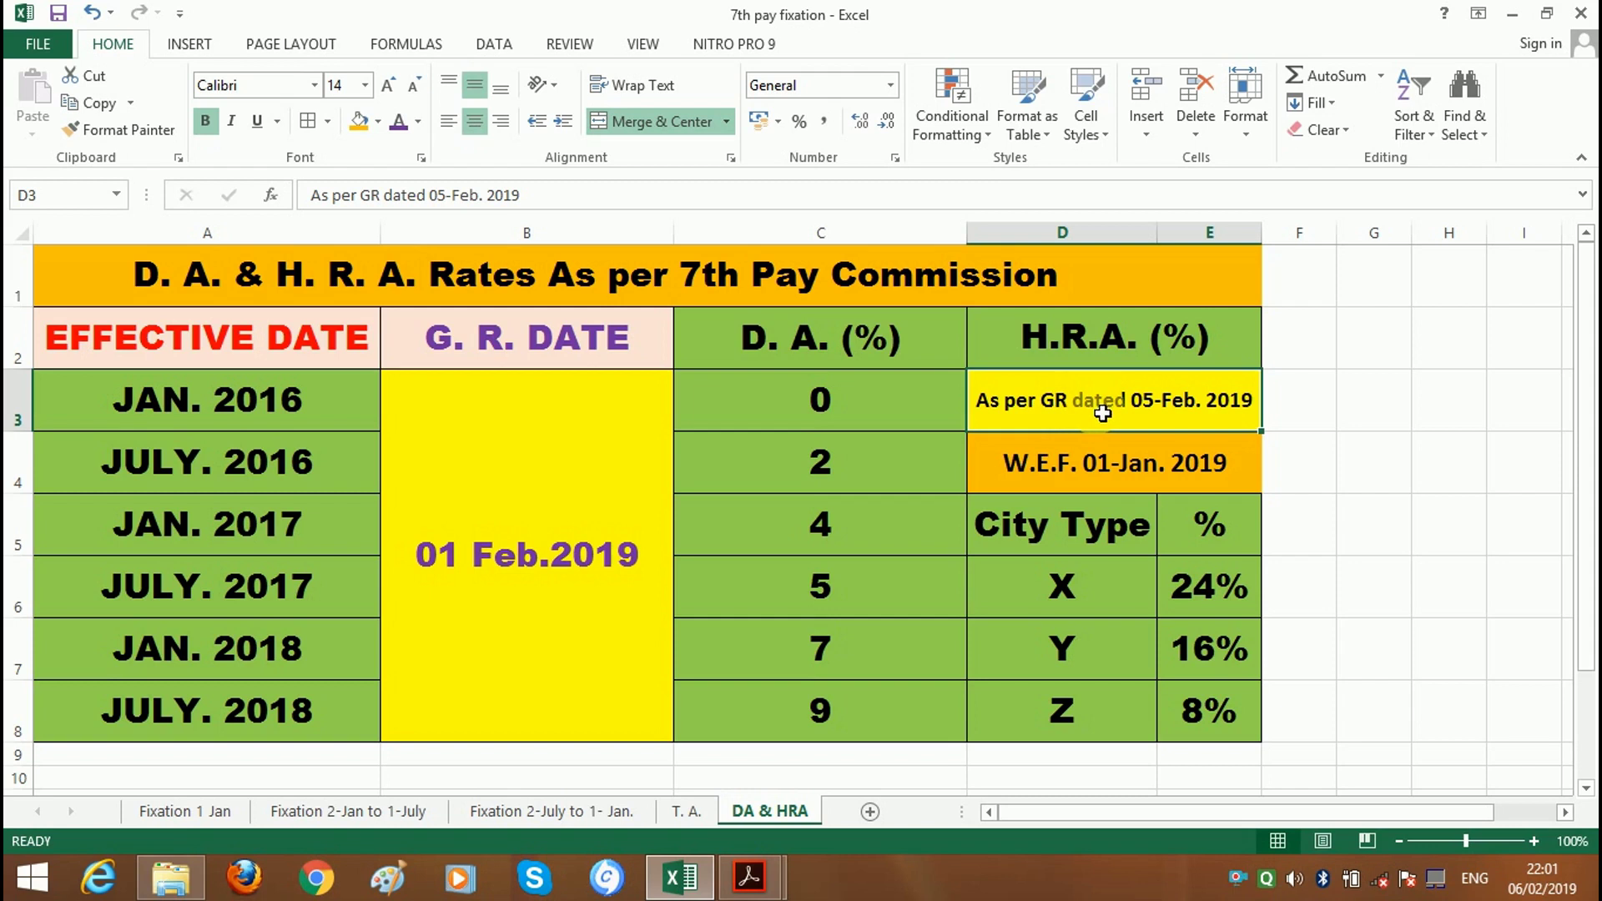
{"action": "left_click", "coordinate": [1098, 342]}
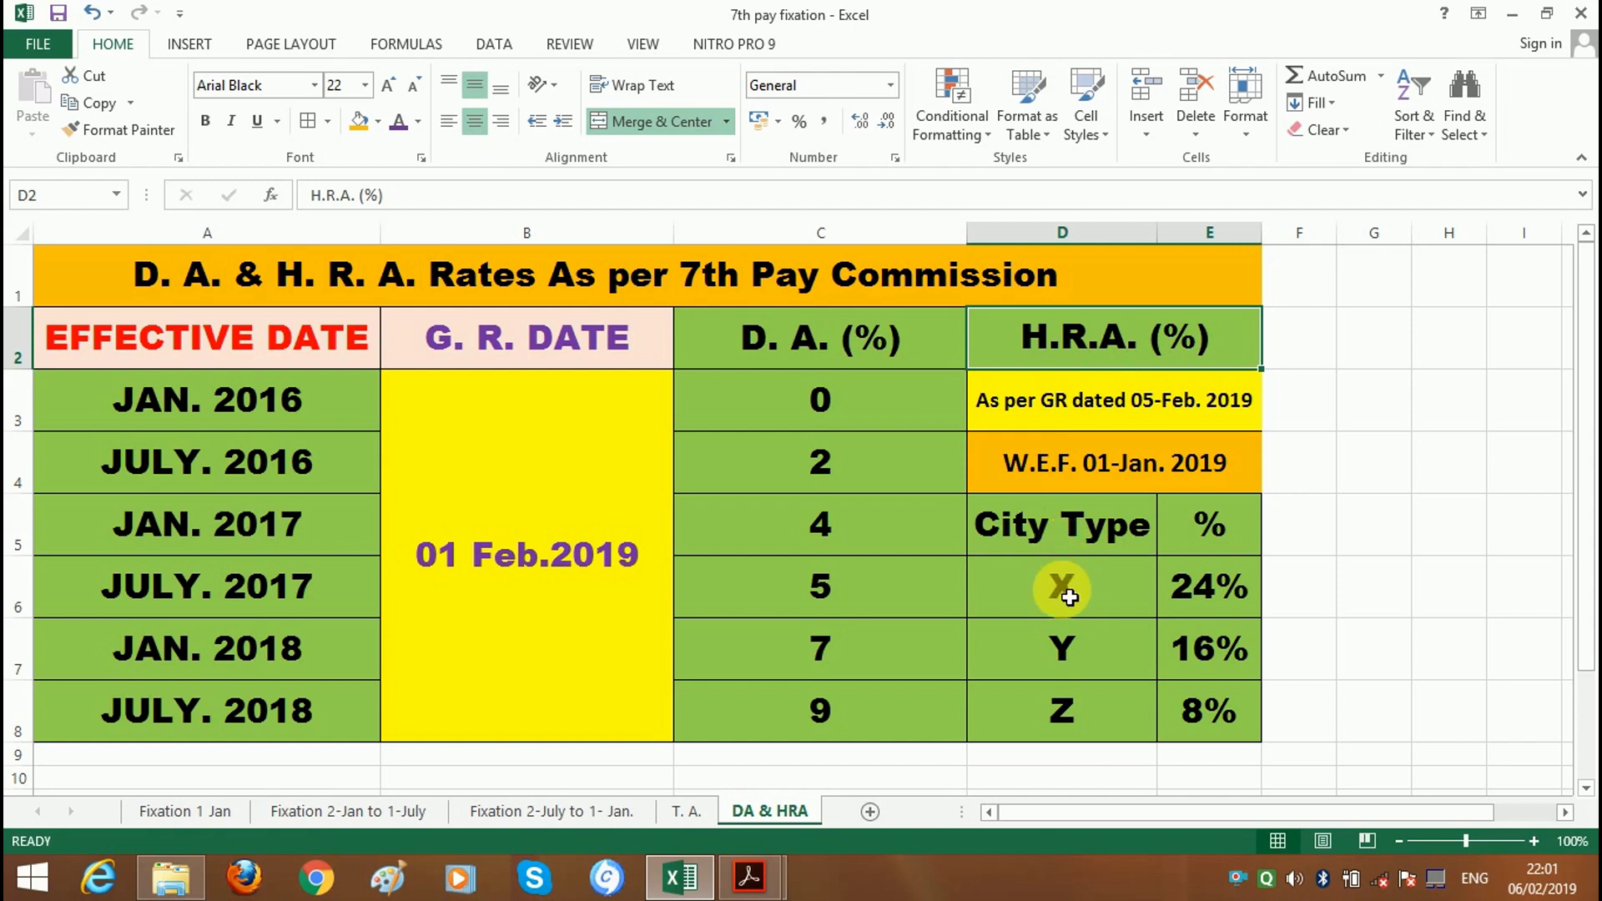
{"action": "left_click", "coordinate": [1067, 595]}
{"action": "left_click", "coordinate": [1063, 655]}
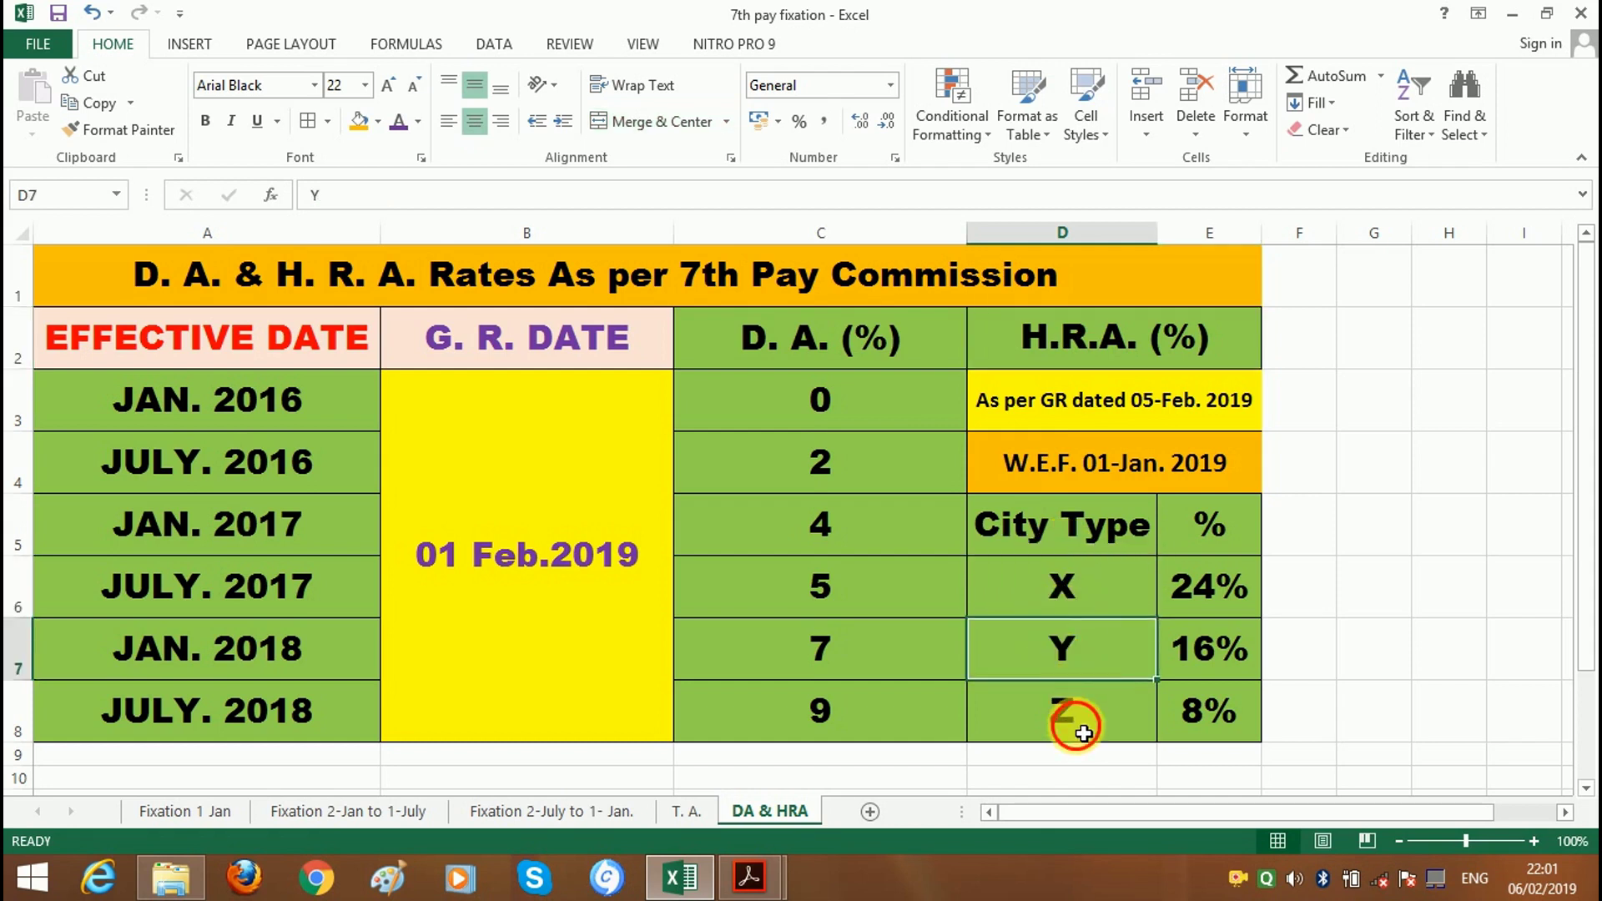
{"action": "left_click", "coordinate": [1083, 732]}
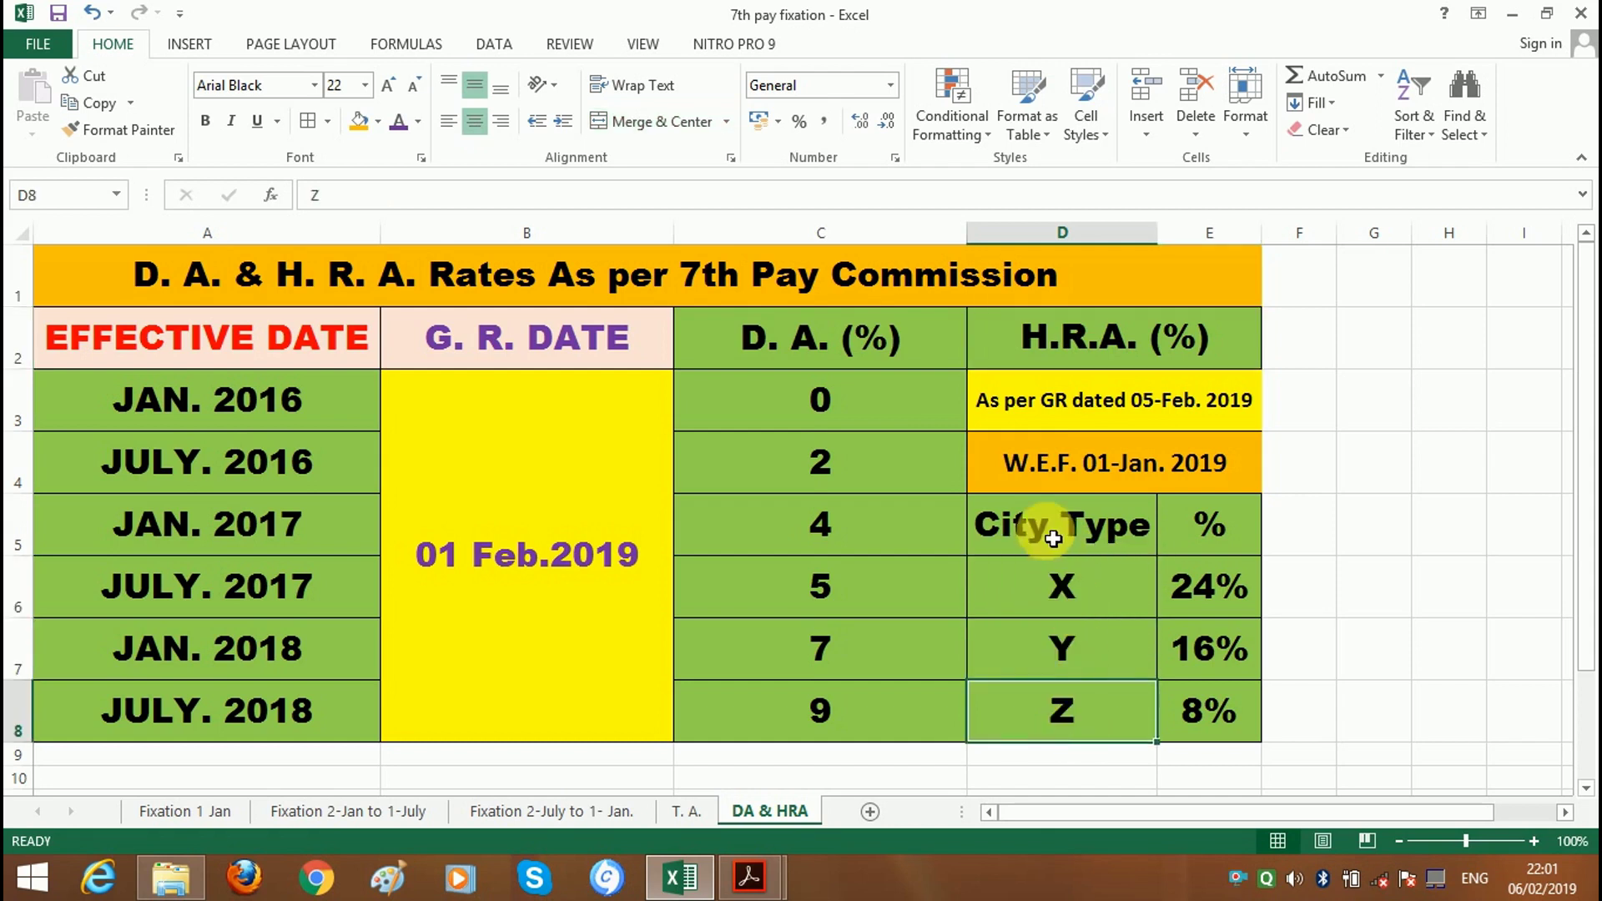
{"action": "left_click", "coordinate": [1204, 599]}
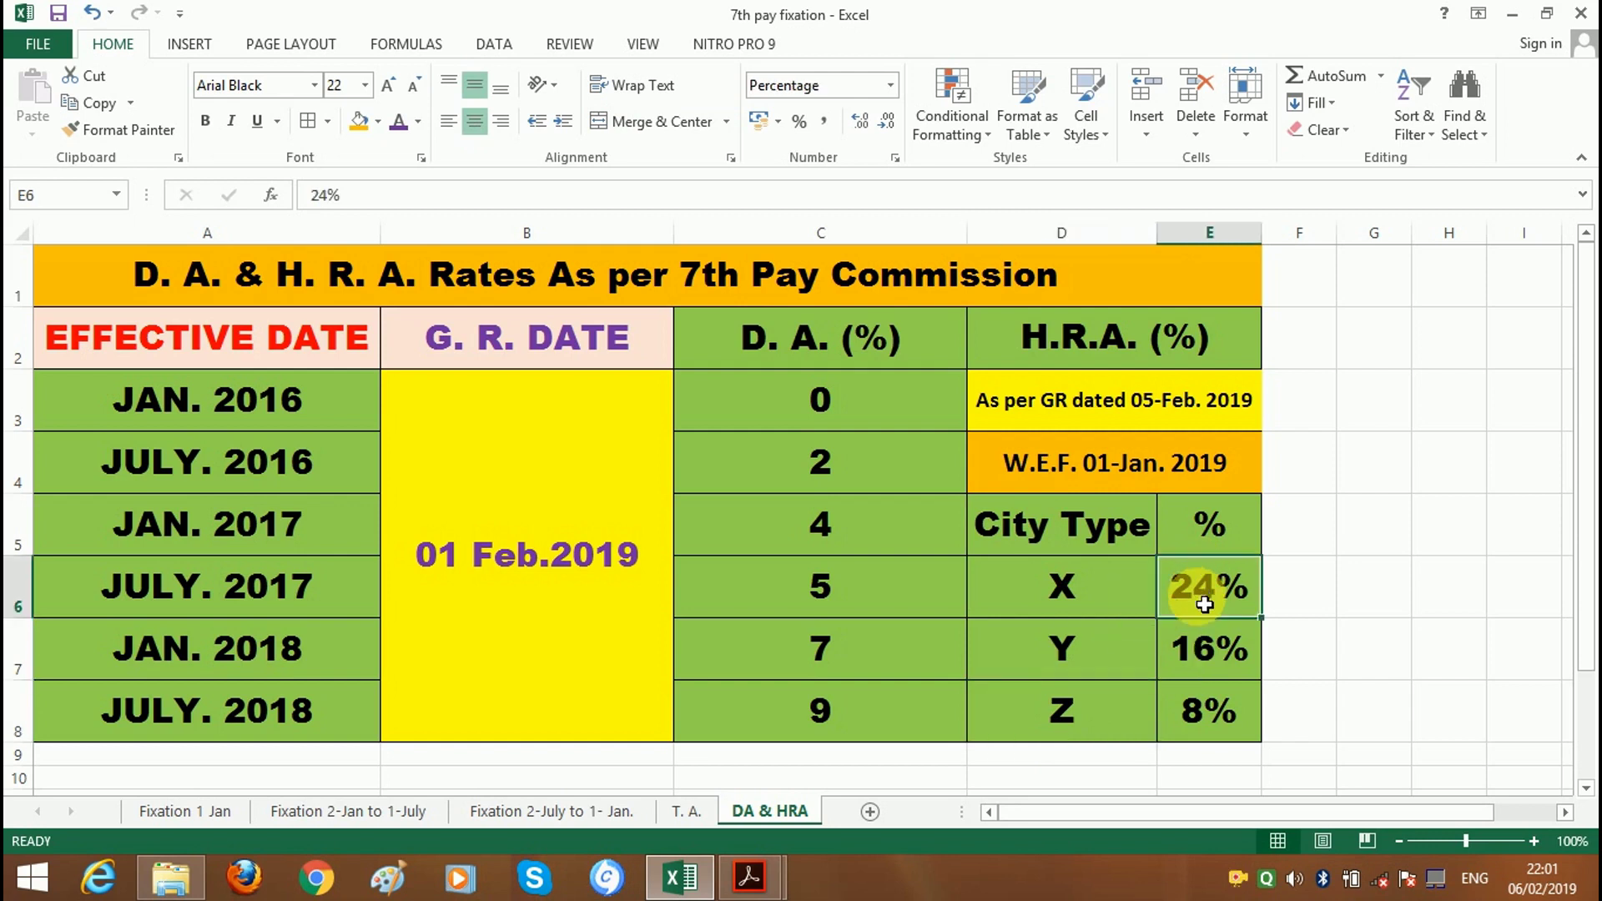
{"action": "left_click", "coordinate": [1197, 650]}
{"action": "left_click", "coordinate": [1217, 712]}
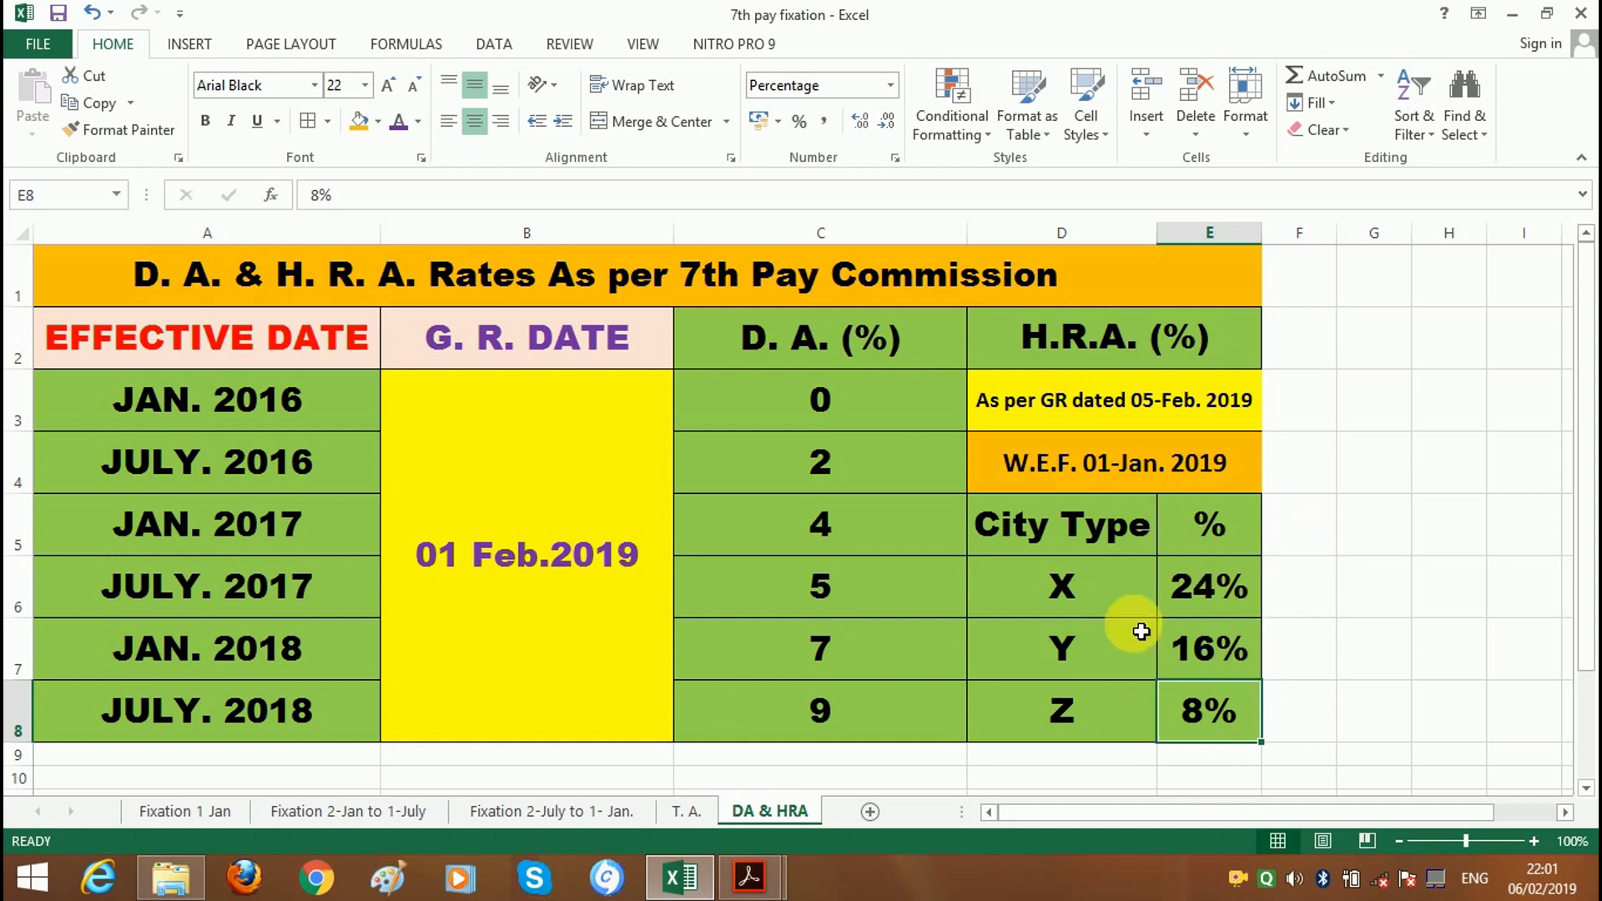
{"action": "left_click", "coordinate": [1126, 411]}
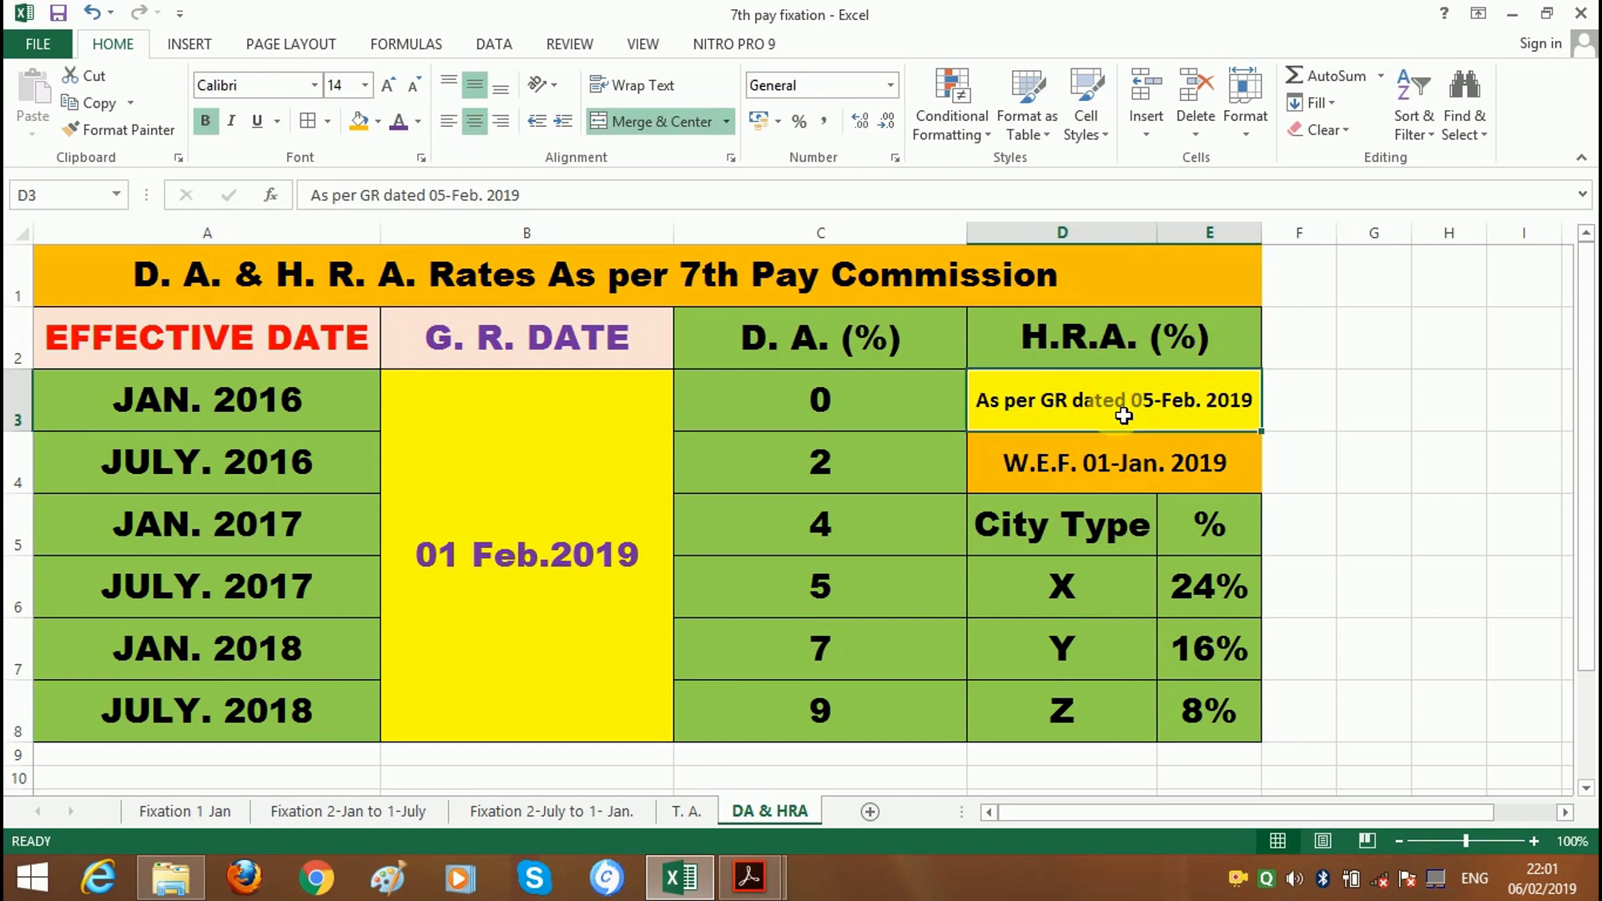
{"action": "left_click_drag", "start_coordinate": [1227, 590], "coordinate": [1227, 726]}
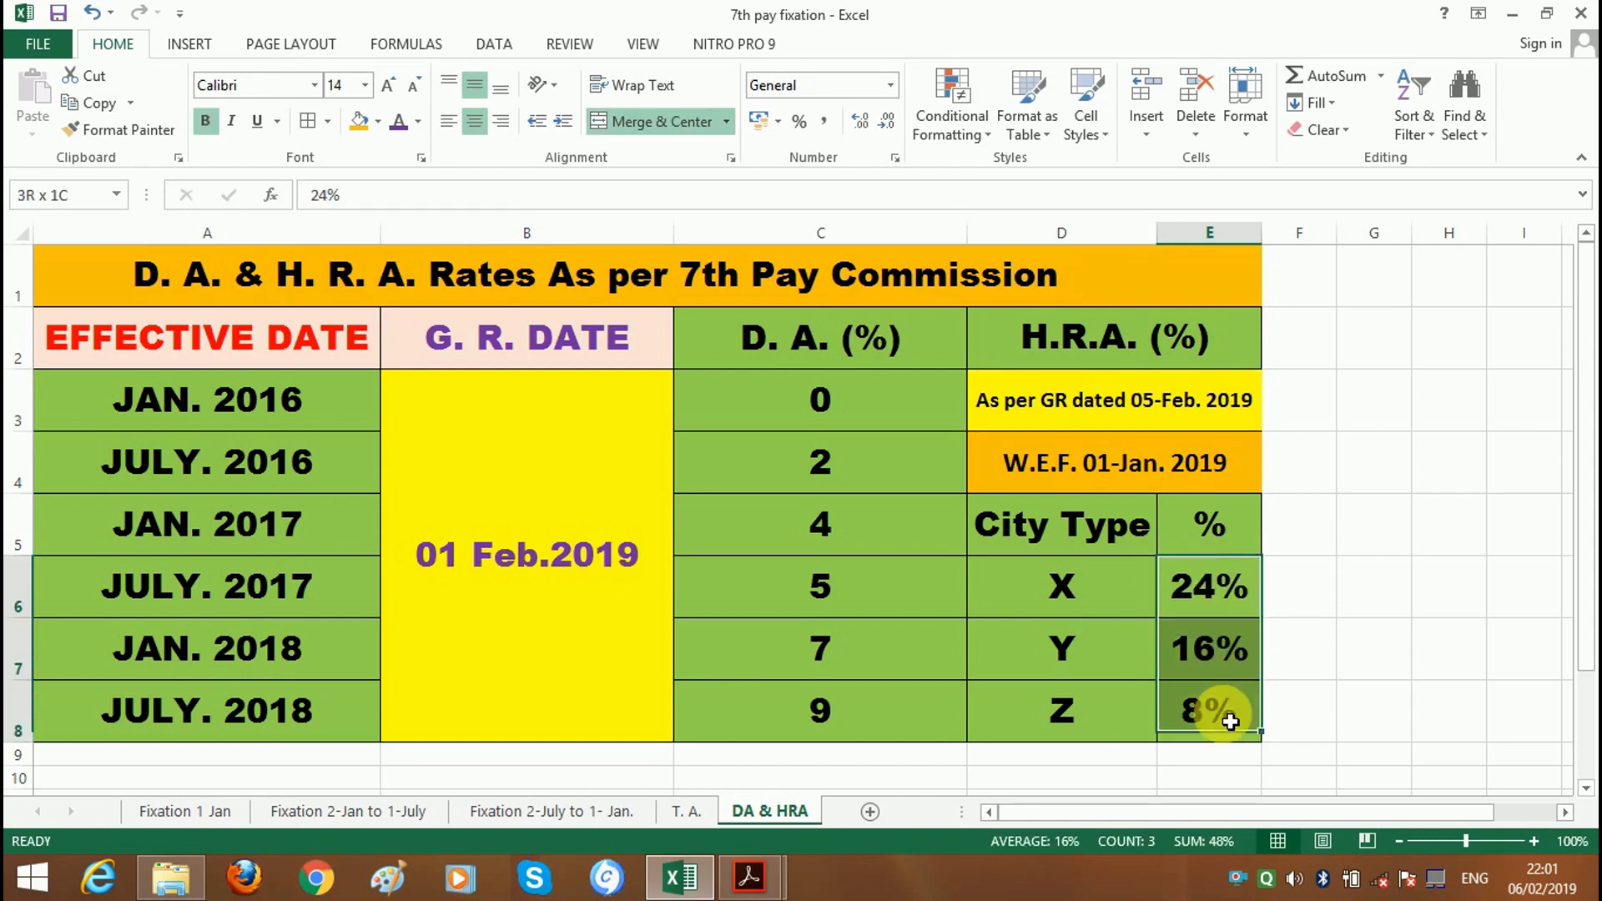
{"action": "left_click", "coordinate": [1224, 723]}
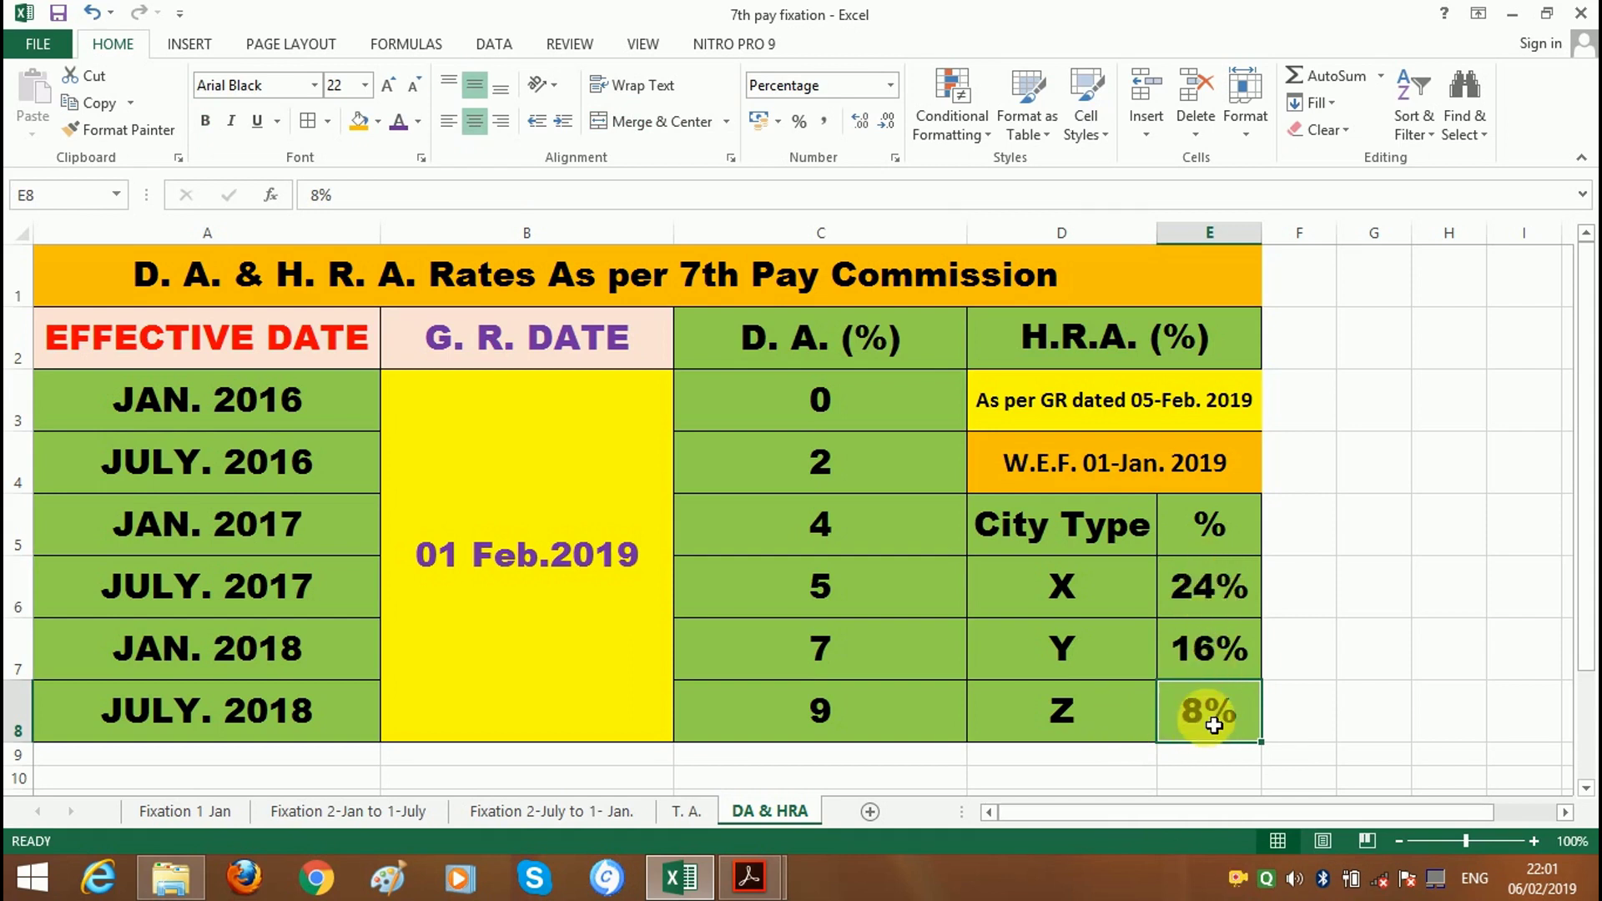
{"action": "left_click", "coordinate": [1100, 465]}
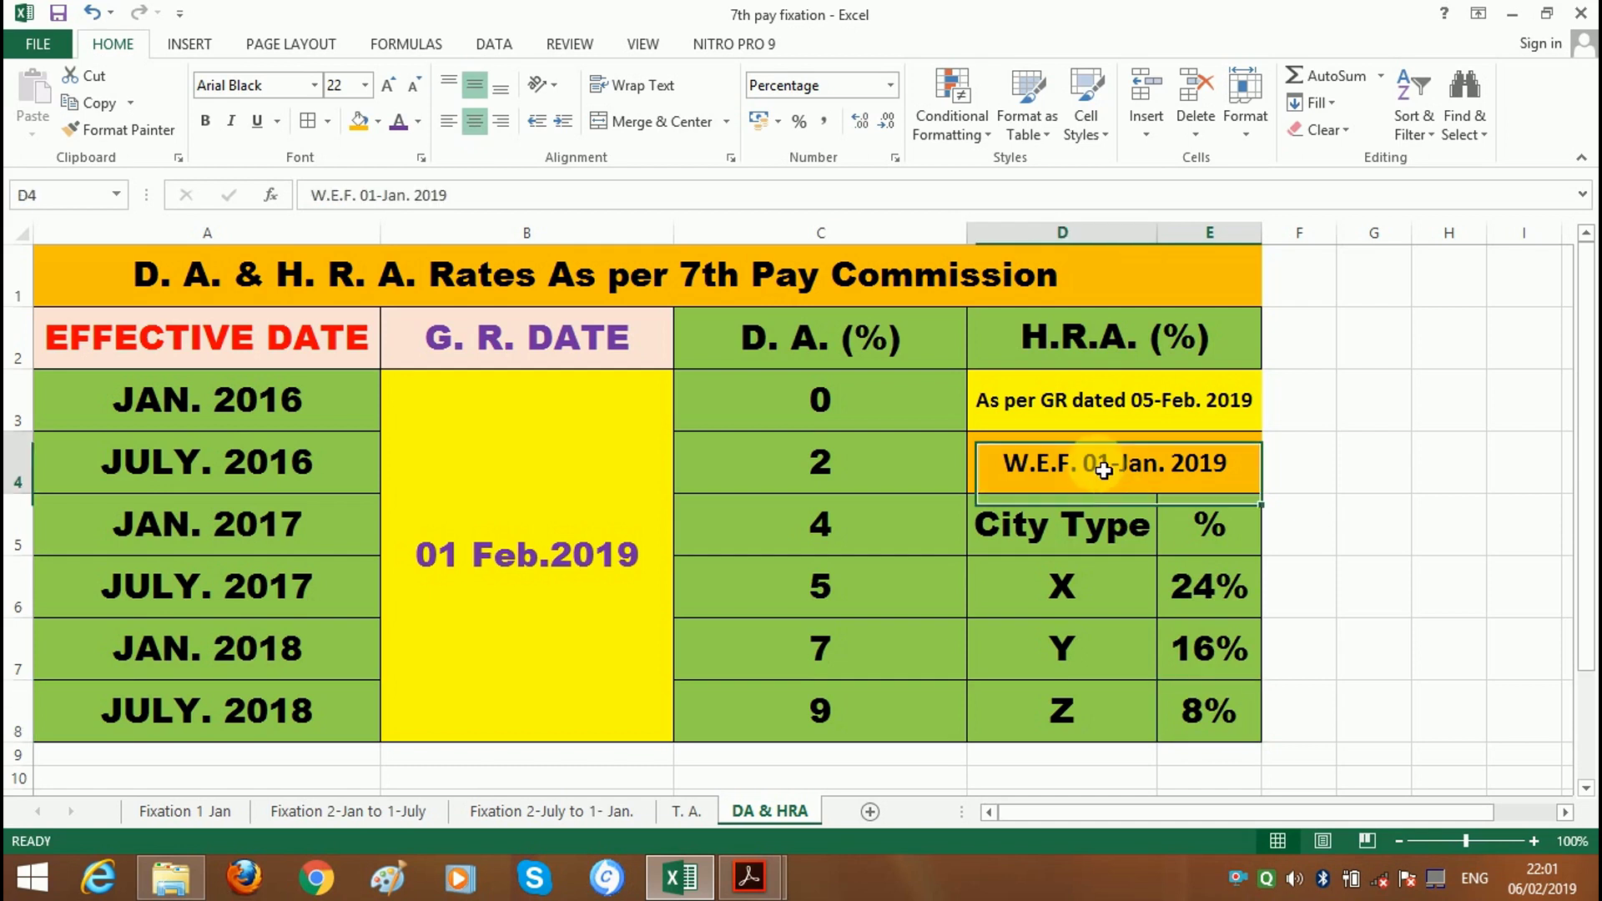
{"action": "left_click", "coordinate": [1099, 338]}
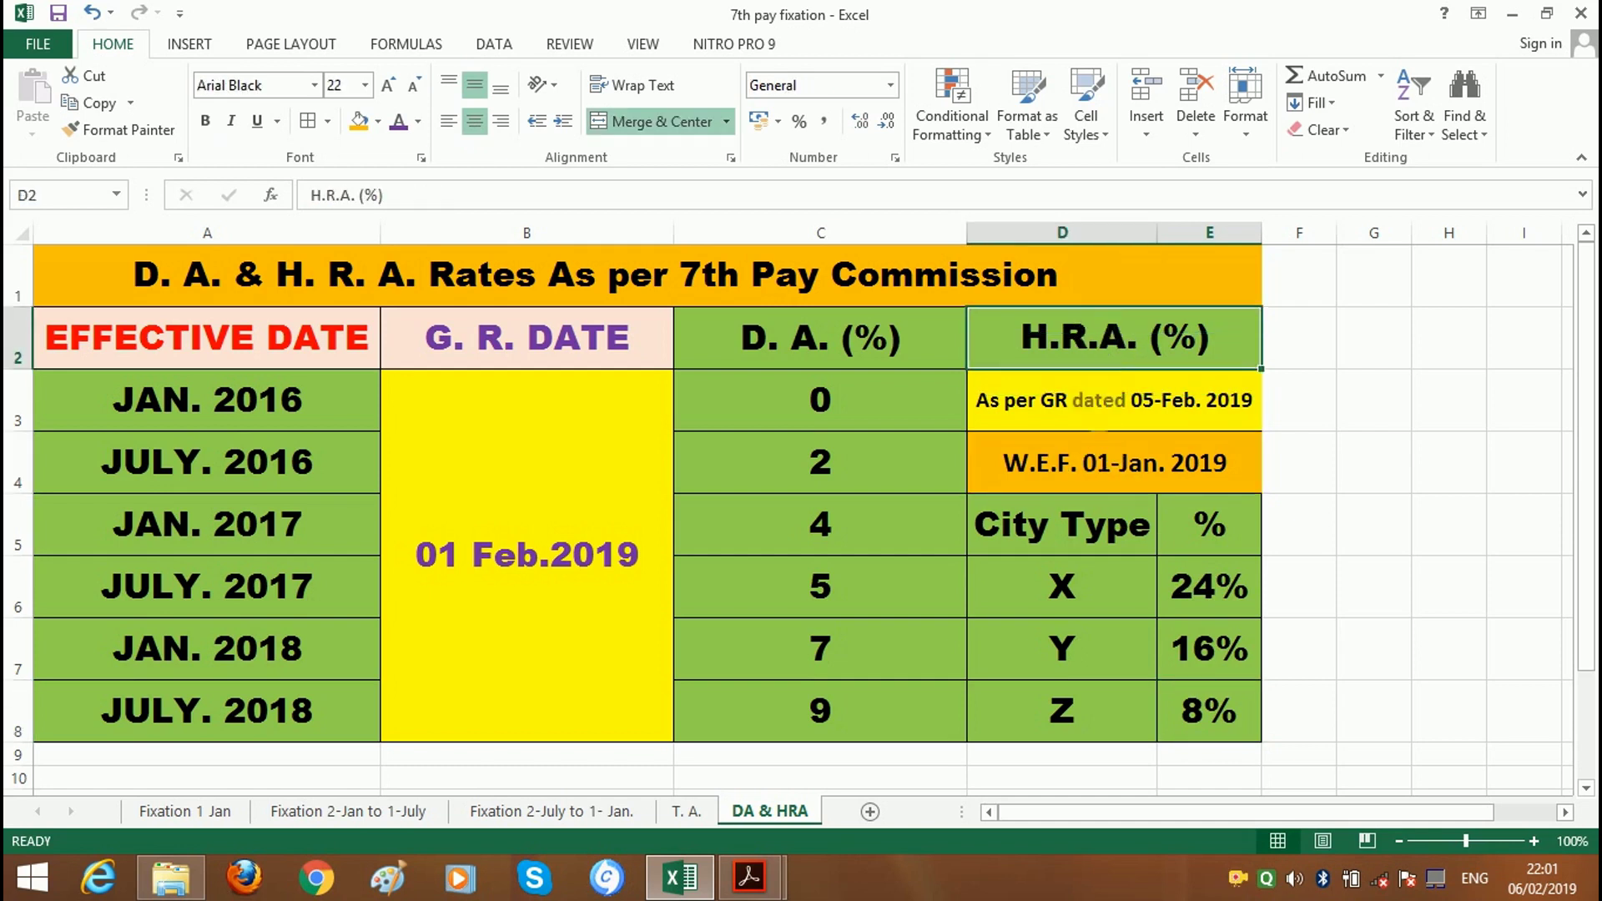
{"action": "left_click", "coordinate": [1058, 483]}
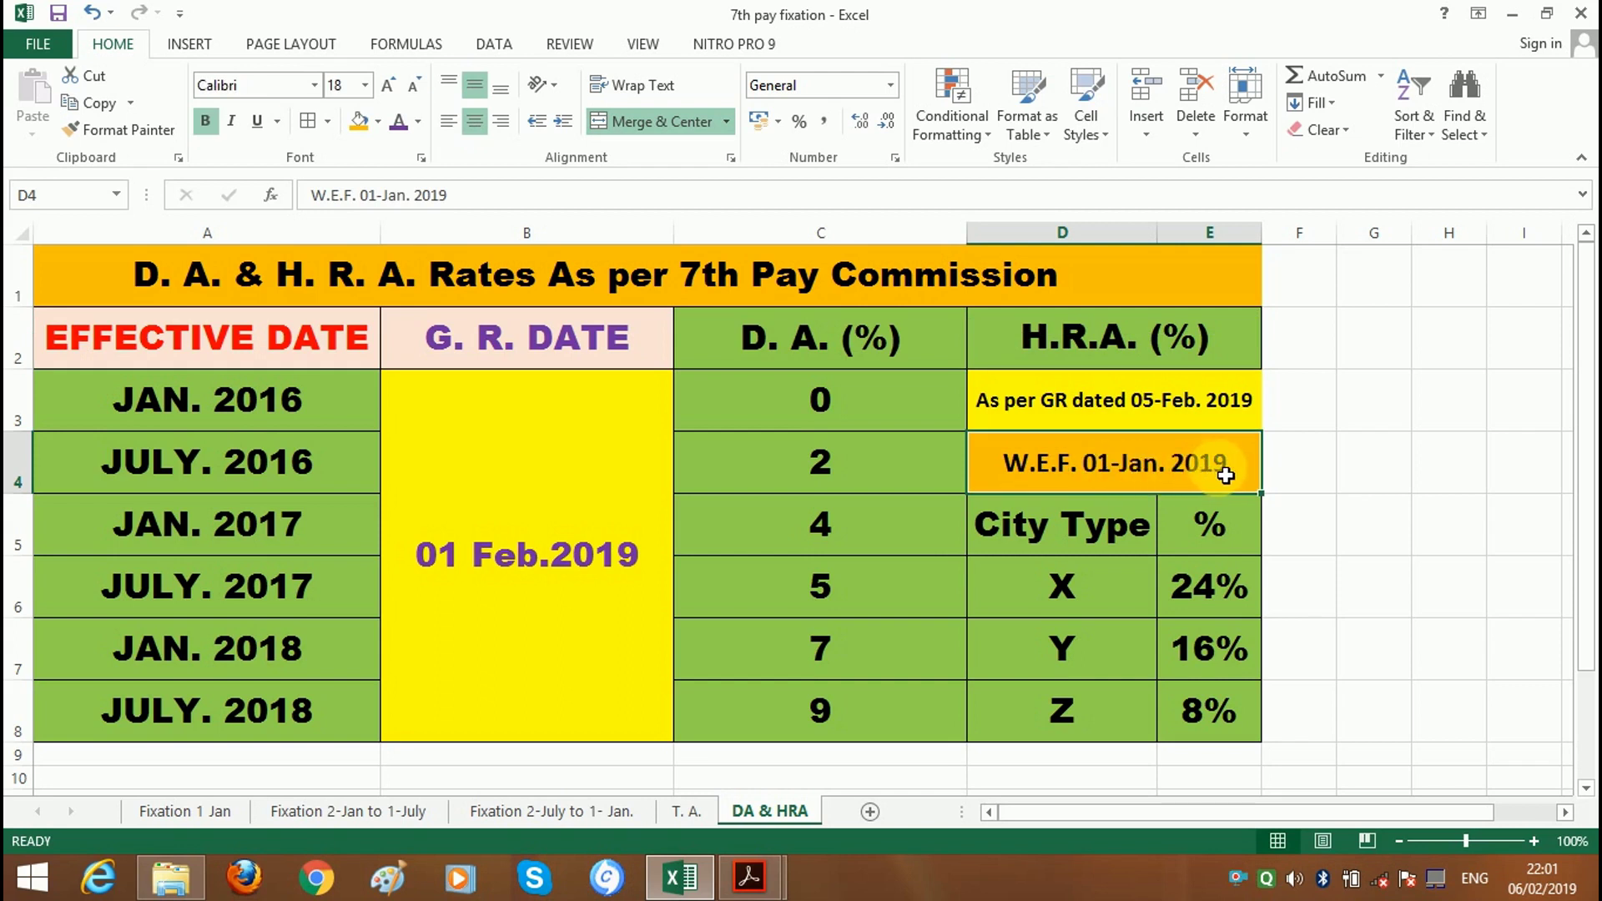
{"action": "left_click", "coordinate": [254, 412]}
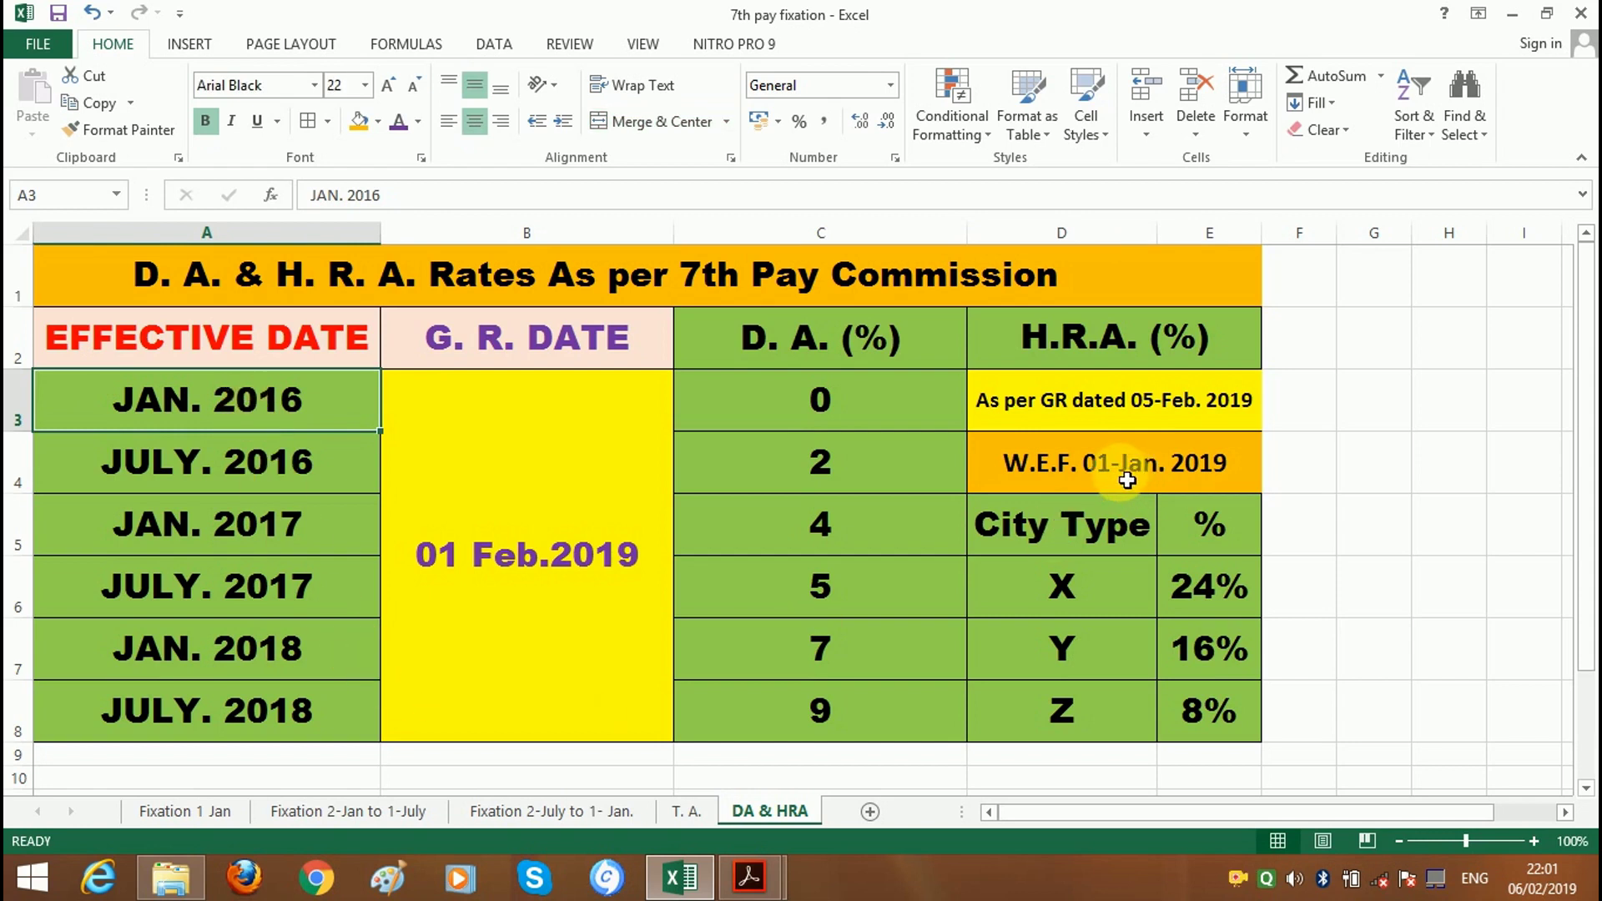
{"action": "left_click", "coordinate": [1095, 469]}
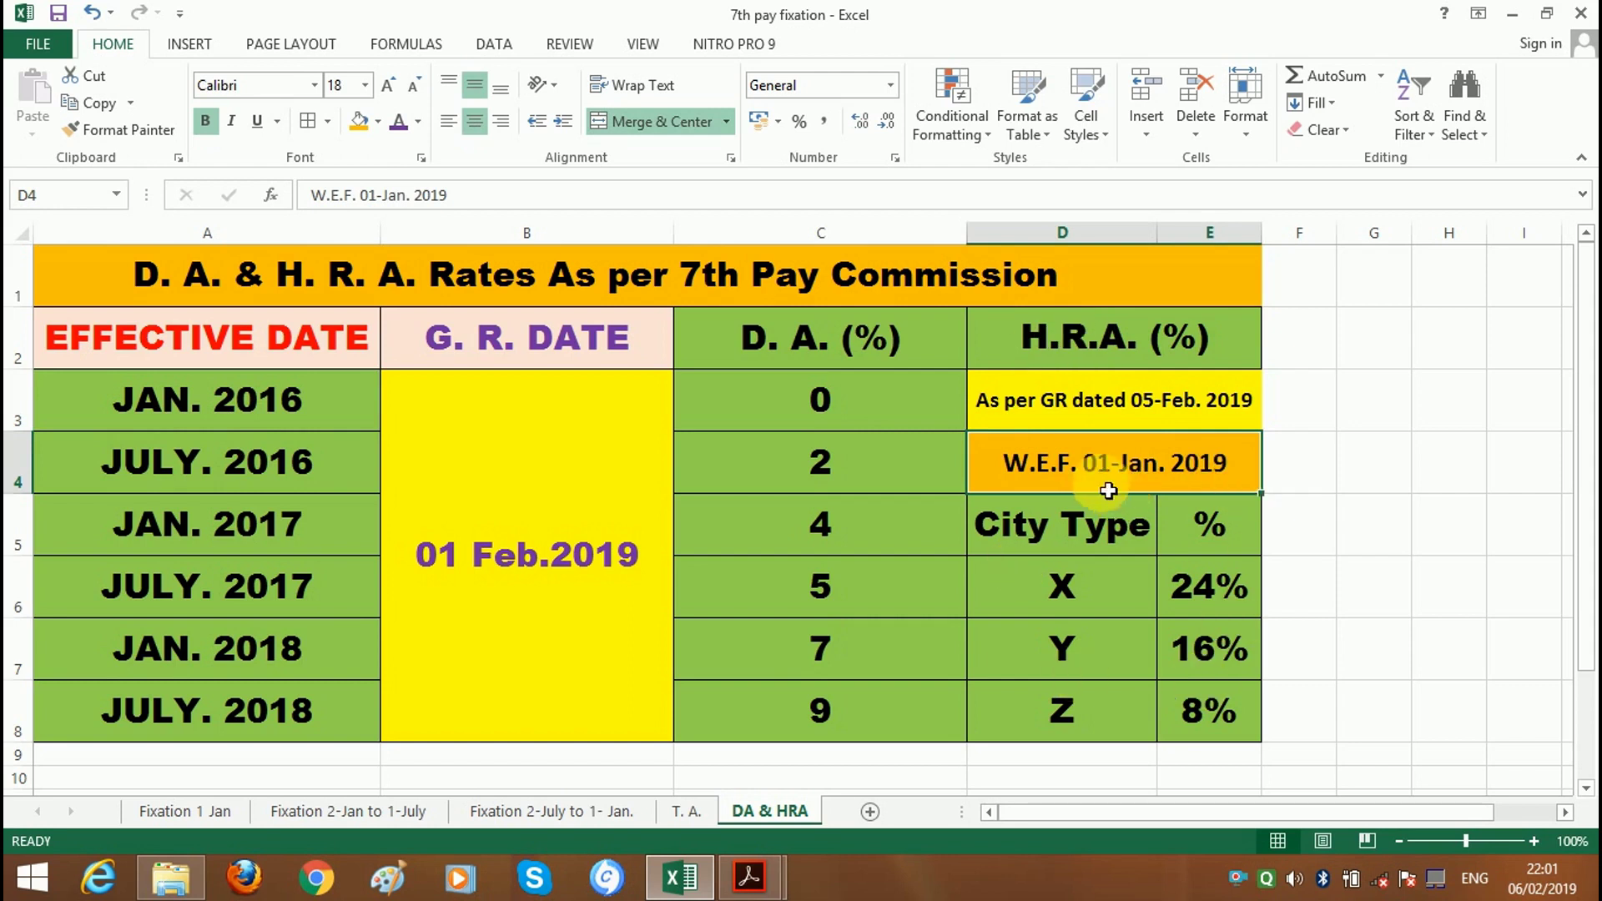
{"action": "left_click", "coordinate": [687, 813]}
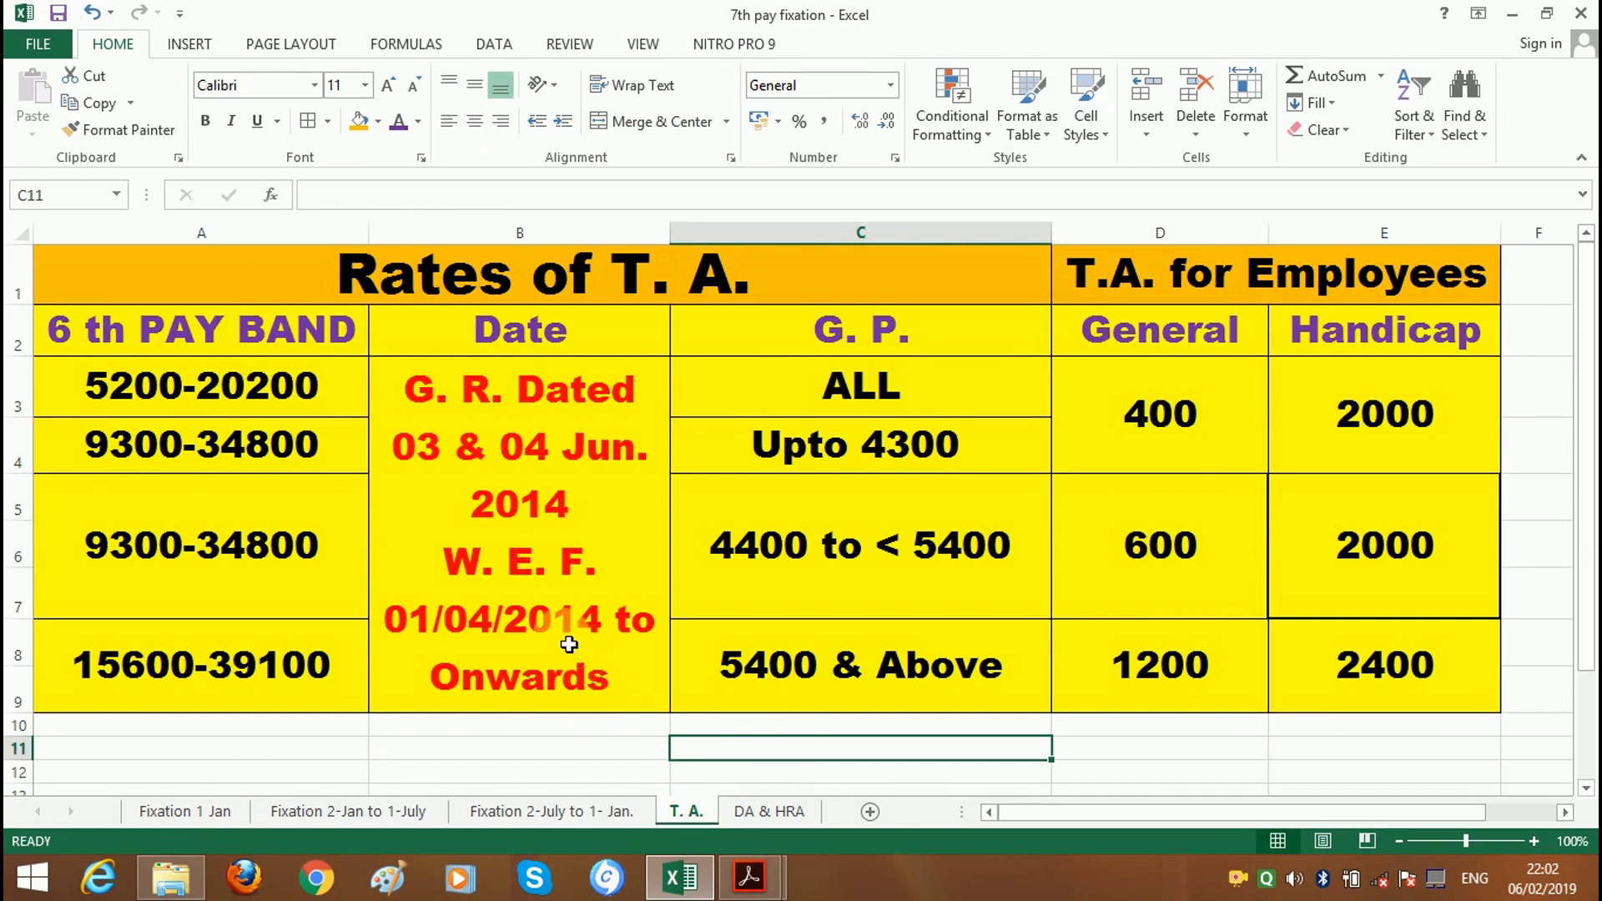
{"action": "left_click", "coordinate": [535, 508]}
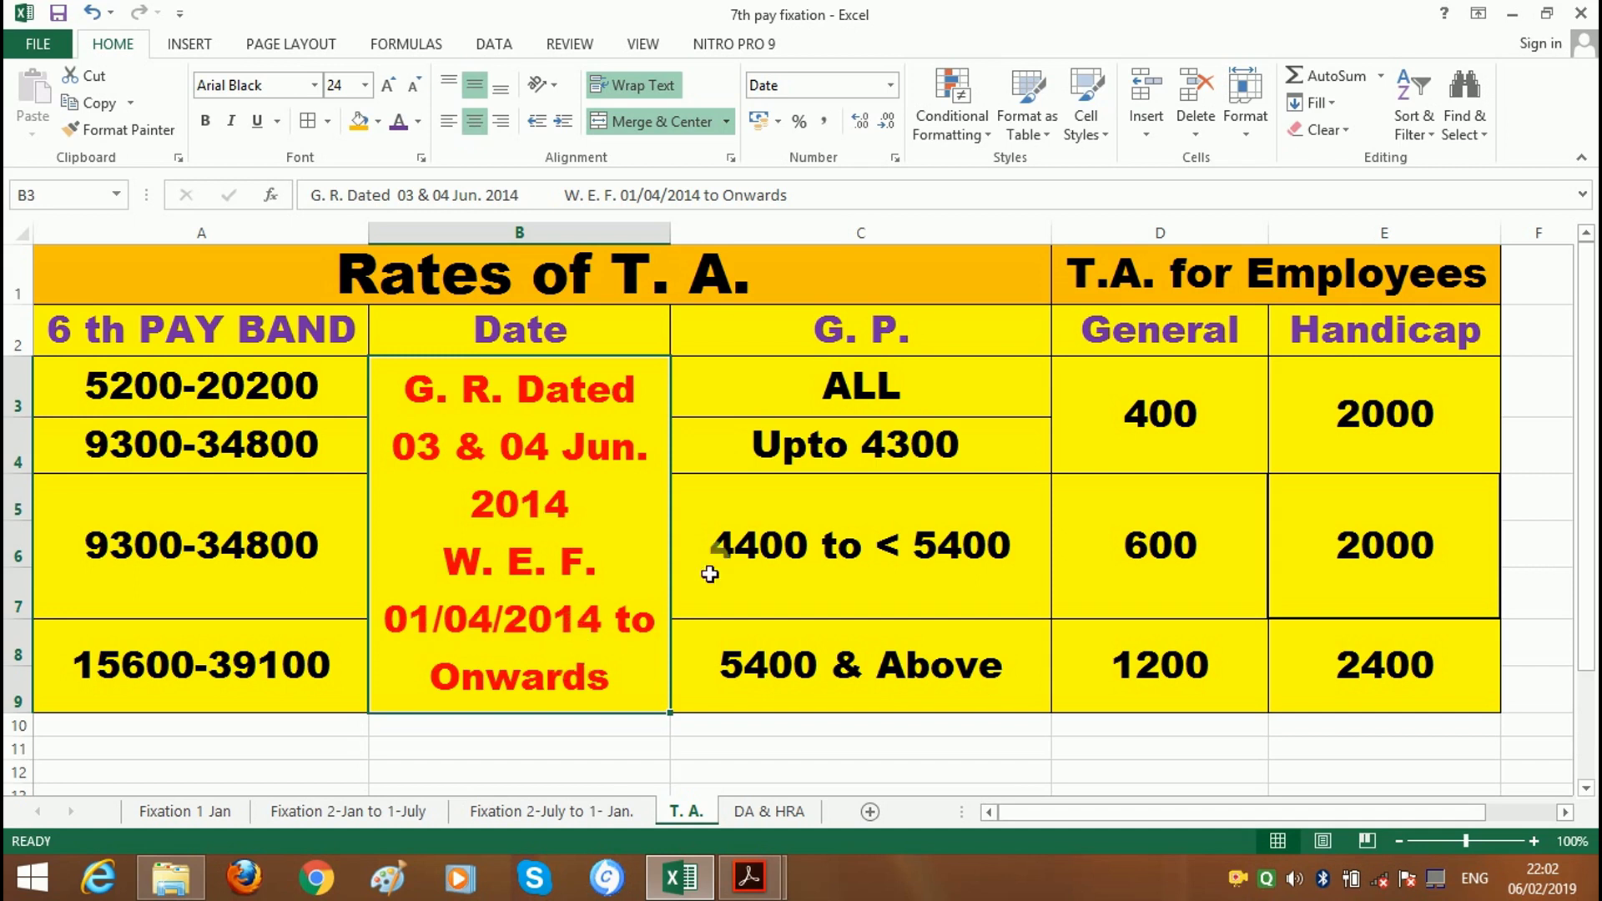
{"action": "left_click", "coordinate": [886, 449]}
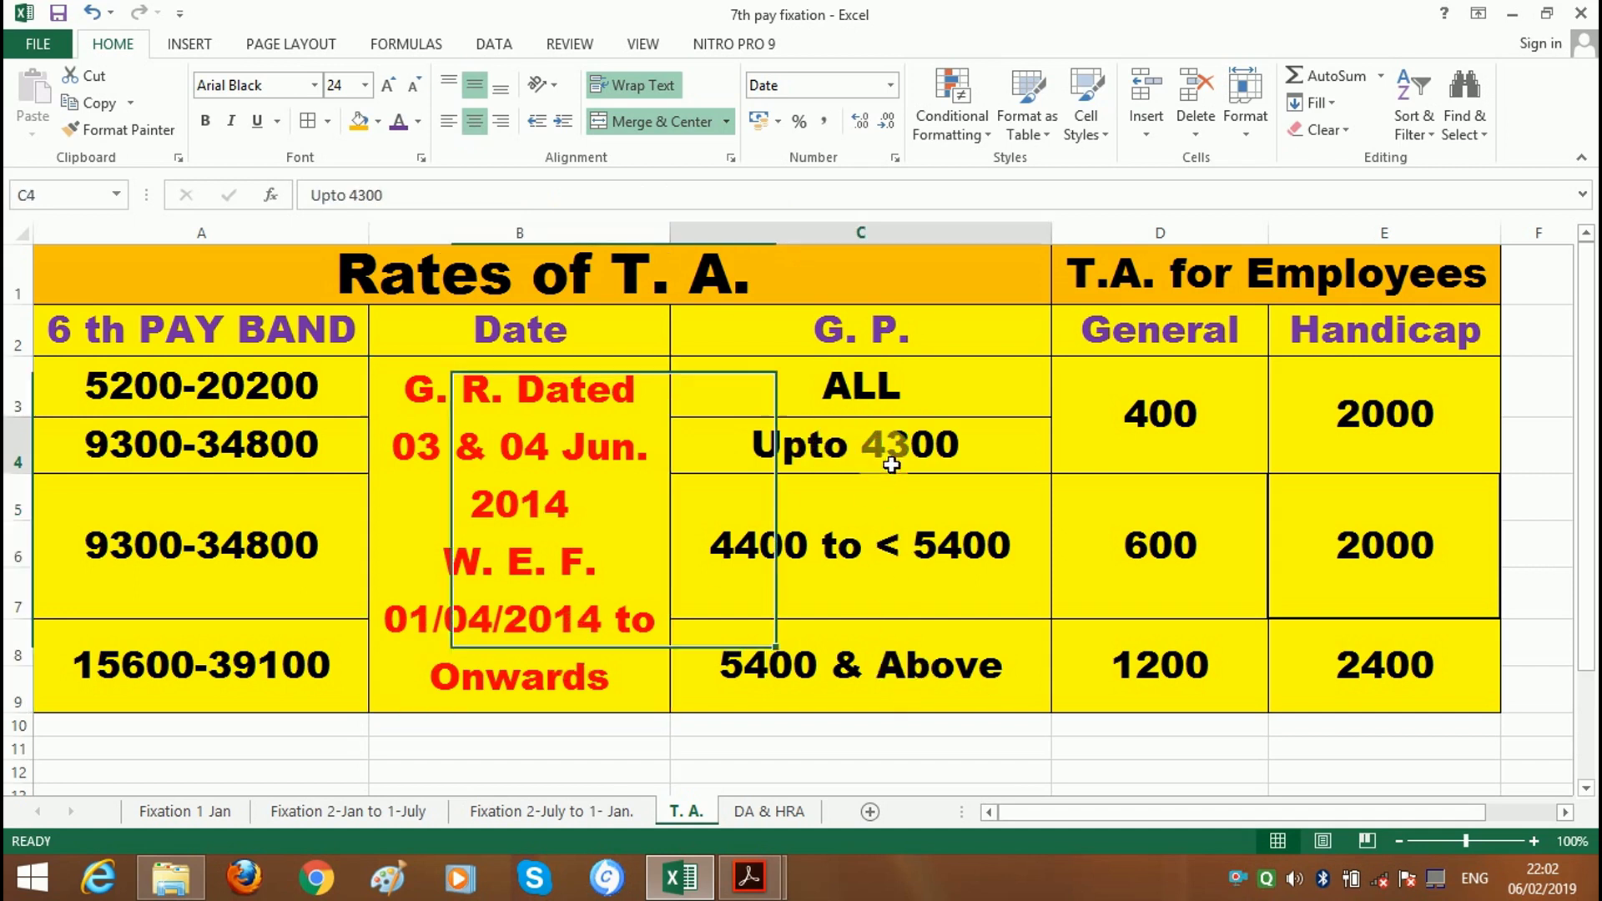
{"action": "left_click", "coordinate": [889, 583]}
{"action": "left_click", "coordinate": [889, 666]}
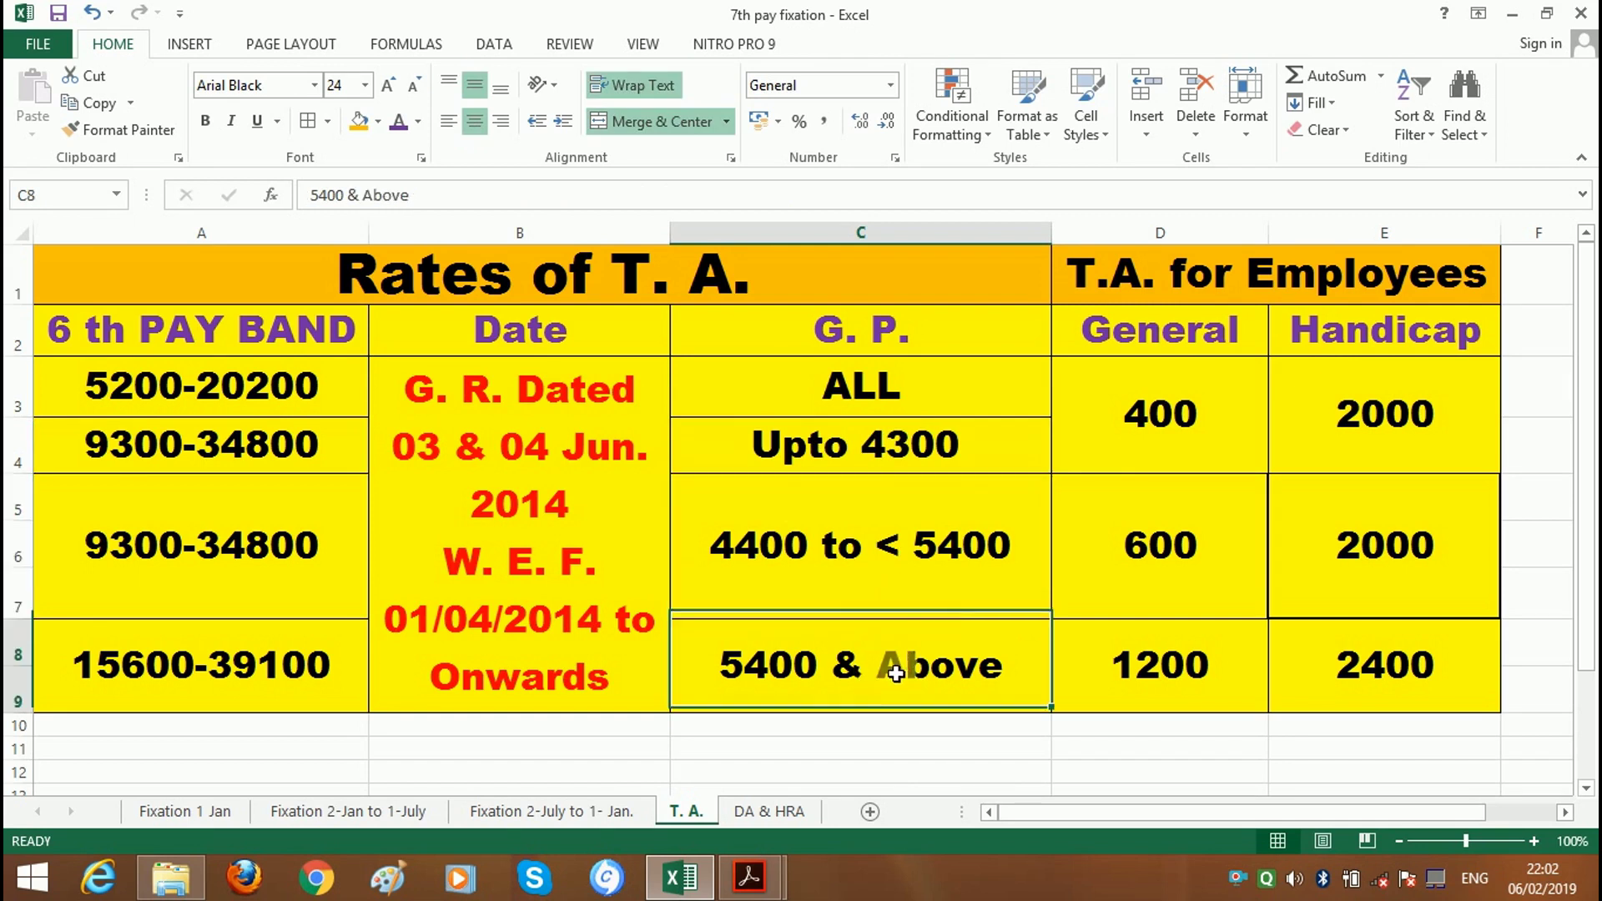
{"action": "left_click", "coordinate": [1151, 391]}
{"action": "left_click", "coordinate": [1153, 545]}
{"action": "left_click", "coordinate": [1185, 668]}
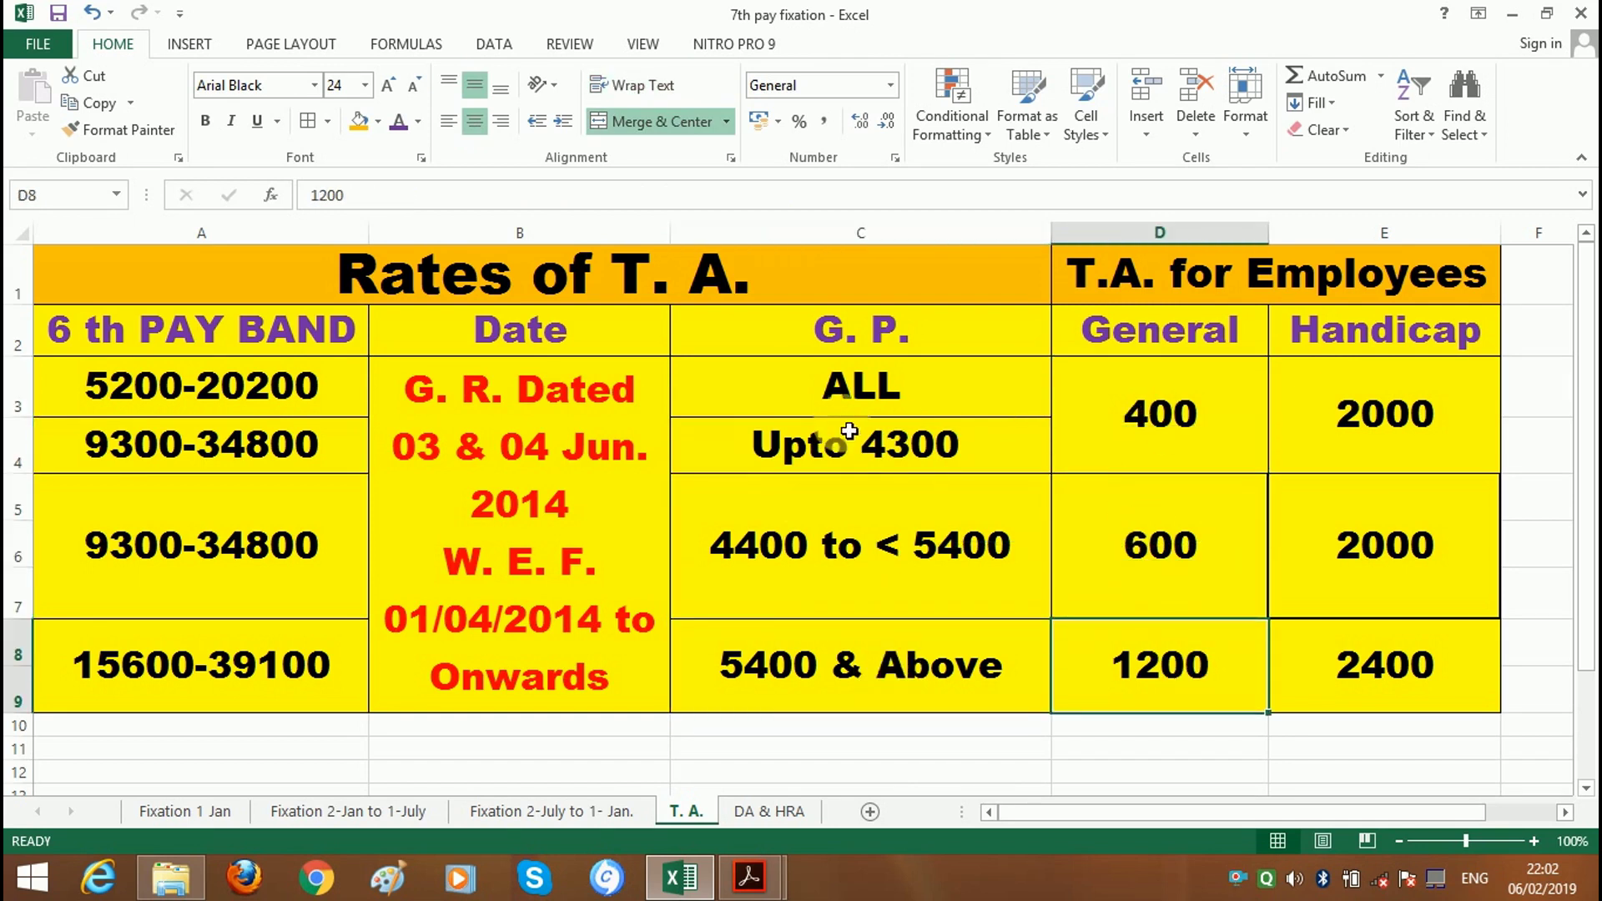
{"action": "left_click", "coordinate": [867, 455]}
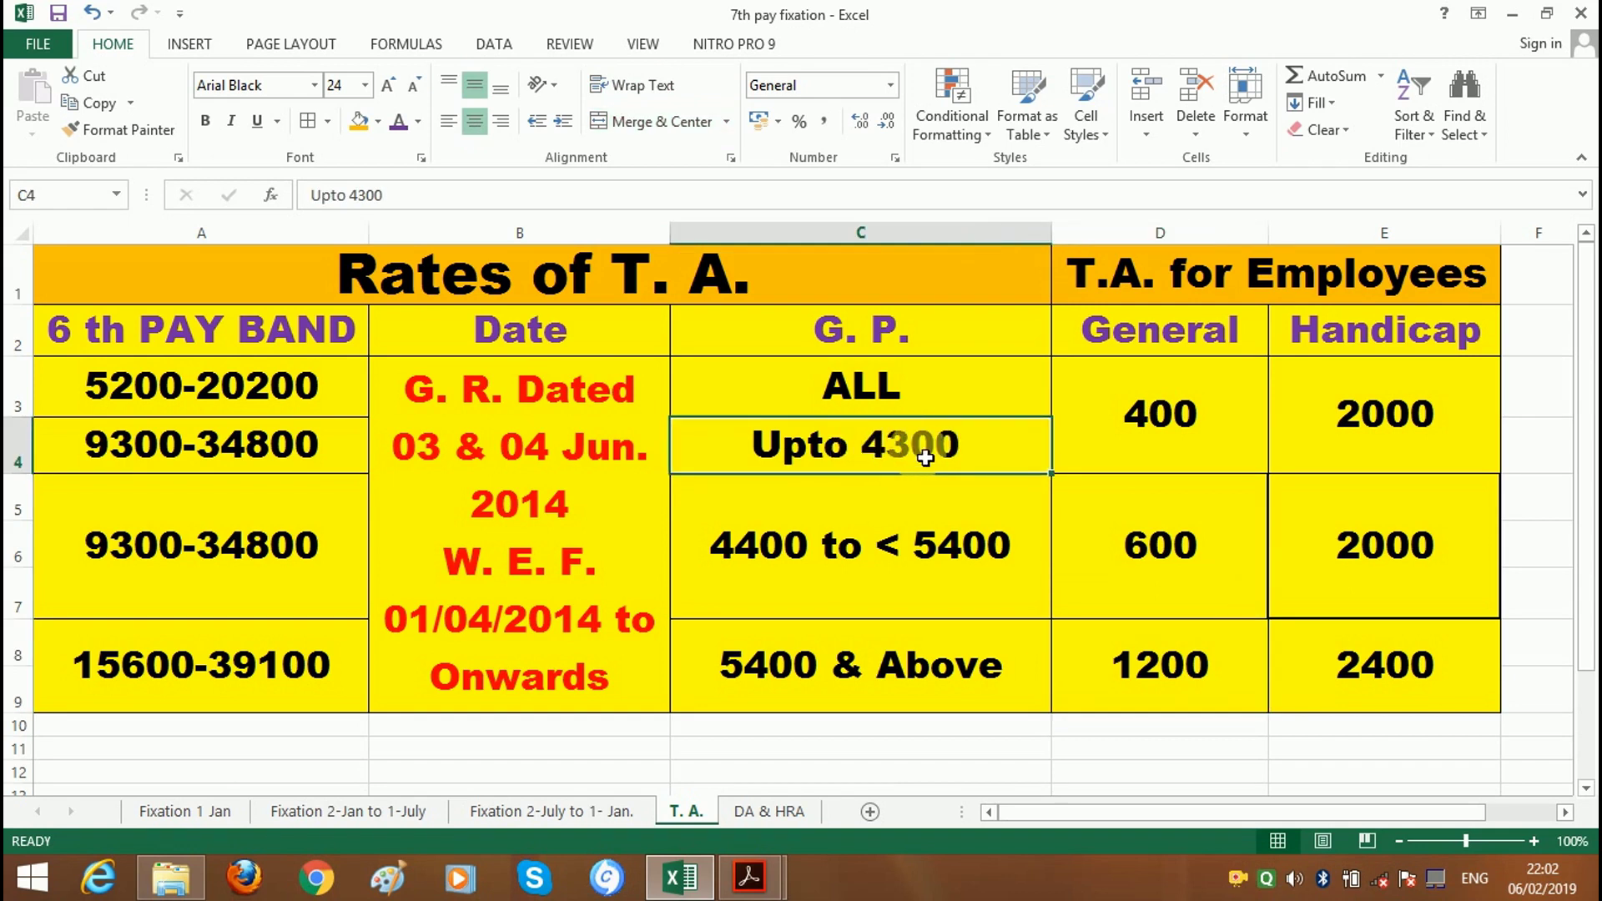
{"action": "left_click", "coordinate": [1170, 443]}
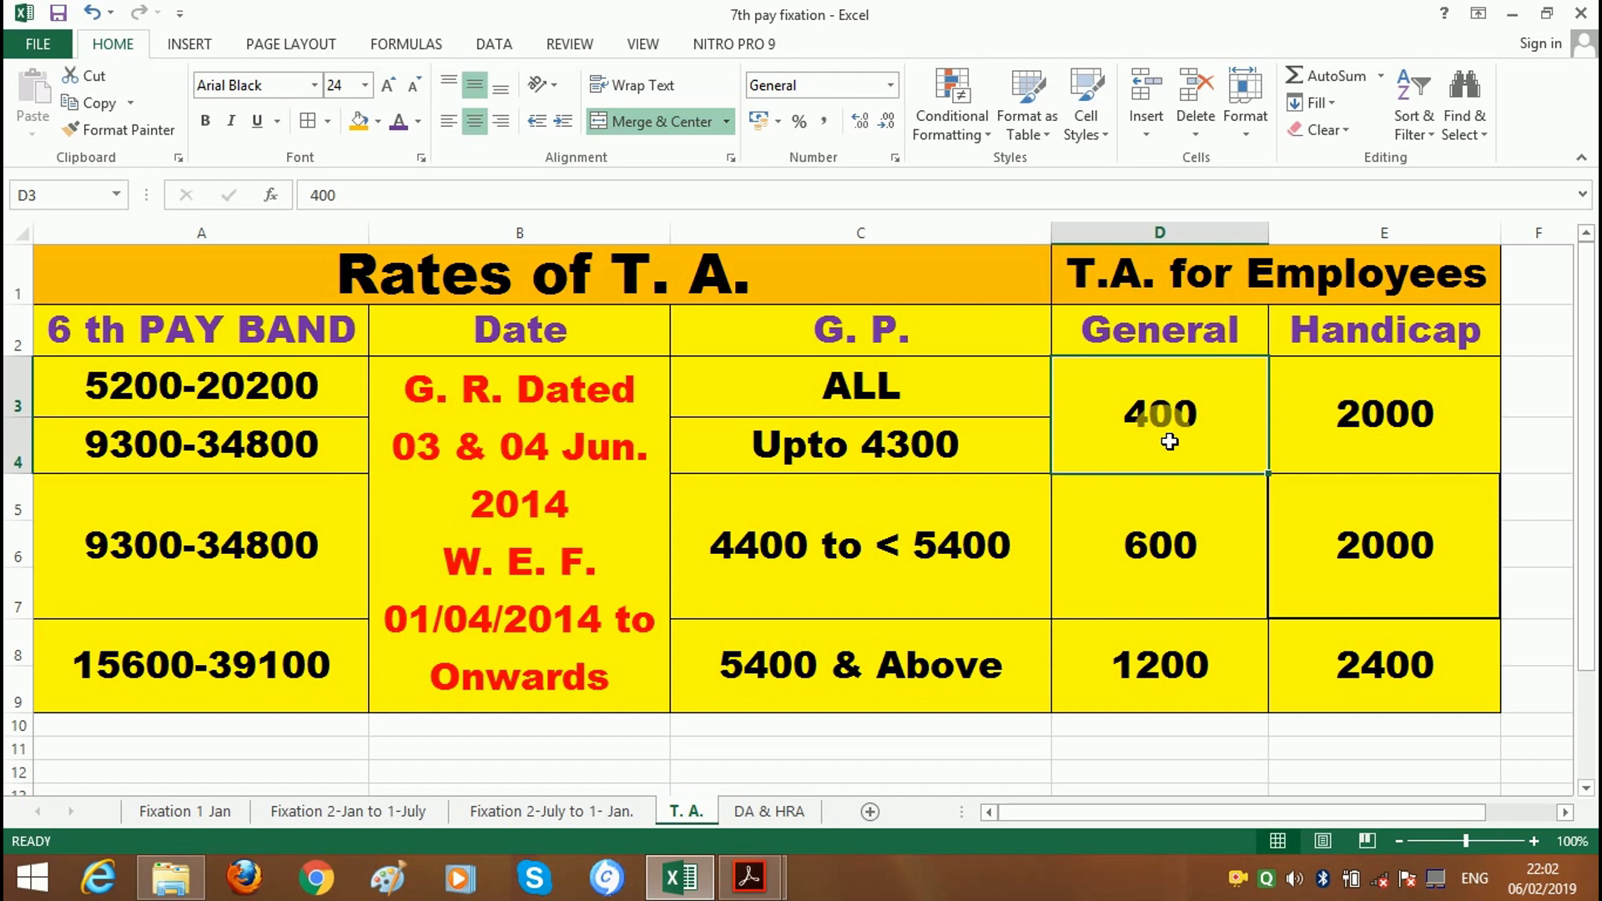
{"action": "left_click", "coordinate": [1375, 338]}
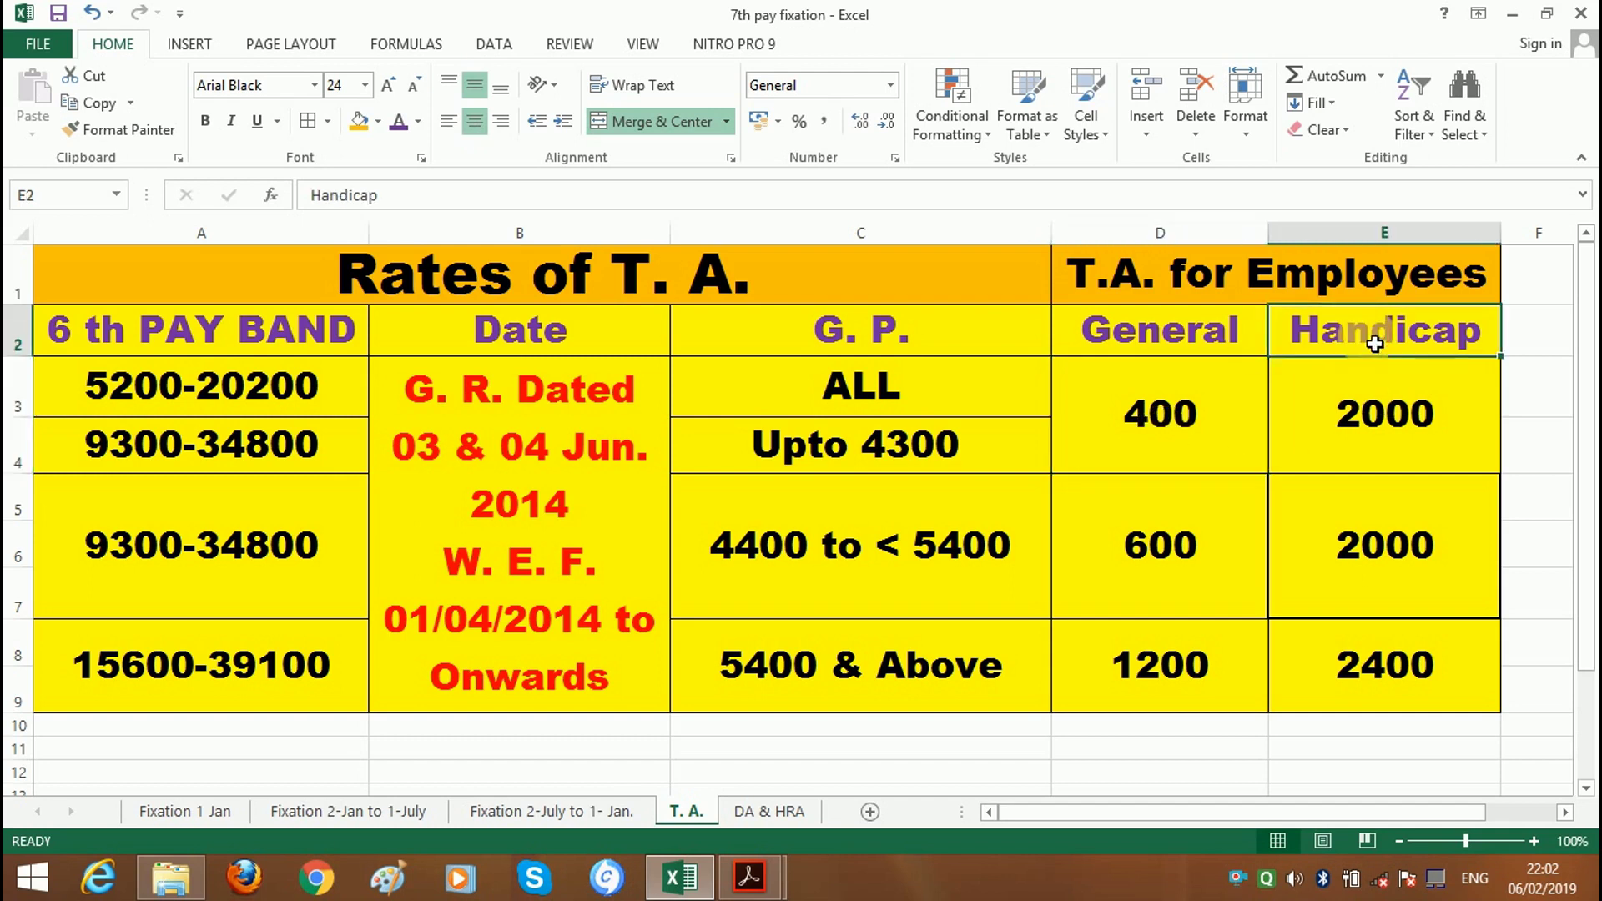
{"action": "left_click", "coordinate": [1370, 433]}
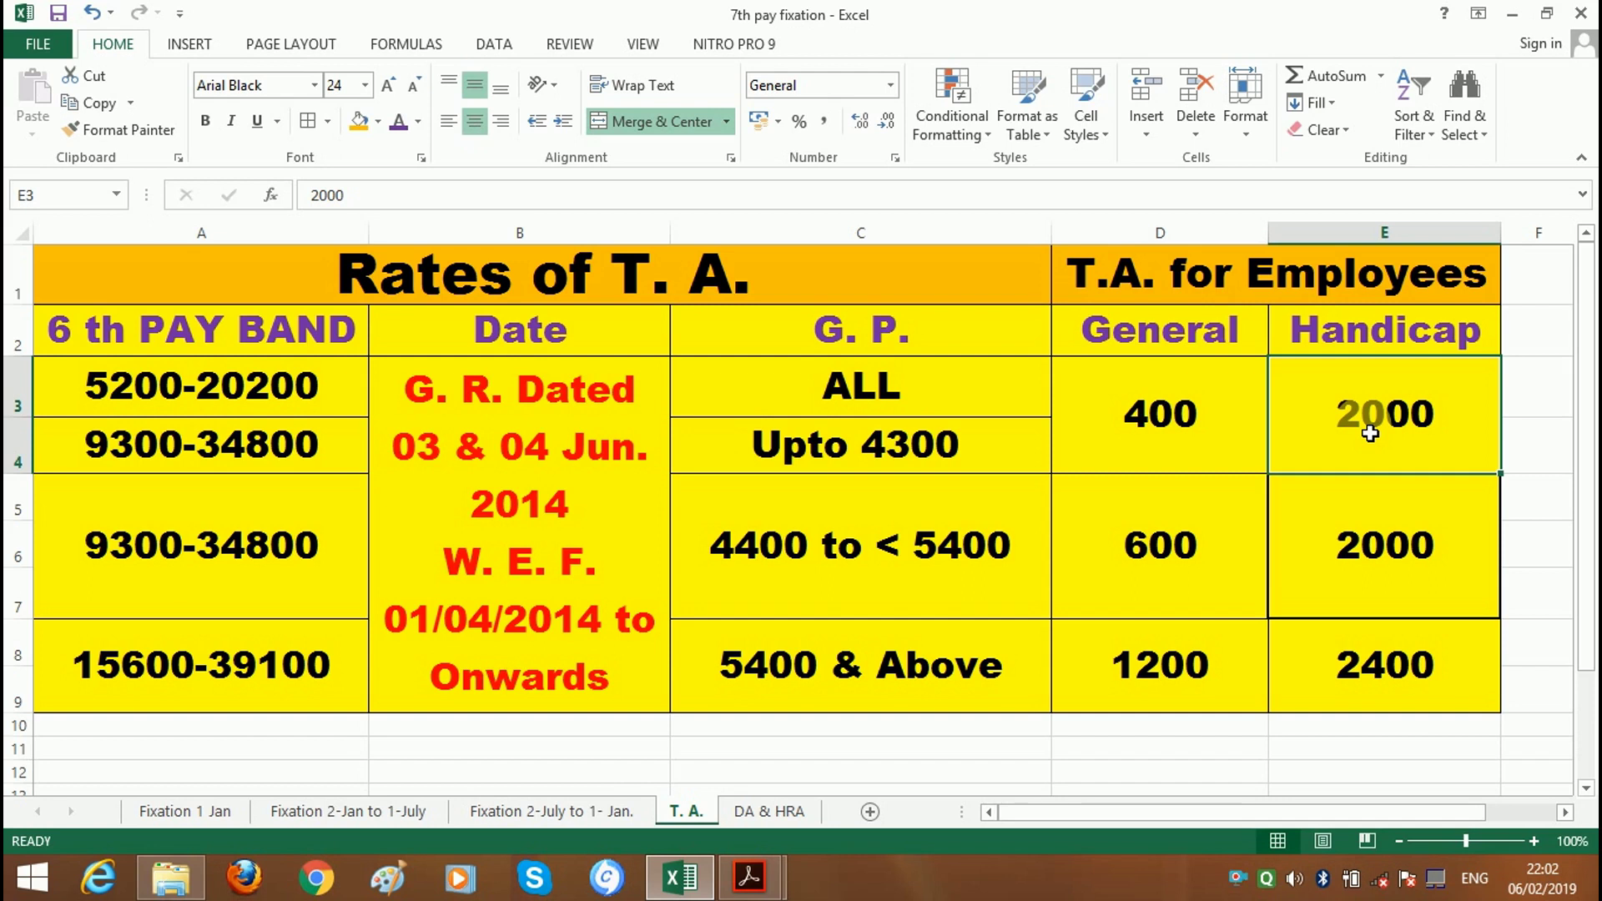
{"action": "left_click", "coordinate": [826, 567]}
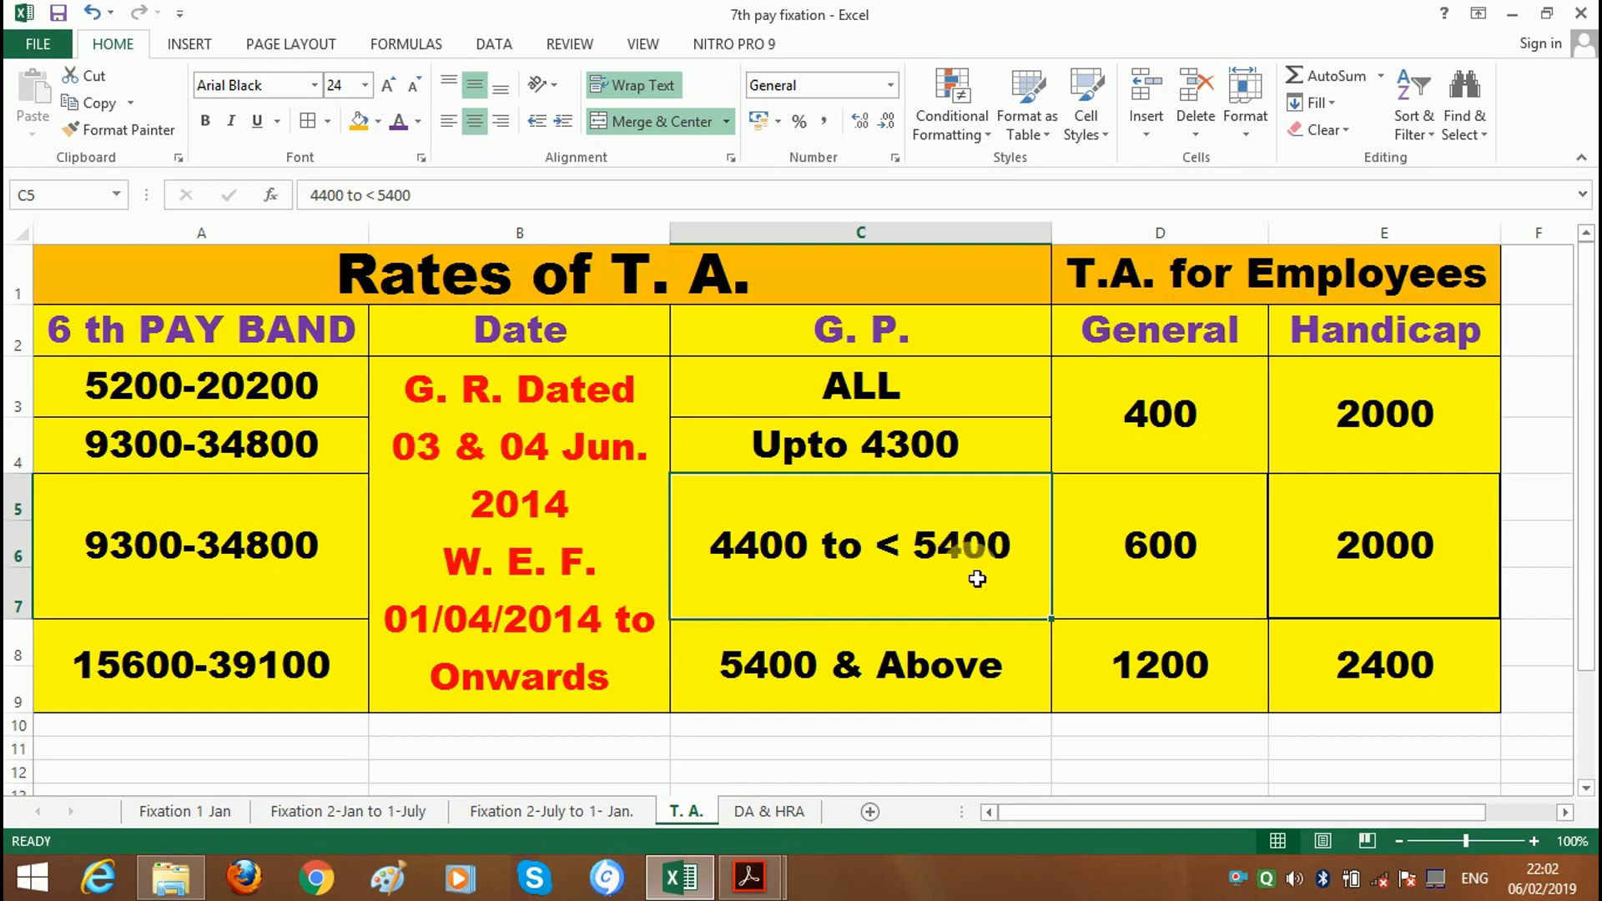
{"action": "left_click", "coordinate": [1189, 564]}
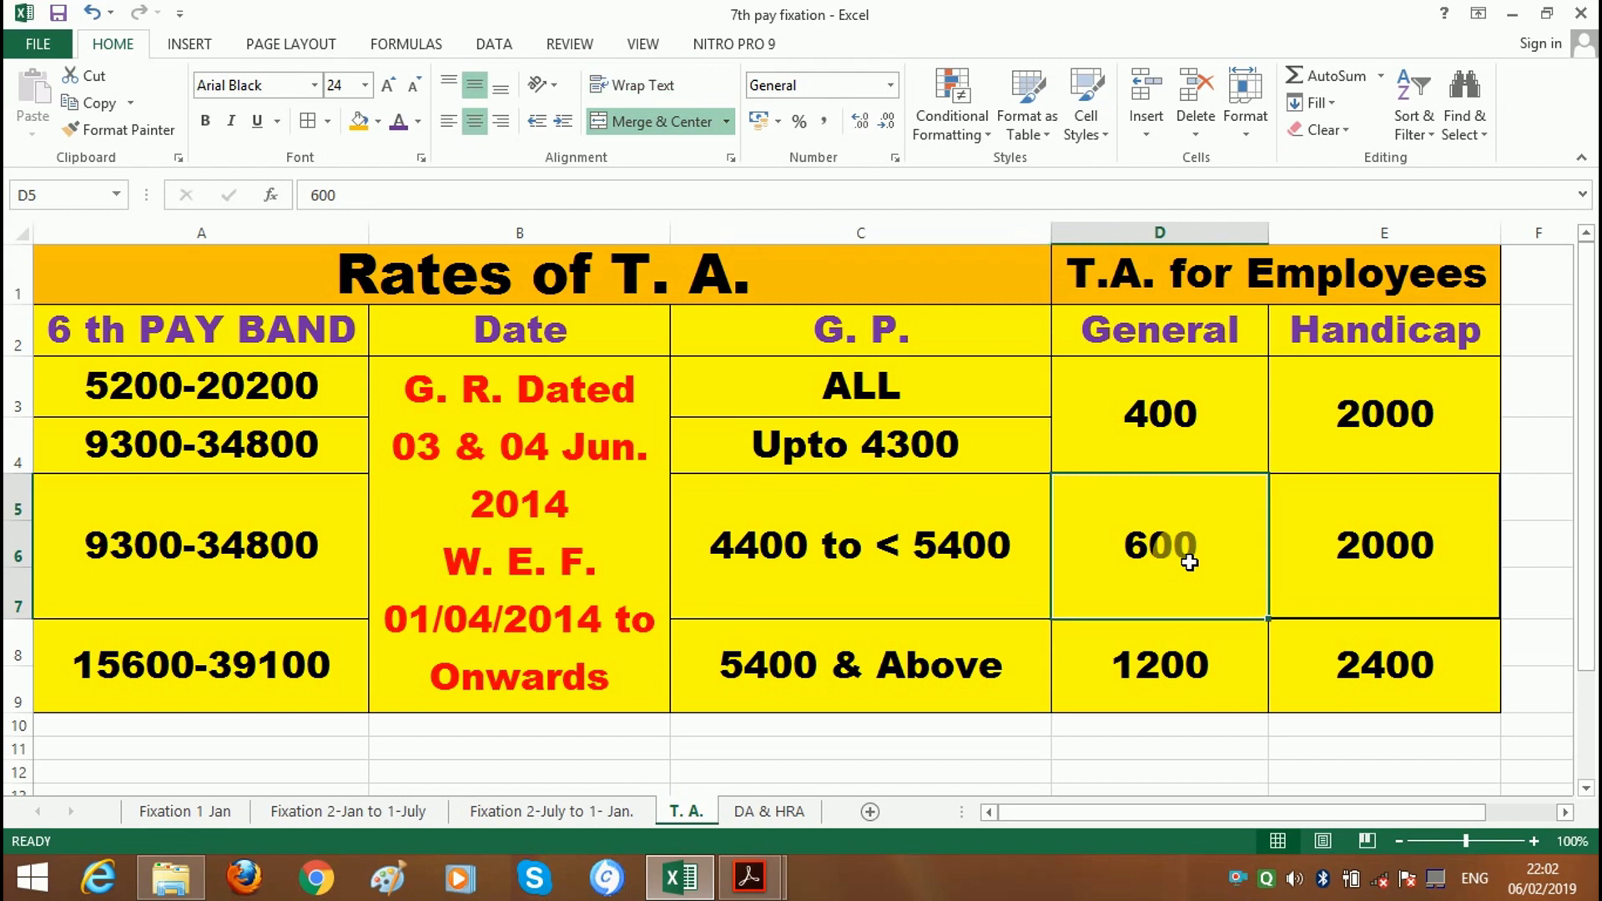
{"action": "left_click", "coordinate": [1399, 559]}
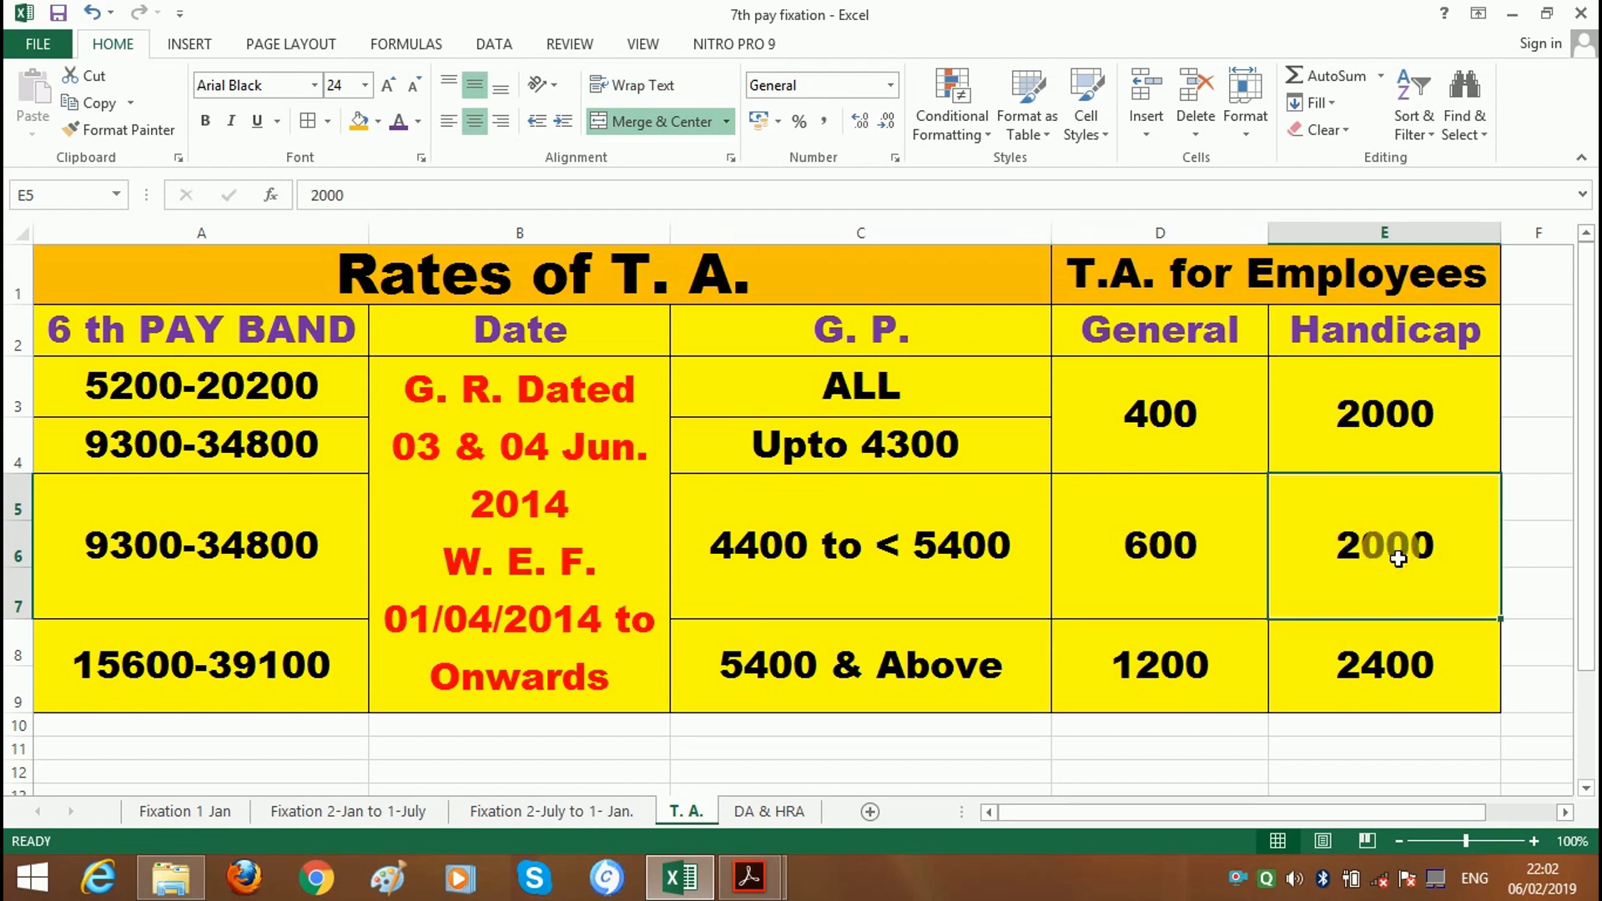
{"action": "left_click", "coordinate": [839, 691]}
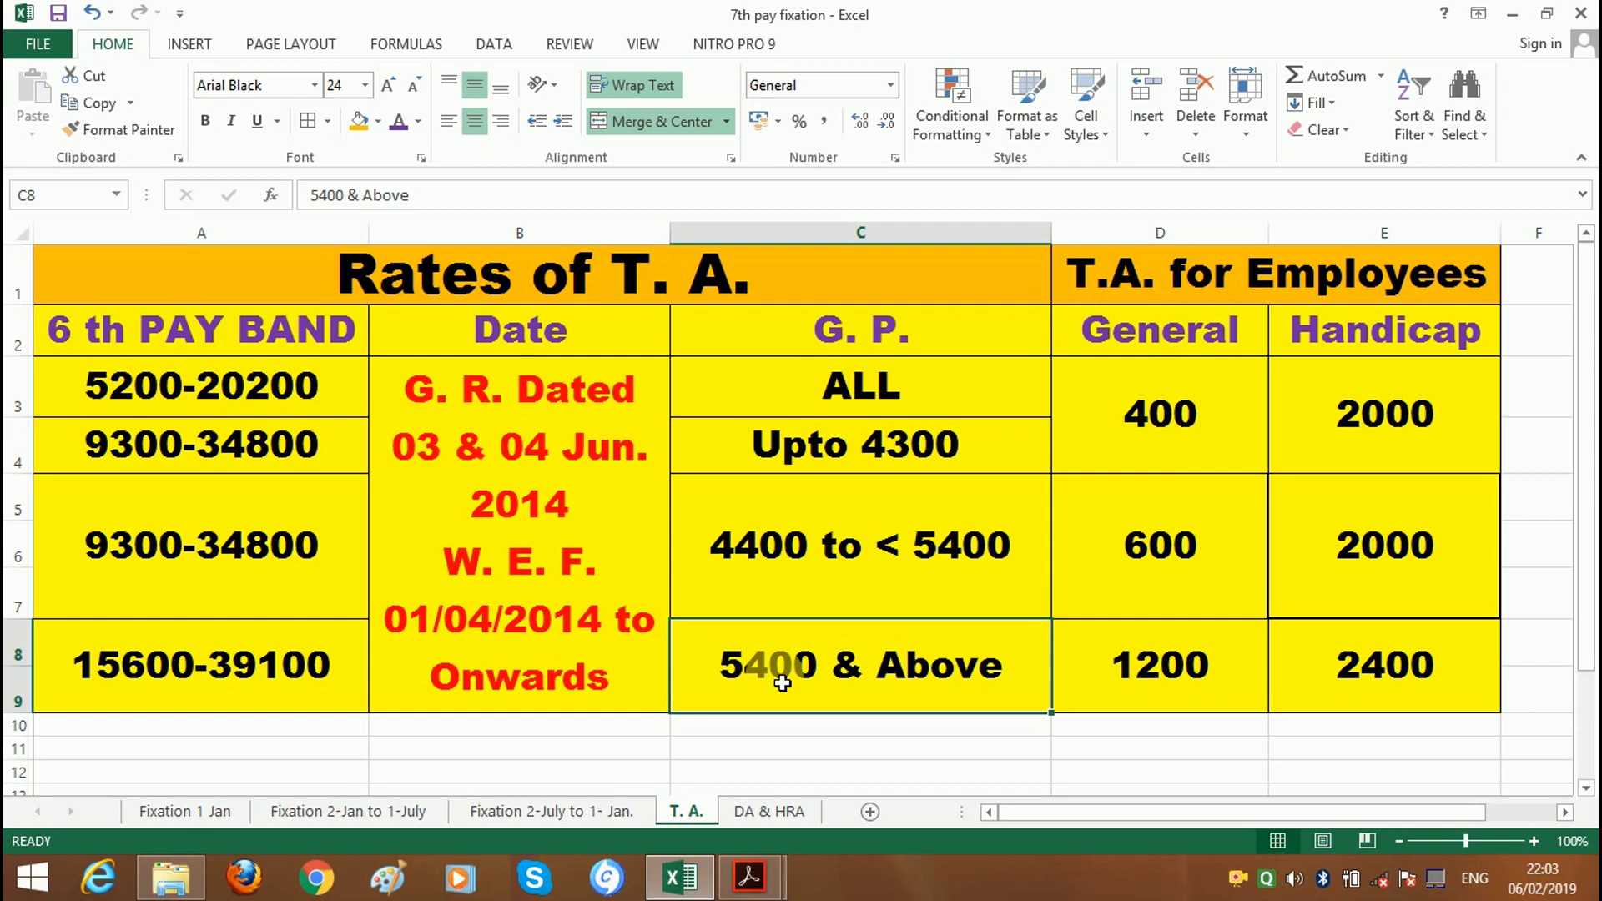
{"action": "left_click", "coordinate": [1168, 672]}
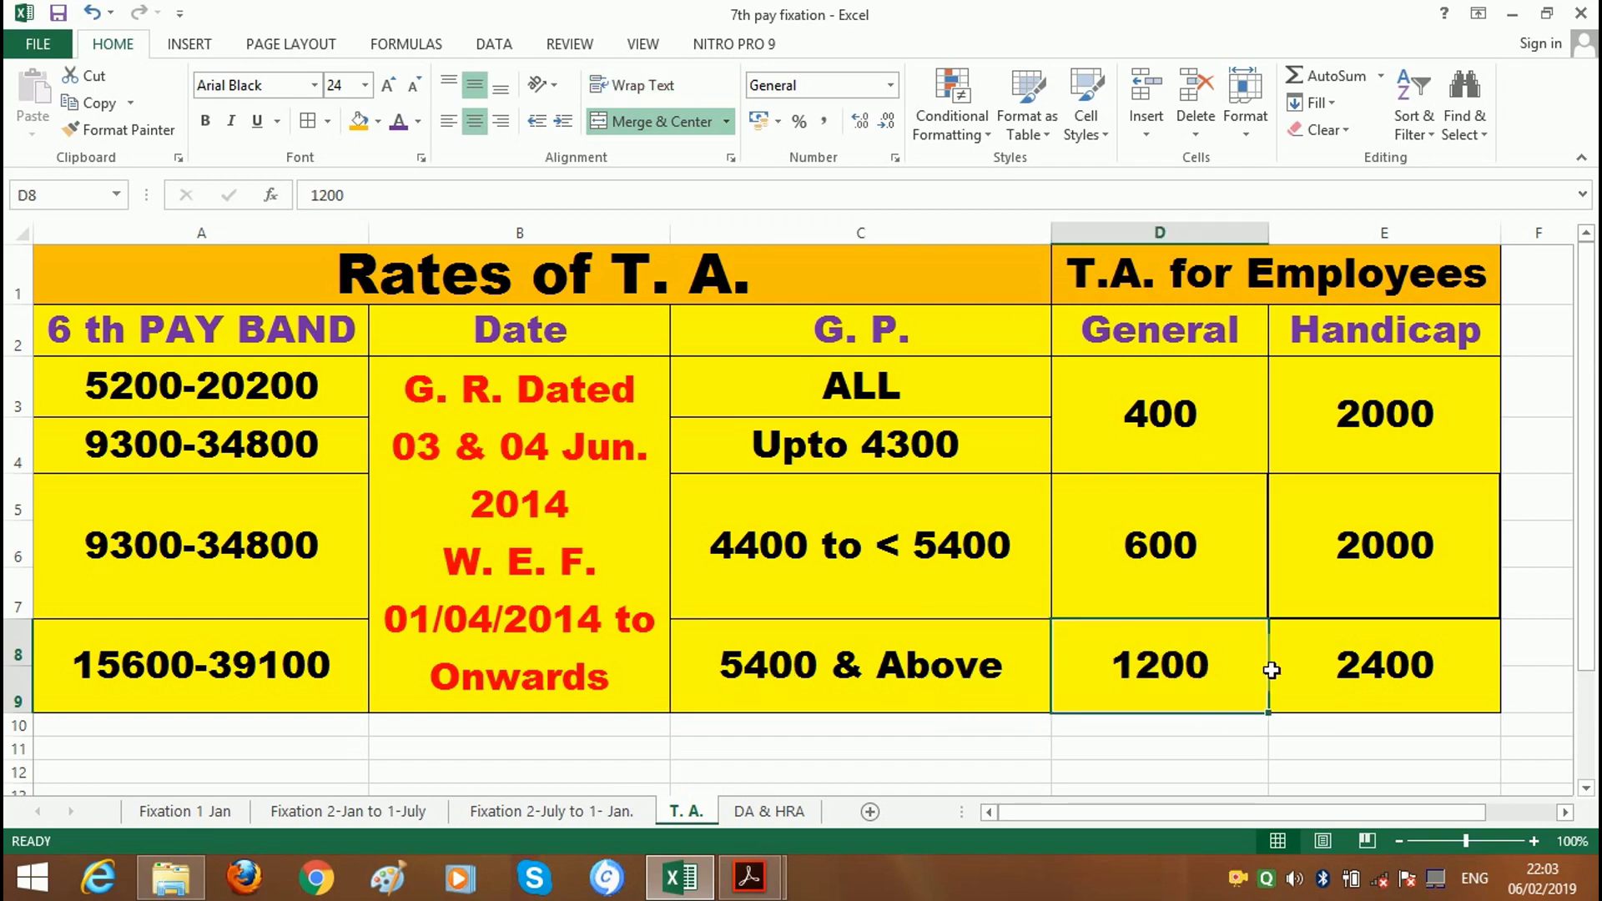
{"action": "left_click", "coordinate": [1388, 665]}
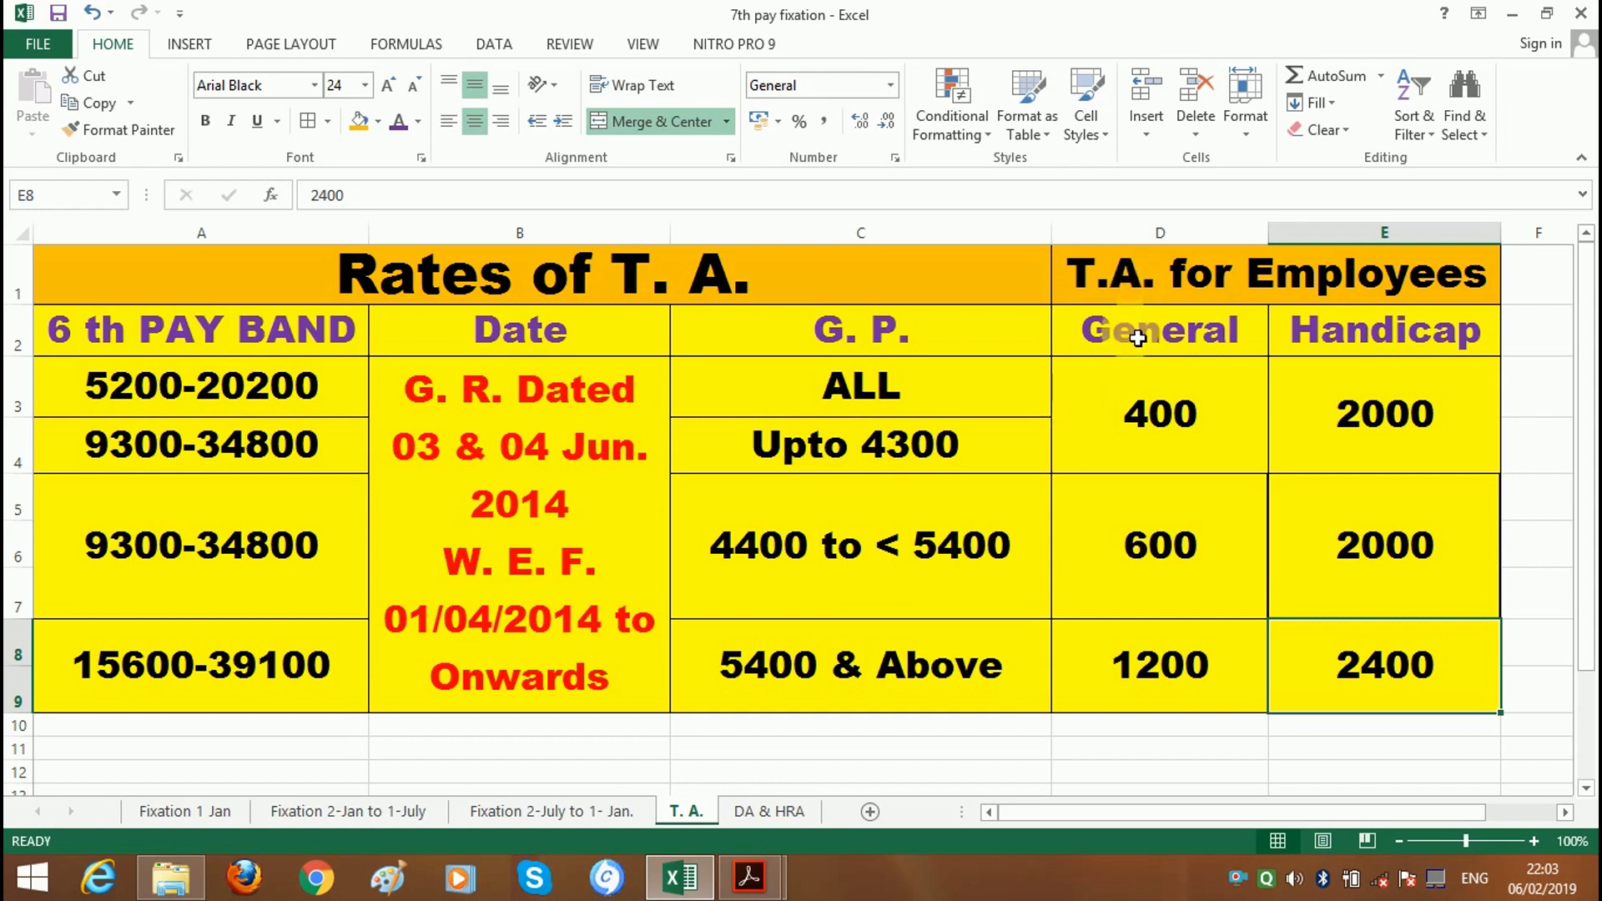
{"action": "left_click", "coordinate": [1166, 437]}
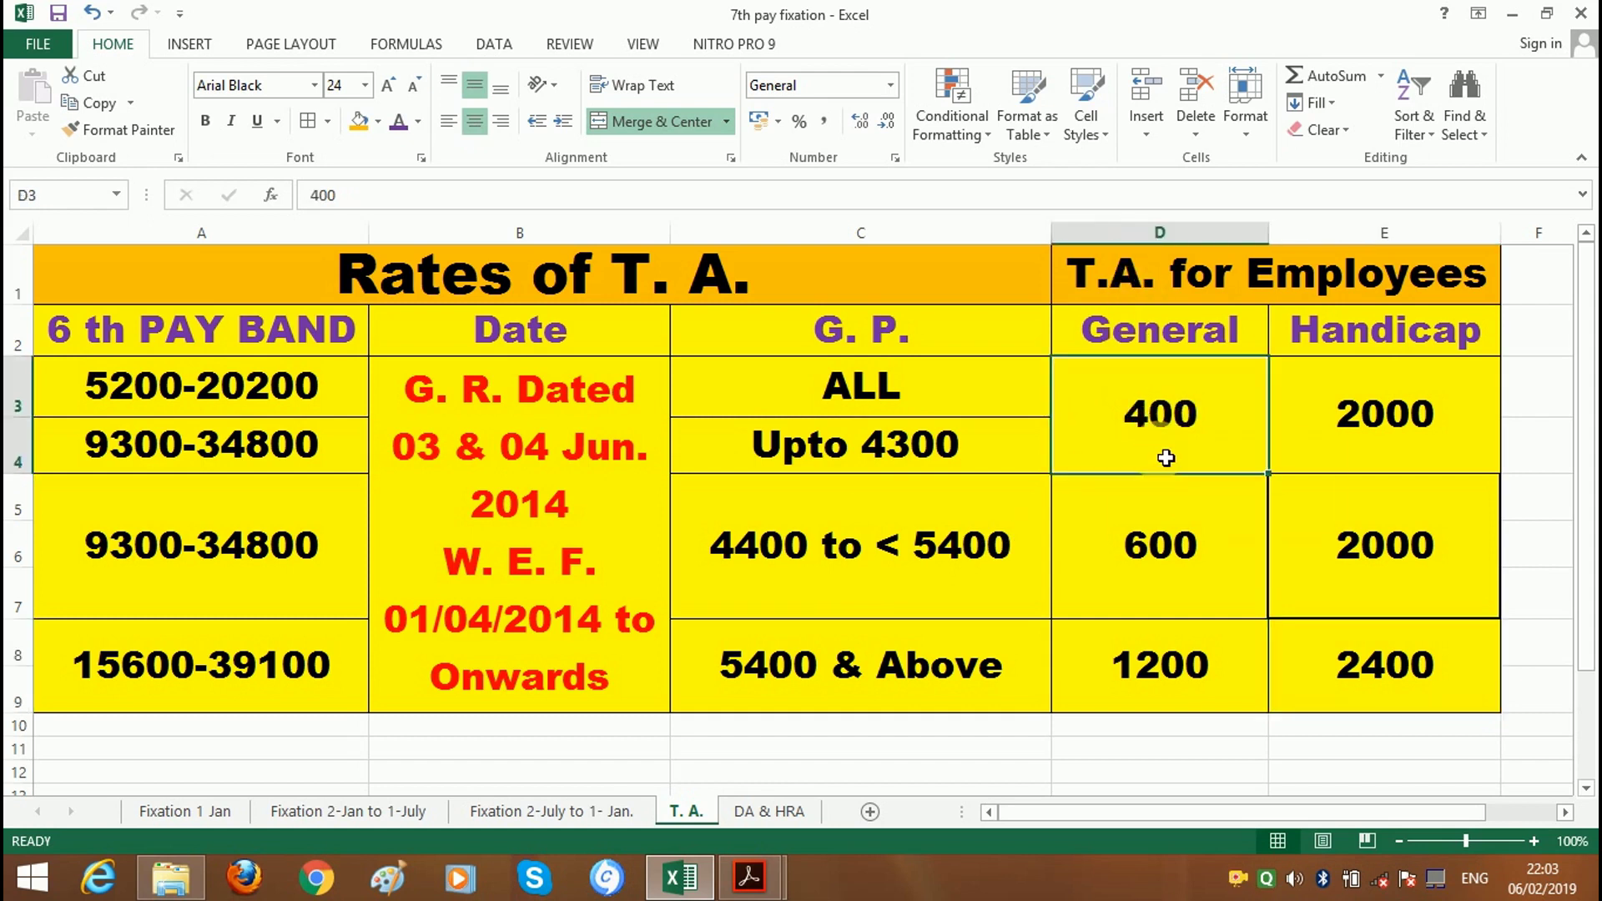
{"action": "left_click", "coordinate": [1163, 546]}
{"action": "left_click", "coordinate": [1174, 666]}
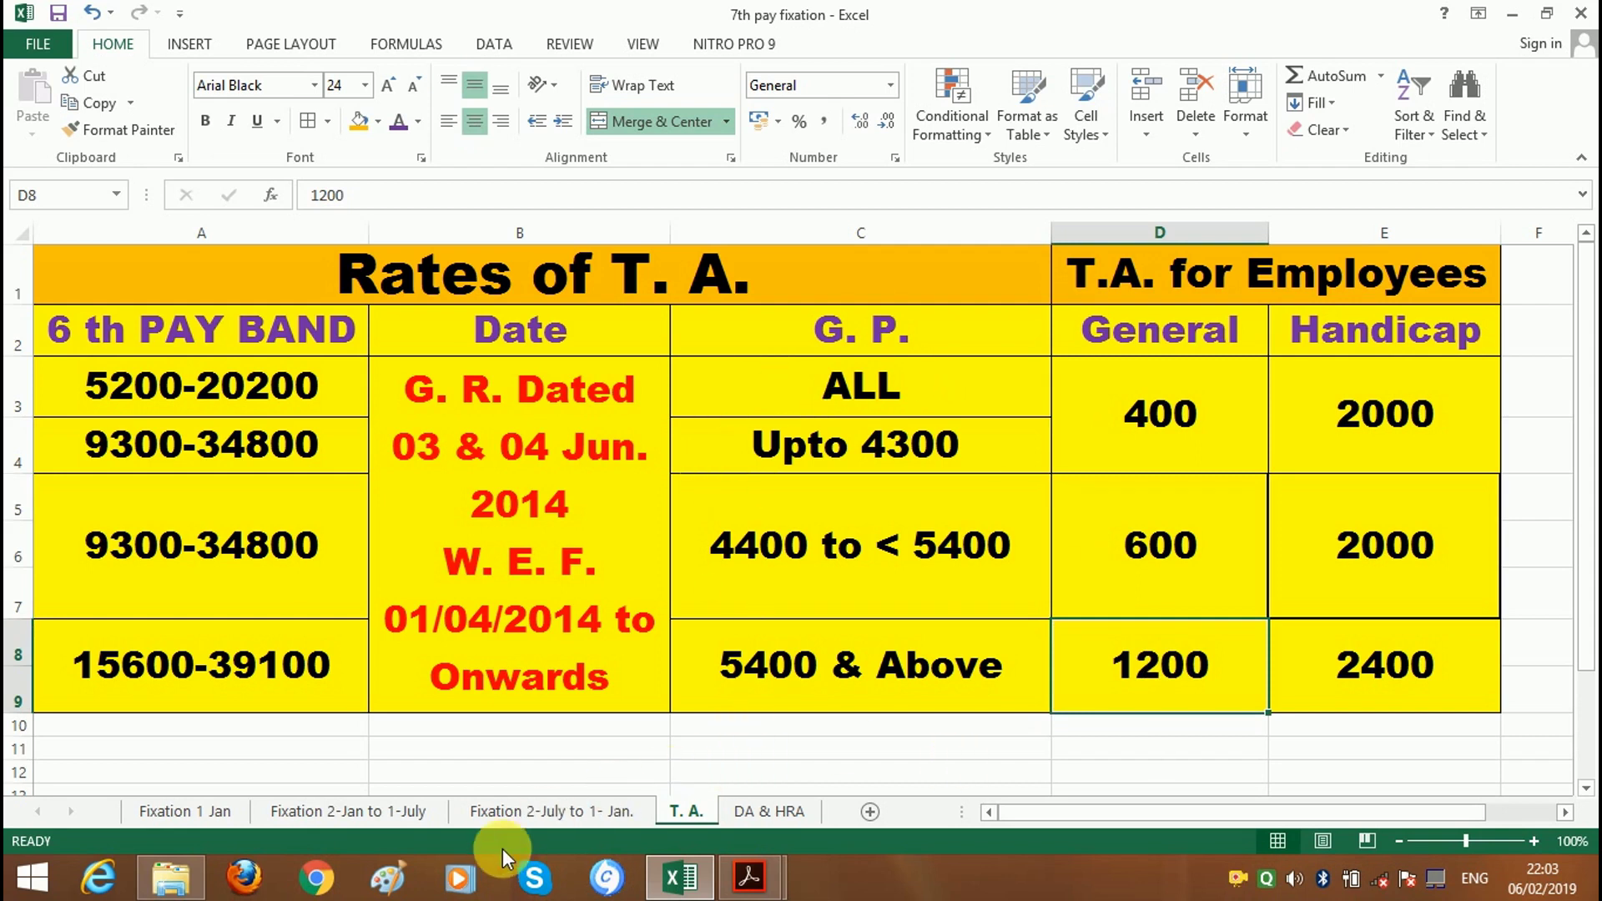
- On Fixation 1 Jan, review the H.R.A. line, its percentage note and the C27 formula
{"action": "left_click", "coordinate": [229, 809]}
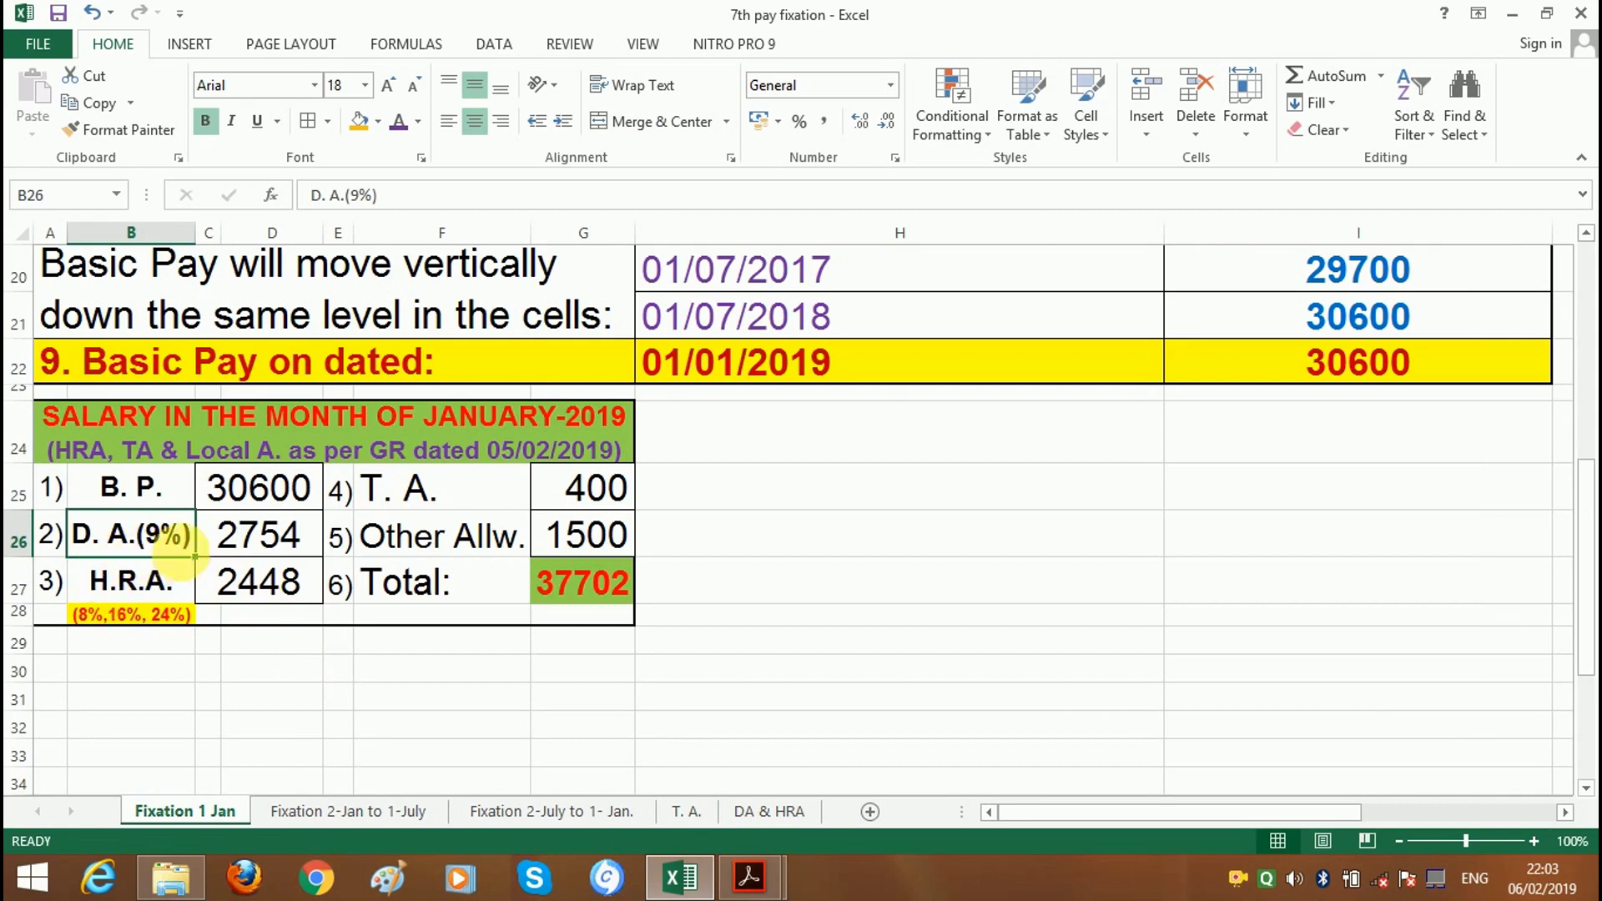
{"action": "left_click", "coordinate": [134, 576]}
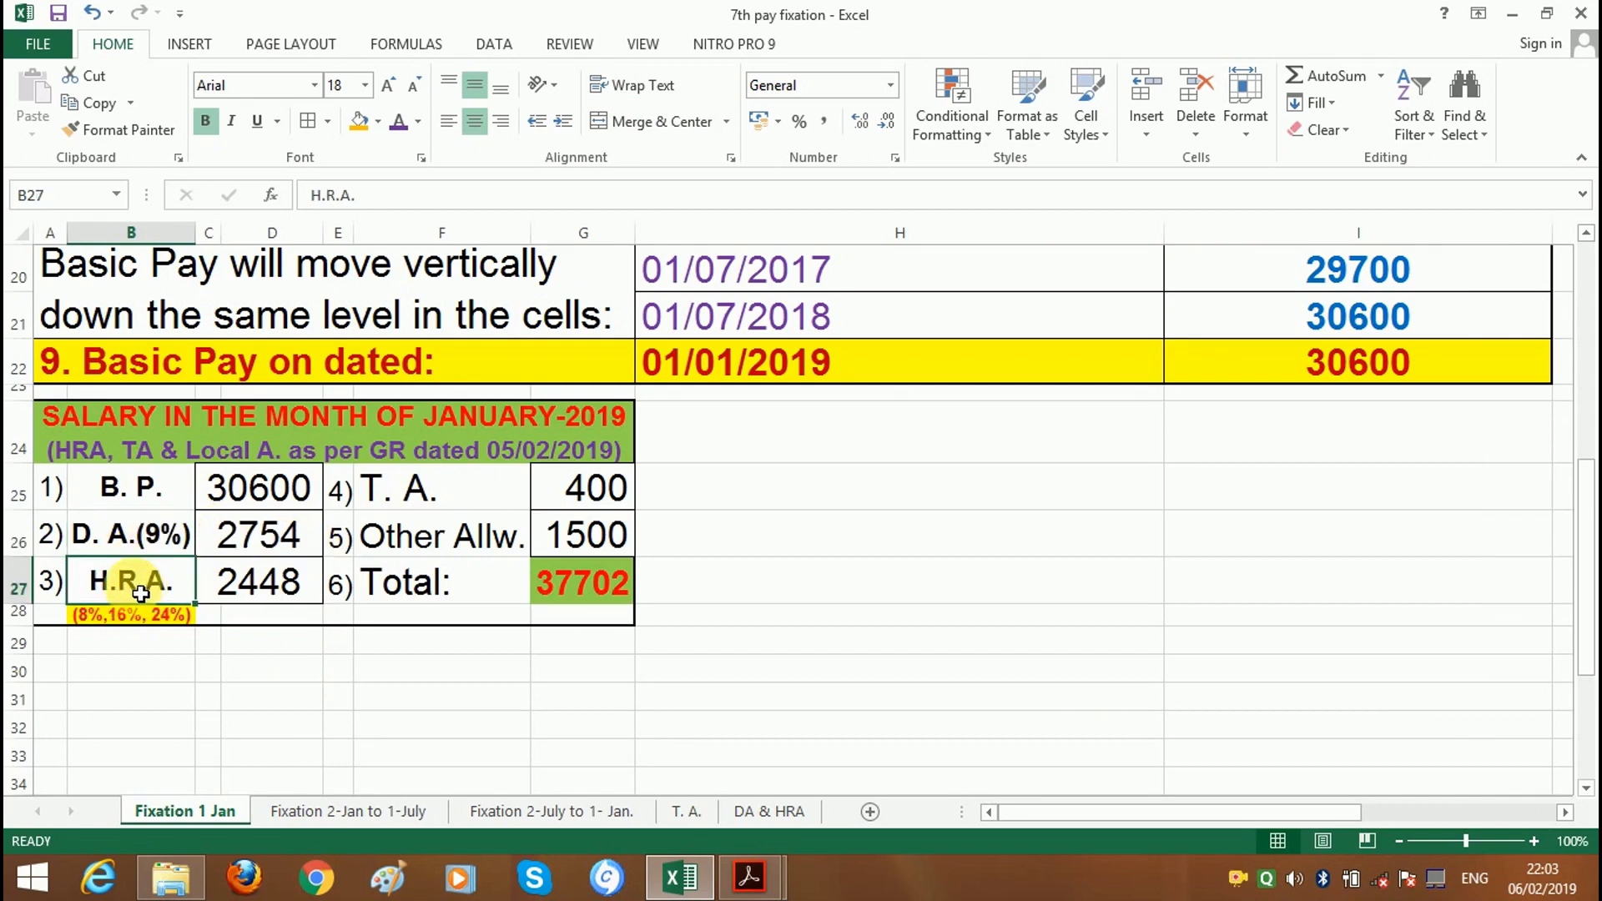
{"action": "left_click", "coordinate": [84, 617]}
{"action": "left_click", "coordinate": [260, 594]}
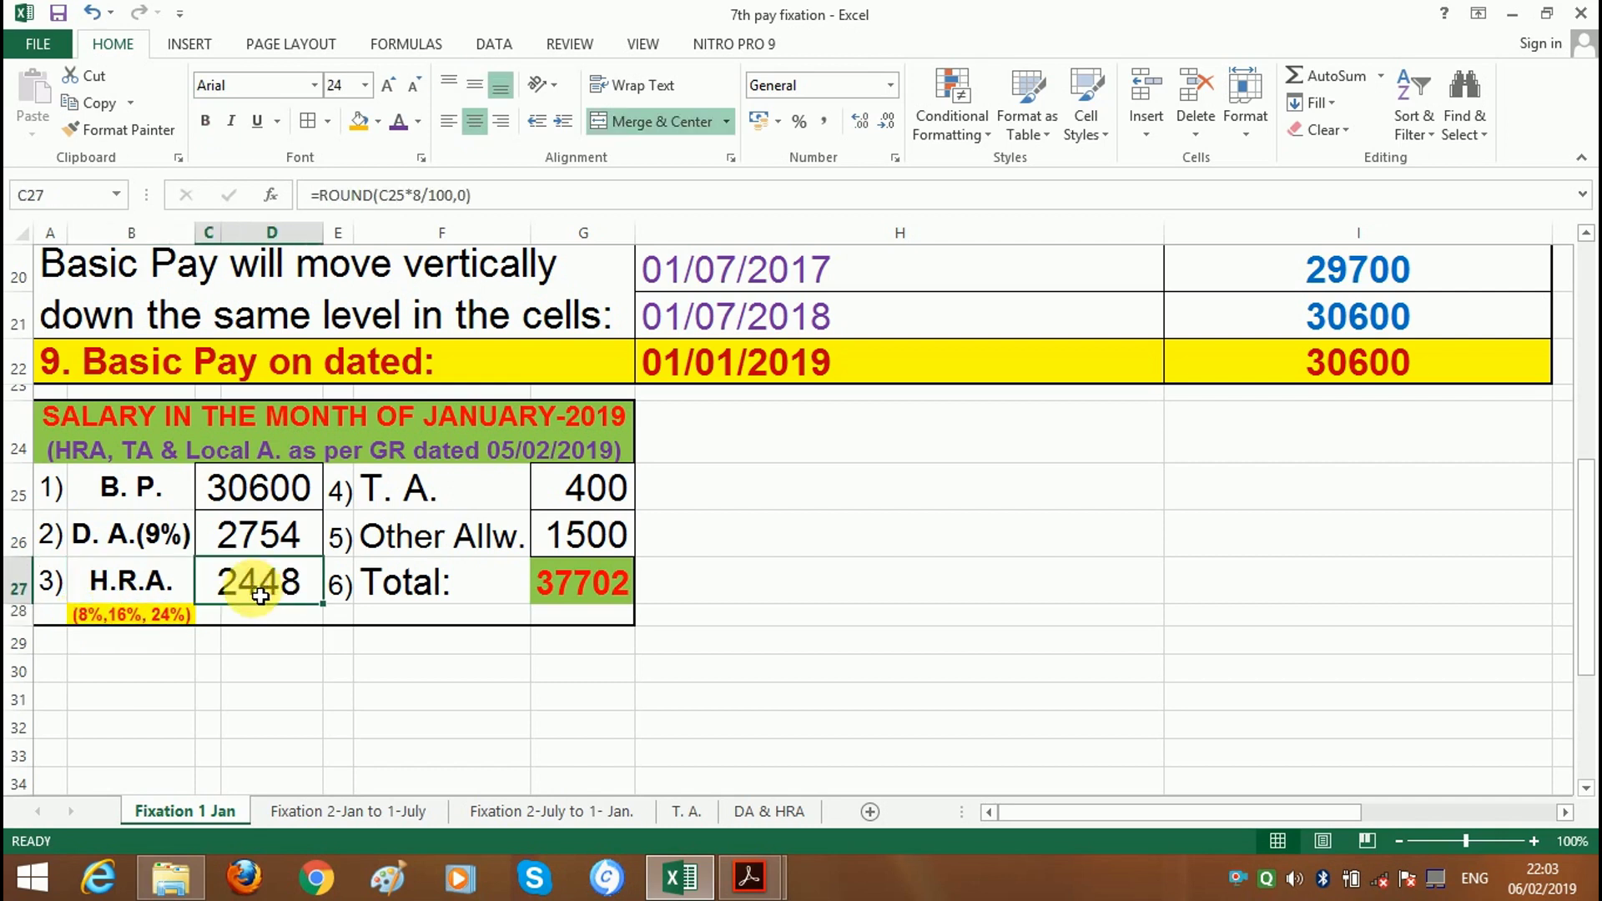
{"action": "left_click", "coordinate": [451, 499]}
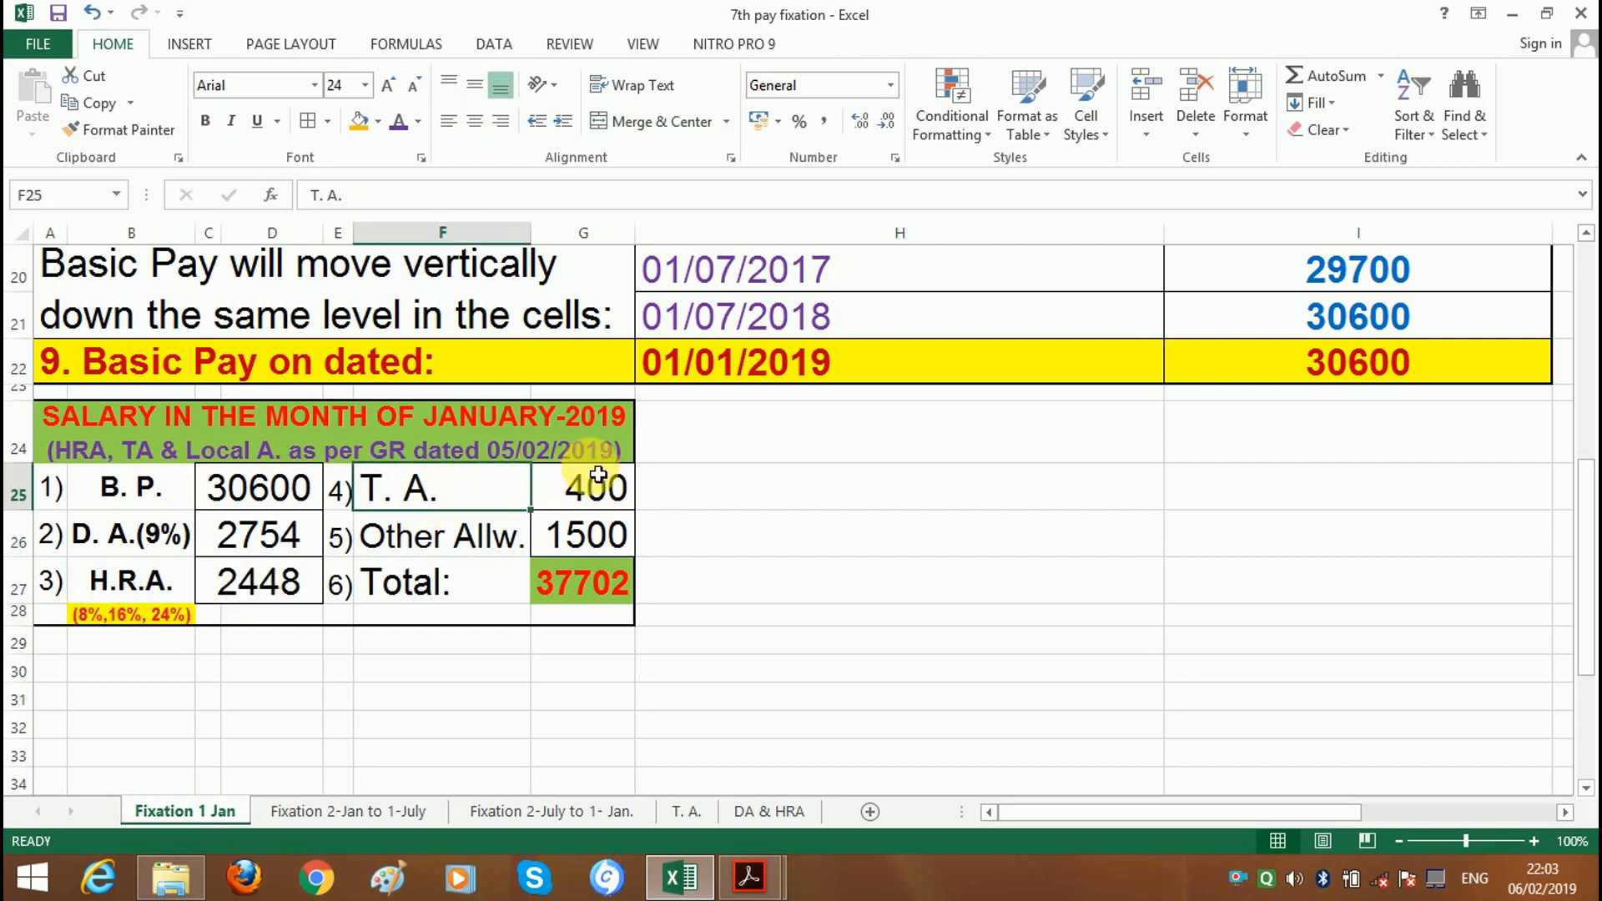
- Check grade pay 2400, T.A. 400, other allowance 1500 and the G27 total formula
{"action": "scroll", "coordinate": [833, 529], "scroll_direction": "up", "scroll_amount": 3}
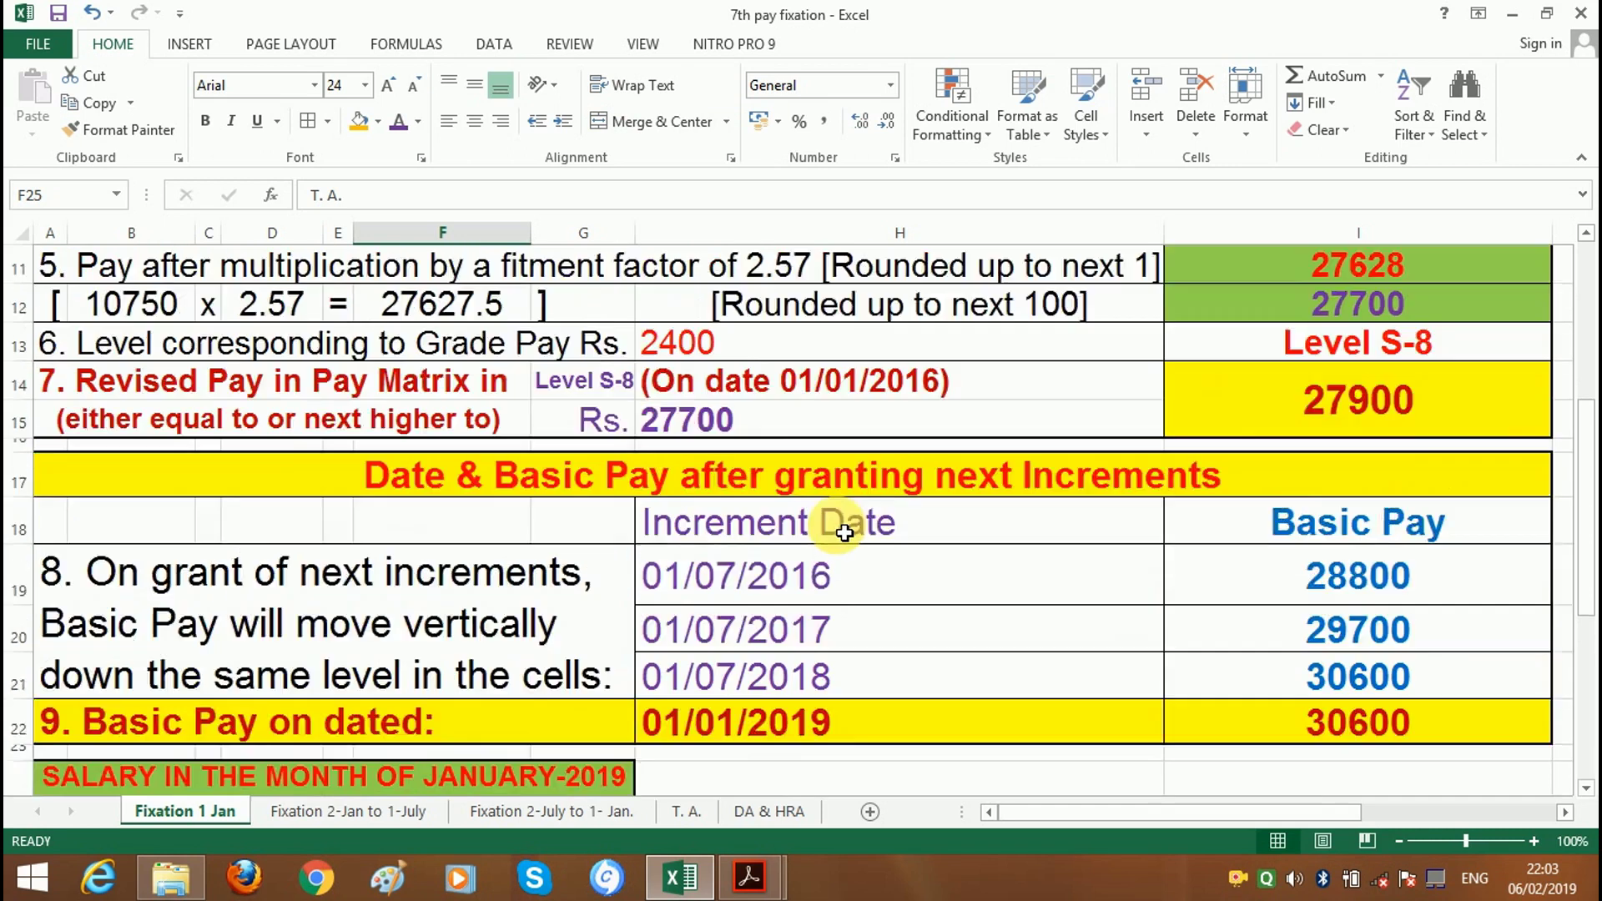
{"action": "scroll", "coordinate": [734, 526], "scroll_direction": "up", "scroll_amount": 1}
{"action": "scroll", "coordinate": [1093, 546], "scroll_direction": "up", "scroll_amount": 3}
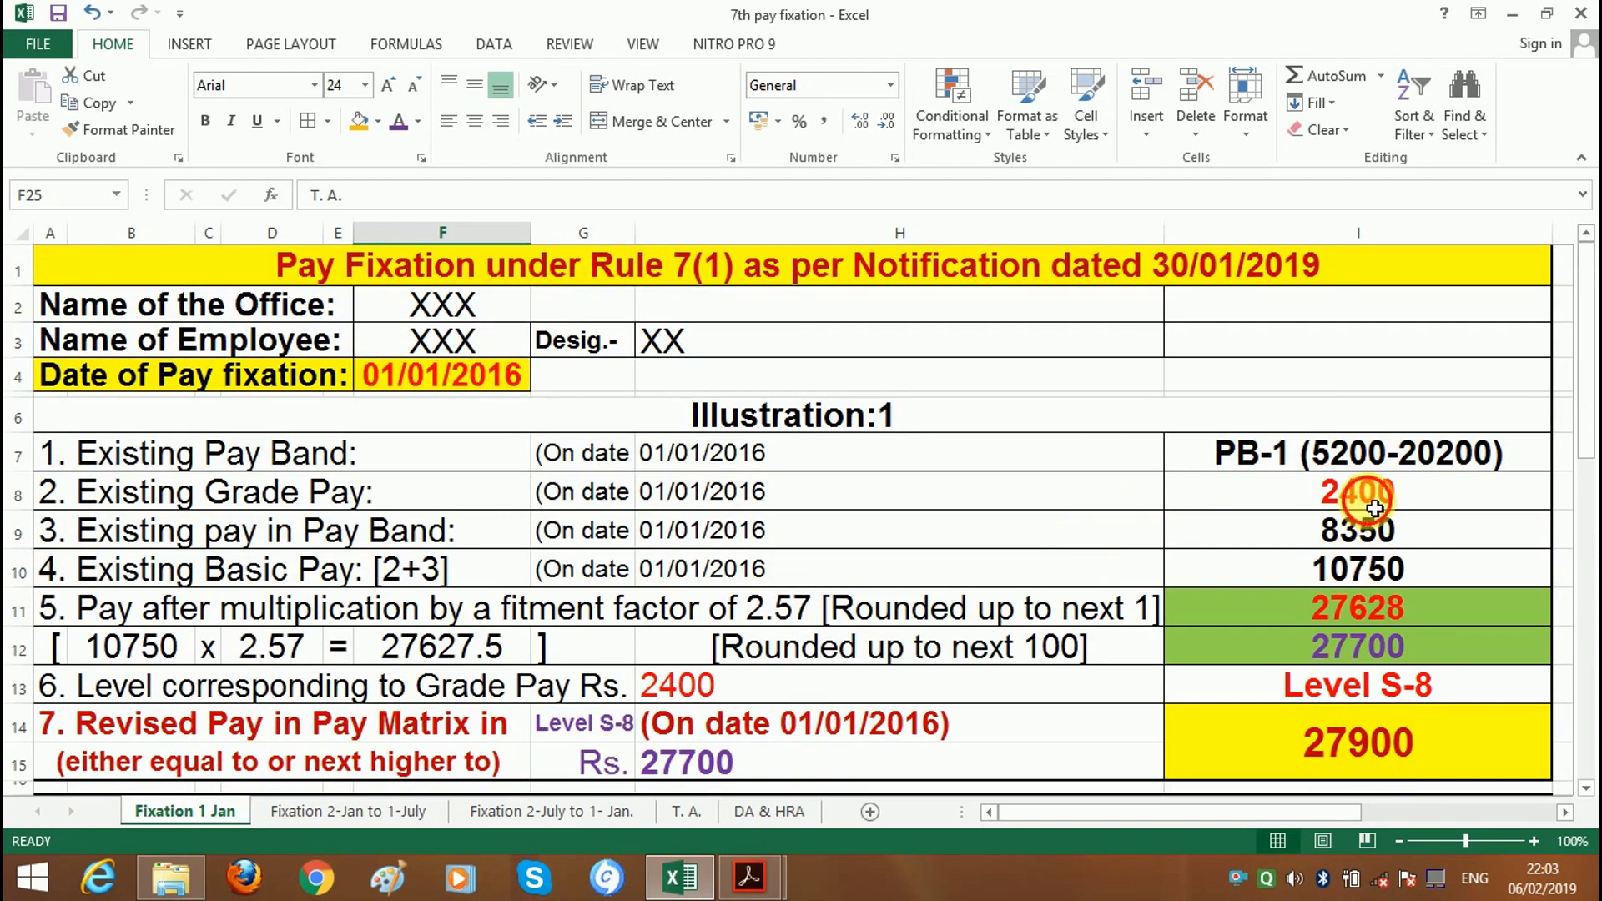
{"action": "left_click", "coordinate": [1277, 394]}
{"action": "scroll", "coordinate": [924, 591], "scroll_direction": "down", "scroll_amount": 6}
{"action": "scroll", "coordinate": [928, 604], "scroll_direction": "down", "scroll_amount": 2}
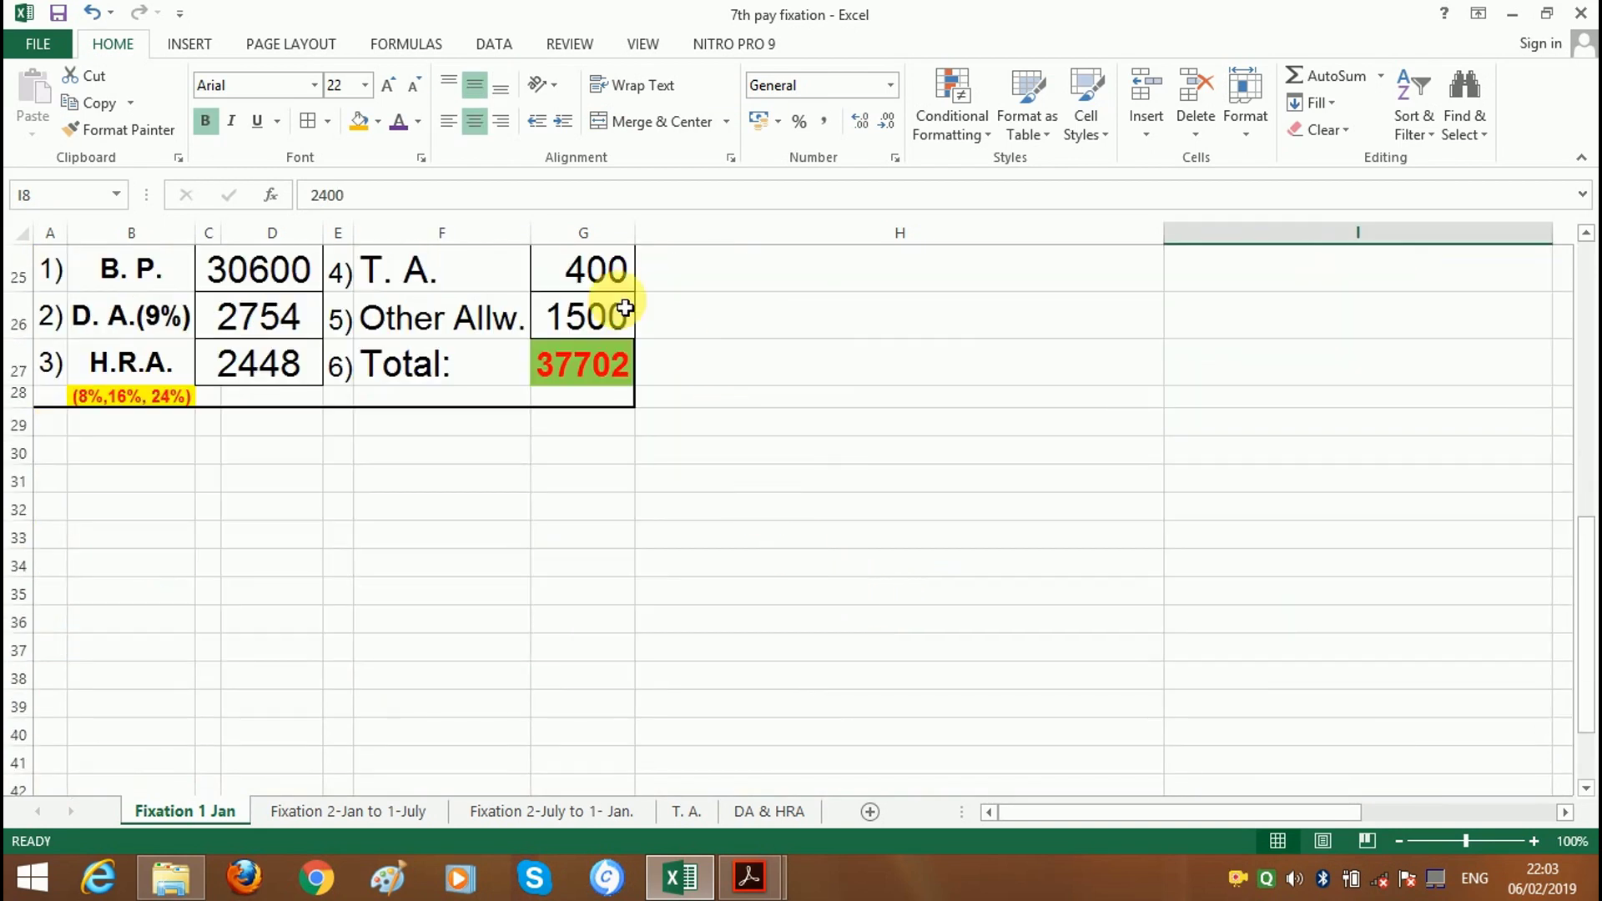
{"action": "left_click", "coordinate": [576, 271]}
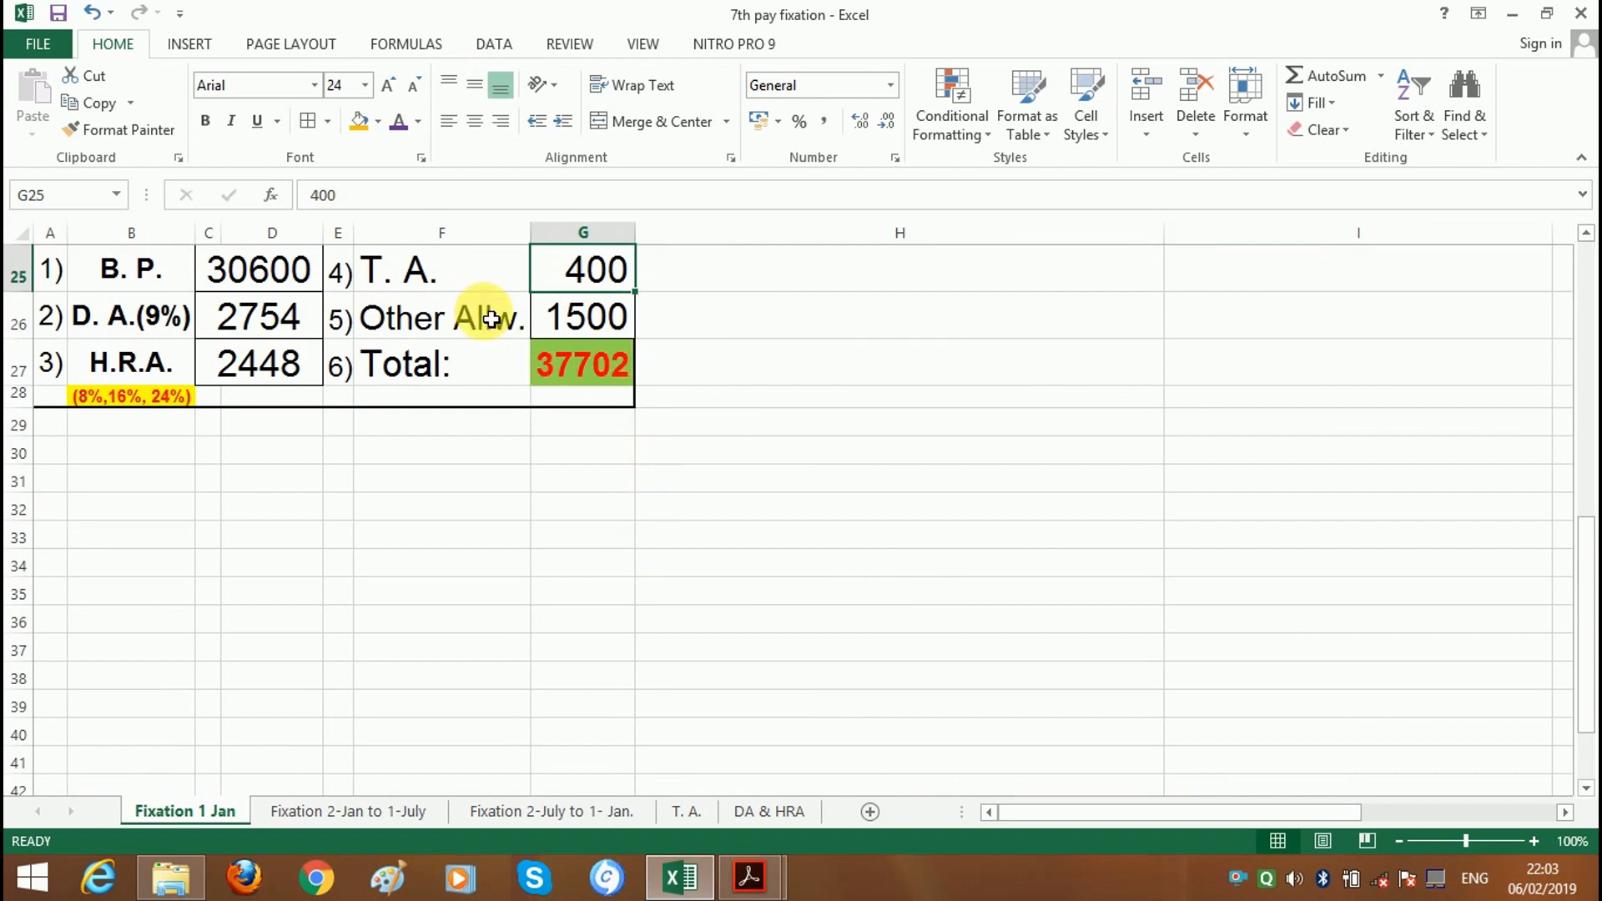
{"action": "left_click", "coordinate": [589, 327]}
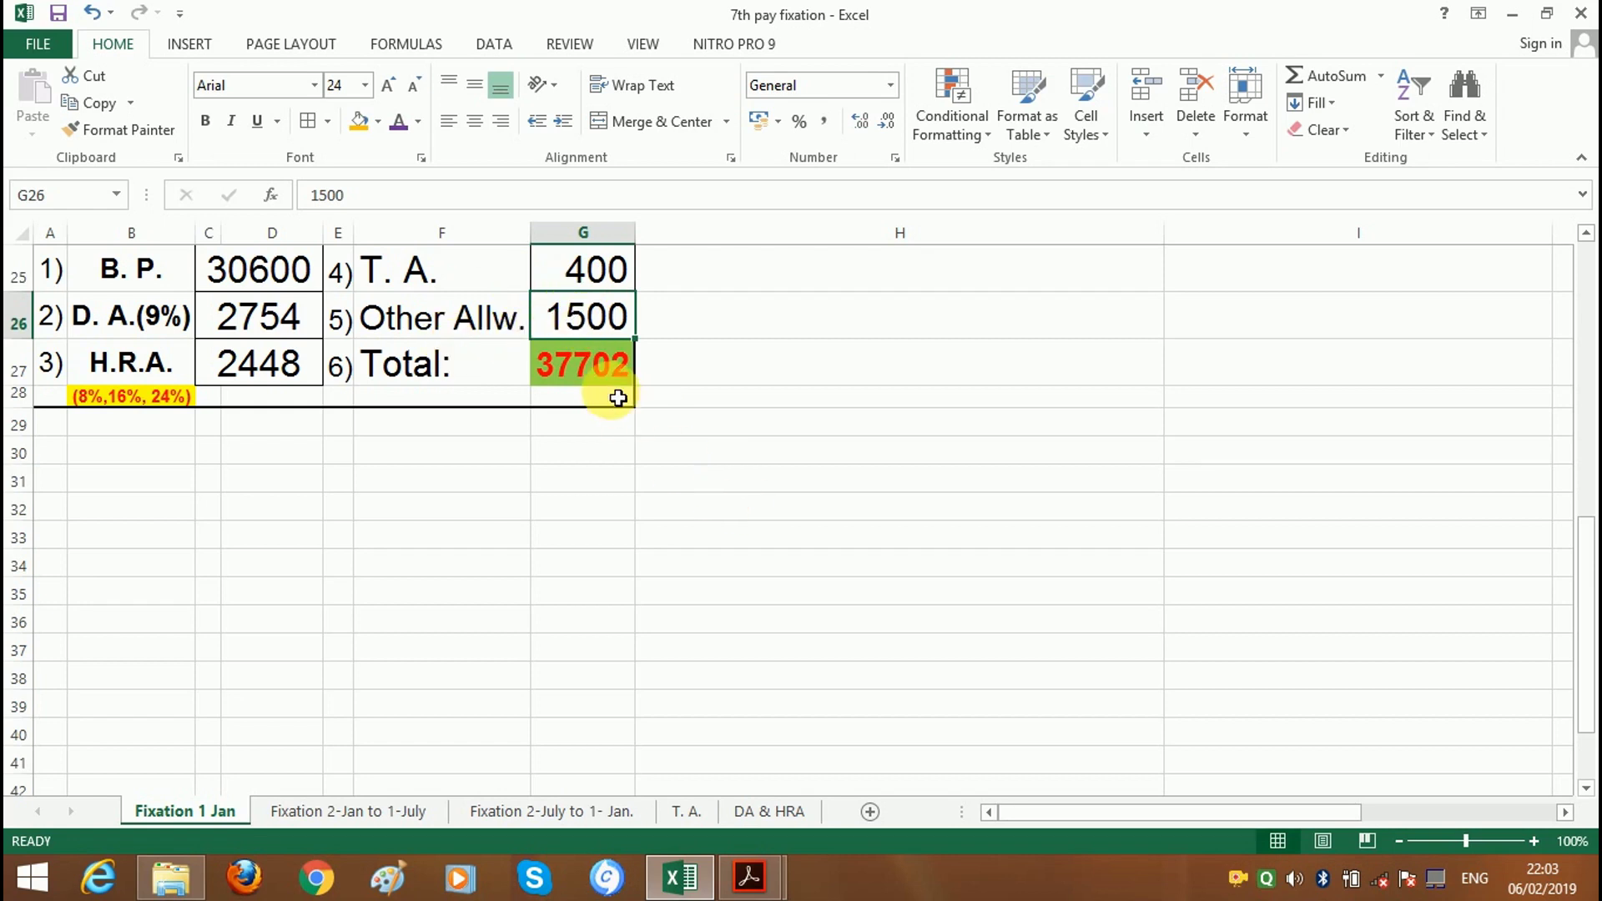
{"action": "left_click", "coordinate": [597, 367]}
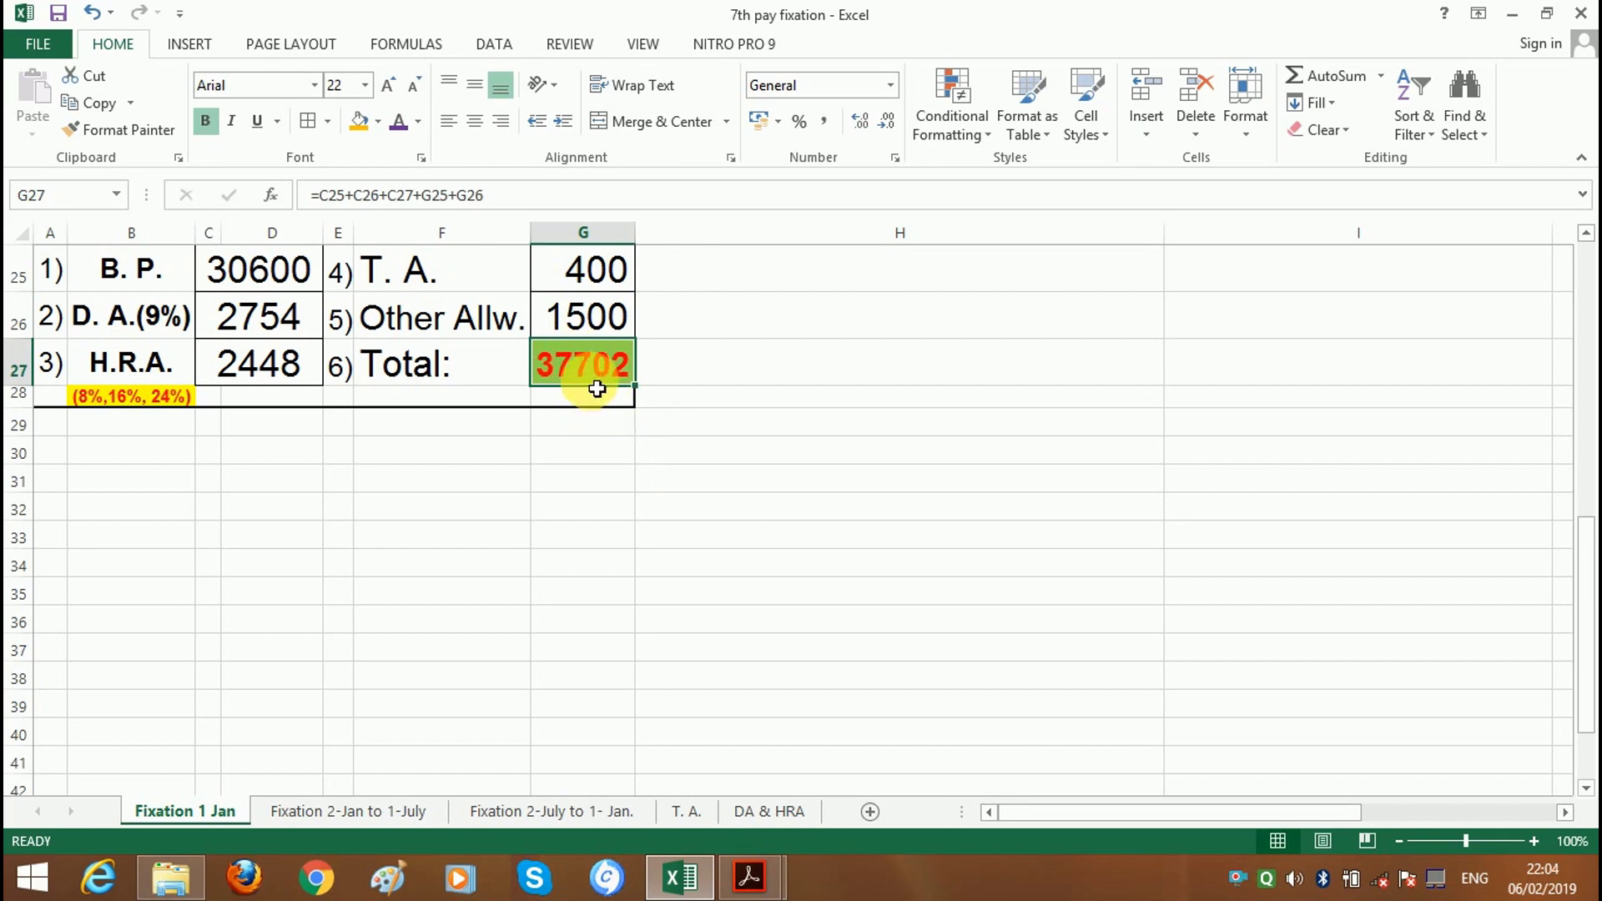
- Recheck the 01/01/2019 basic pay date against the 37702 total salary formula
{"action": "scroll", "coordinate": [591, 379], "scroll_direction": "up", "scroll_amount": 1}
{"action": "scroll", "coordinate": [591, 379], "scroll_direction": "up", "scroll_amount": 1}
{"action": "left_click", "coordinate": [698, 434]}
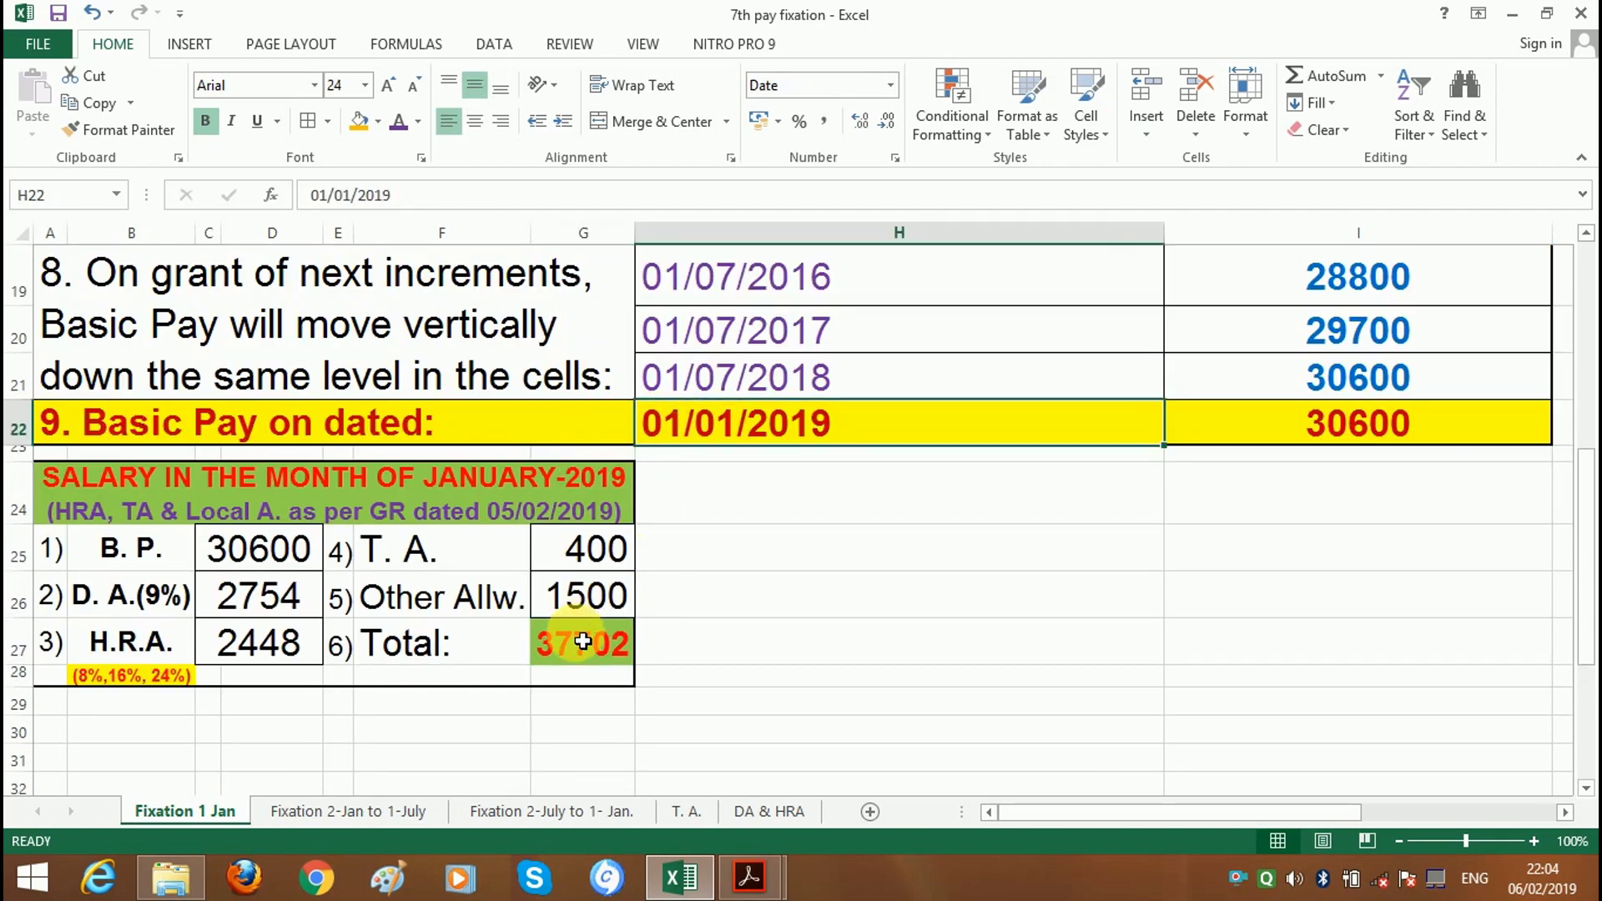
{"action": "left_click", "coordinate": [576, 641]}
{"action": "scroll", "coordinate": [976, 522], "scroll_direction": "up", "scroll_amount": 5}
{"action": "scroll", "coordinate": [976, 522], "scroll_direction": "up", "scroll_amount": 1}
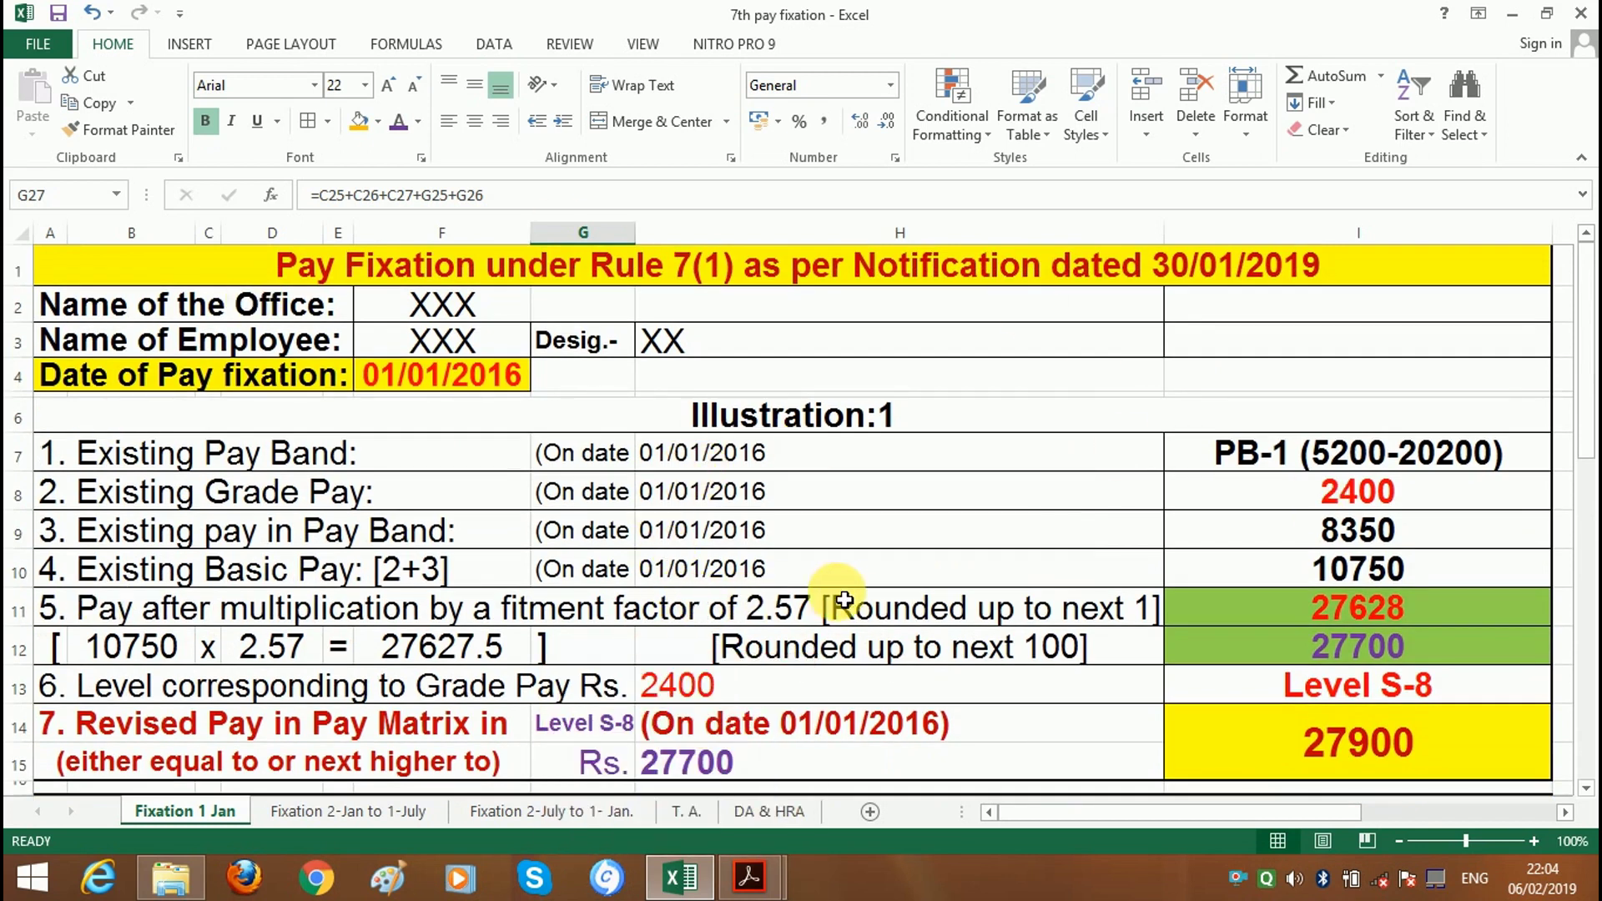
{"action": "scroll", "coordinate": [845, 606], "scroll_direction": "down", "scroll_amount": 4}
{"action": "scroll", "coordinate": [846, 606], "scroll_direction": "down", "scroll_amount": 5}
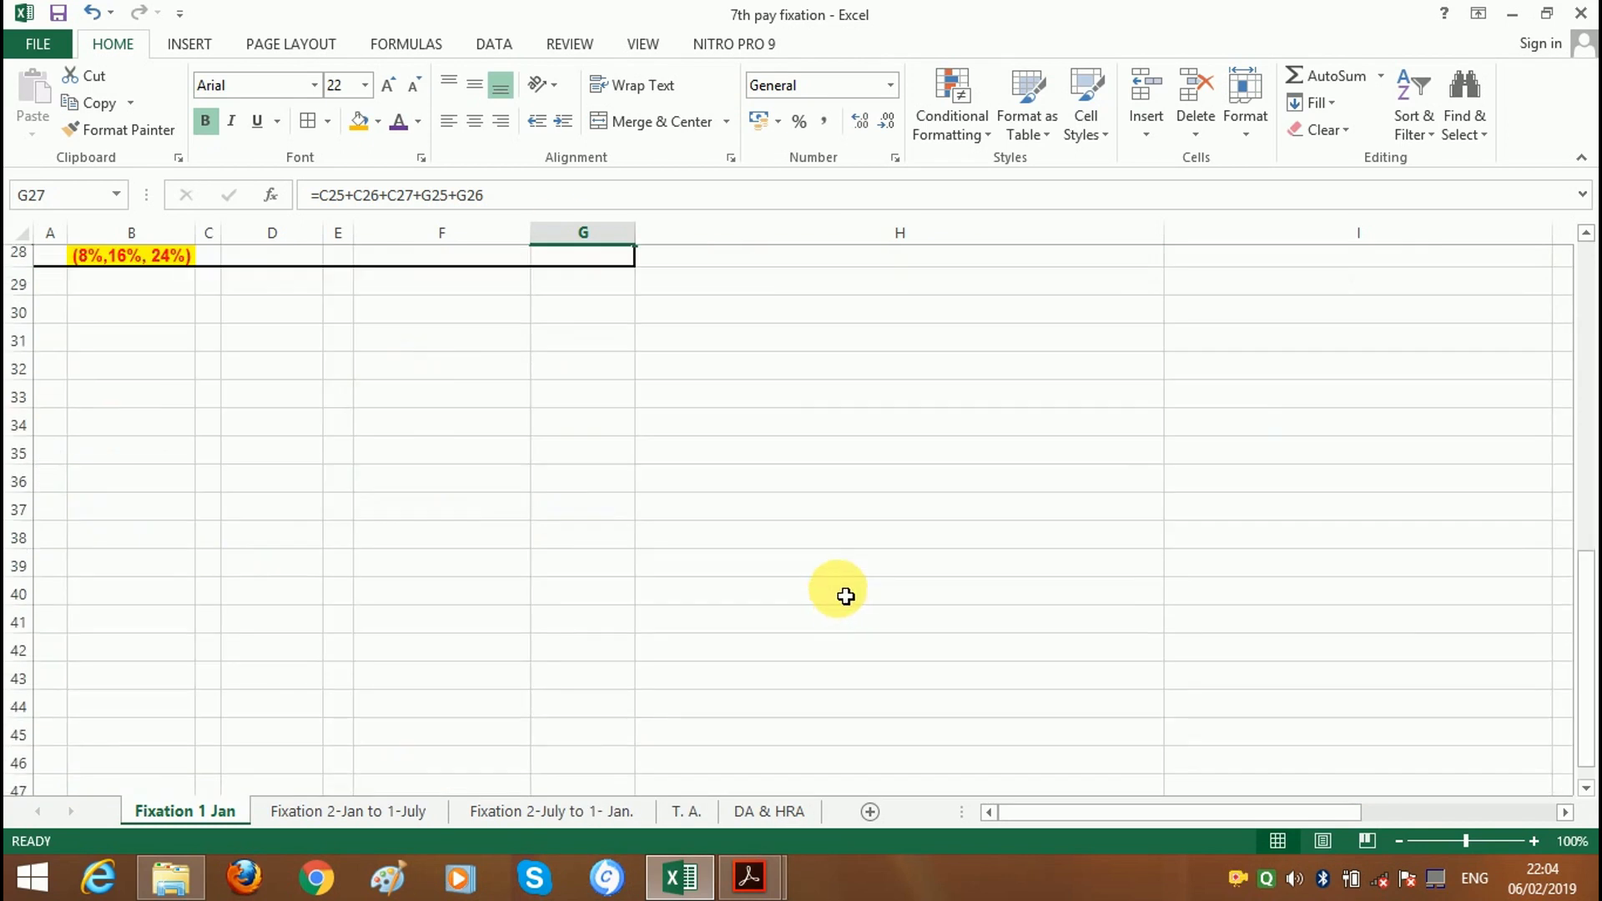
{"action": "scroll", "coordinate": [843, 601], "scroll_direction": "up", "scroll_amount": 4}
{"action": "scroll", "coordinate": [828, 598], "scroll_direction": "up", "scroll_amount": 1}
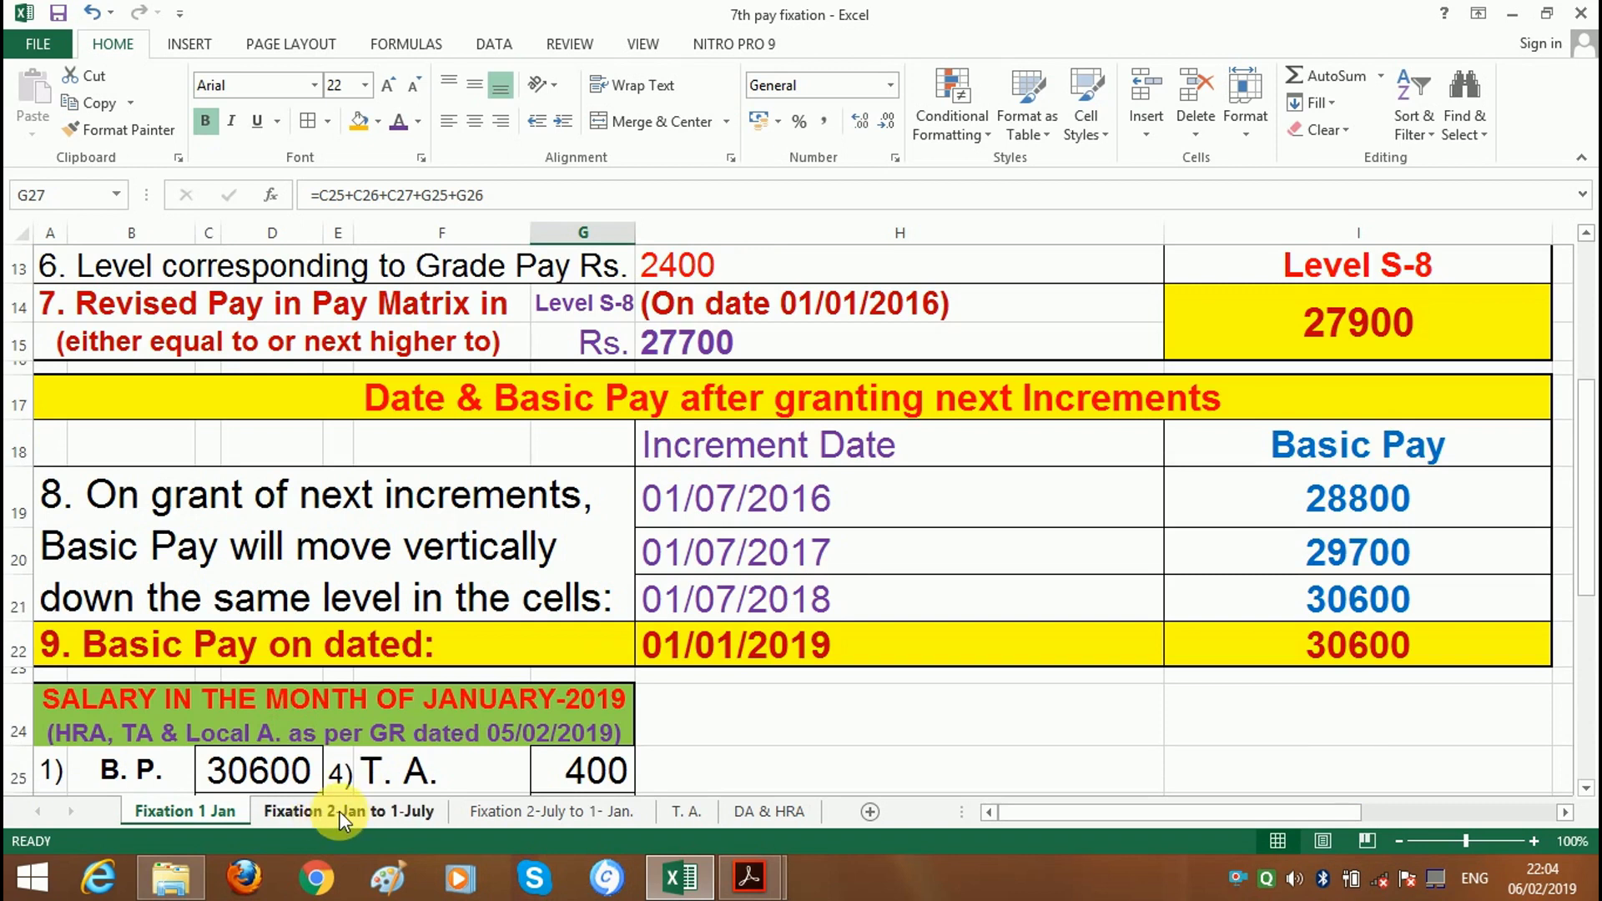
- Check fixation date 02/01/2016, its 2-Jan to 1-July note, and revised pay 25500 in I13
{"action": "left_click", "coordinate": [339, 811]}
{"action": "scroll", "coordinate": [373, 579], "scroll_direction": "up", "scroll_amount": 4}
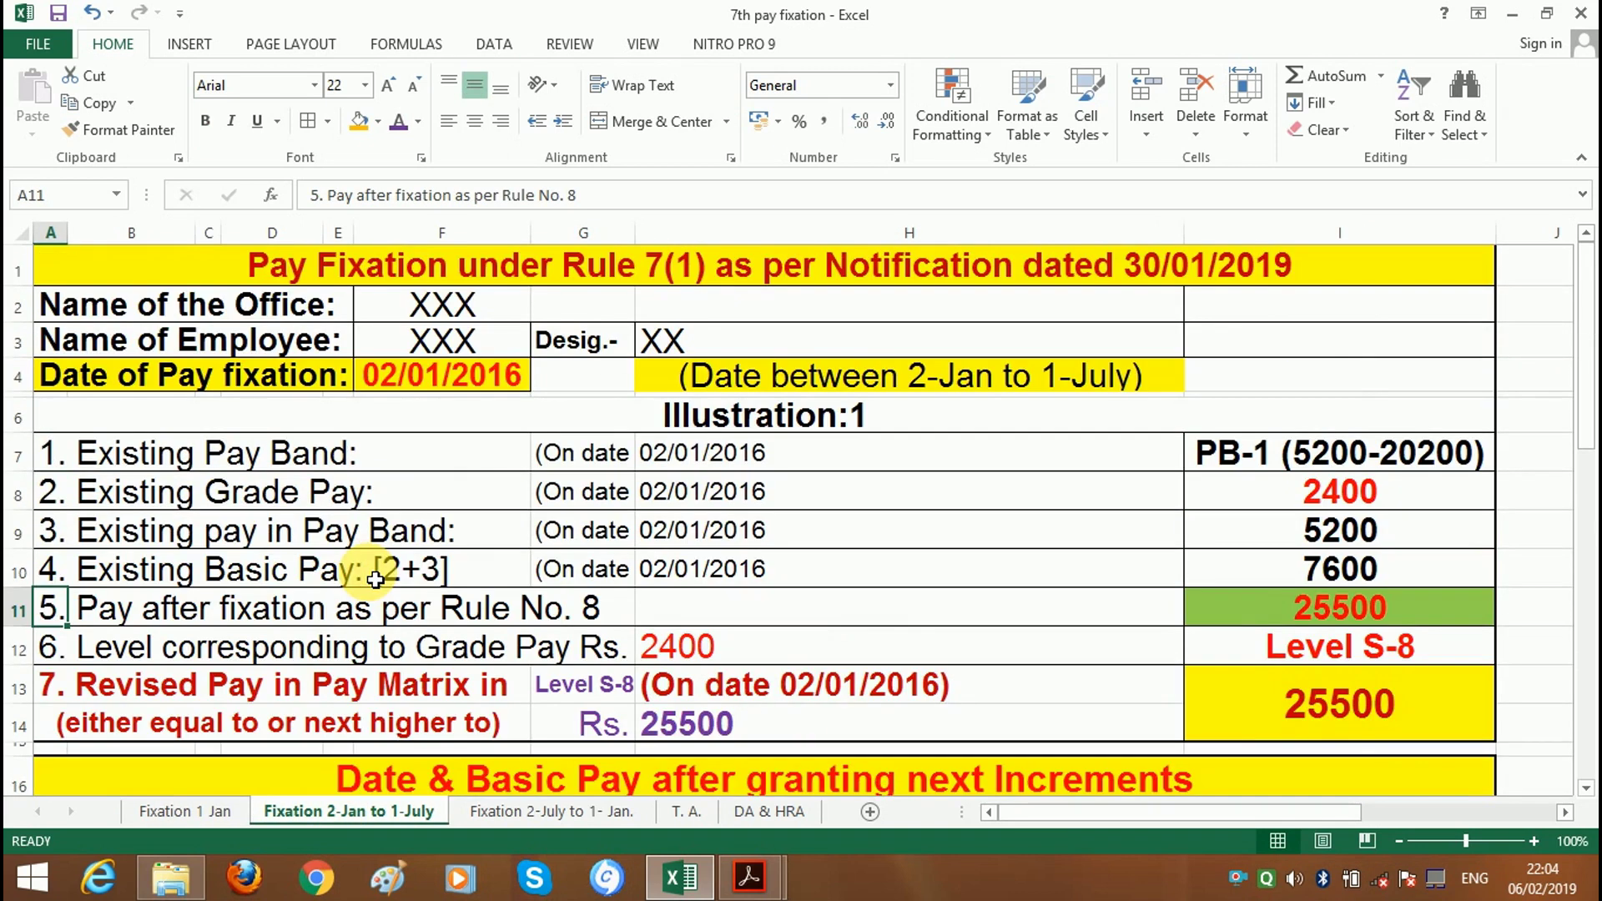
{"action": "left_click", "coordinate": [412, 383]}
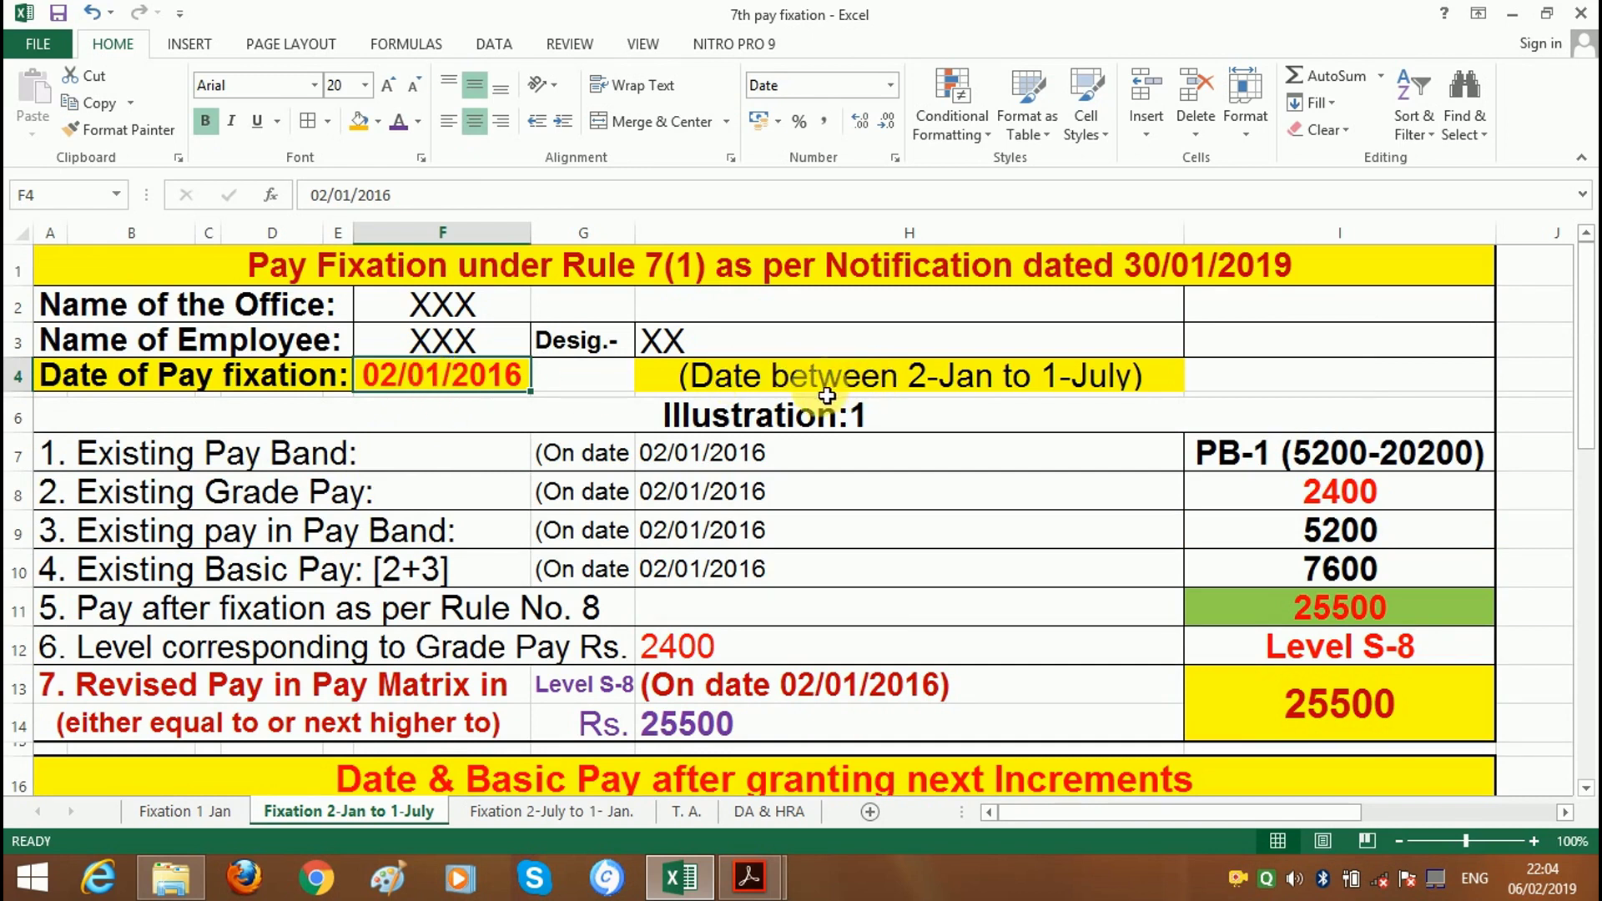
{"action": "left_click", "coordinate": [936, 386]}
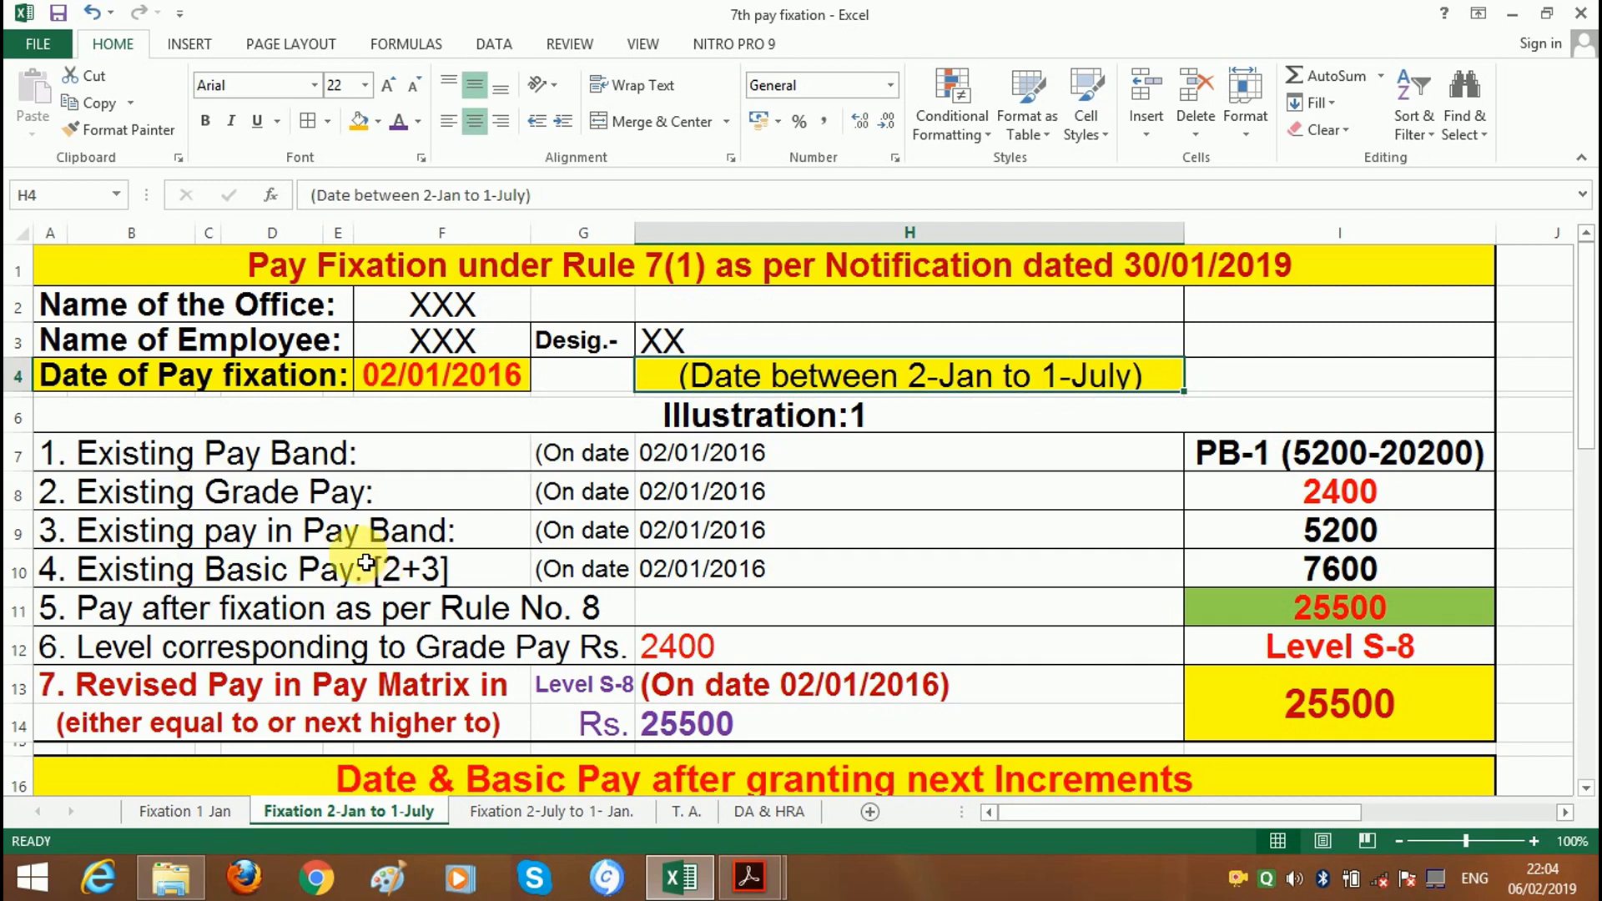
{"action": "left_click", "coordinate": [437, 386]}
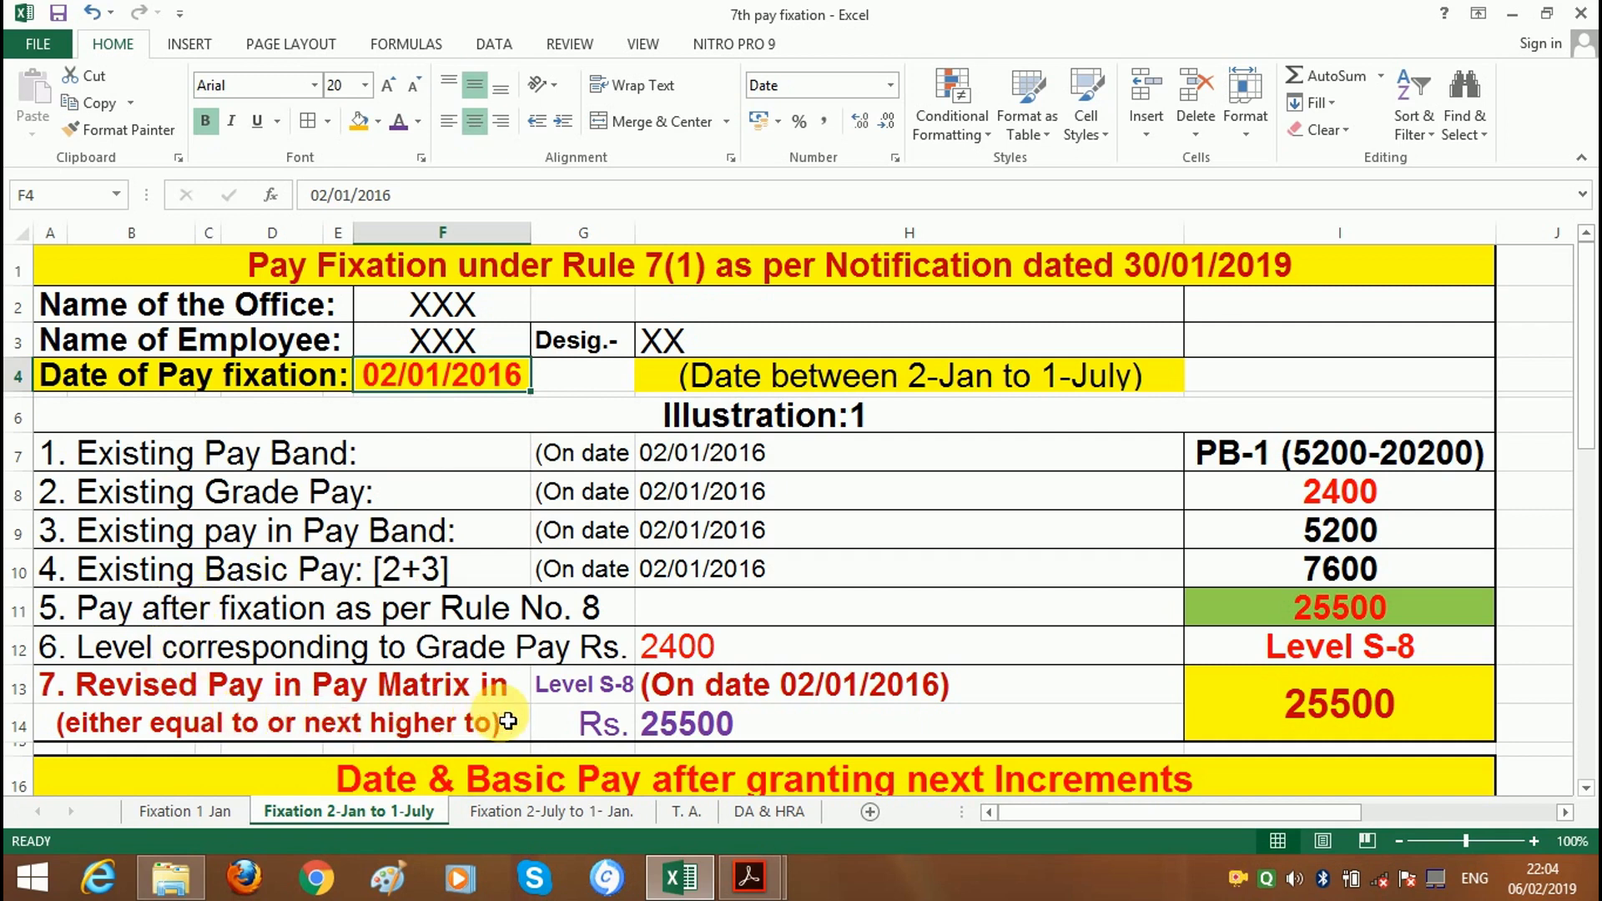
{"action": "left_click", "coordinate": [1331, 709]}
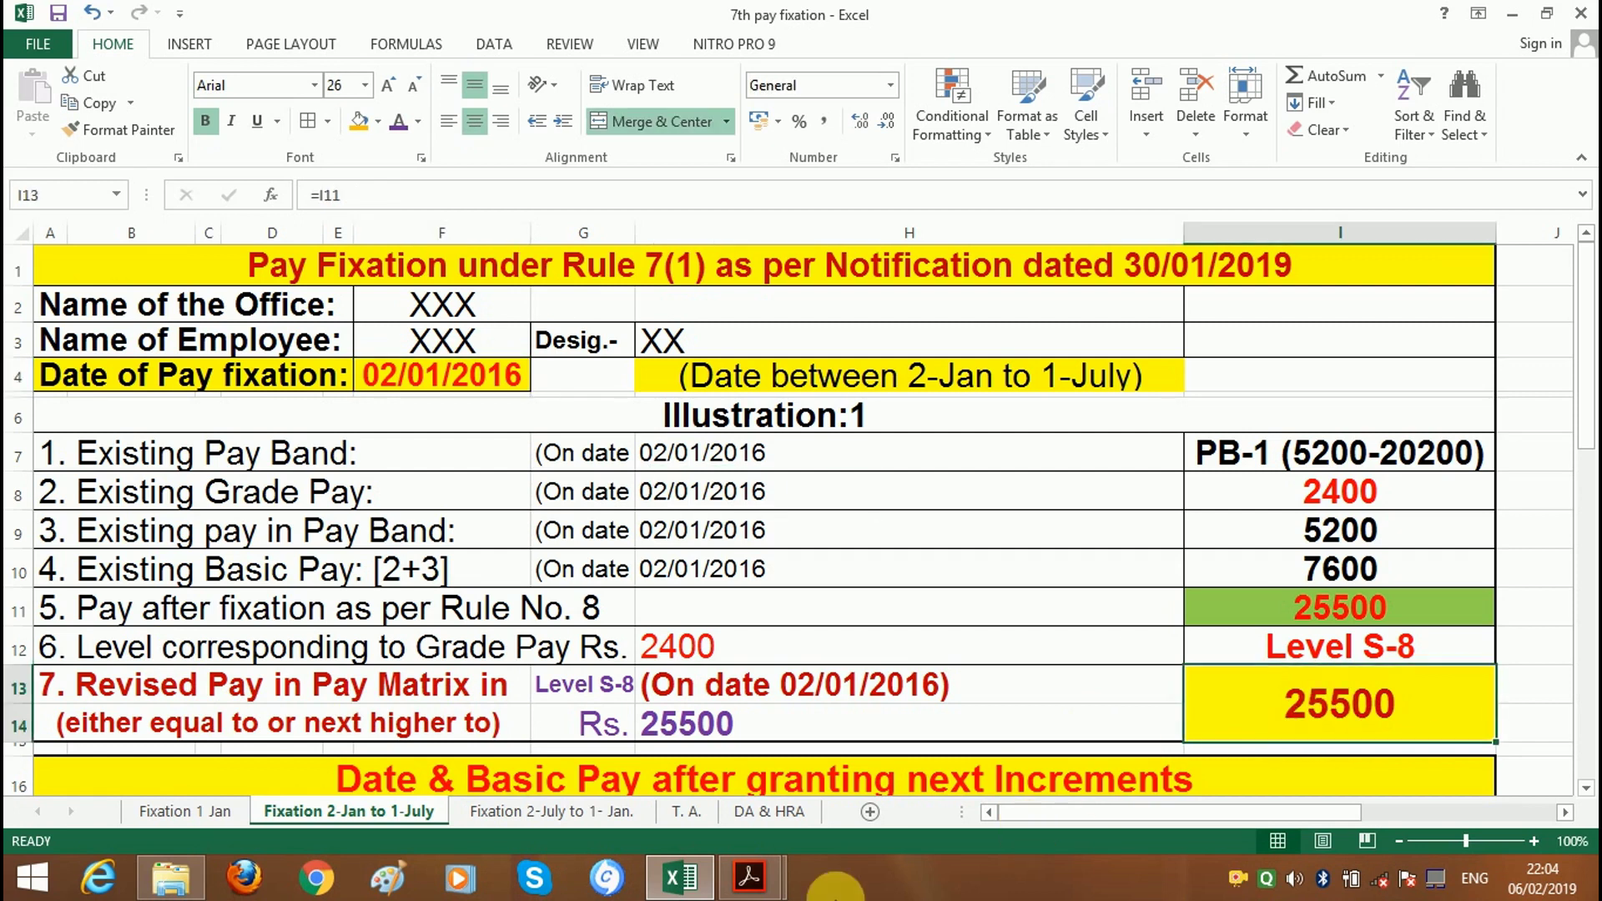
{"action": "left_click", "coordinate": [895, 788]}
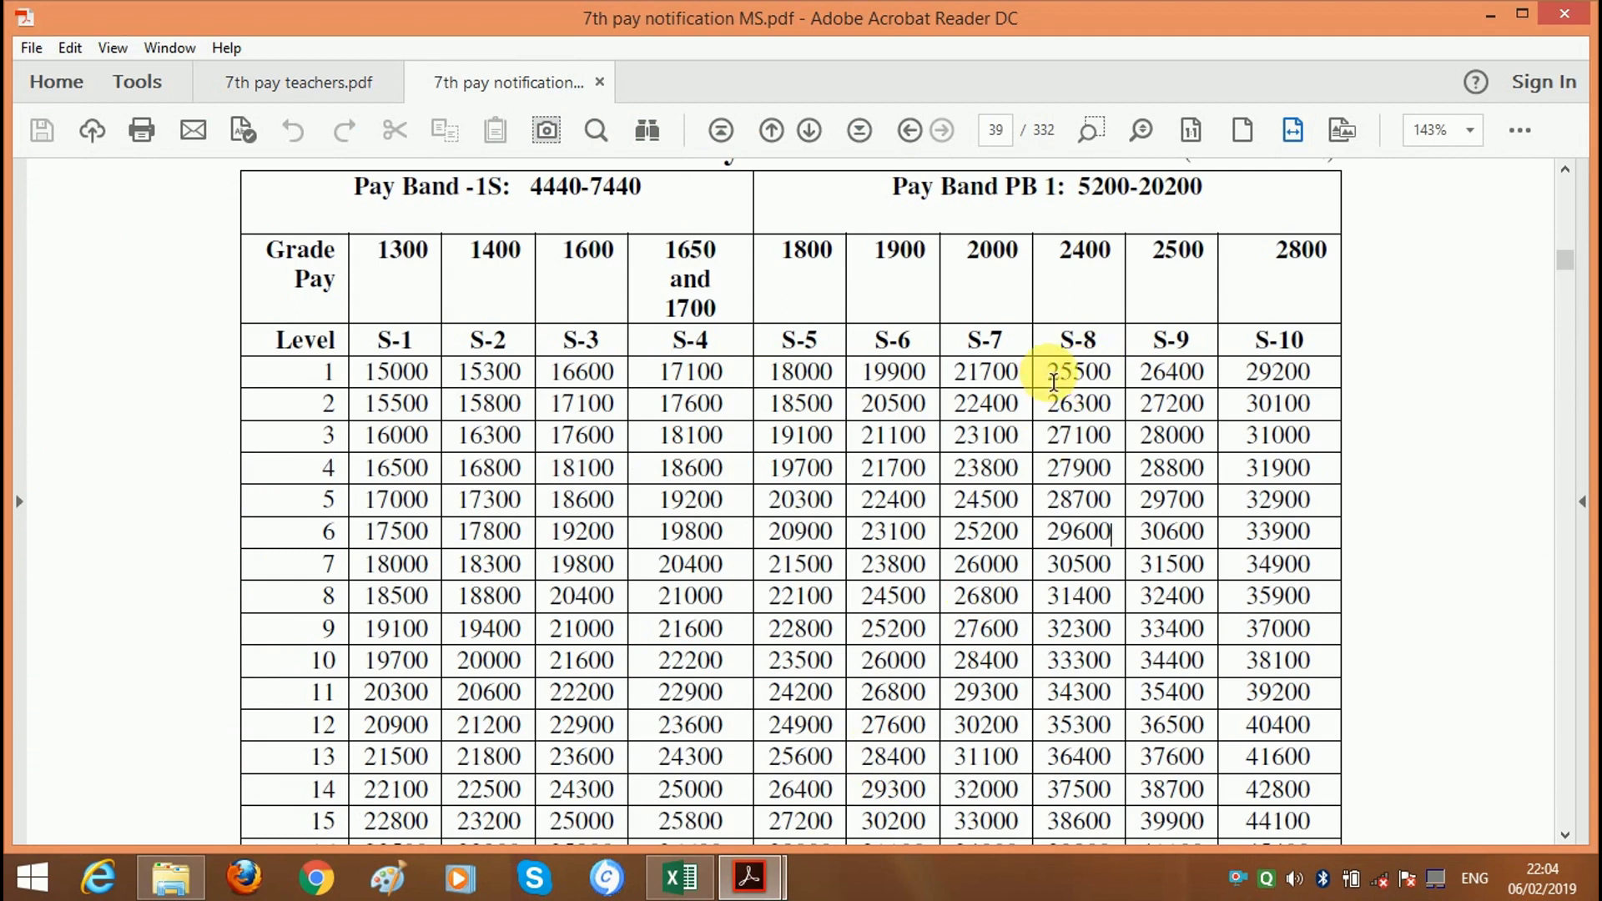
- Highlight 25500 at S-8 level 1, then go back to the workbook
{"action": "left_click_drag", "start_coordinate": [1048, 374], "coordinate": [1108, 382]}
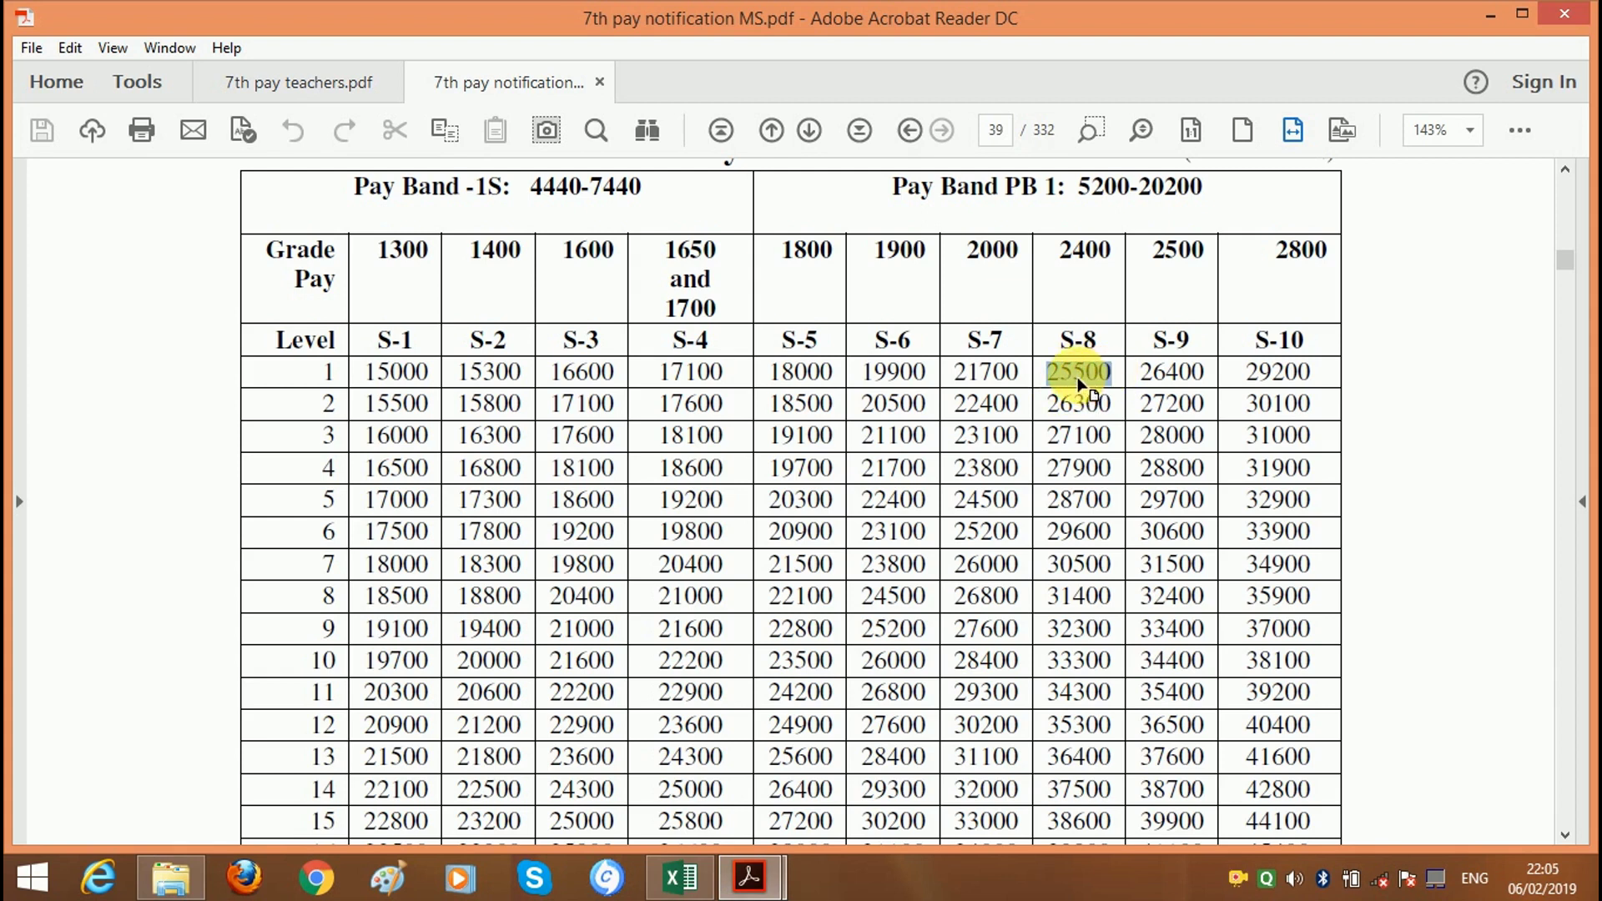
{"action": "left_click", "coordinate": [680, 877]}
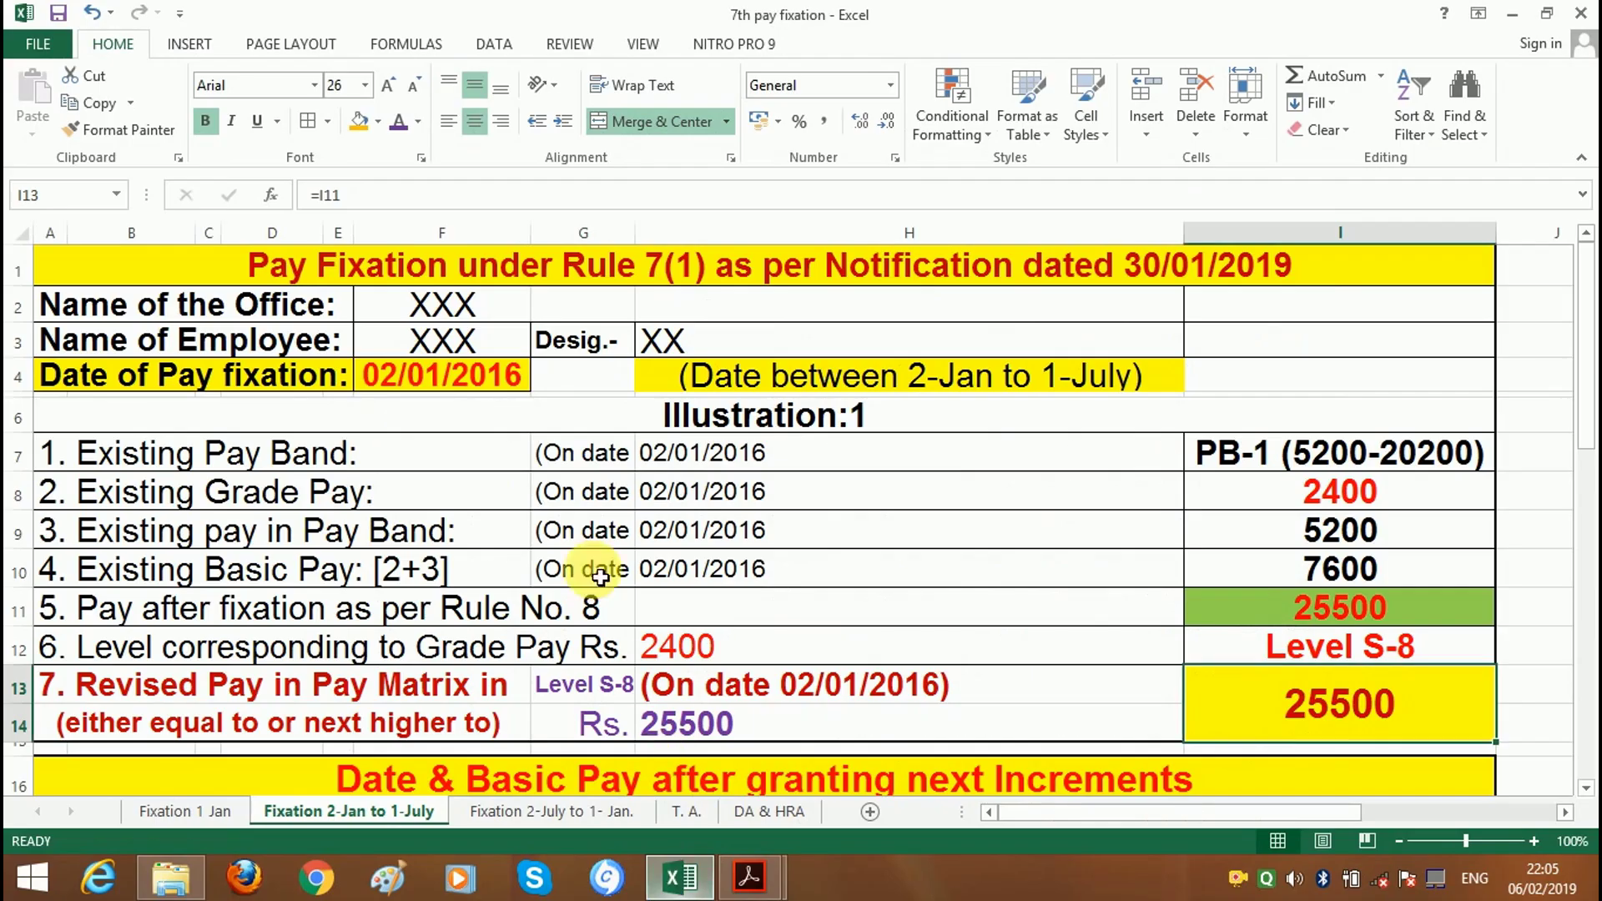
{"action": "left_click", "coordinate": [431, 389]}
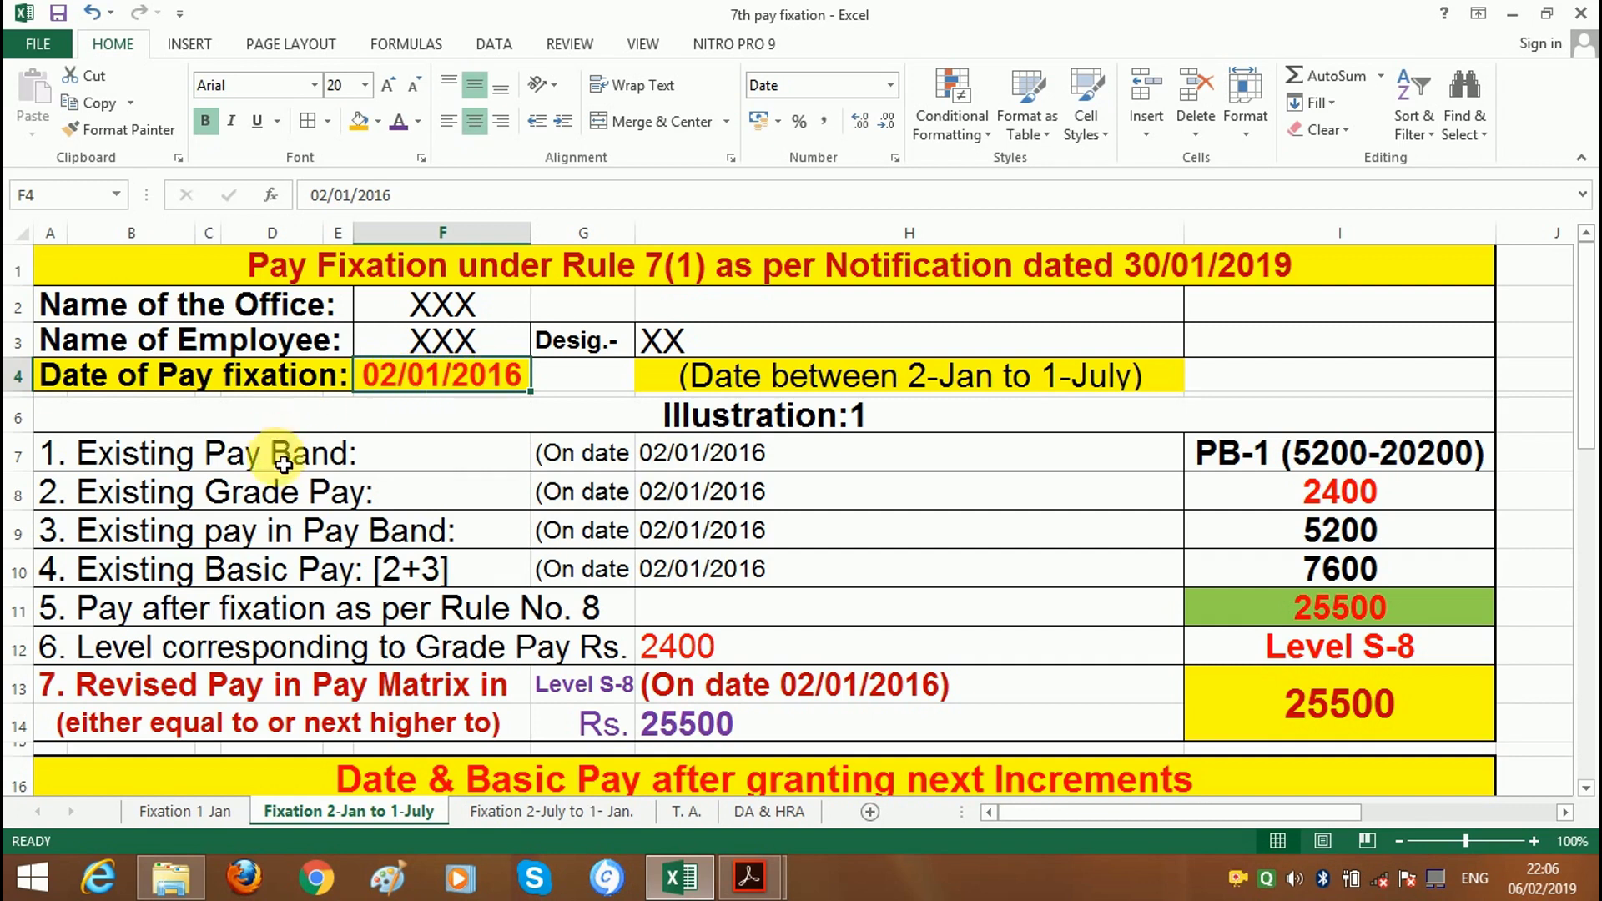
{"action": "left_click", "coordinate": [1342, 719]}
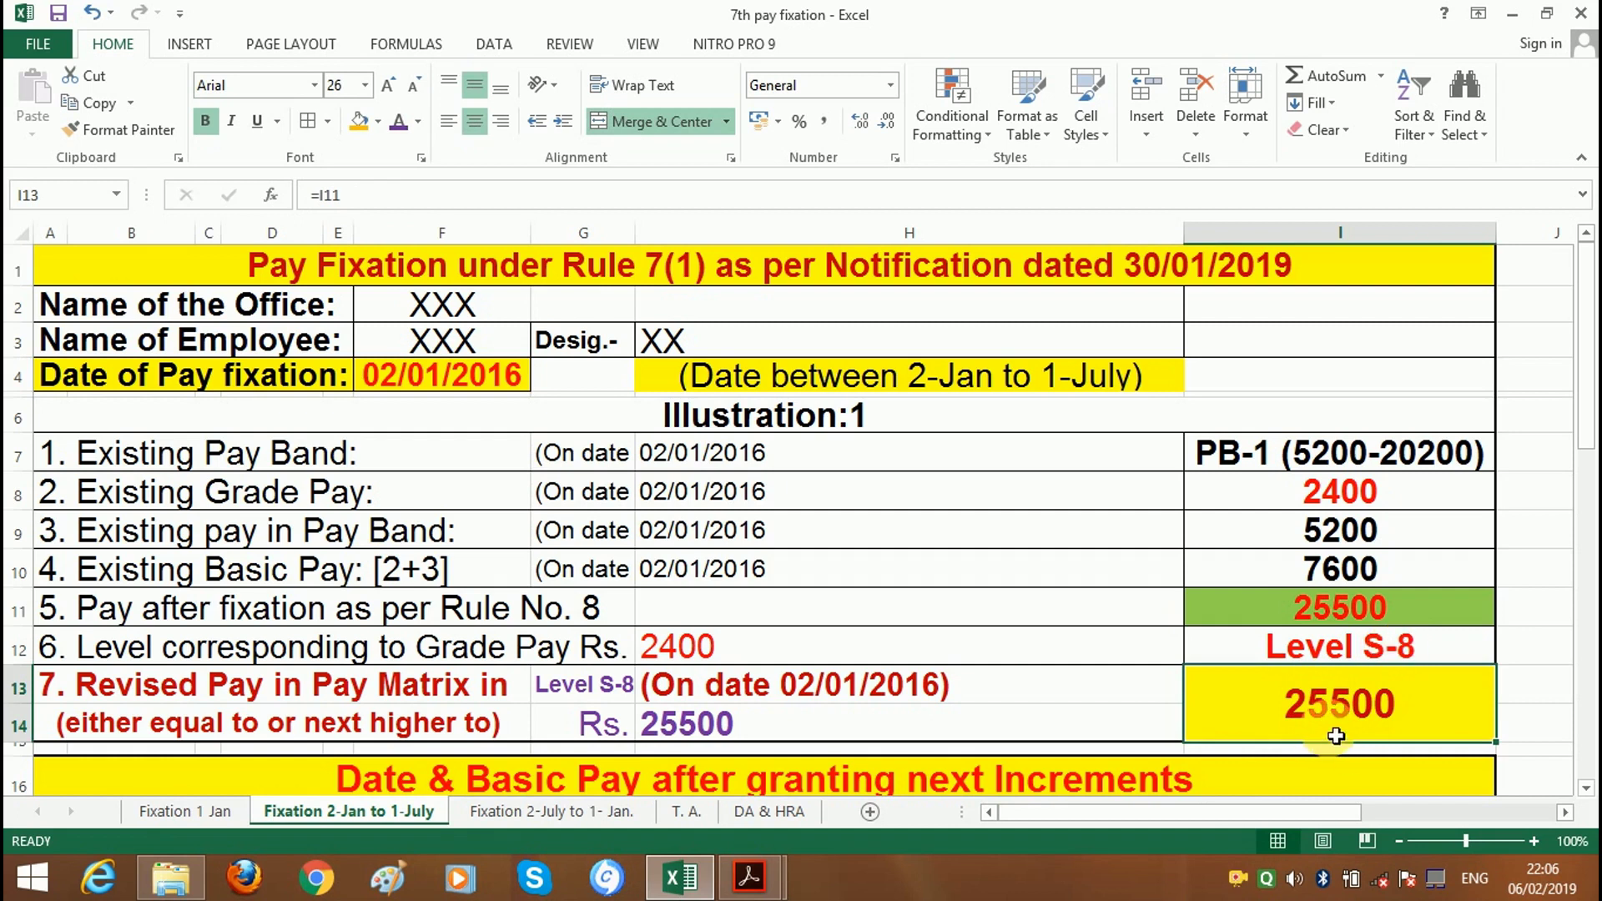
{"action": "scroll", "coordinate": [1014, 678], "scroll_direction": "down", "scroll_amount": 1}
{"action": "scroll", "coordinate": [1014, 676], "scroll_direction": "down", "scroll_amount": 1}
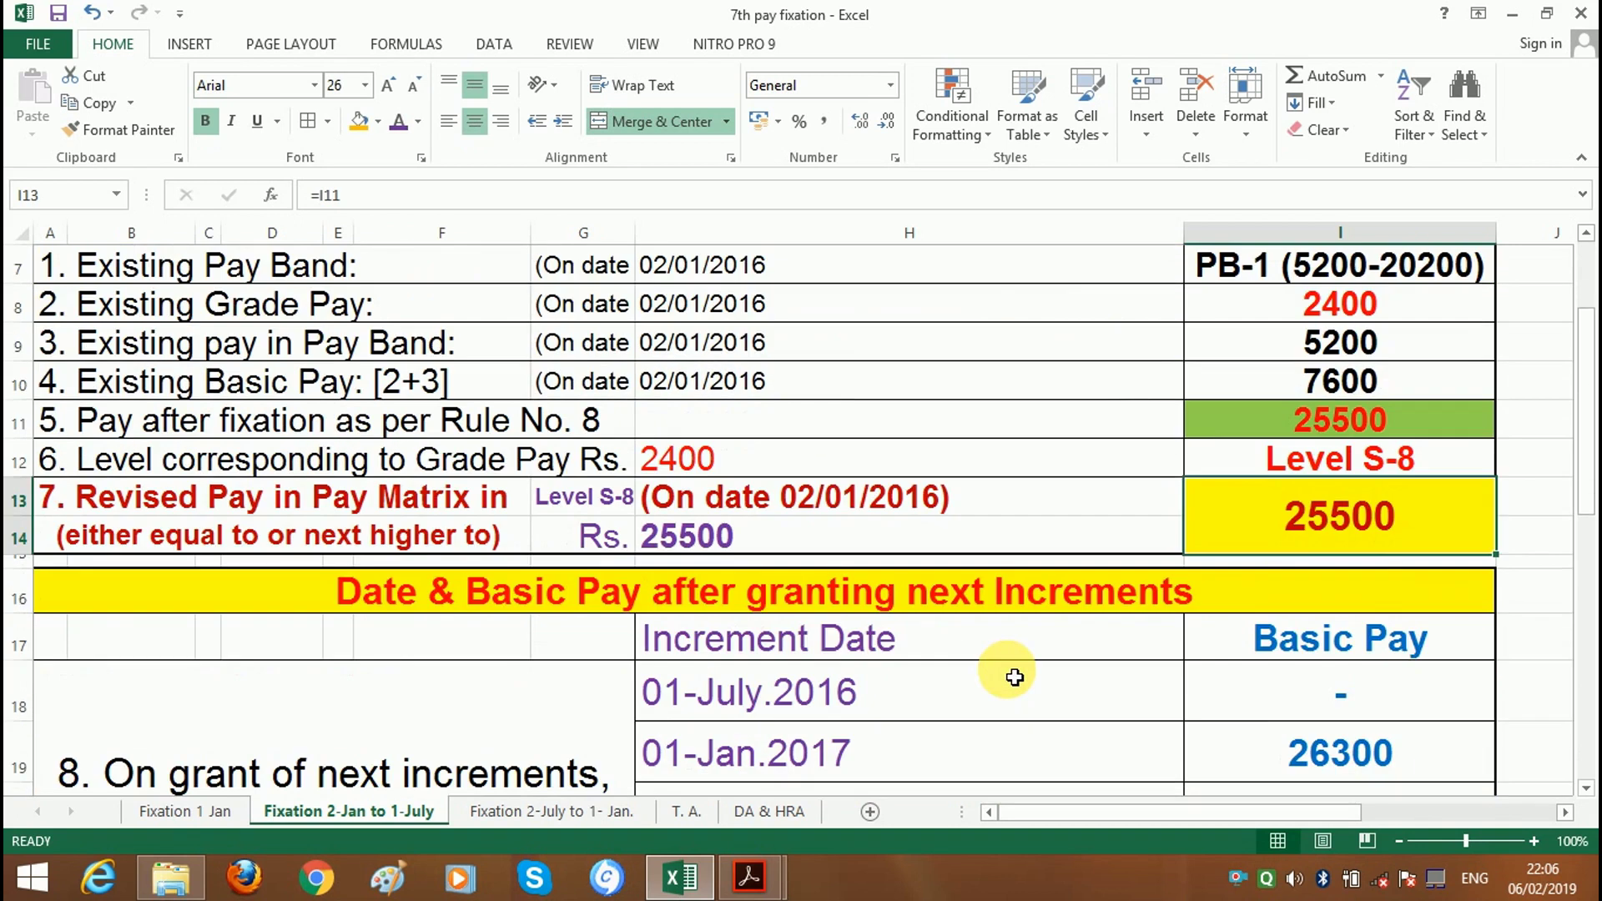
{"action": "scroll", "coordinate": [1015, 672], "scroll_direction": "down", "scroll_amount": 1}
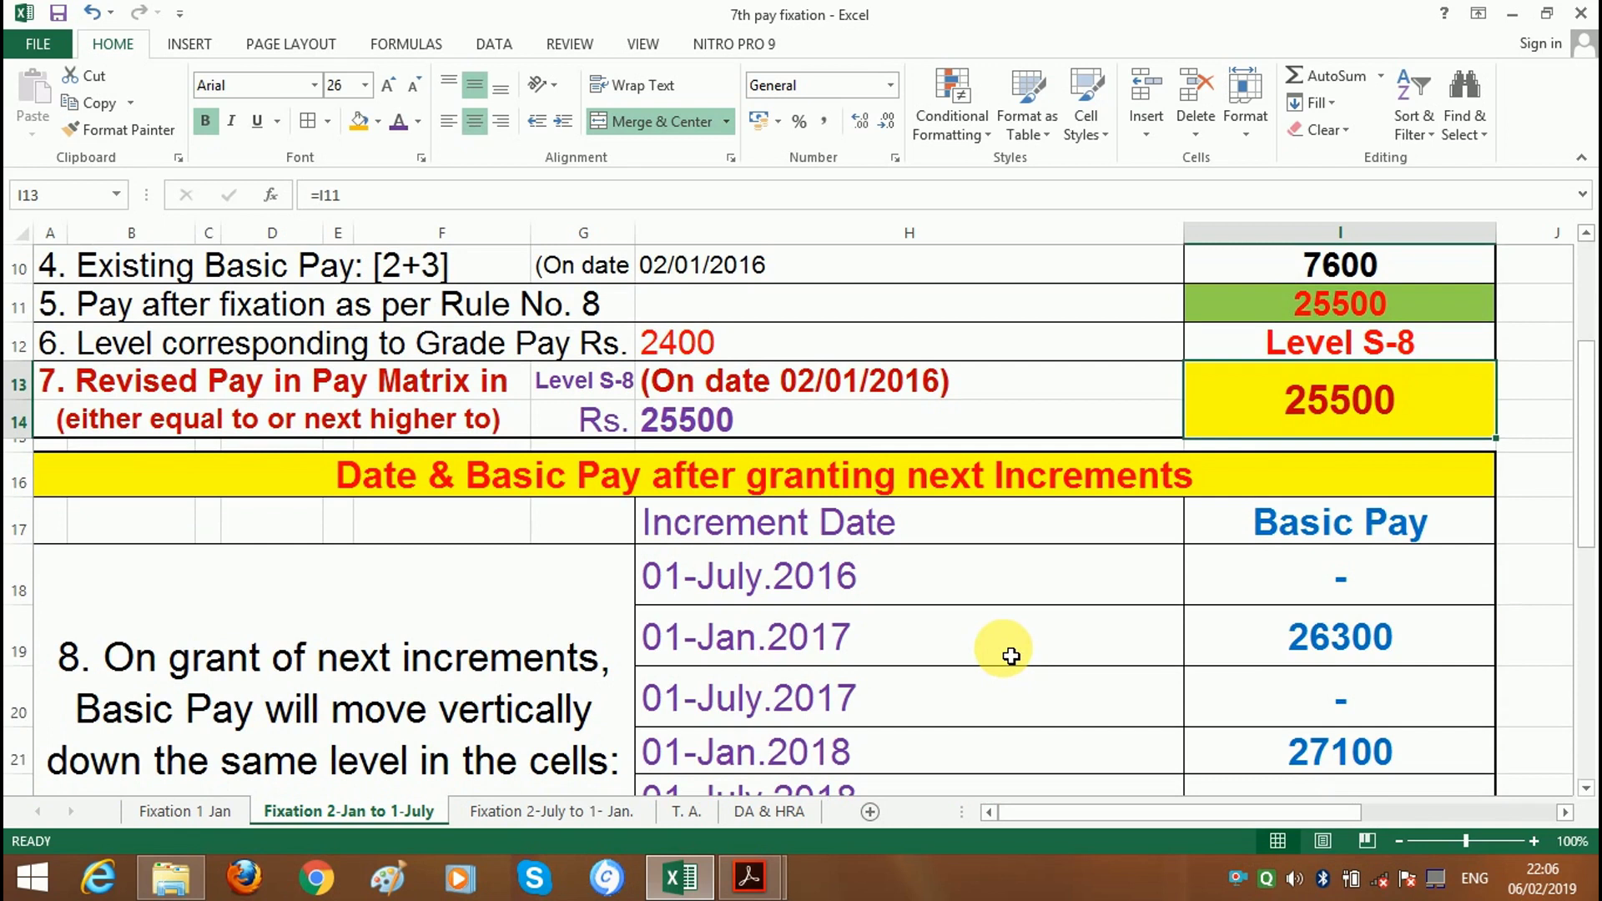
{"action": "scroll", "coordinate": [1002, 646], "scroll_direction": "up", "scroll_amount": 3}
{"action": "left_click", "coordinate": [450, 375]}
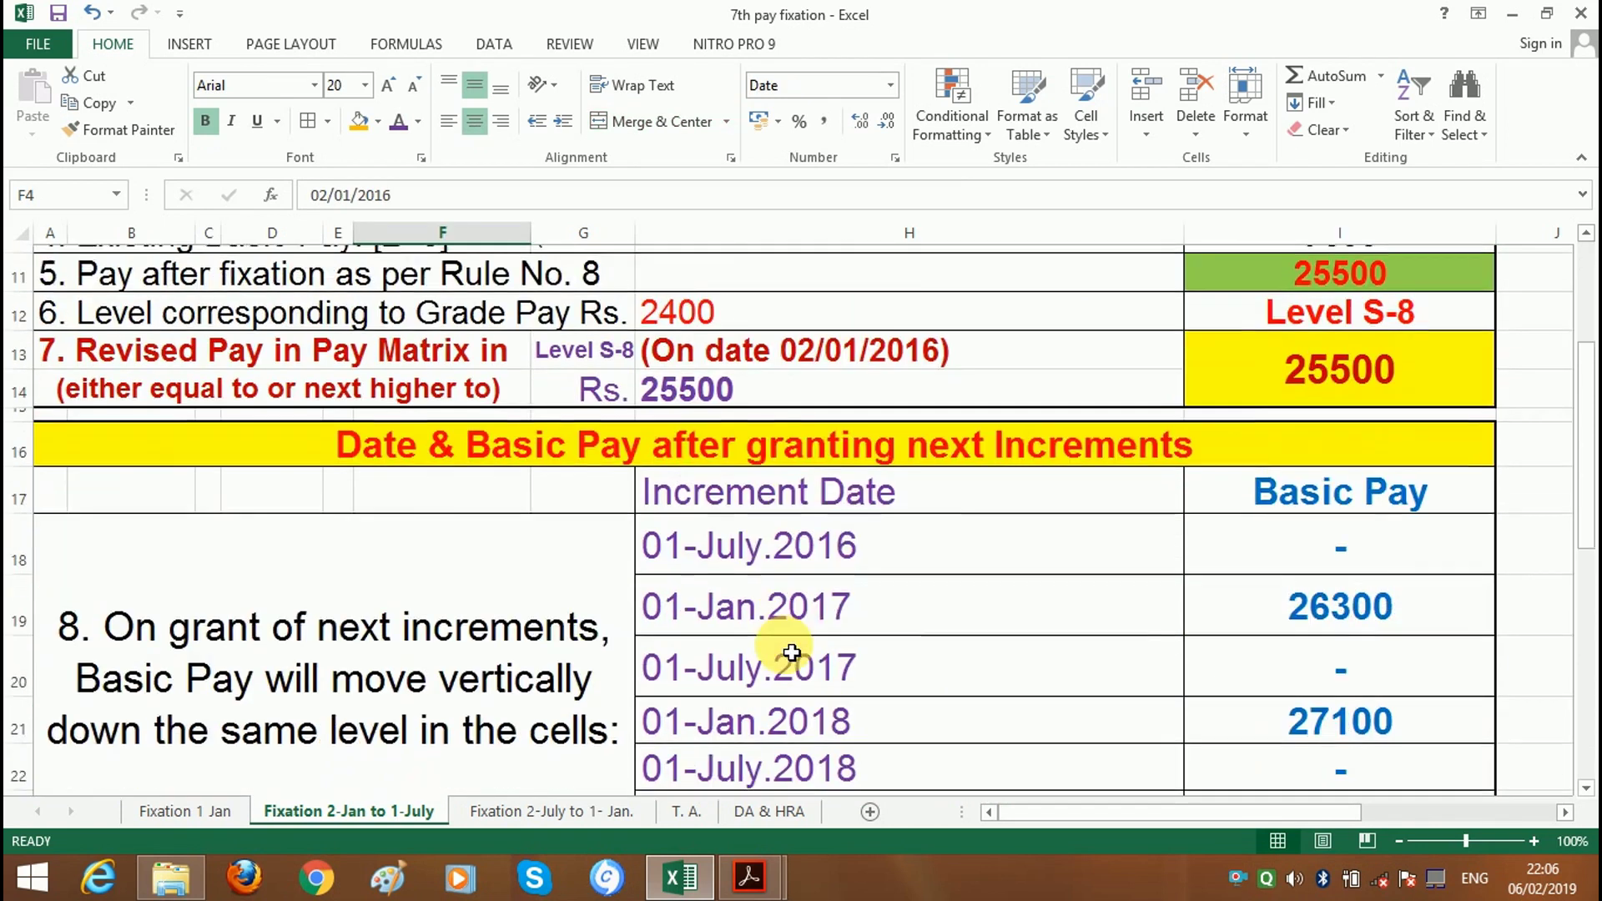
{"action": "scroll", "coordinate": [780, 647], "scroll_direction": "down", "scroll_amount": 3}
{"action": "scroll", "coordinate": [780, 618], "scroll_direction": "down", "scroll_amount": 1}
{"action": "left_click", "coordinate": [759, 479]}
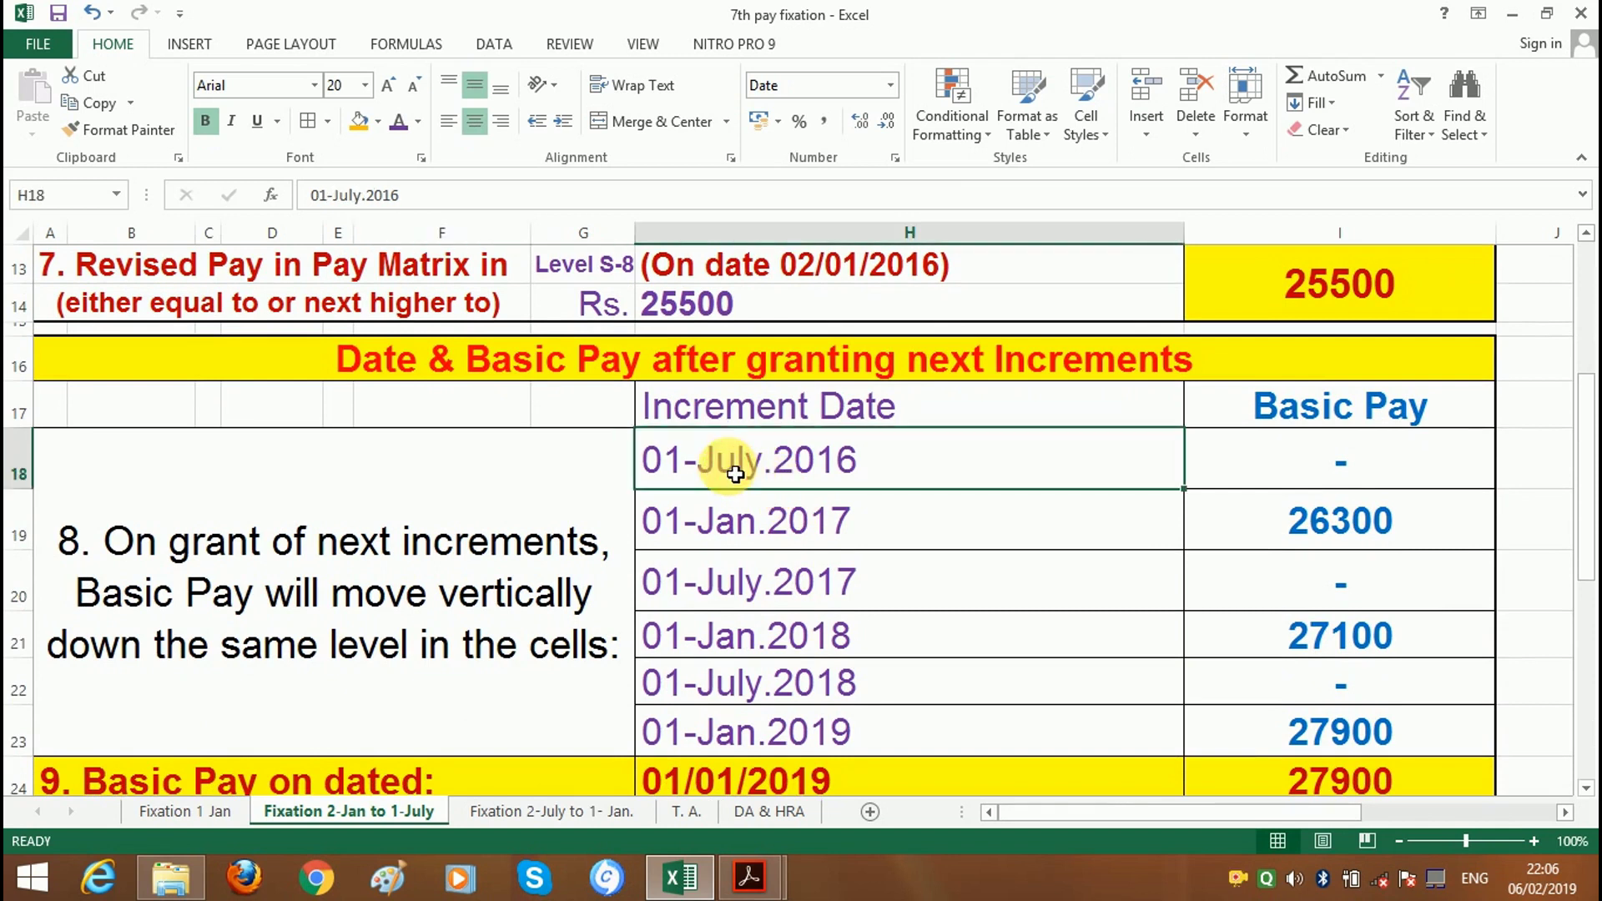
{"action": "left_click", "coordinate": [1392, 473]}
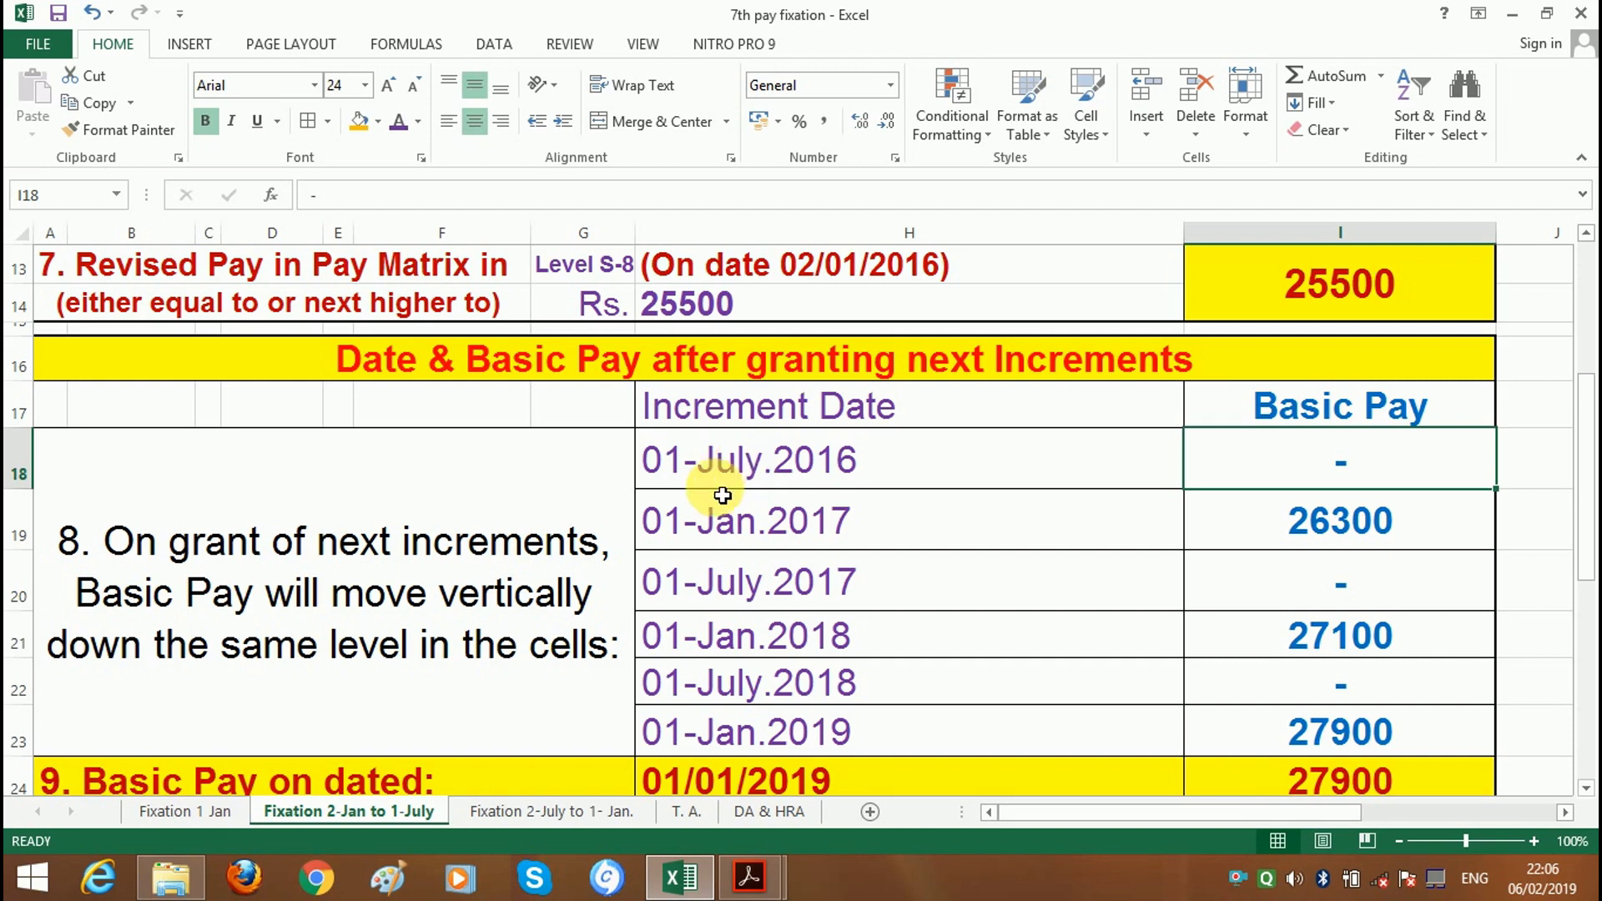
{"action": "left_click", "coordinate": [731, 534]}
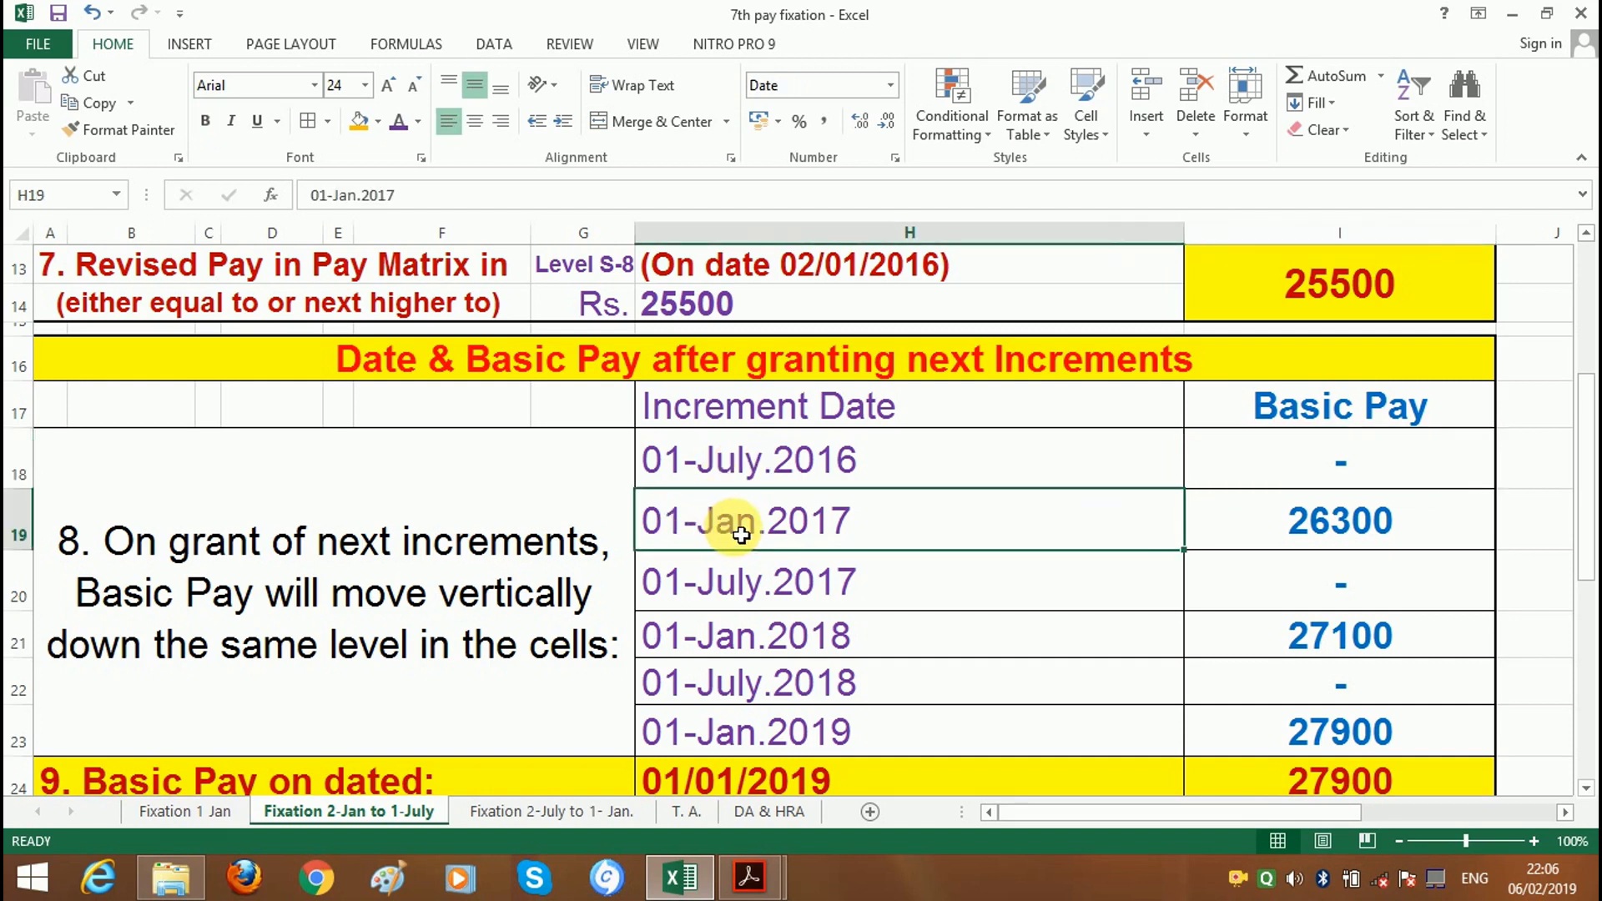
{"action": "left_click", "coordinate": [1376, 543]}
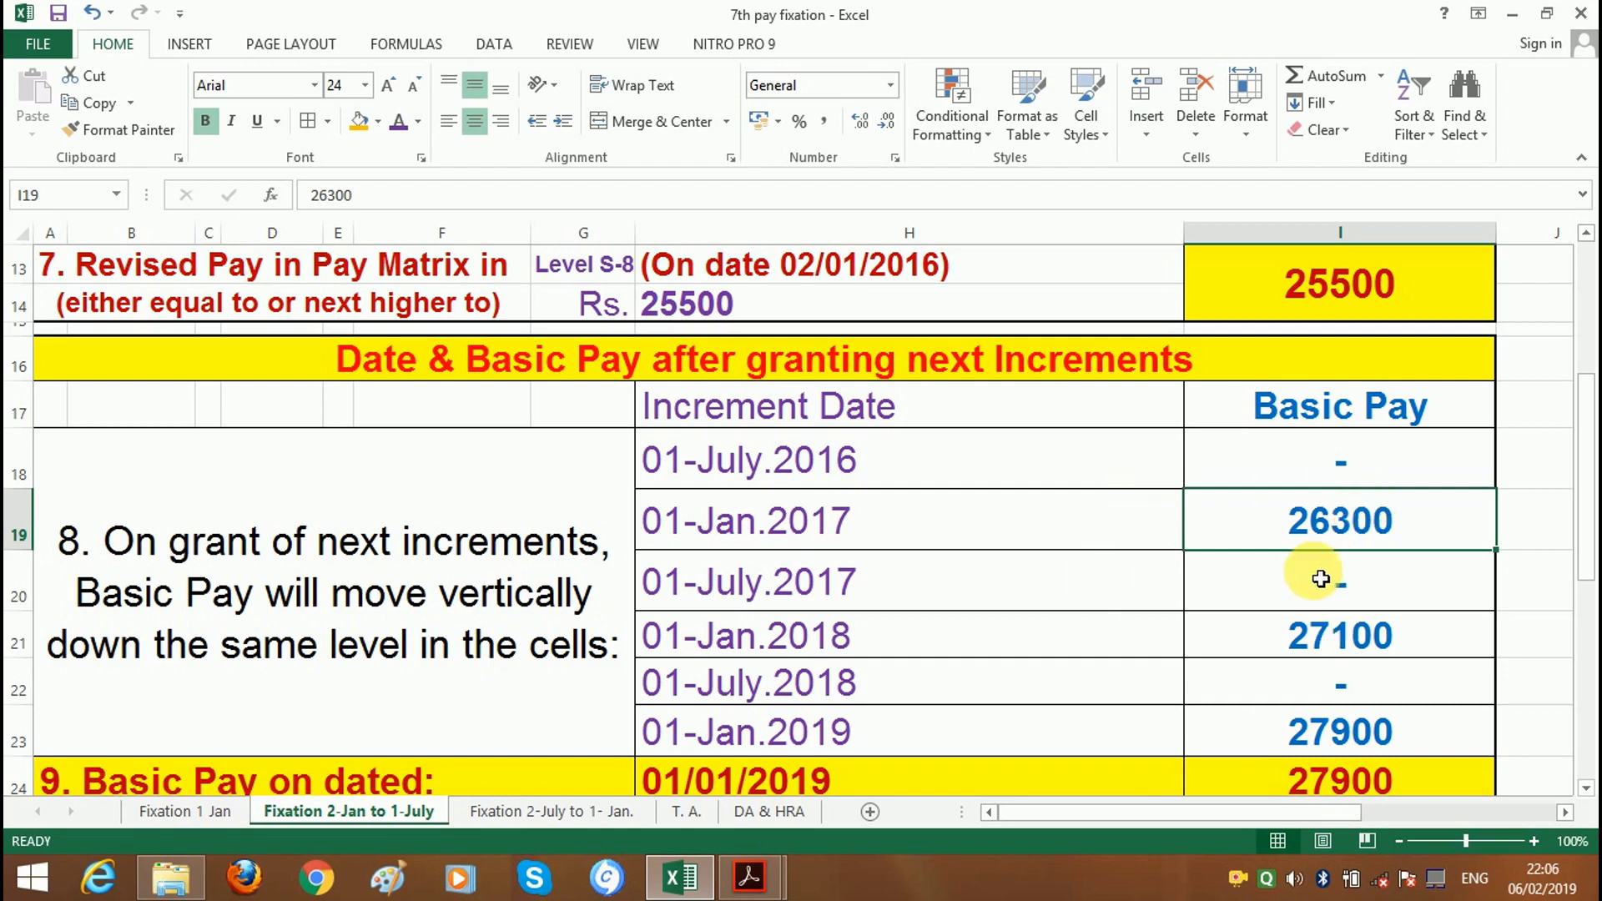
{"action": "left_click", "coordinate": [716, 648]}
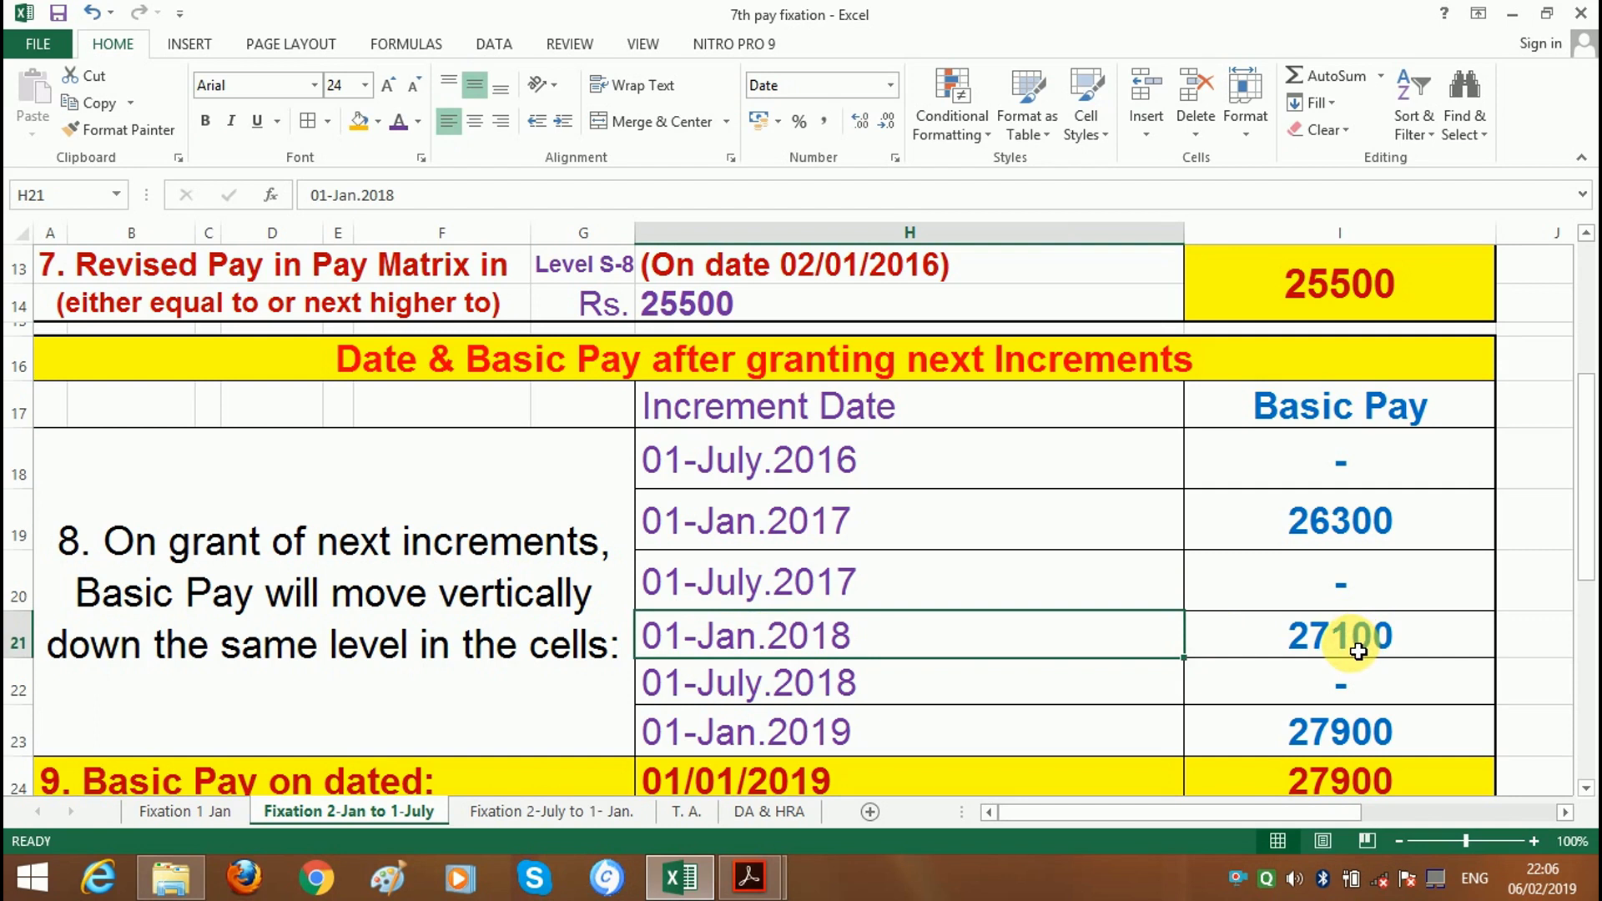
{"action": "left_click", "coordinate": [1358, 652]}
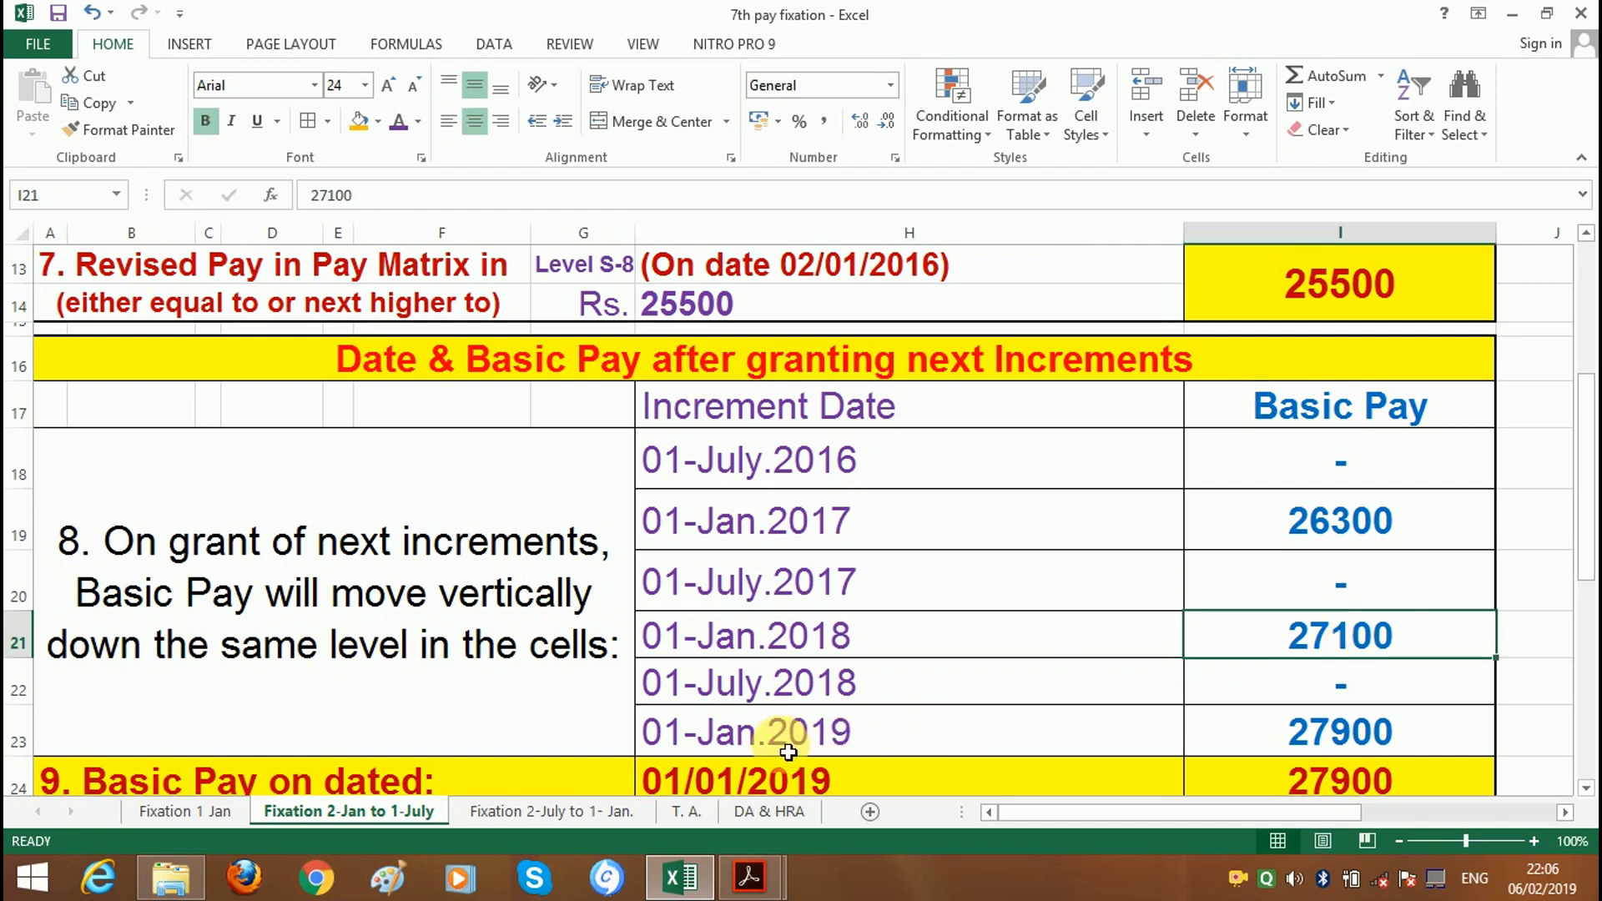
{"action": "left_click", "coordinate": [749, 745]}
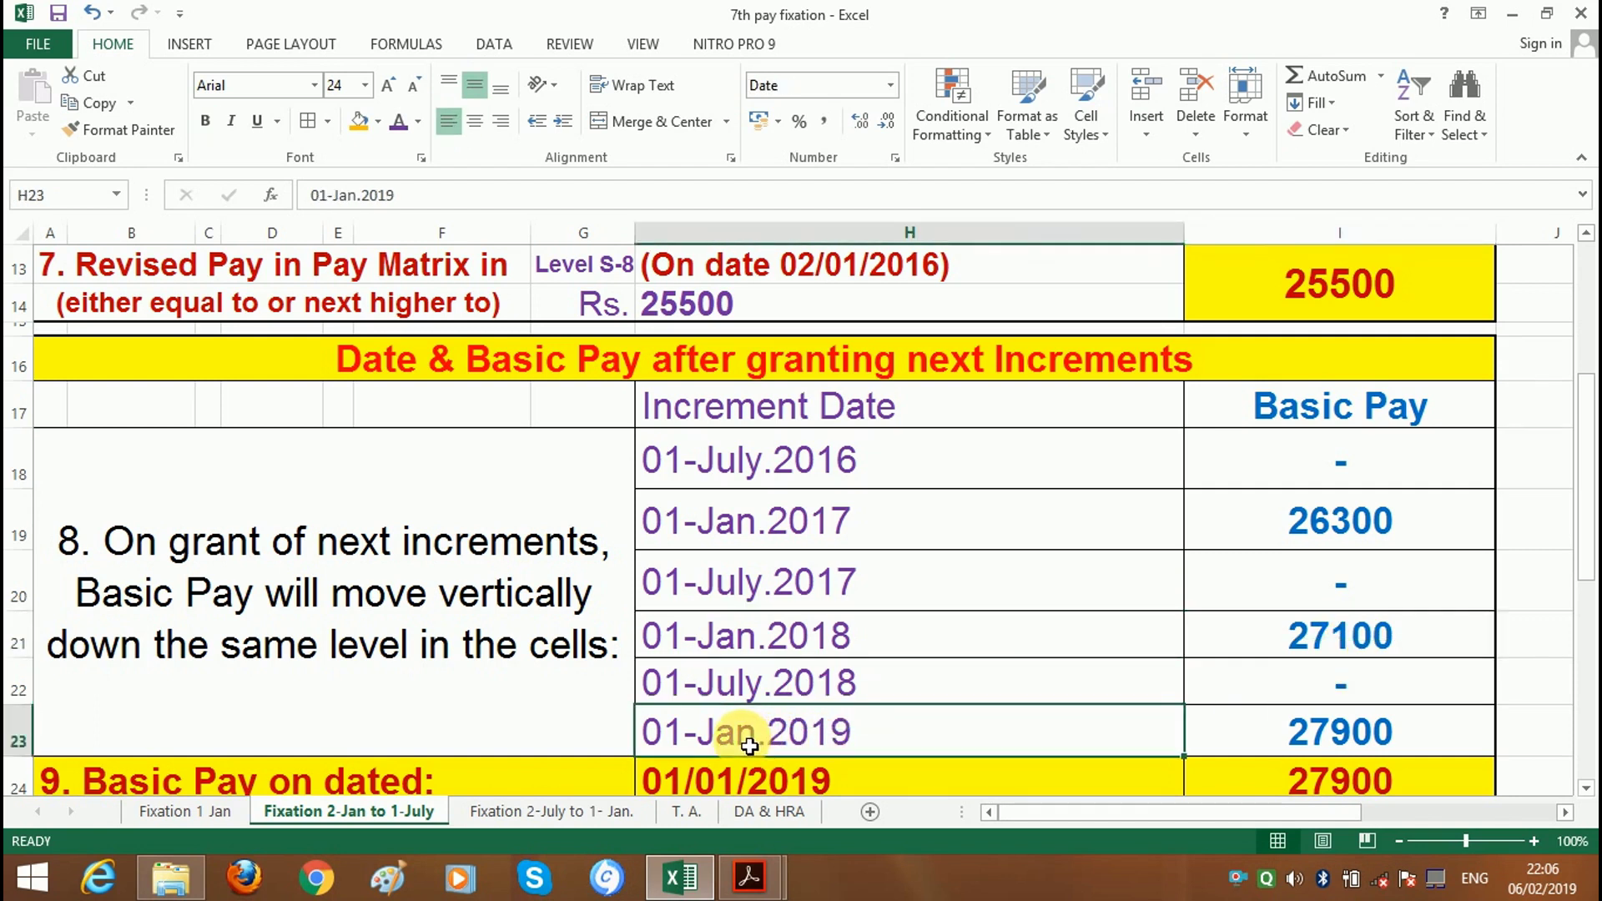
{"action": "left_click", "coordinate": [1356, 732]}
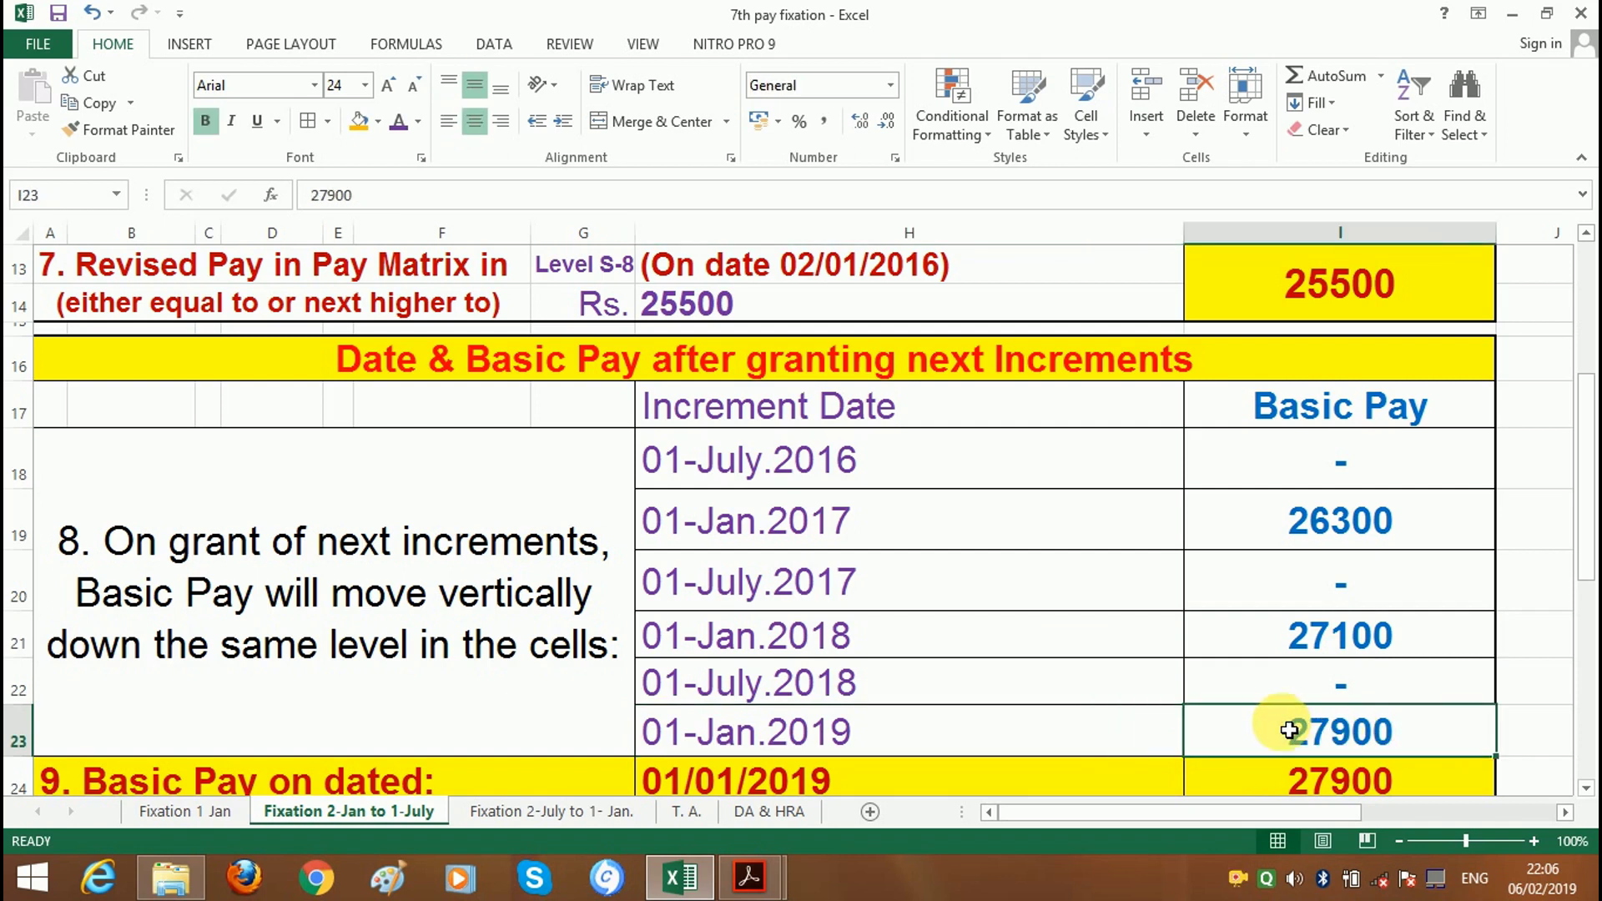
{"action": "scroll", "coordinate": [1289, 729], "scroll_direction": "down", "scroll_amount": 1}
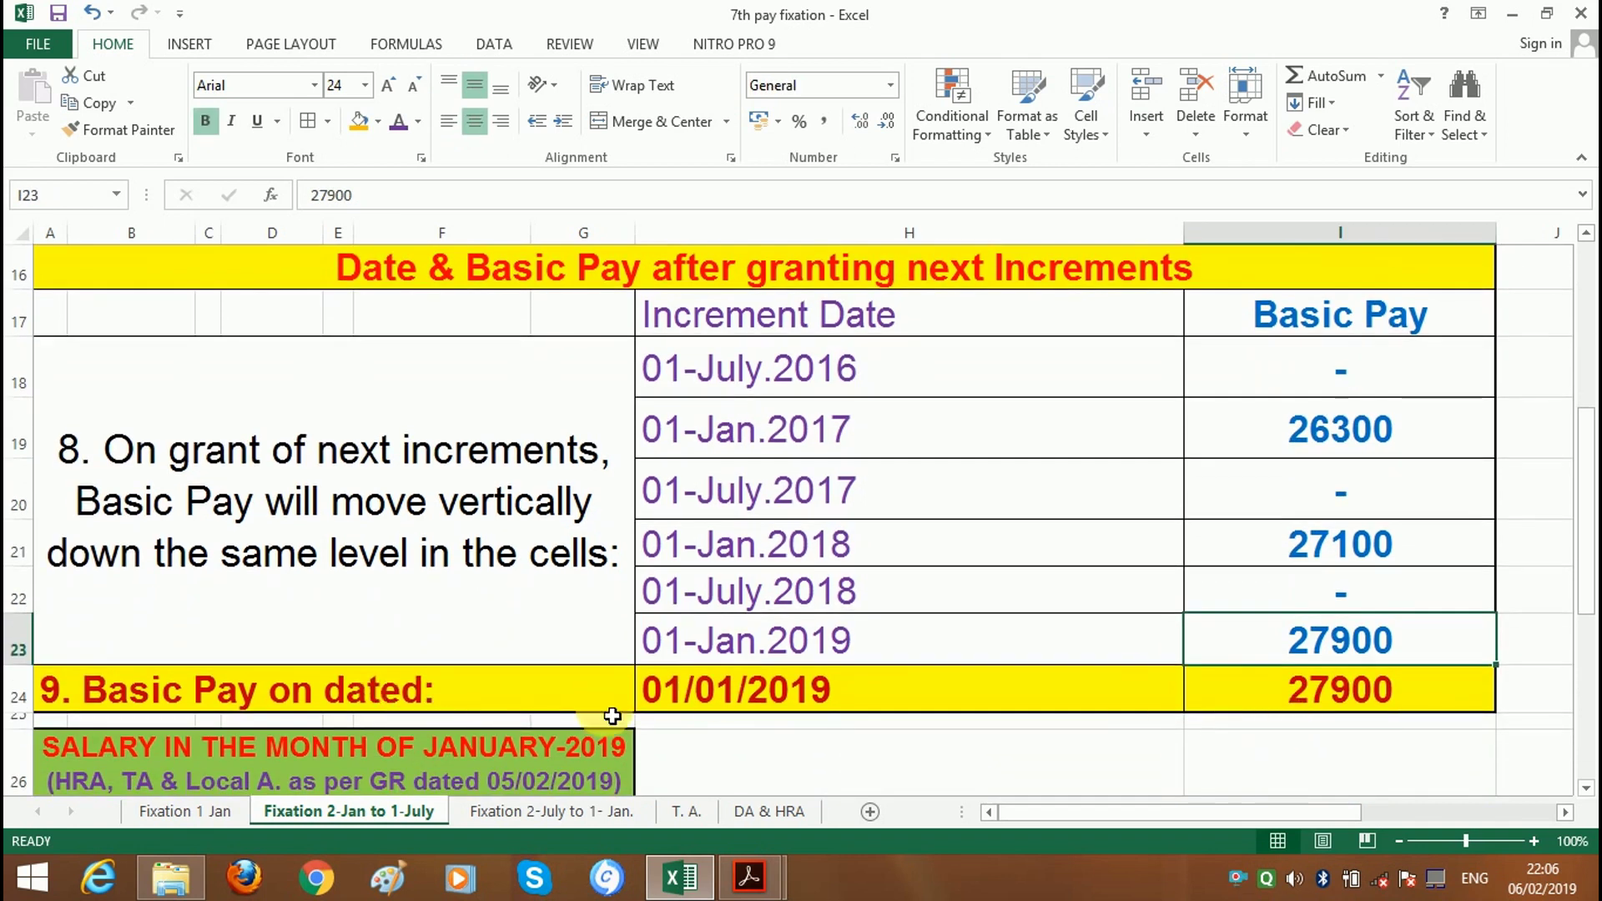
{"action": "left_click", "coordinate": [743, 697]}
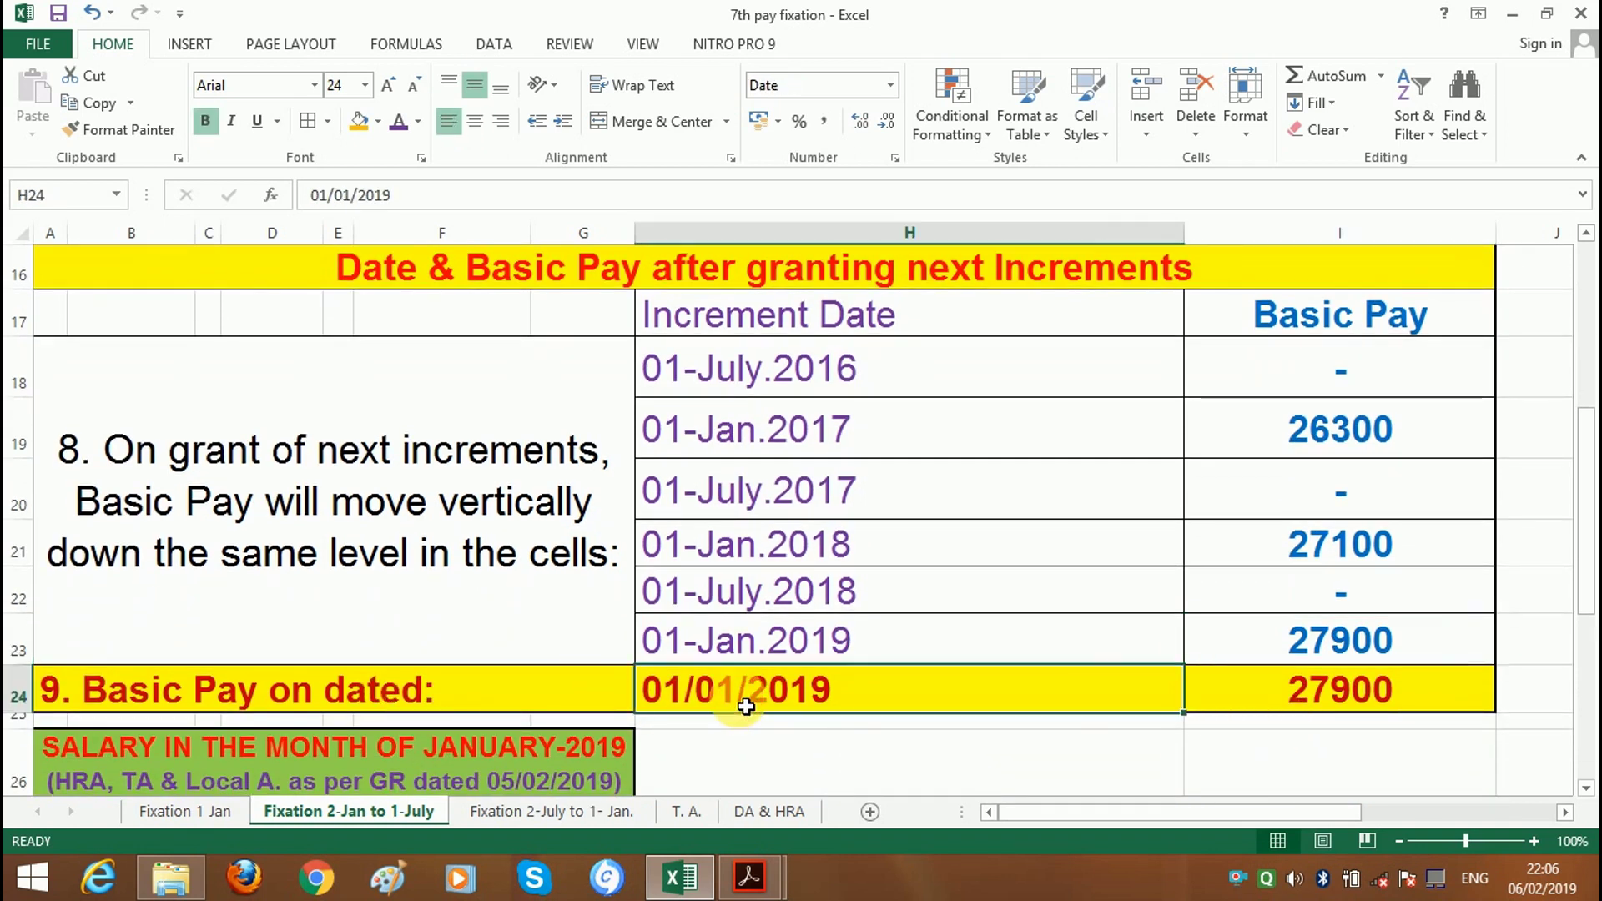
{"action": "left_click", "coordinate": [1357, 706]}
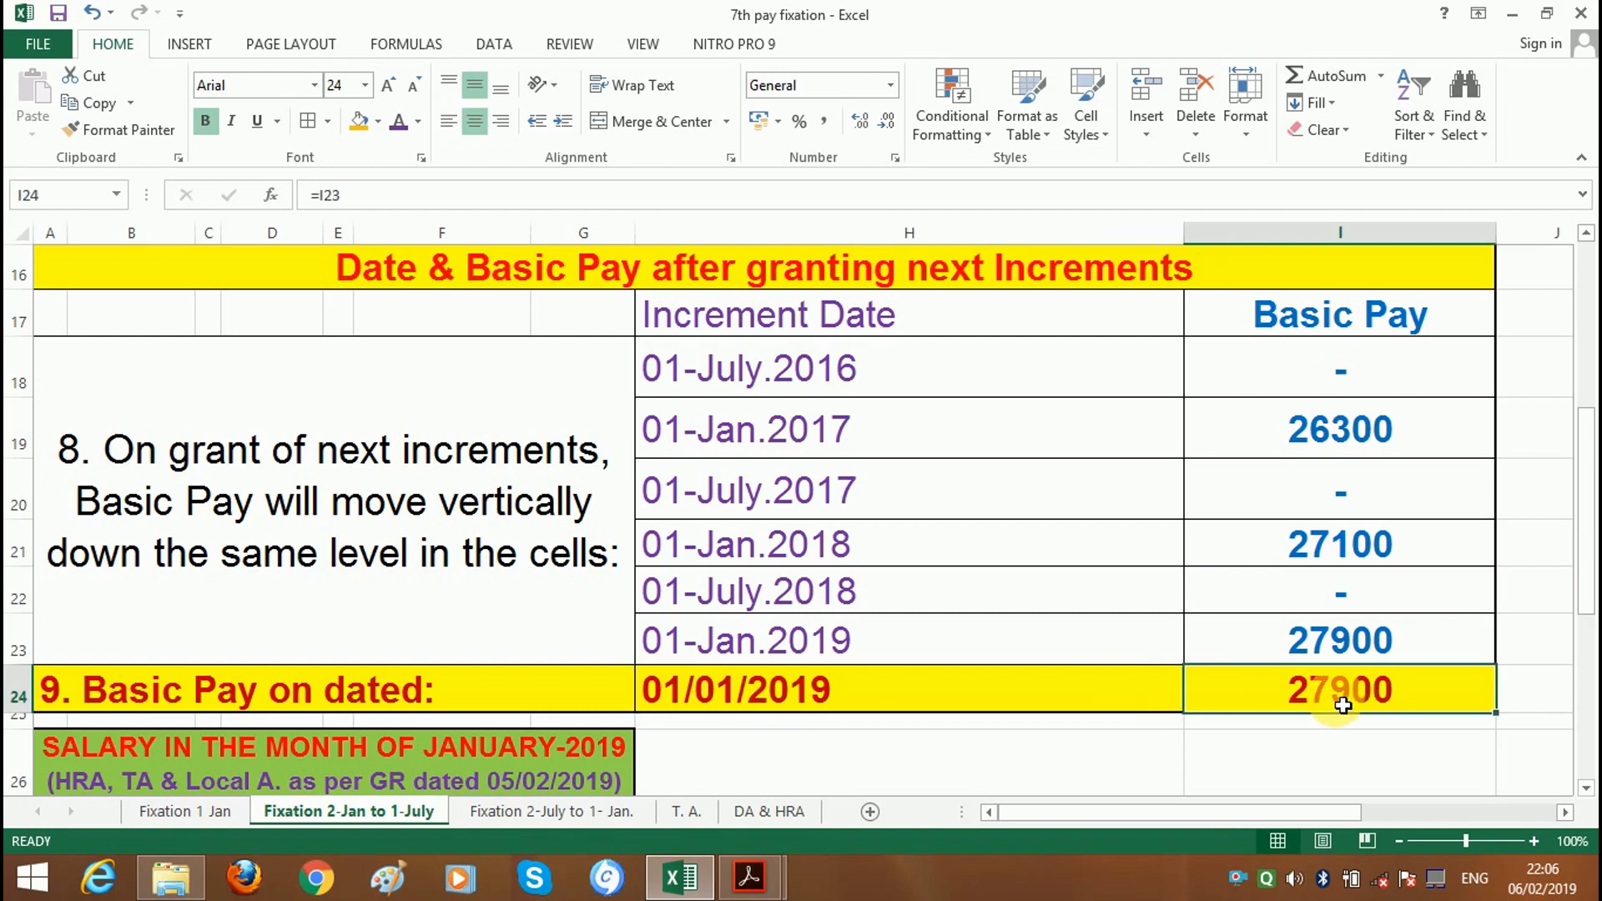
{"action": "scroll", "coordinate": [1348, 706], "scroll_direction": "down", "scroll_amount": 2}
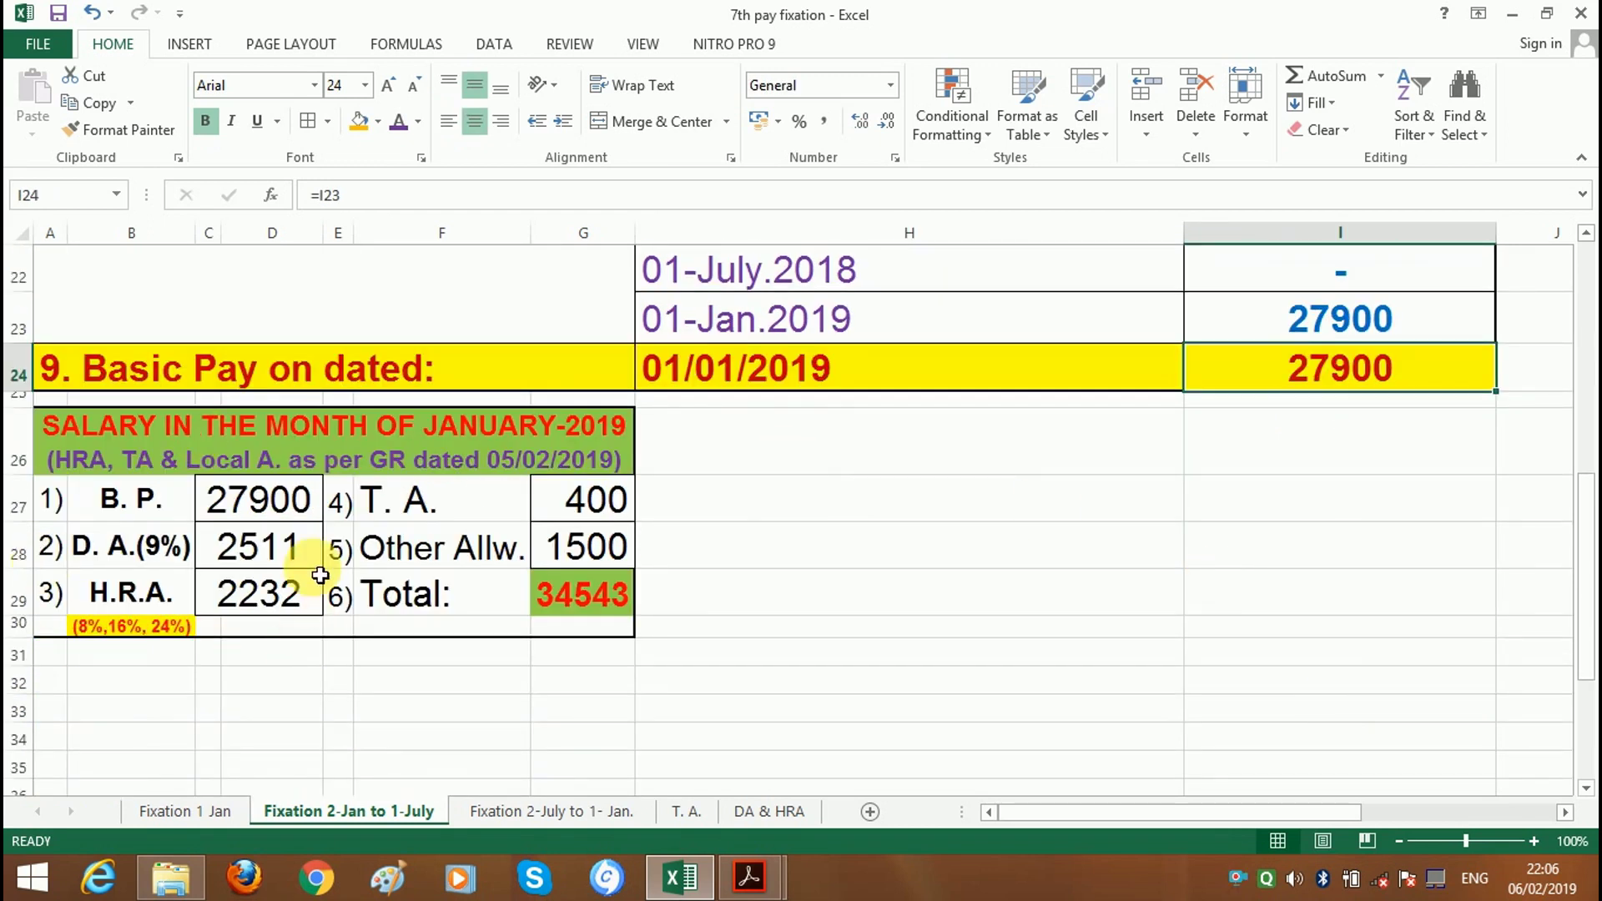
{"action": "left_click", "coordinate": [570, 616]}
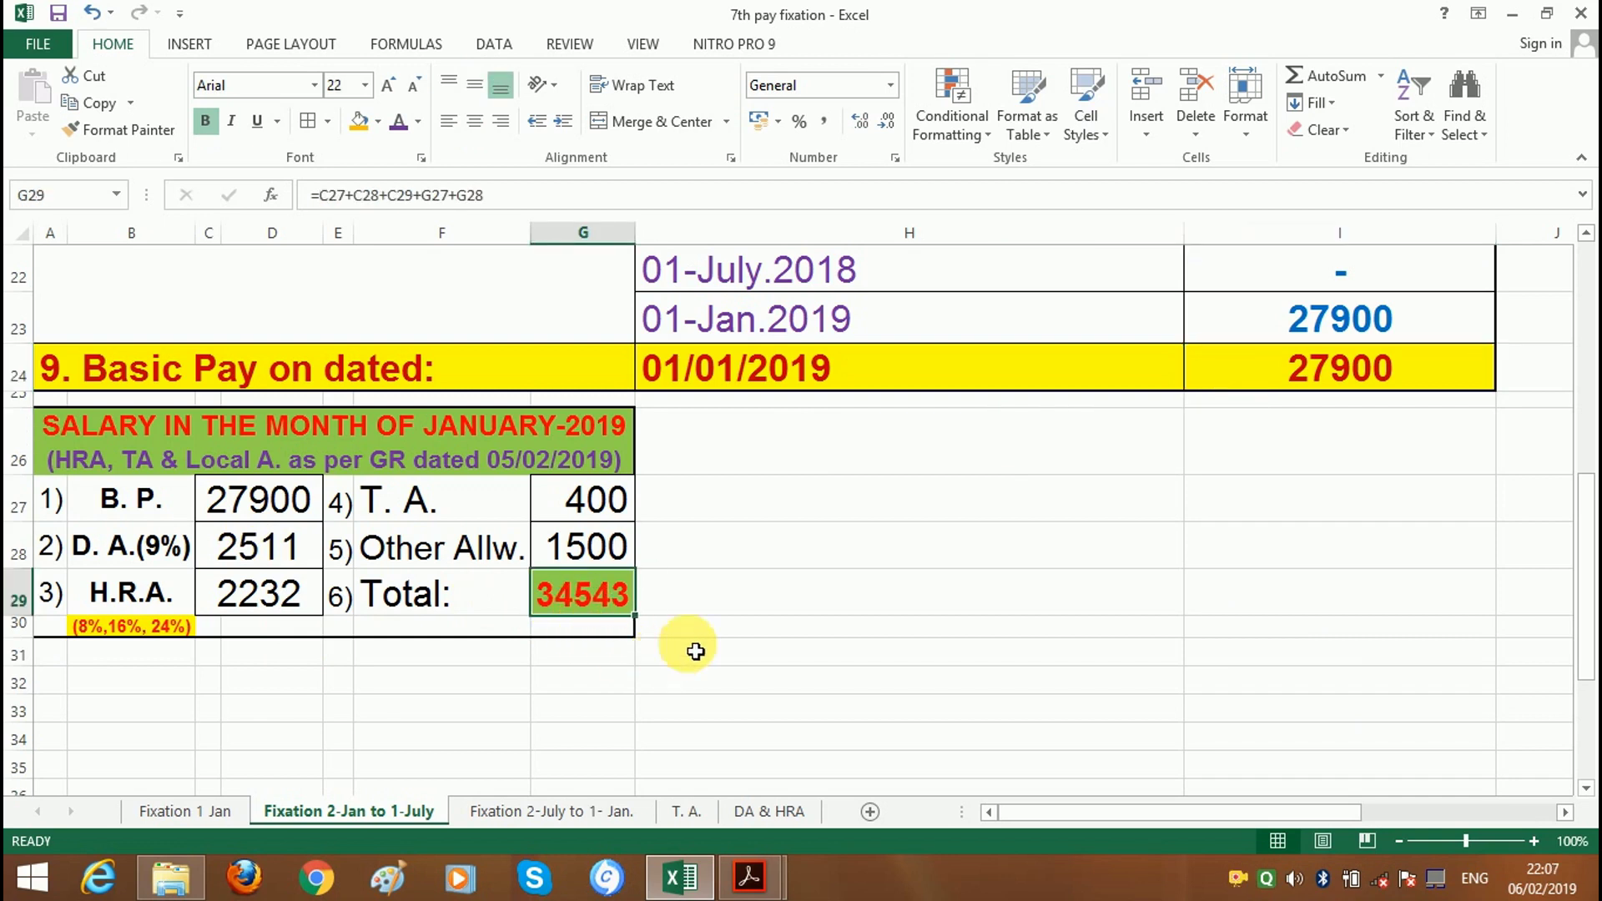
{"action": "scroll", "coordinate": [690, 648], "scroll_direction": "up", "scroll_amount": 3}
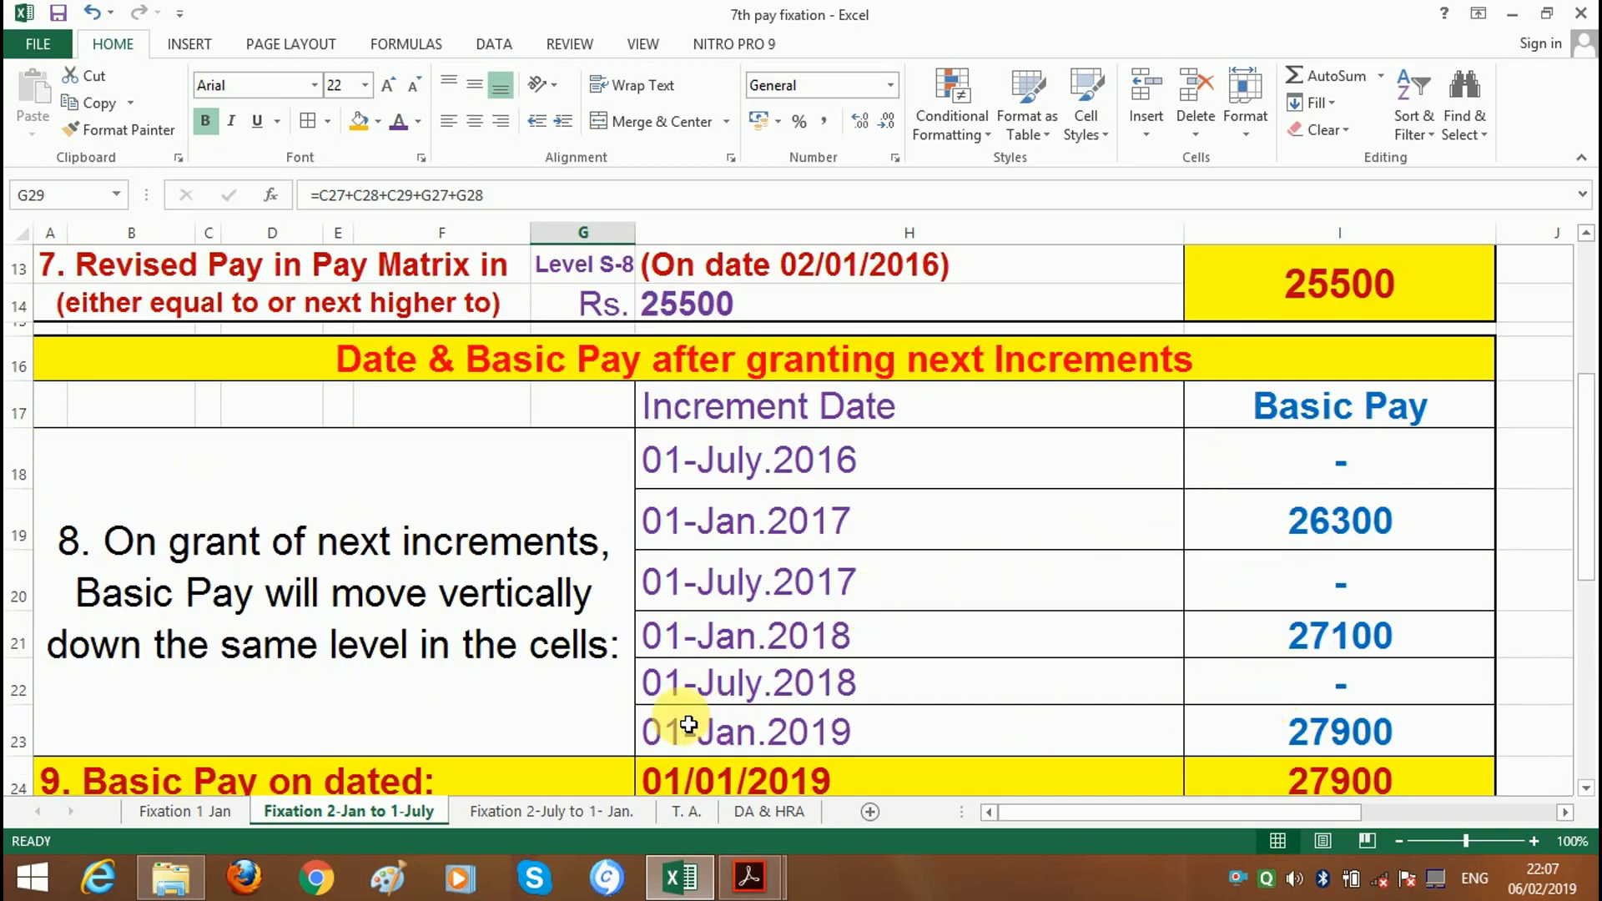
- On the Fixation 2-July to 1- Jan. sheet, review the 02/07/2016 fixation date and revised pay 25500
{"action": "left_click", "coordinate": [543, 811]}
{"action": "scroll", "coordinate": [496, 527], "scroll_direction": "up", "scroll_amount": 5}
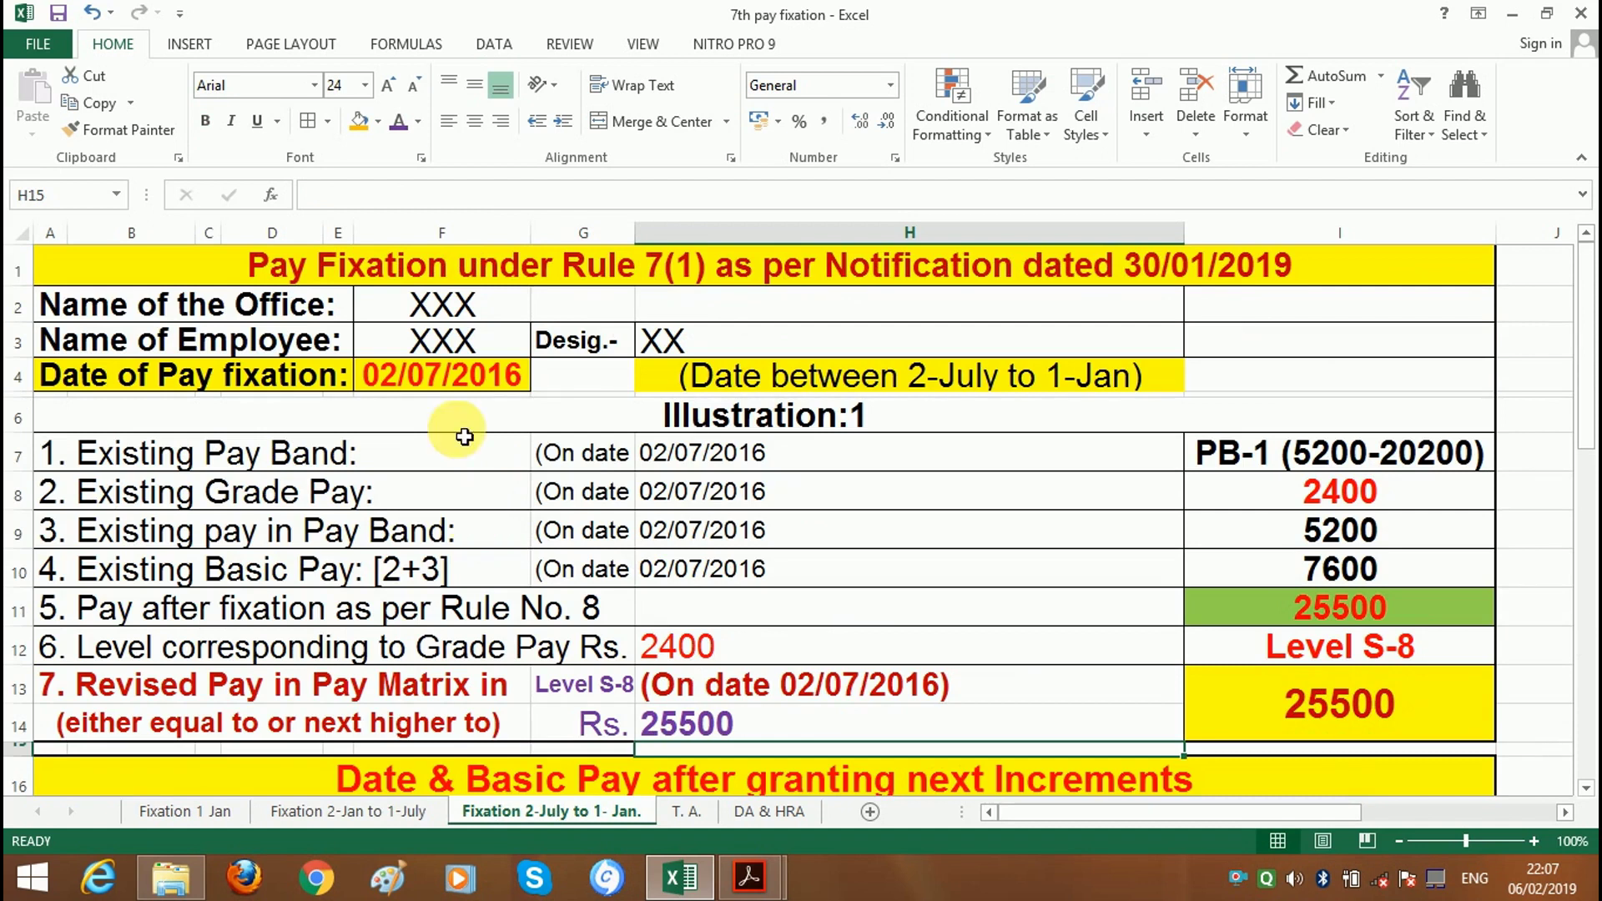
{"action": "left_click", "coordinate": [446, 389]}
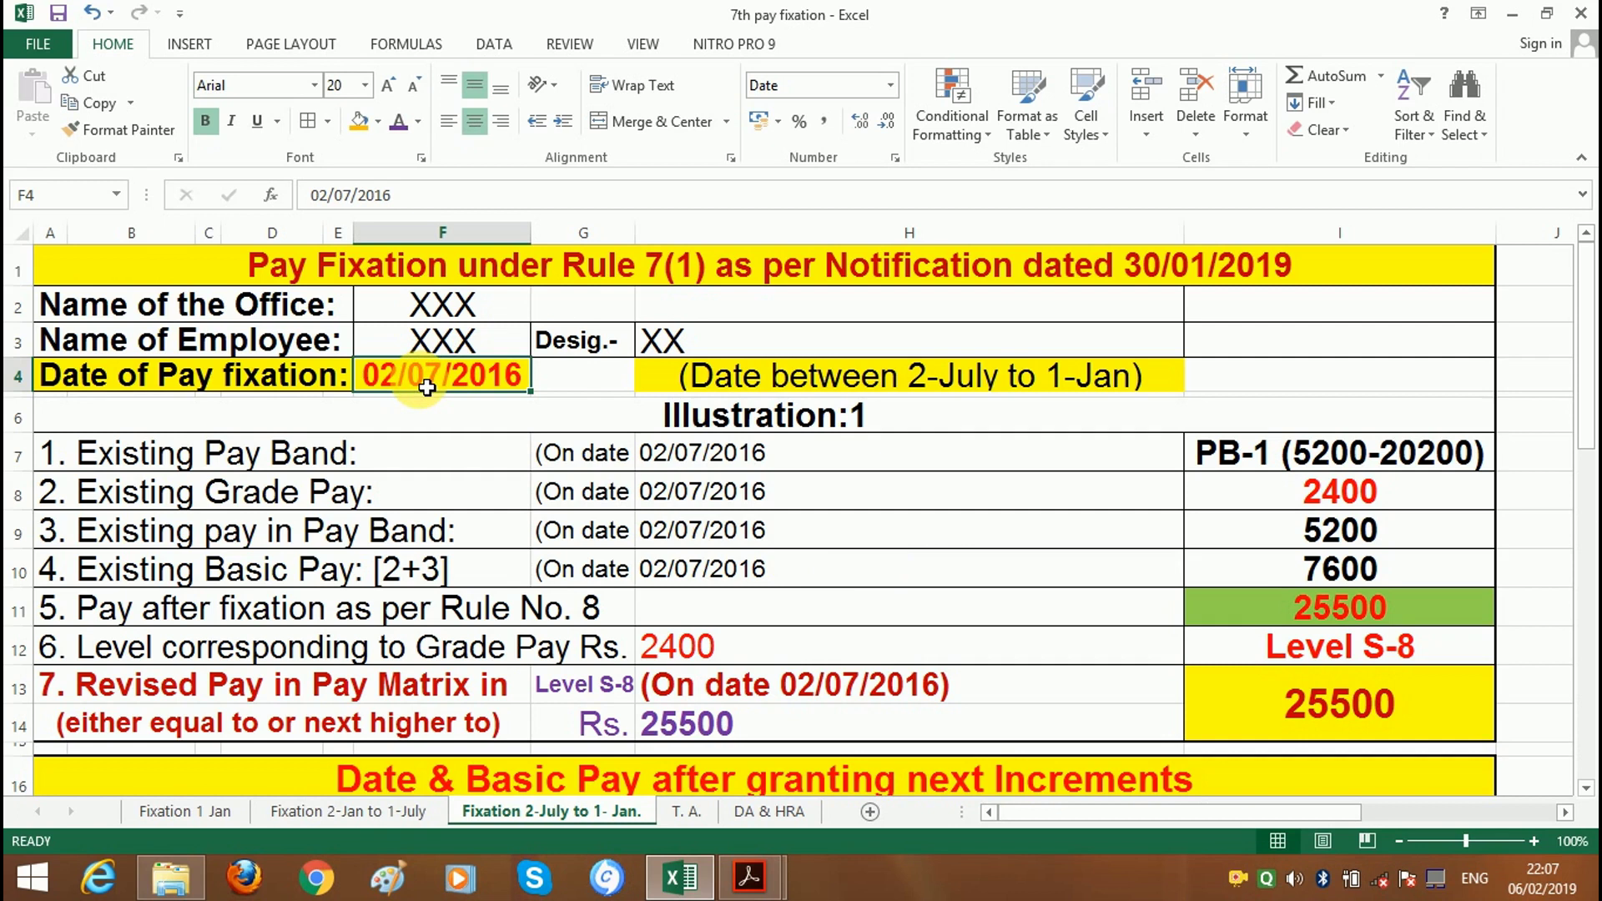
{"action": "left_click", "coordinate": [1348, 707]}
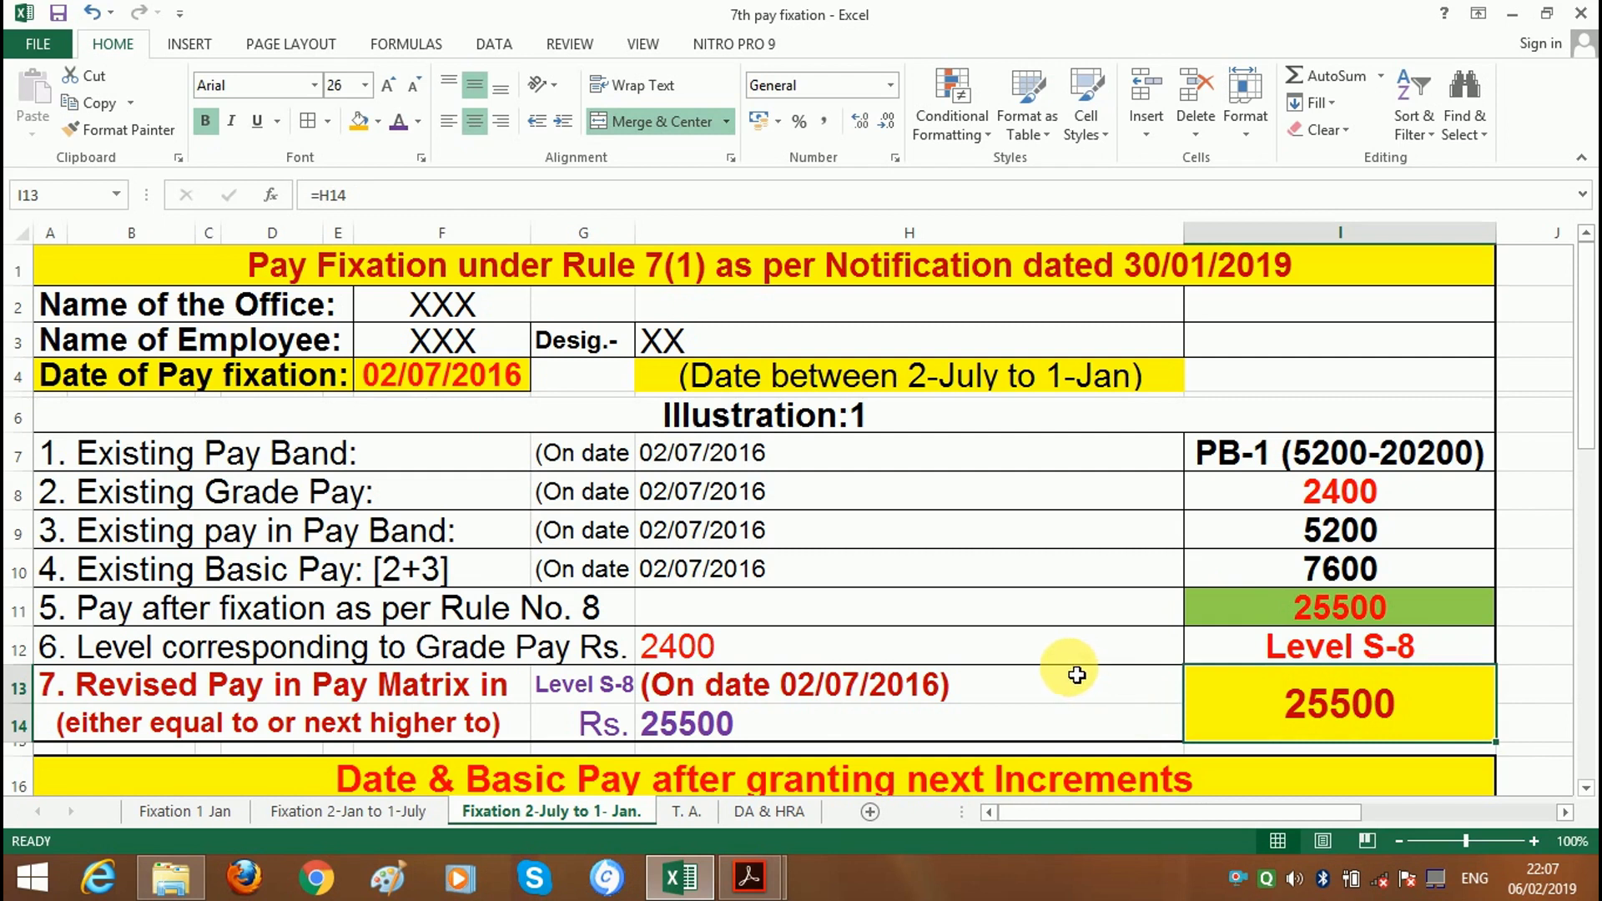
{"action": "left_click", "coordinate": [455, 375]}
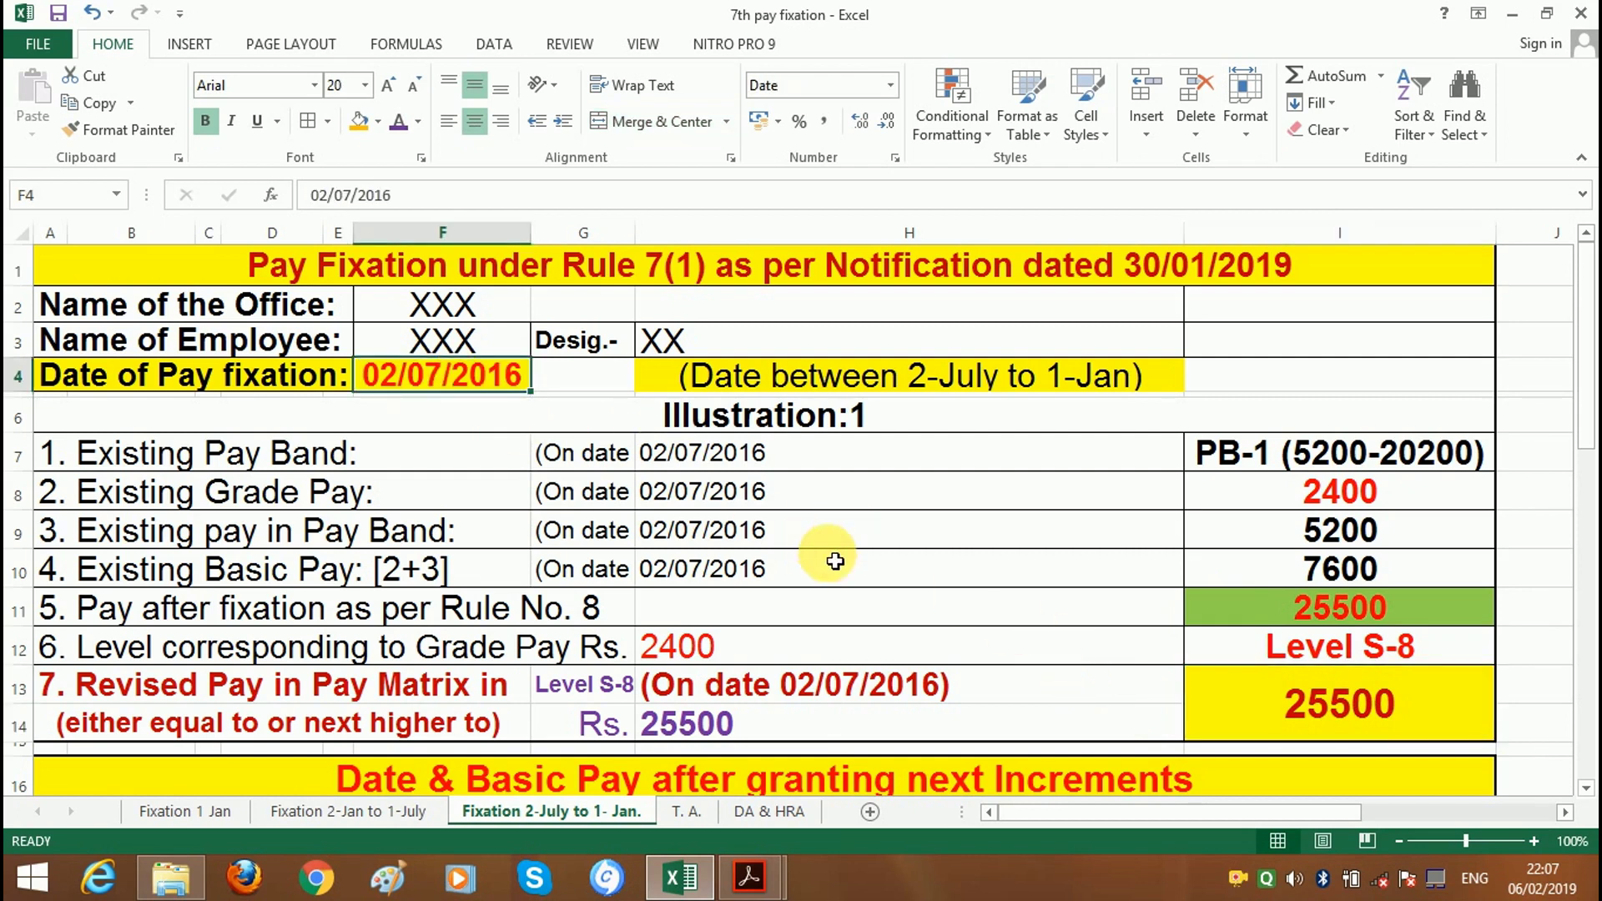
- Review the 01-July.2016 basic pay and the empty 01-Jan.2017 increment entry
{"action": "scroll", "coordinate": [834, 559], "scroll_direction": "down", "scroll_amount": 4}
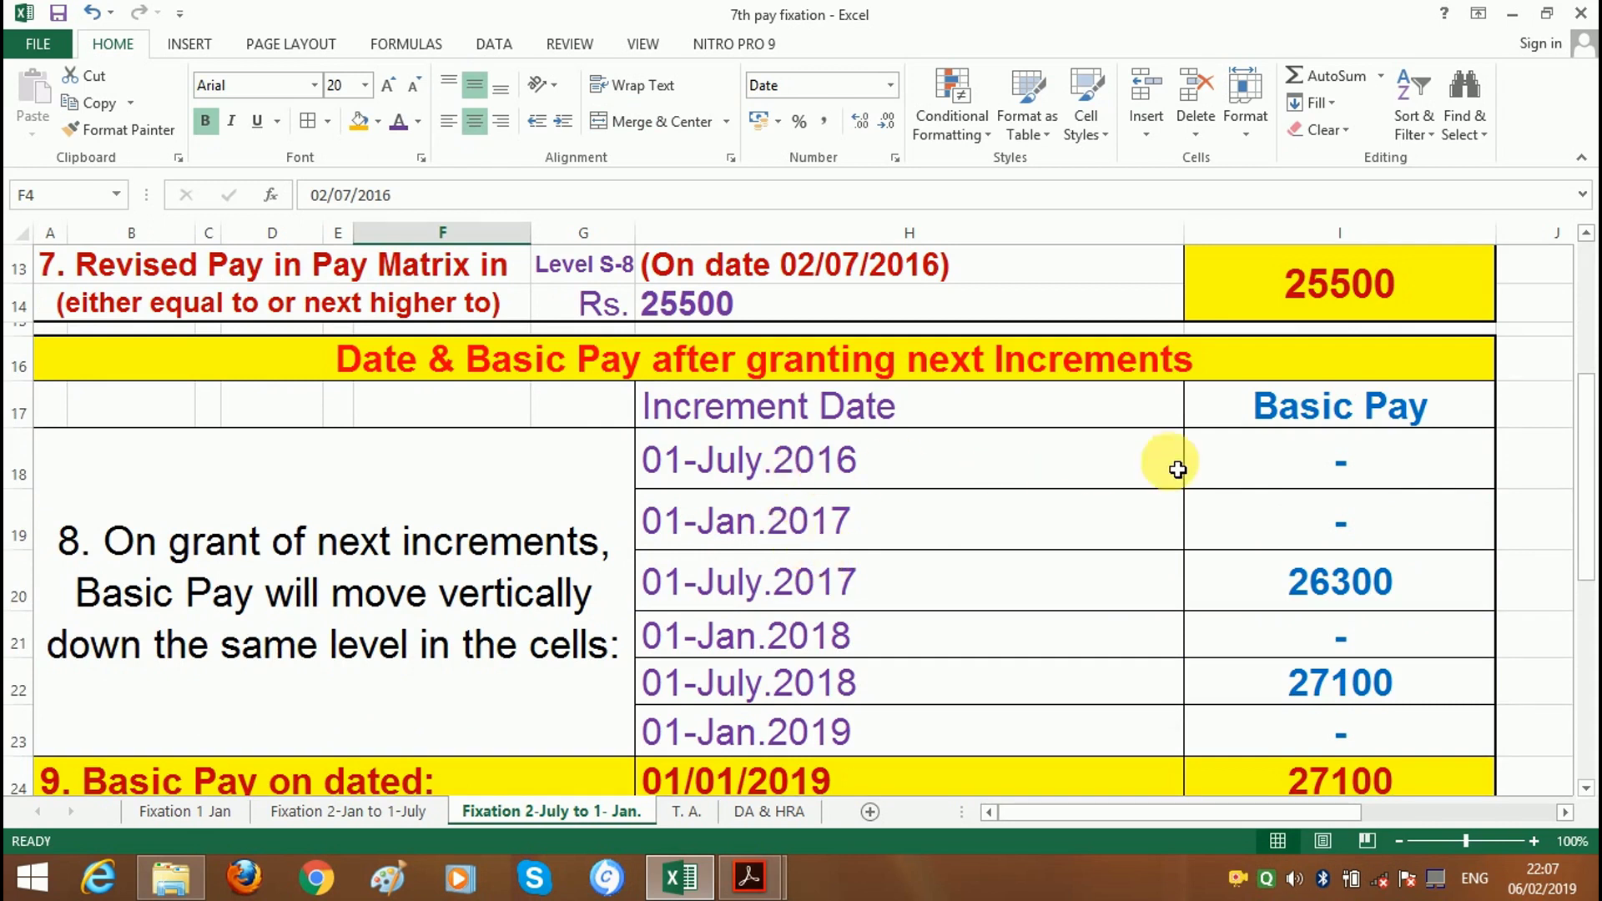
{"action": "left_click", "coordinate": [1311, 461]}
{"action": "scroll", "coordinate": [815, 470], "scroll_direction": "up", "scroll_amount": 2}
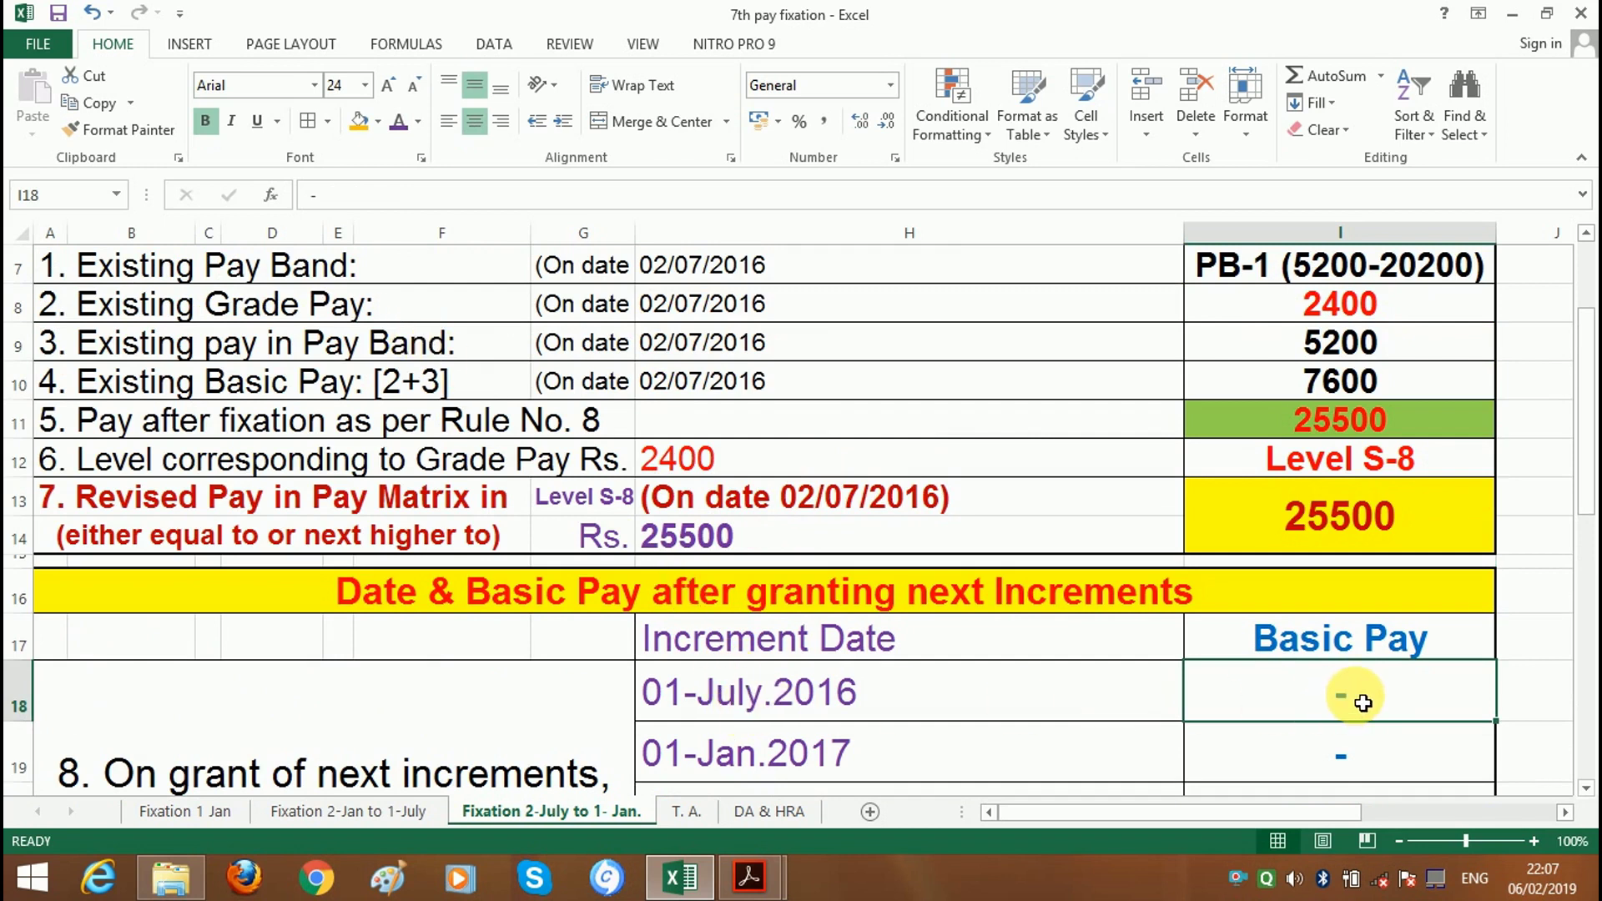
{"action": "scroll", "coordinate": [1342, 700], "scroll_direction": "down", "scroll_amount": 2}
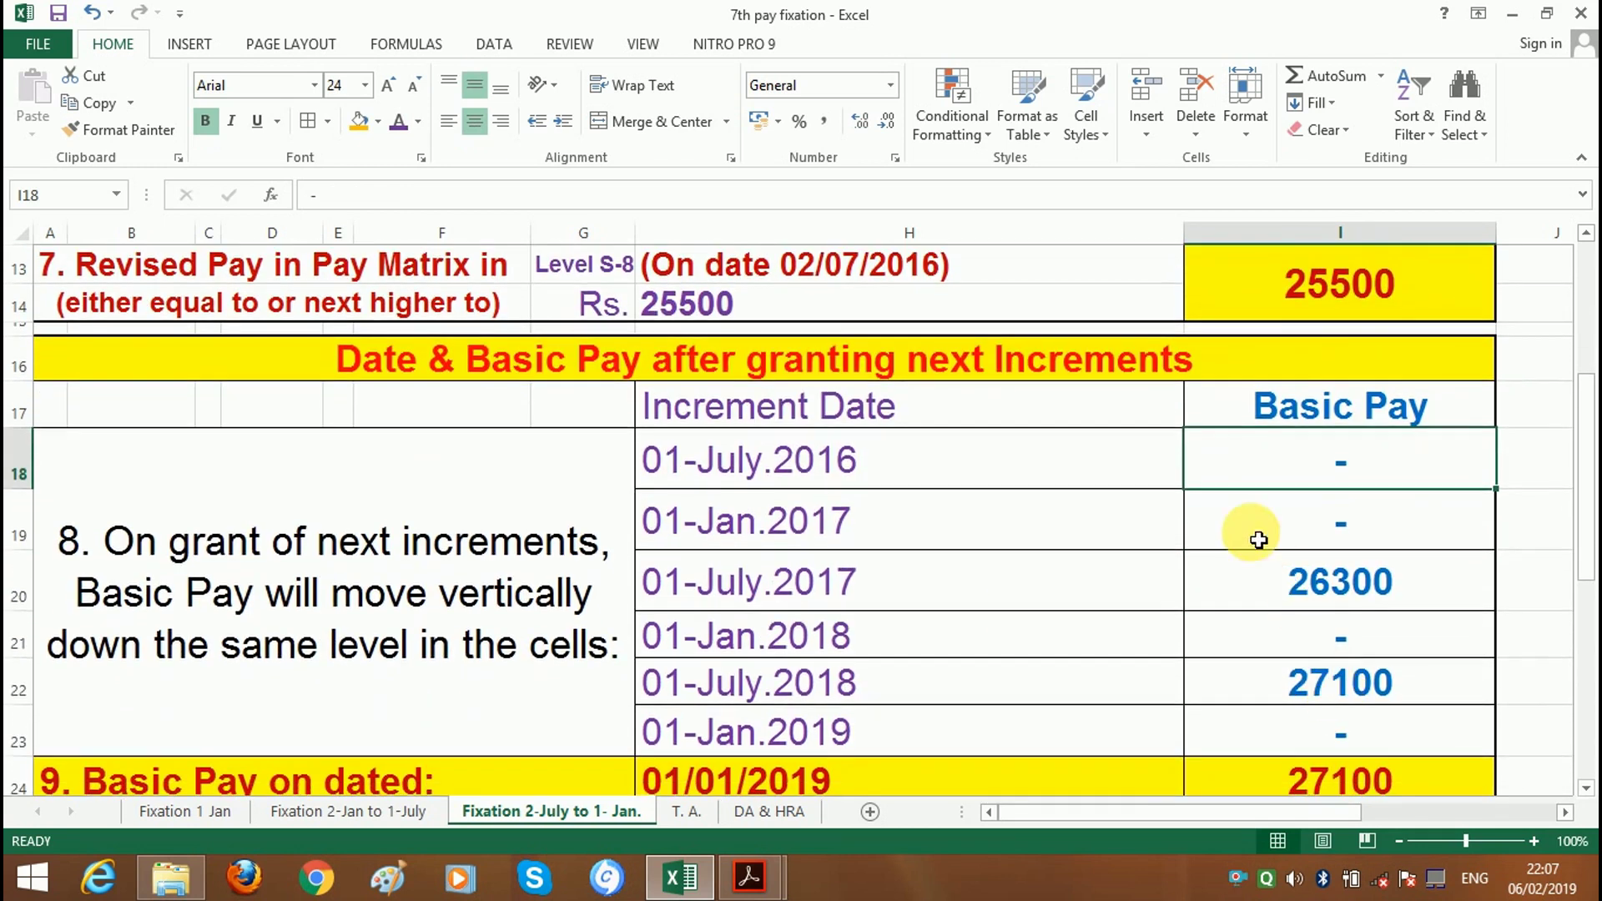
{"action": "left_click", "coordinate": [710, 541]}
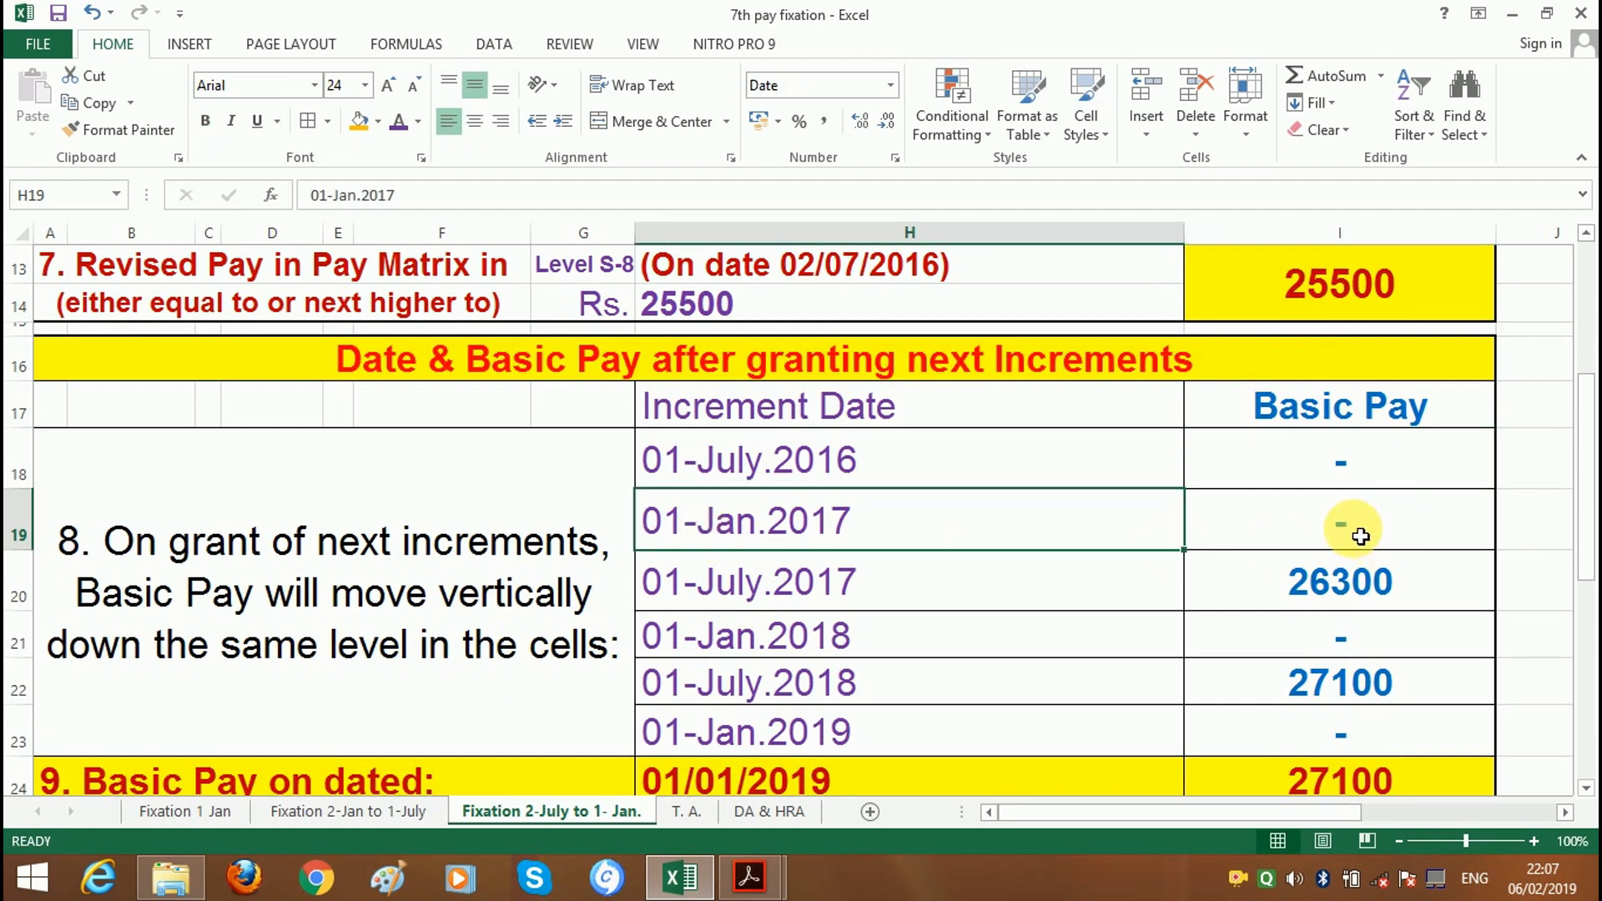
{"action": "left_click", "coordinate": [1361, 537]}
{"action": "left_click", "coordinate": [789, 530]}
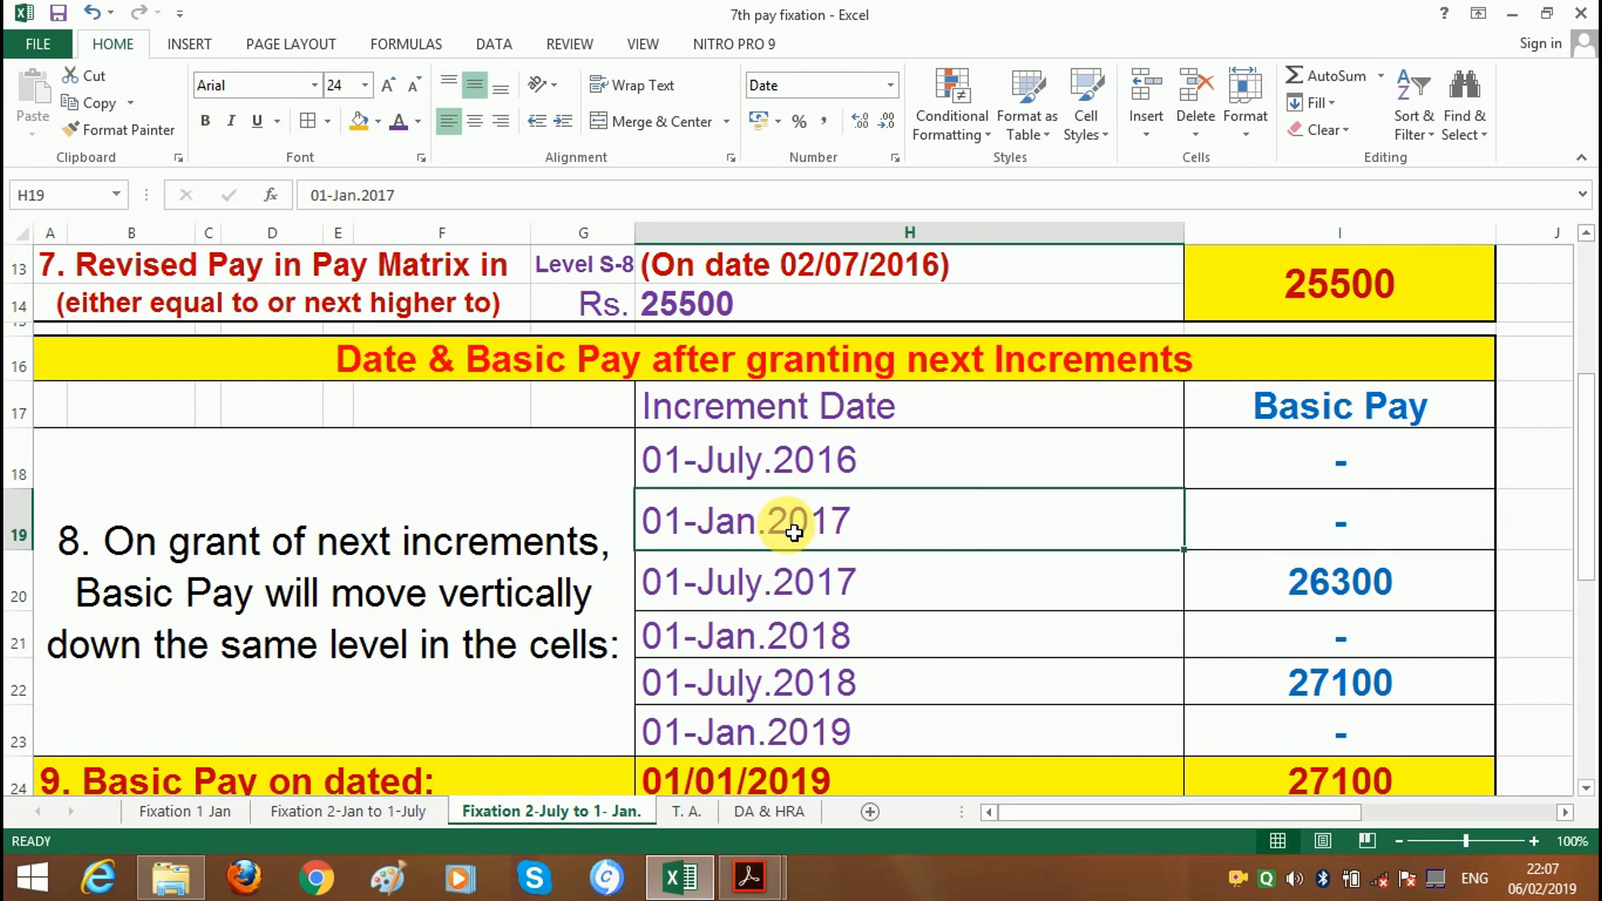
- Check the July increments: basic pay 26300 for 01-July.2017 and 27100 for 01-July.2018
{"action": "left_click", "coordinate": [724, 598]}
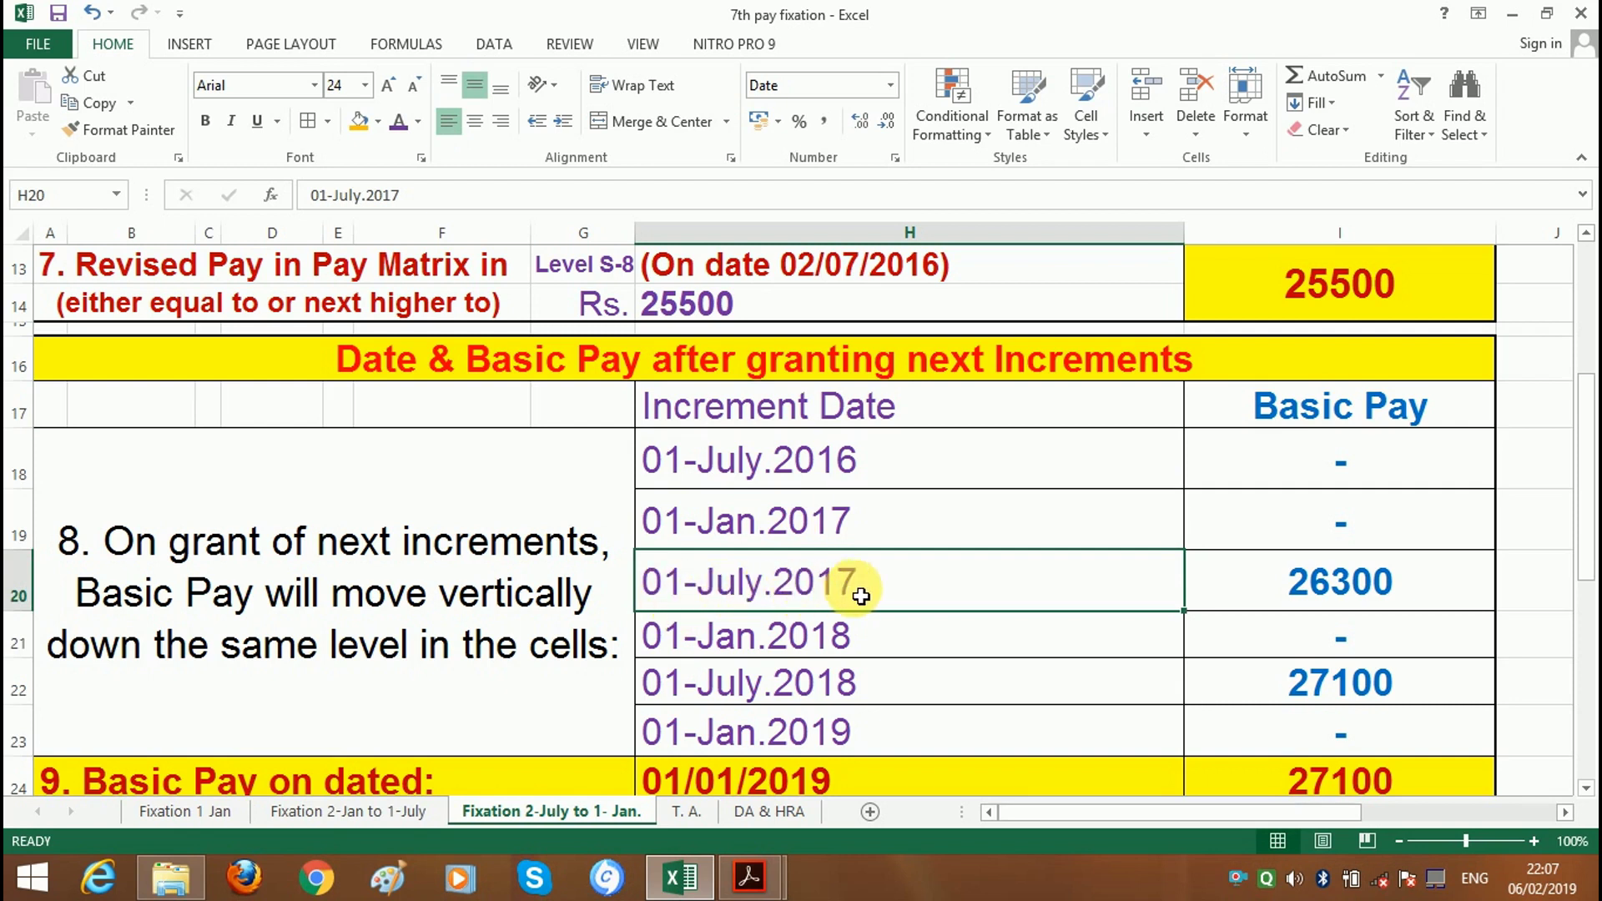
{"action": "left_click", "coordinate": [1373, 590]}
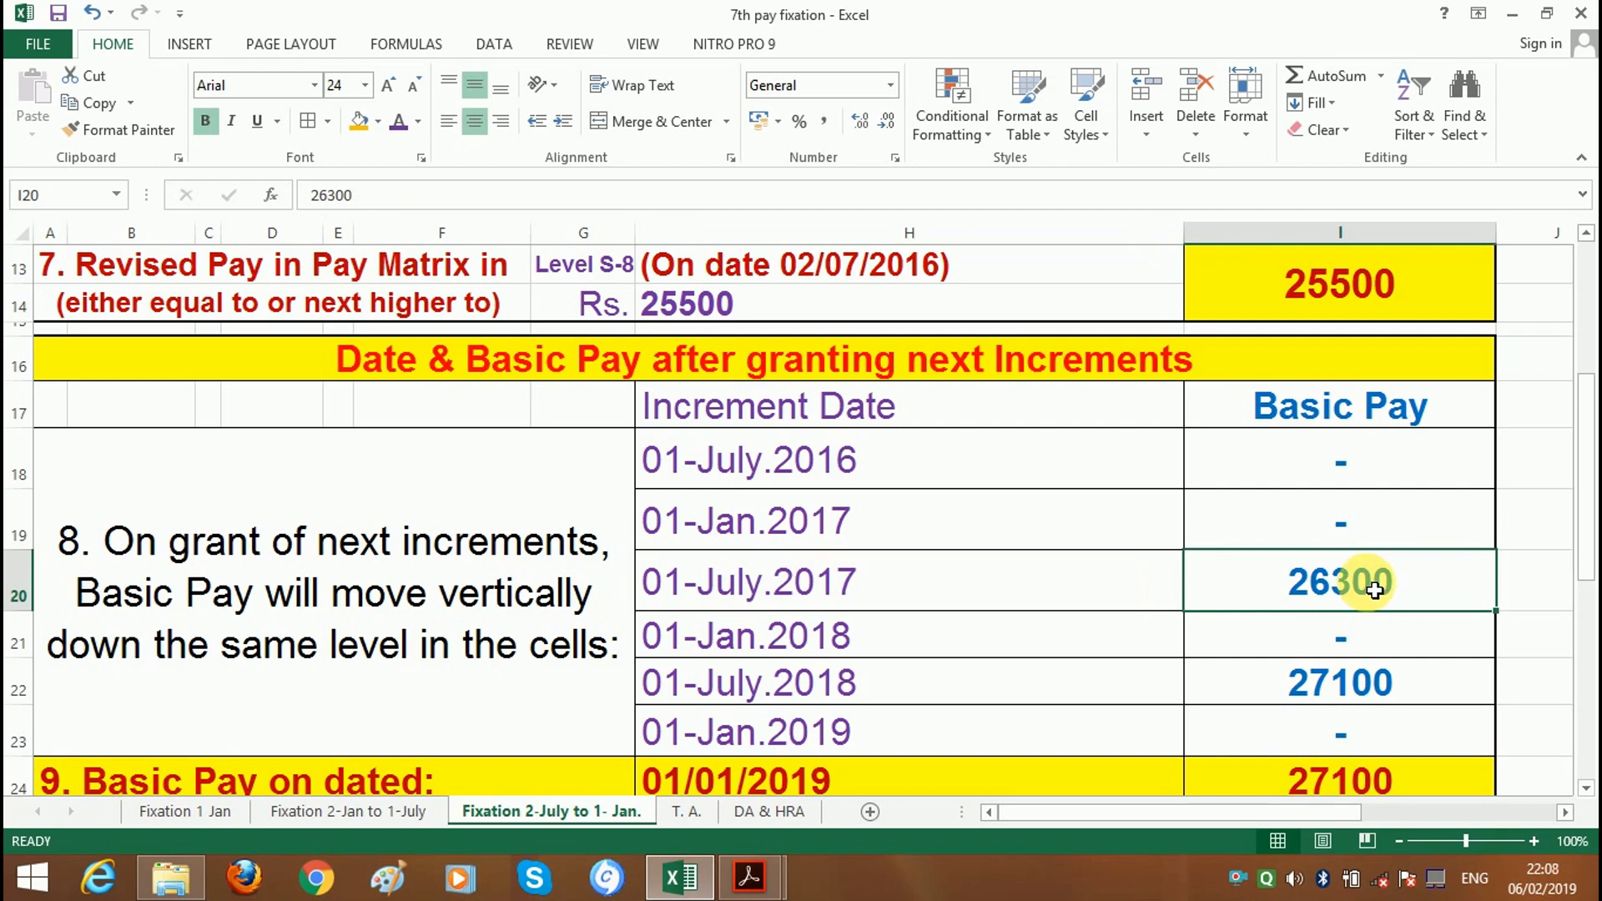
{"action": "left_click", "coordinate": [708, 701]}
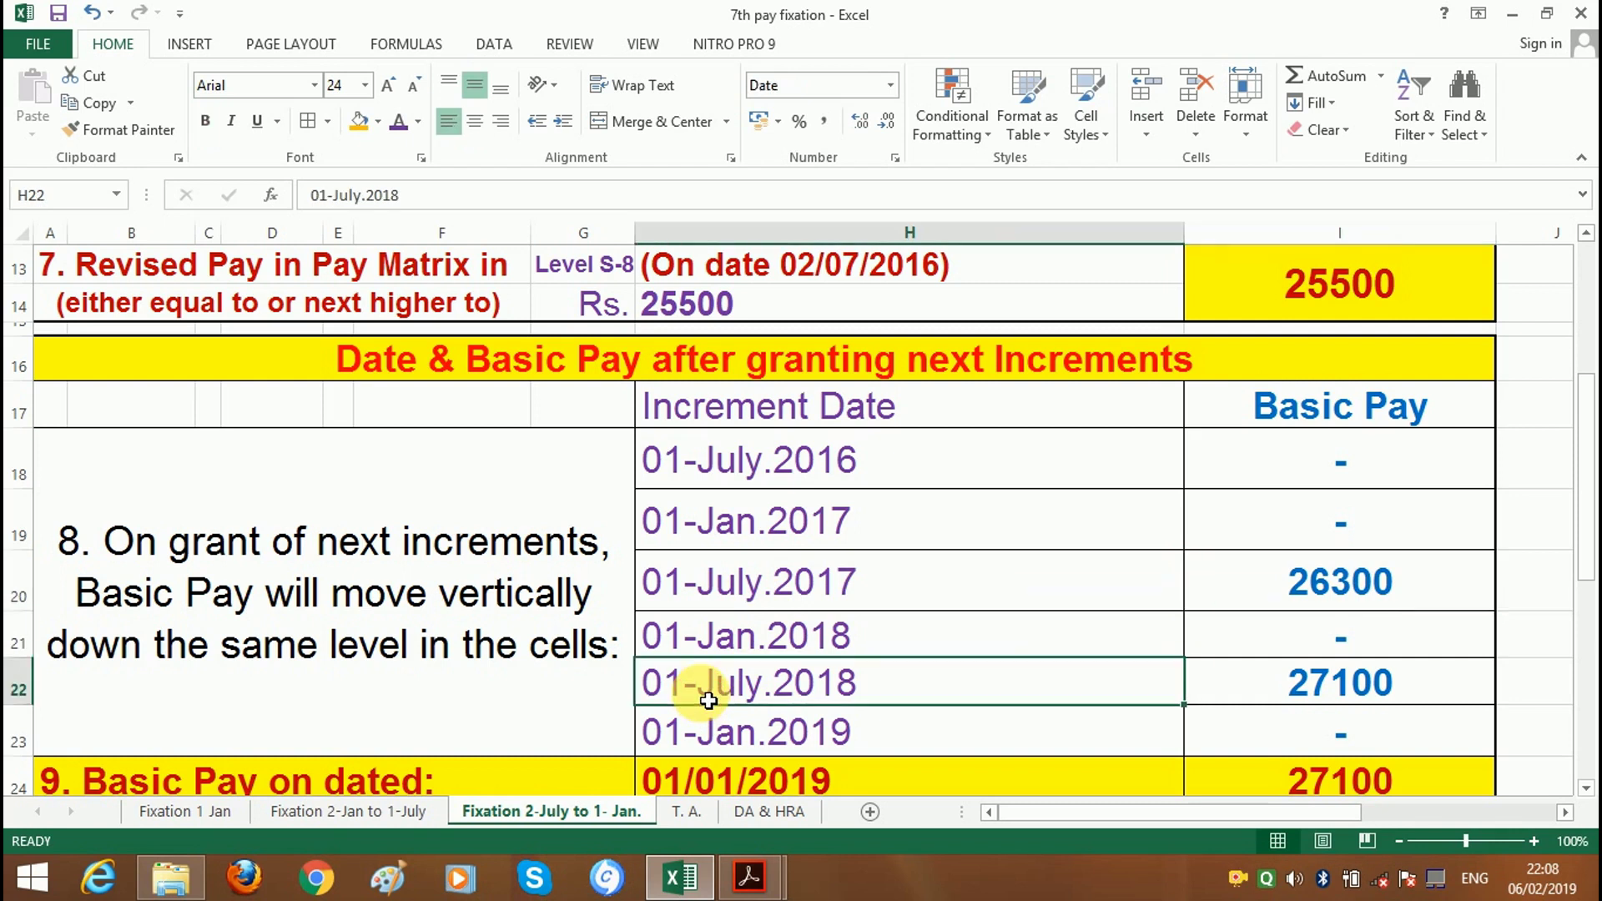
{"action": "left_click", "coordinate": [1356, 699]}
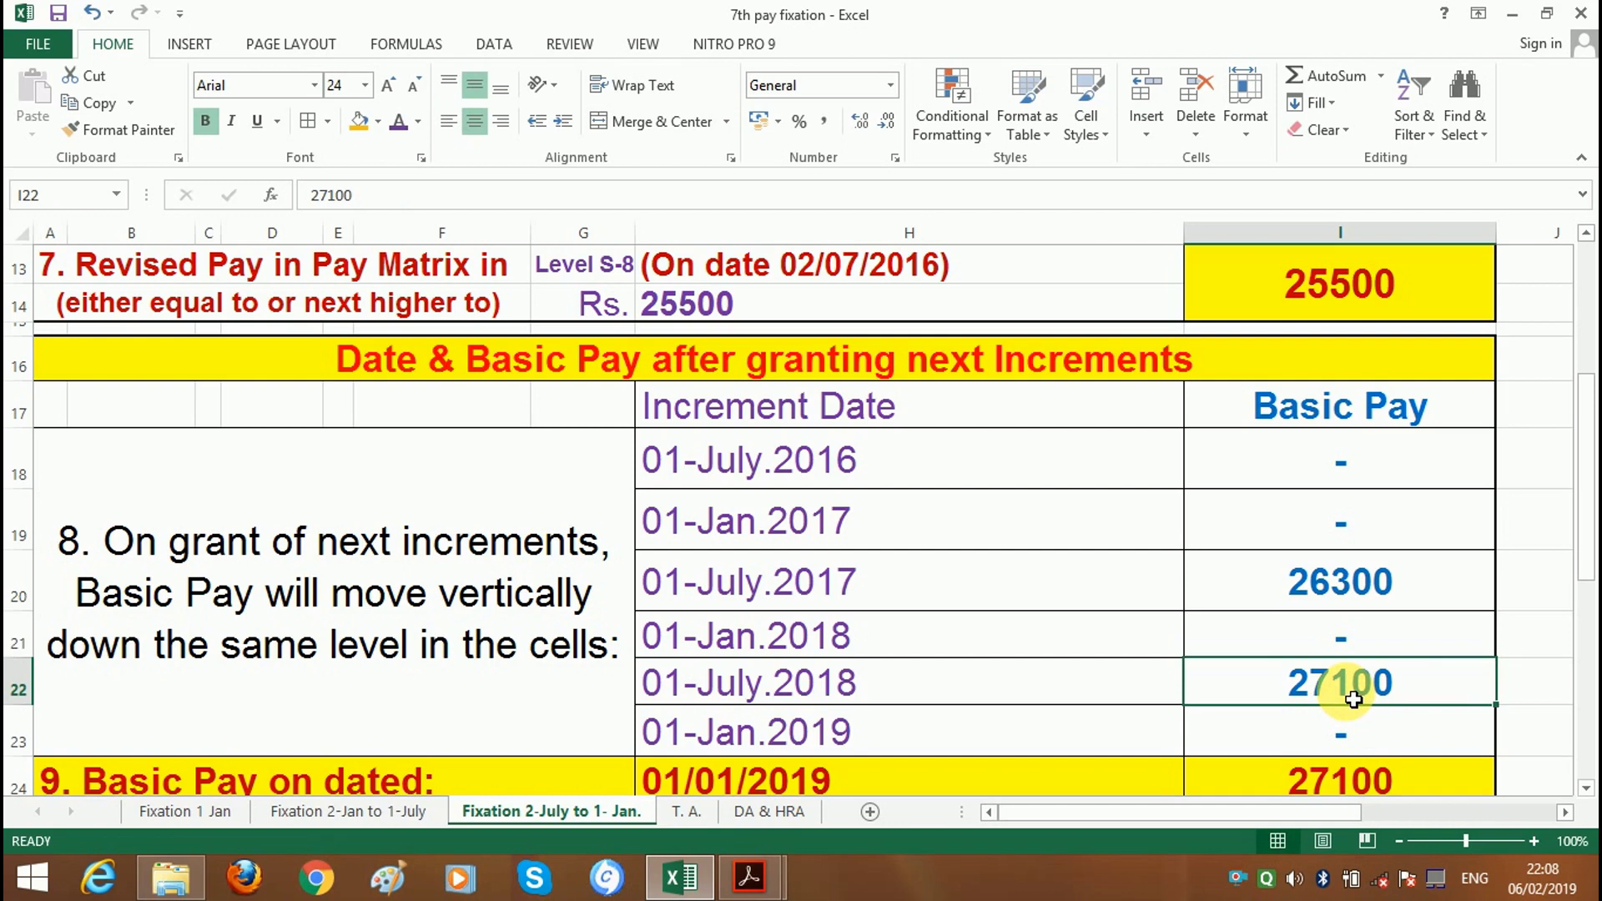
{"action": "scroll", "coordinate": [1352, 700], "scroll_direction": "down", "scroll_amount": 1}
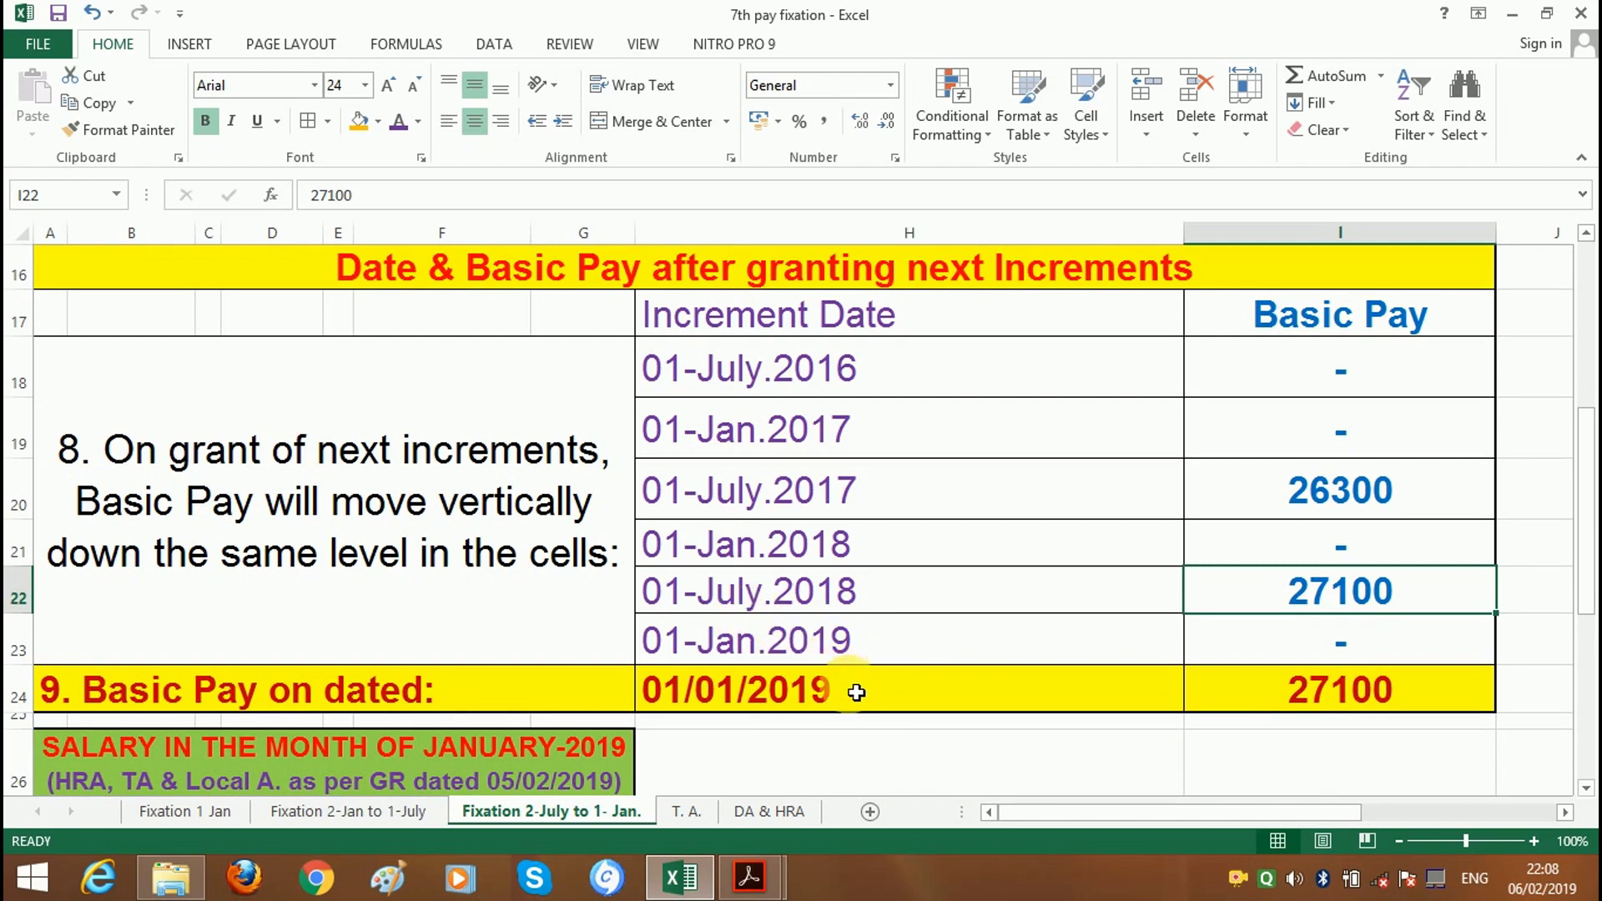
{"action": "left_click", "coordinate": [738, 691]}
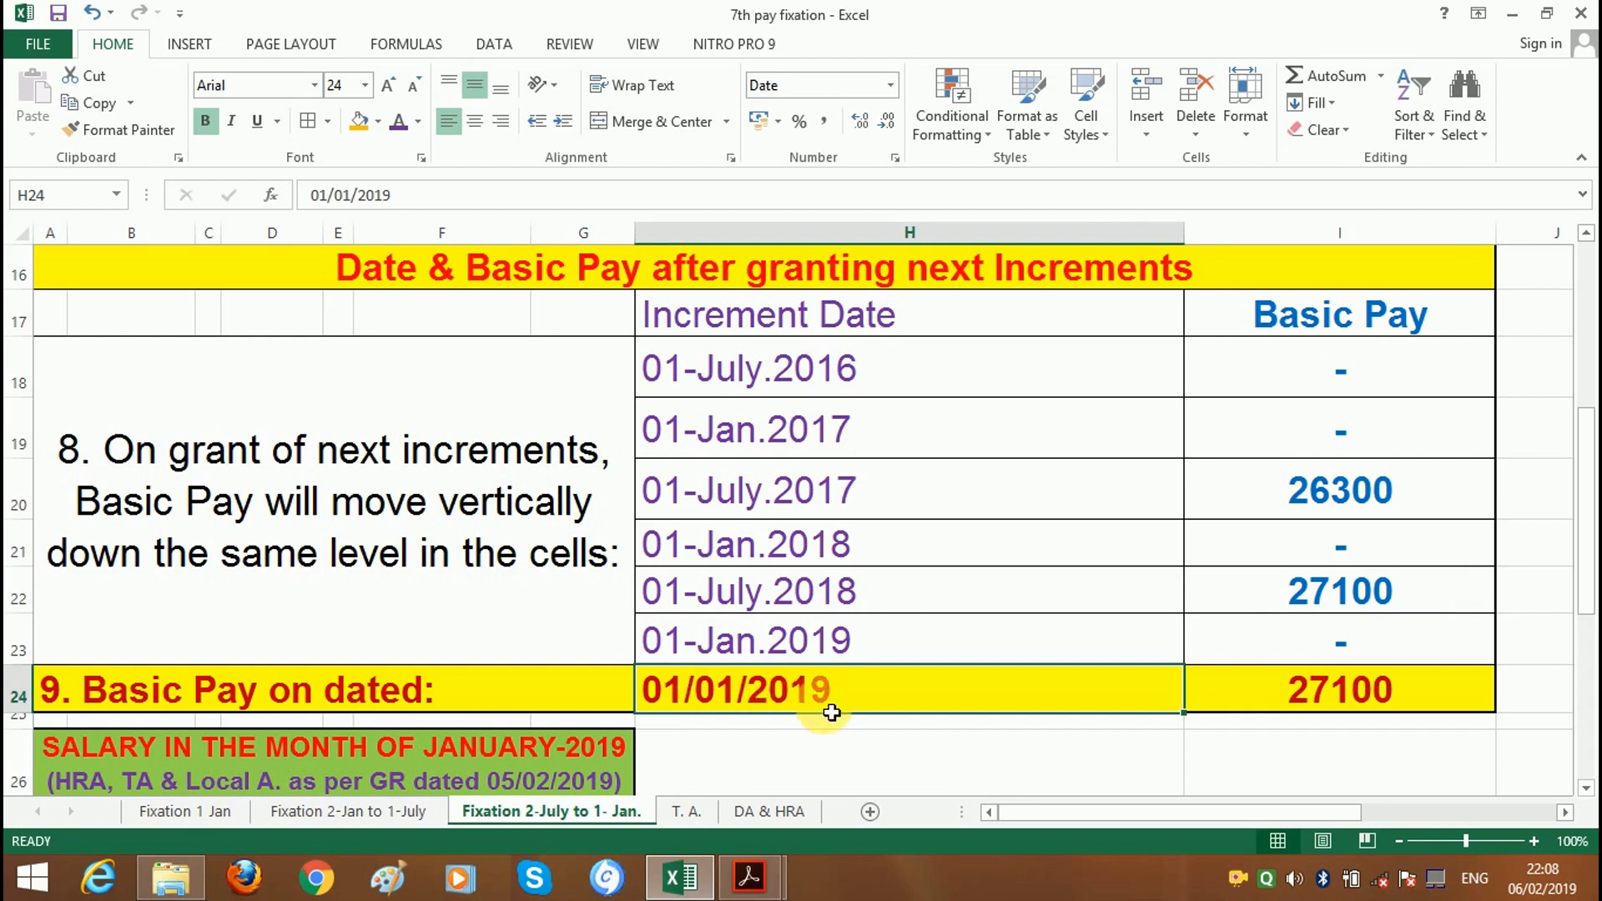
{"action": "left_click", "coordinate": [1374, 700]}
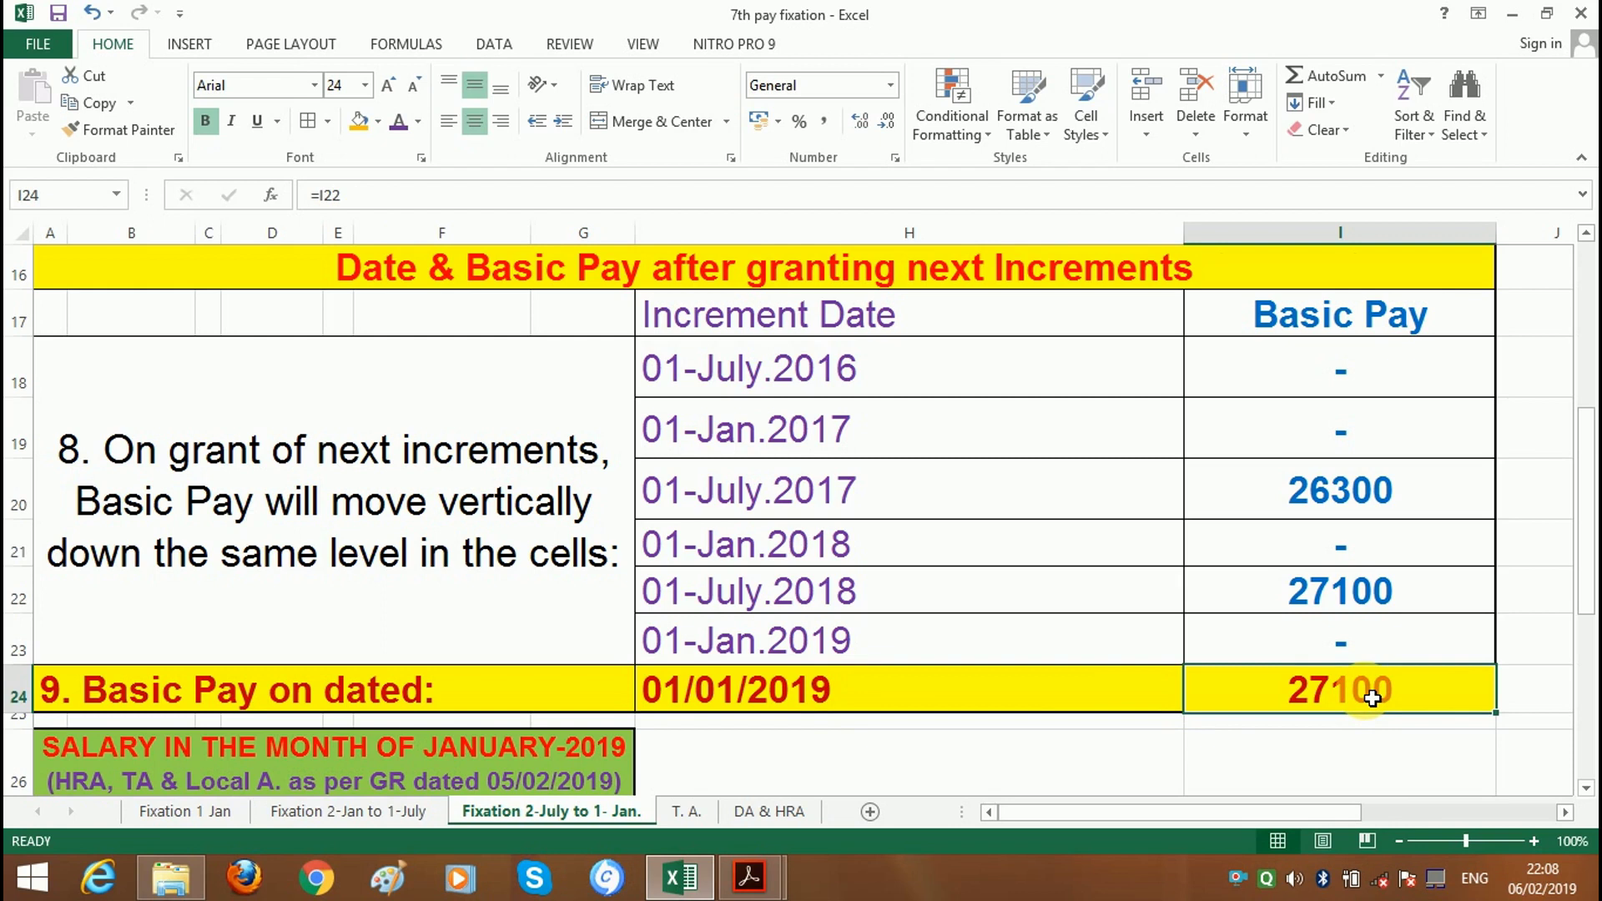
{"action": "scroll", "coordinate": [1370, 692], "scroll_direction": "down", "scroll_amount": 2}
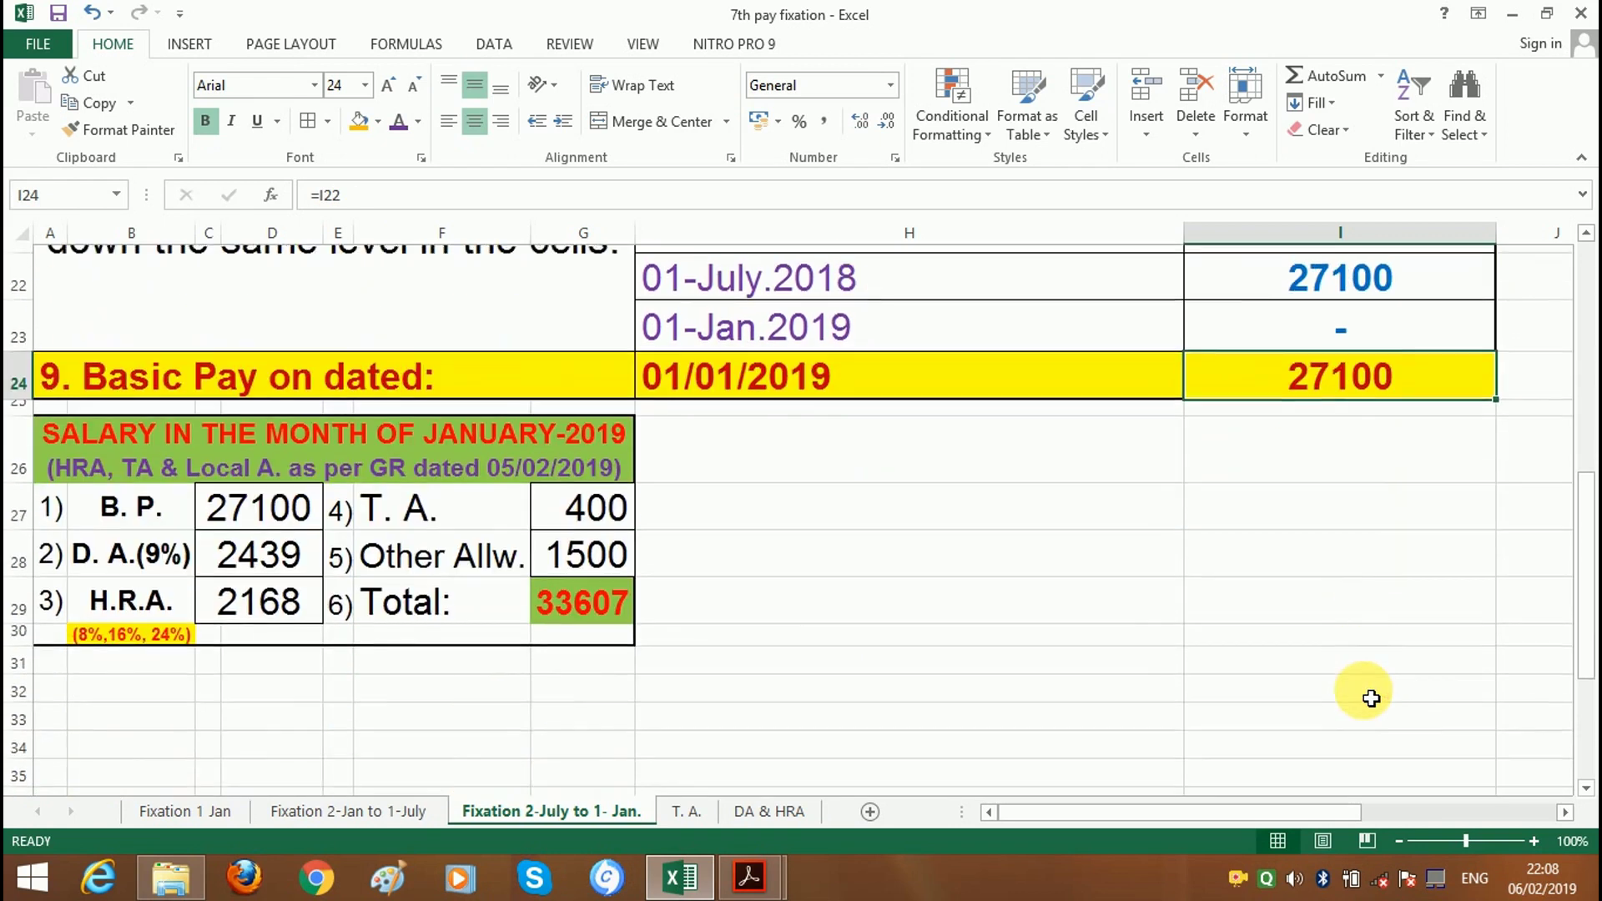
{"action": "scroll", "coordinate": [1285, 639], "scroll_direction": "up", "scroll_amount": 4}
{"action": "scroll", "coordinate": [674, 424], "scroll_direction": "up", "scroll_amount": 3}
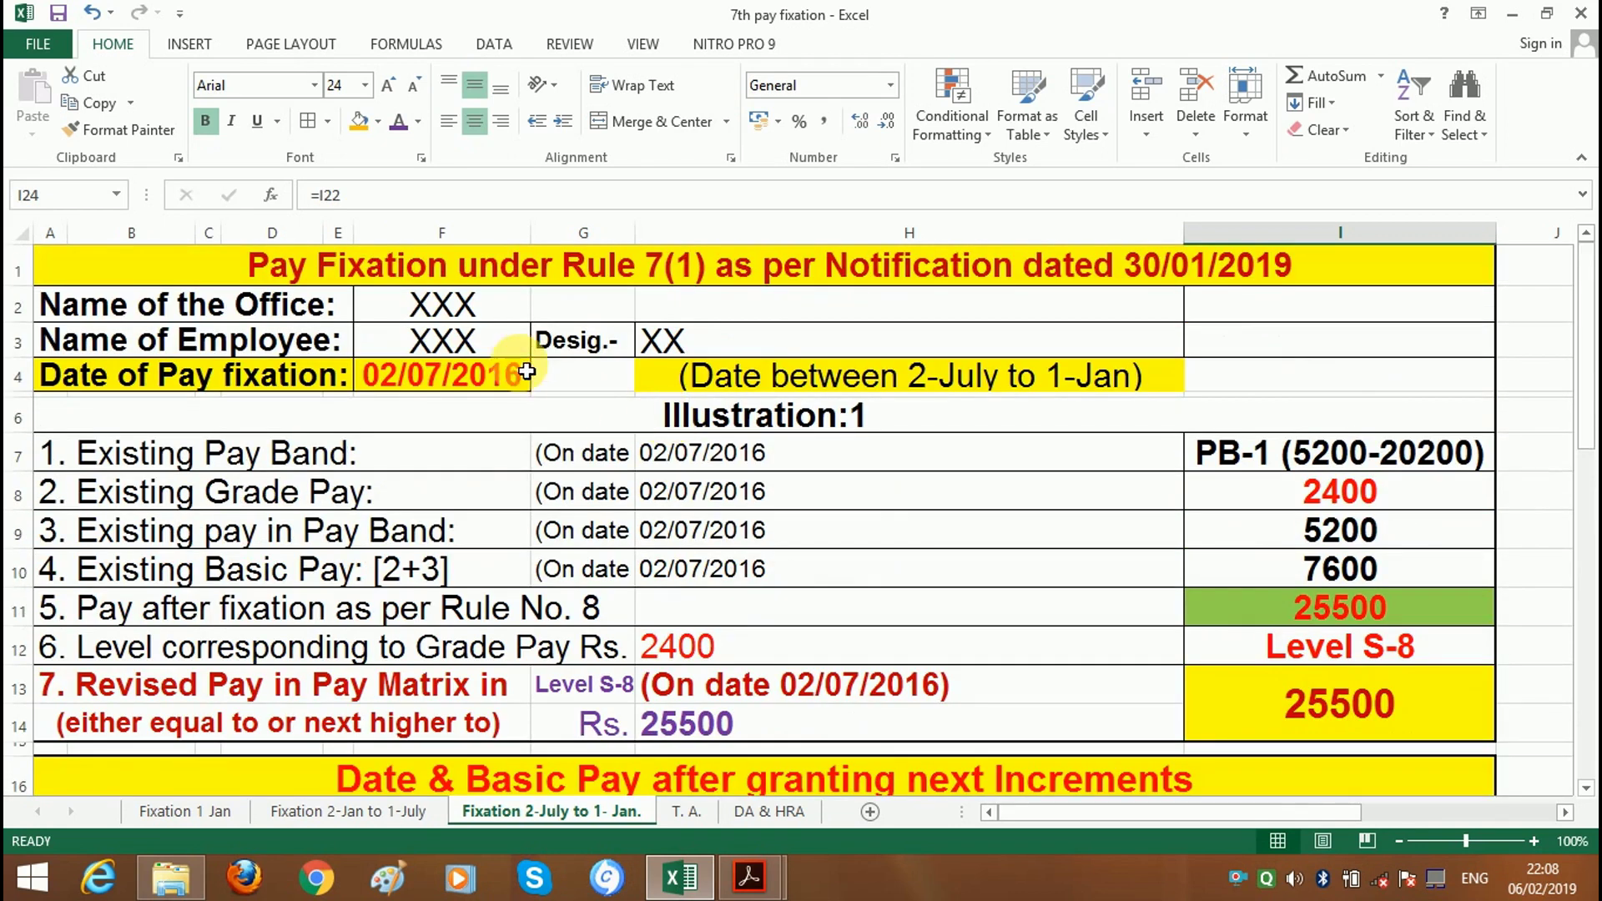
{"action": "left_click", "coordinate": [517, 371]}
{"action": "scroll", "coordinate": [936, 683], "scroll_direction": "down", "scroll_amount": 4}
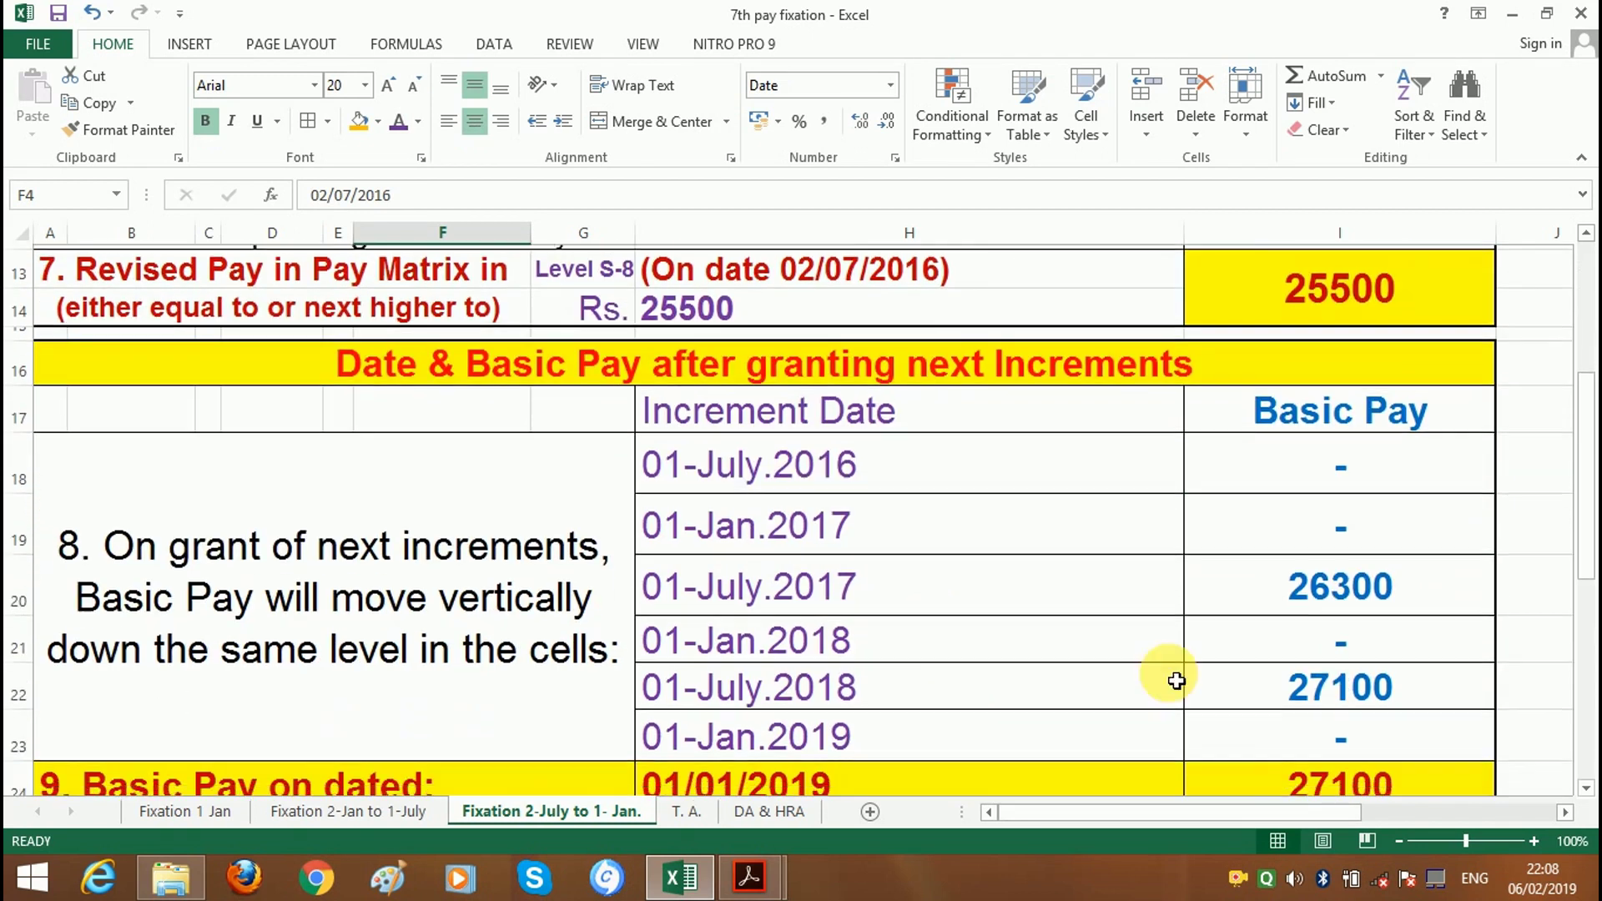
{"action": "left_click", "coordinate": [1326, 579]}
{"action": "left_click", "coordinate": [1337, 678]}
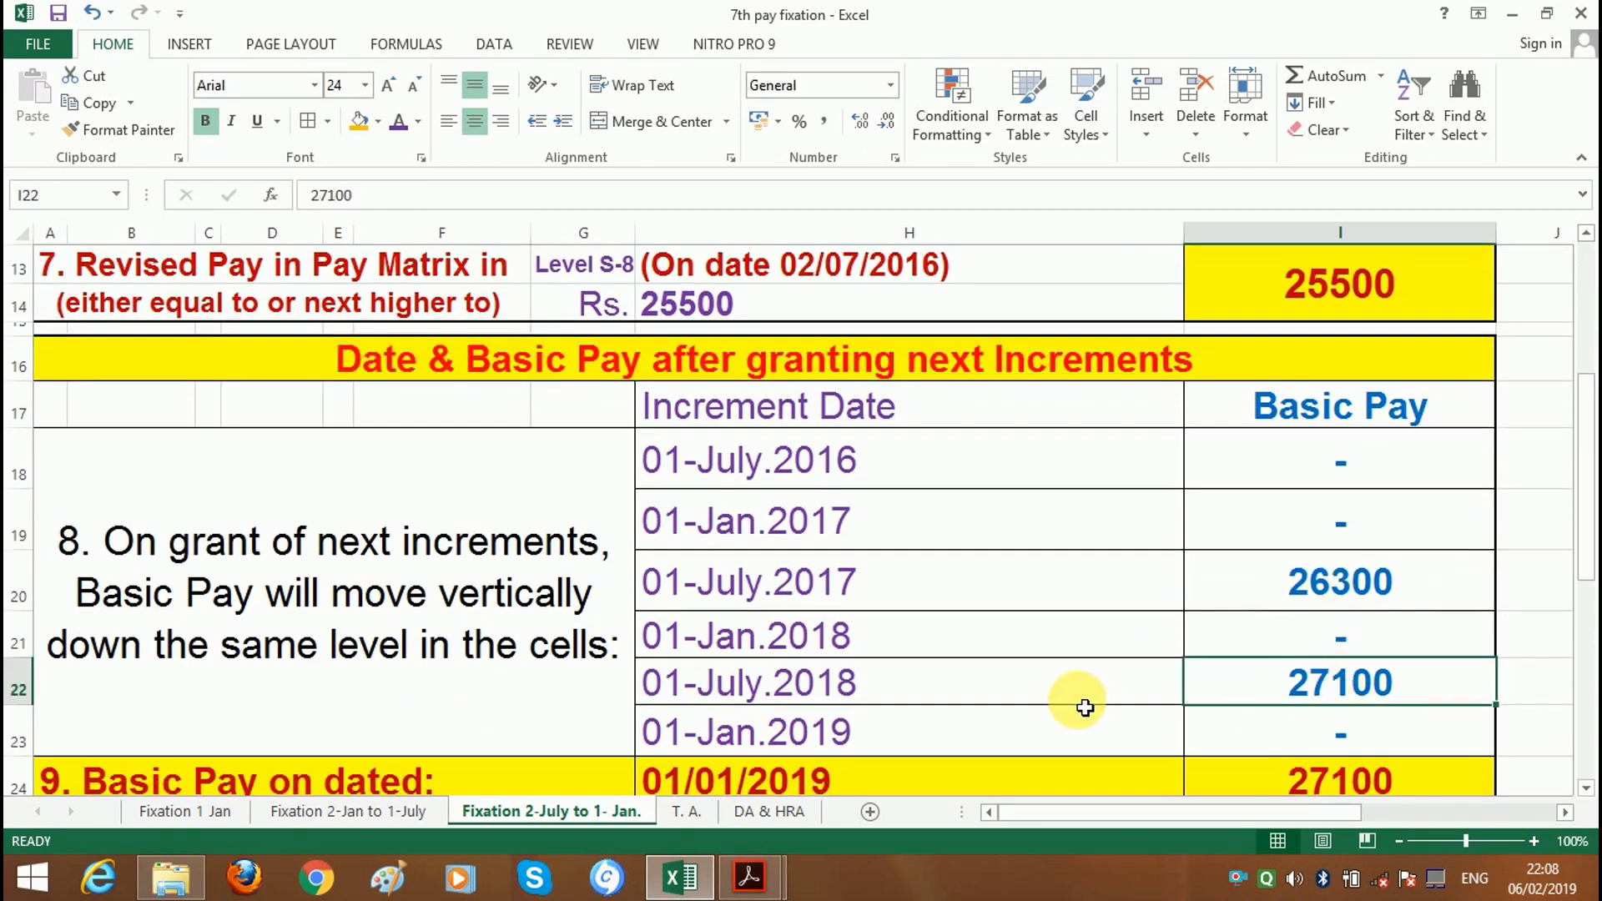
{"action": "scroll", "coordinate": [1151, 668], "scroll_direction": "down", "scroll_amount": 2}
{"action": "left_click", "coordinate": [1345, 547]}
{"action": "scroll", "coordinate": [392, 751], "scroll_direction": "down", "scroll_amount": 1}
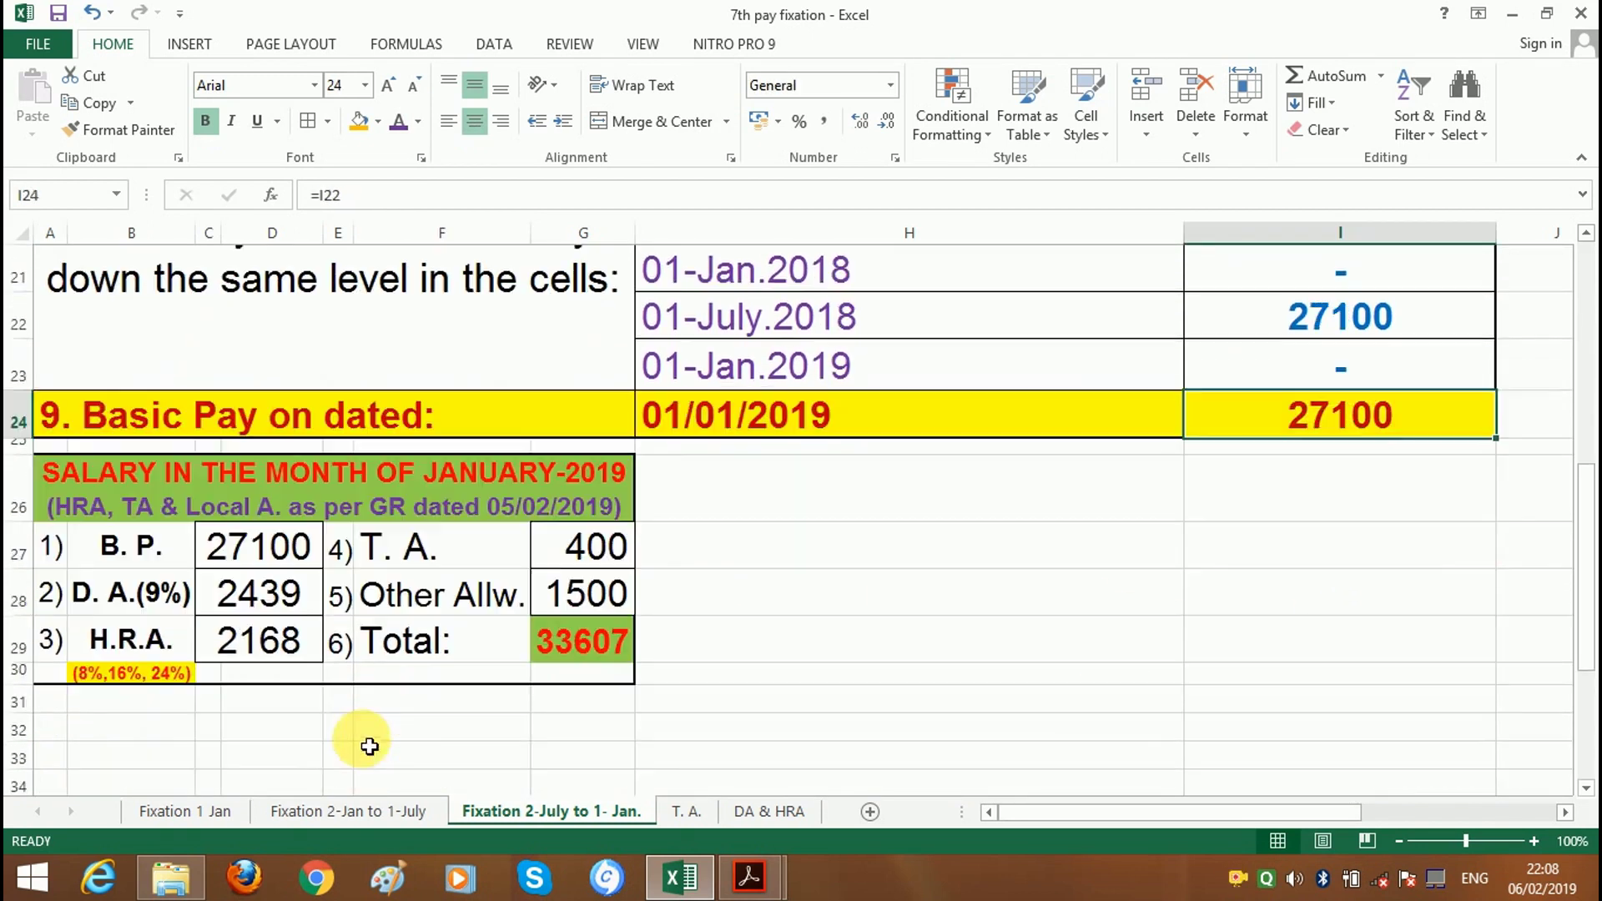
{"action": "scroll", "coordinate": [576, 634], "scroll_direction": "down", "scroll_amount": 2}
{"action": "left_click", "coordinate": [584, 627]}
{"action": "left_click", "coordinate": [578, 326]}
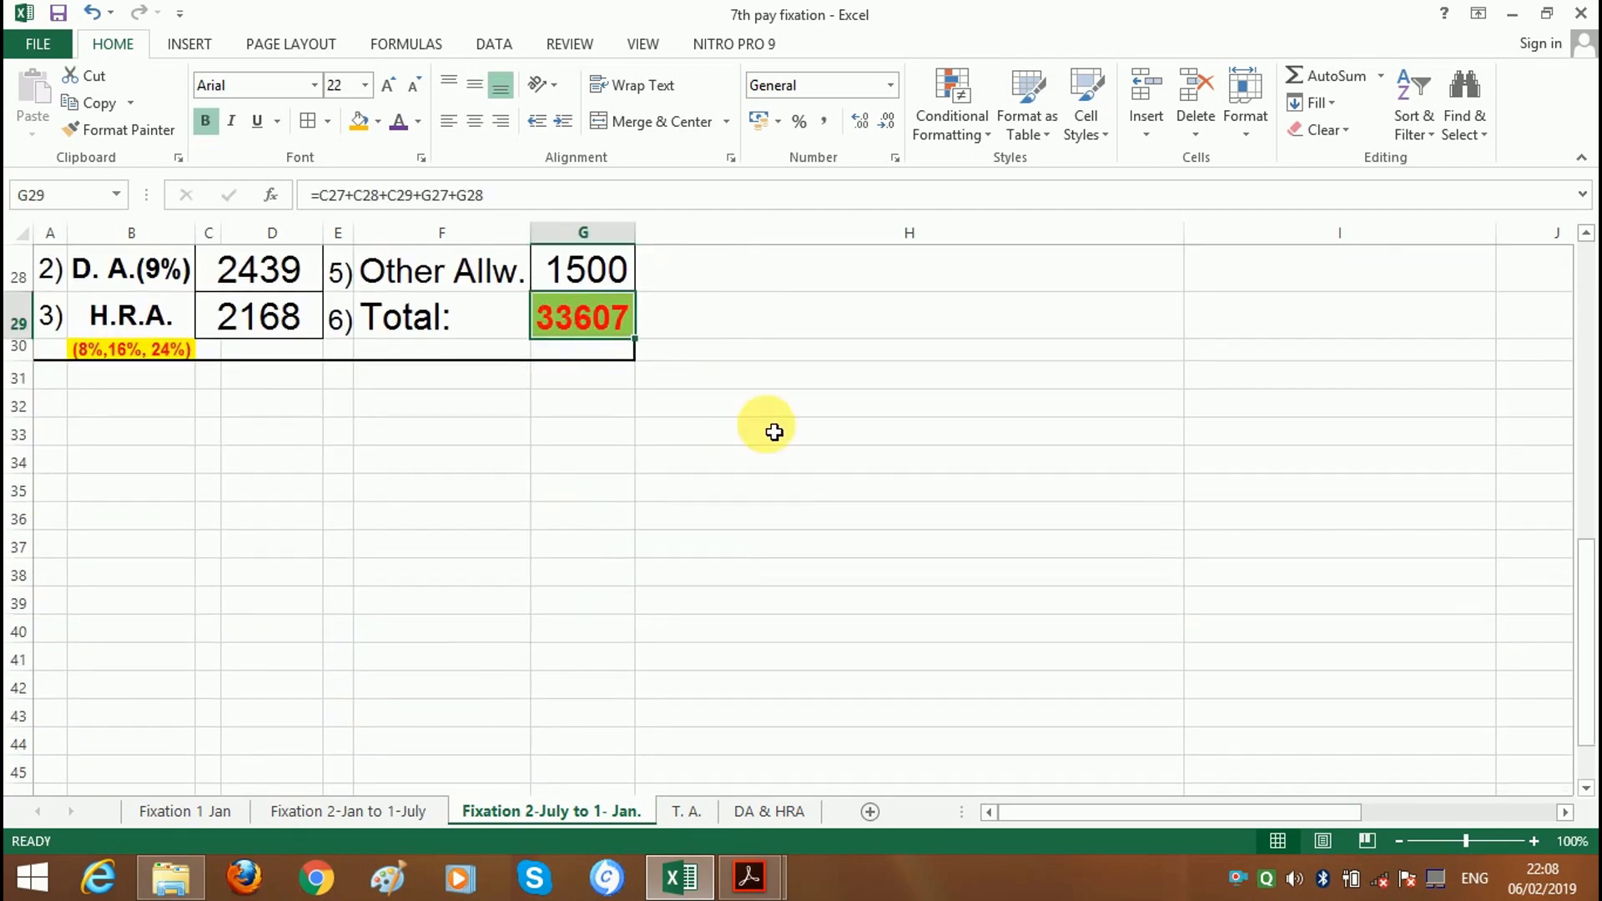
{"action": "scroll", "coordinate": [809, 469], "scroll_direction": "up", "scroll_amount": 1}
{"action": "scroll", "coordinate": [806, 494], "scroll_direction": "up", "scroll_amount": 1}
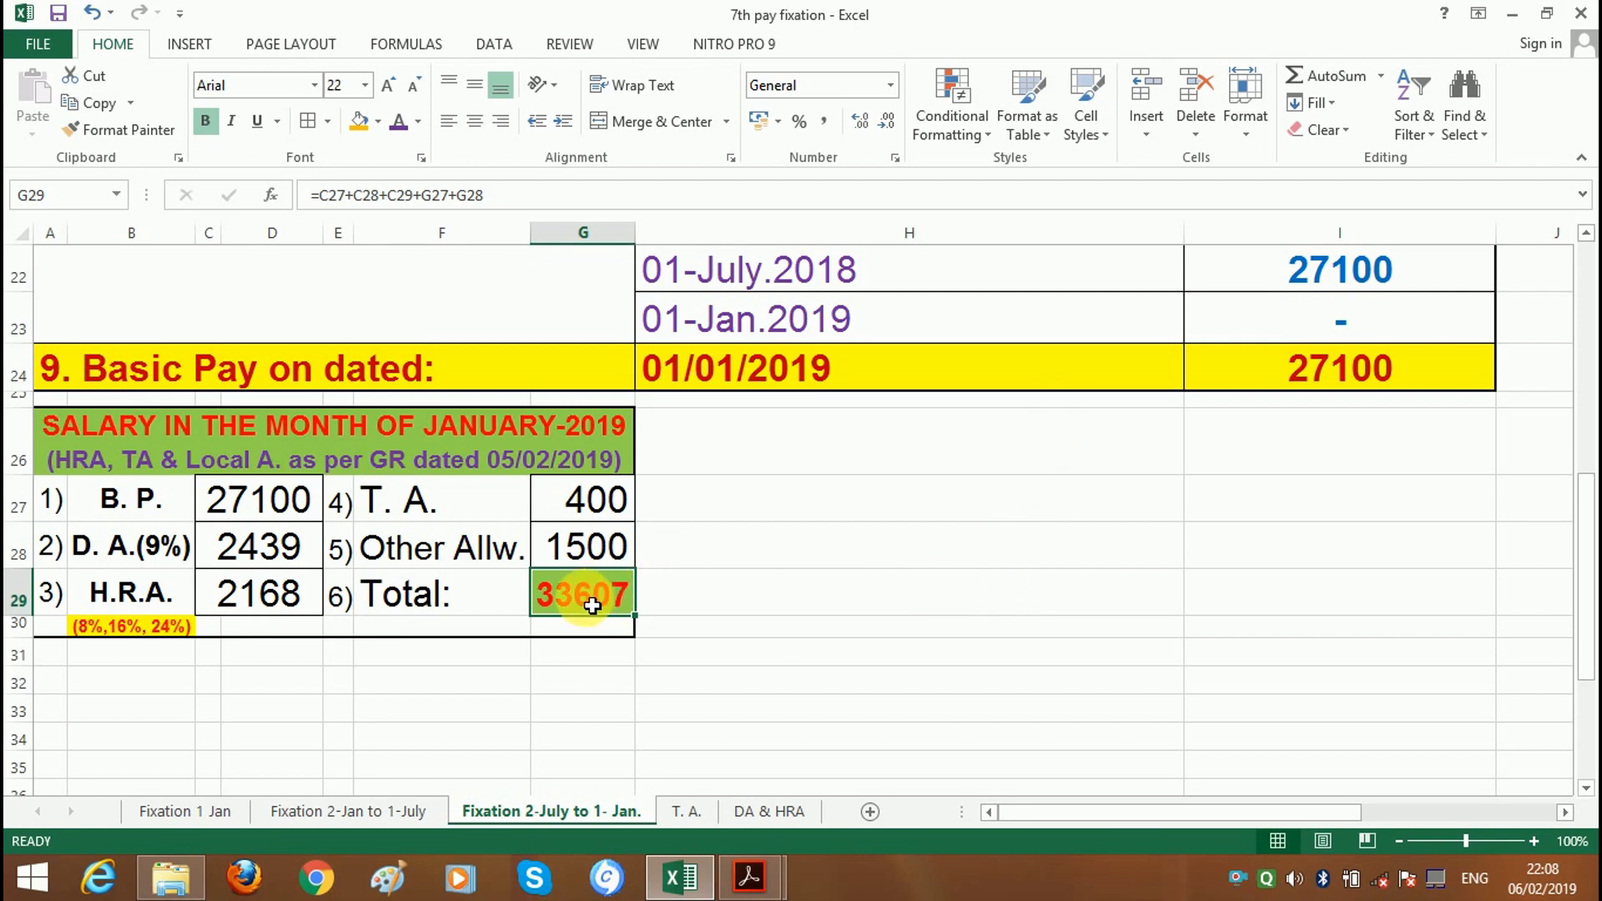
- Review the existing grade pay 2400 and pay in pay band 5200
{"action": "scroll", "coordinate": [751, 593], "scroll_direction": "up", "scroll_amount": 5}
{"action": "scroll", "coordinate": [758, 534], "scroll_direction": "up", "scroll_amount": 2}
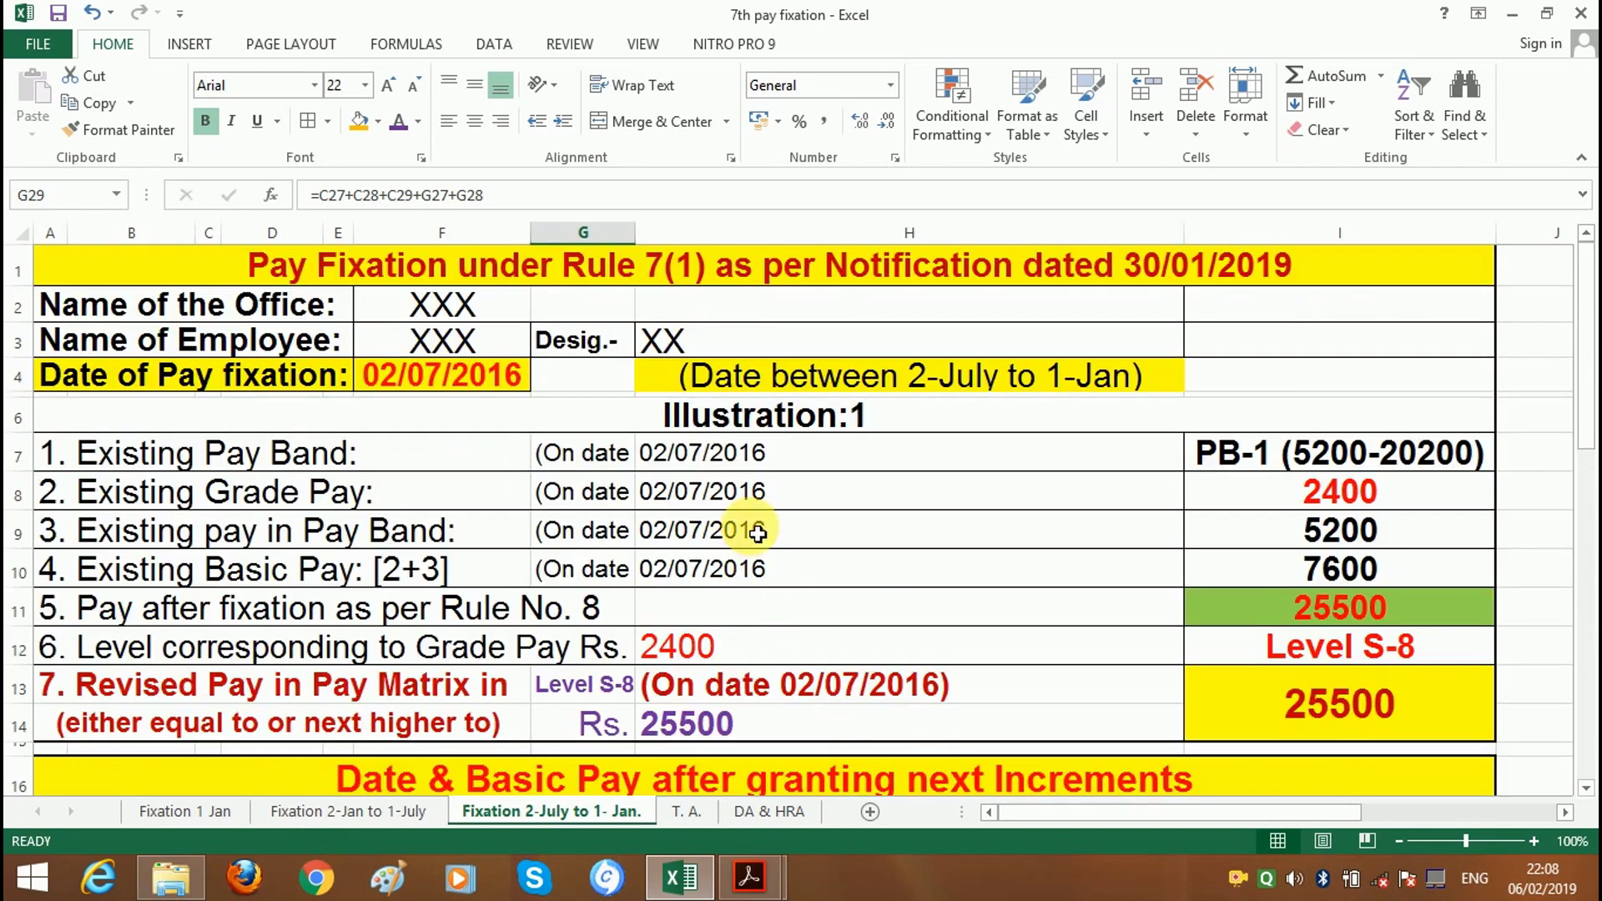
{"action": "left_click", "coordinate": [1333, 494]}
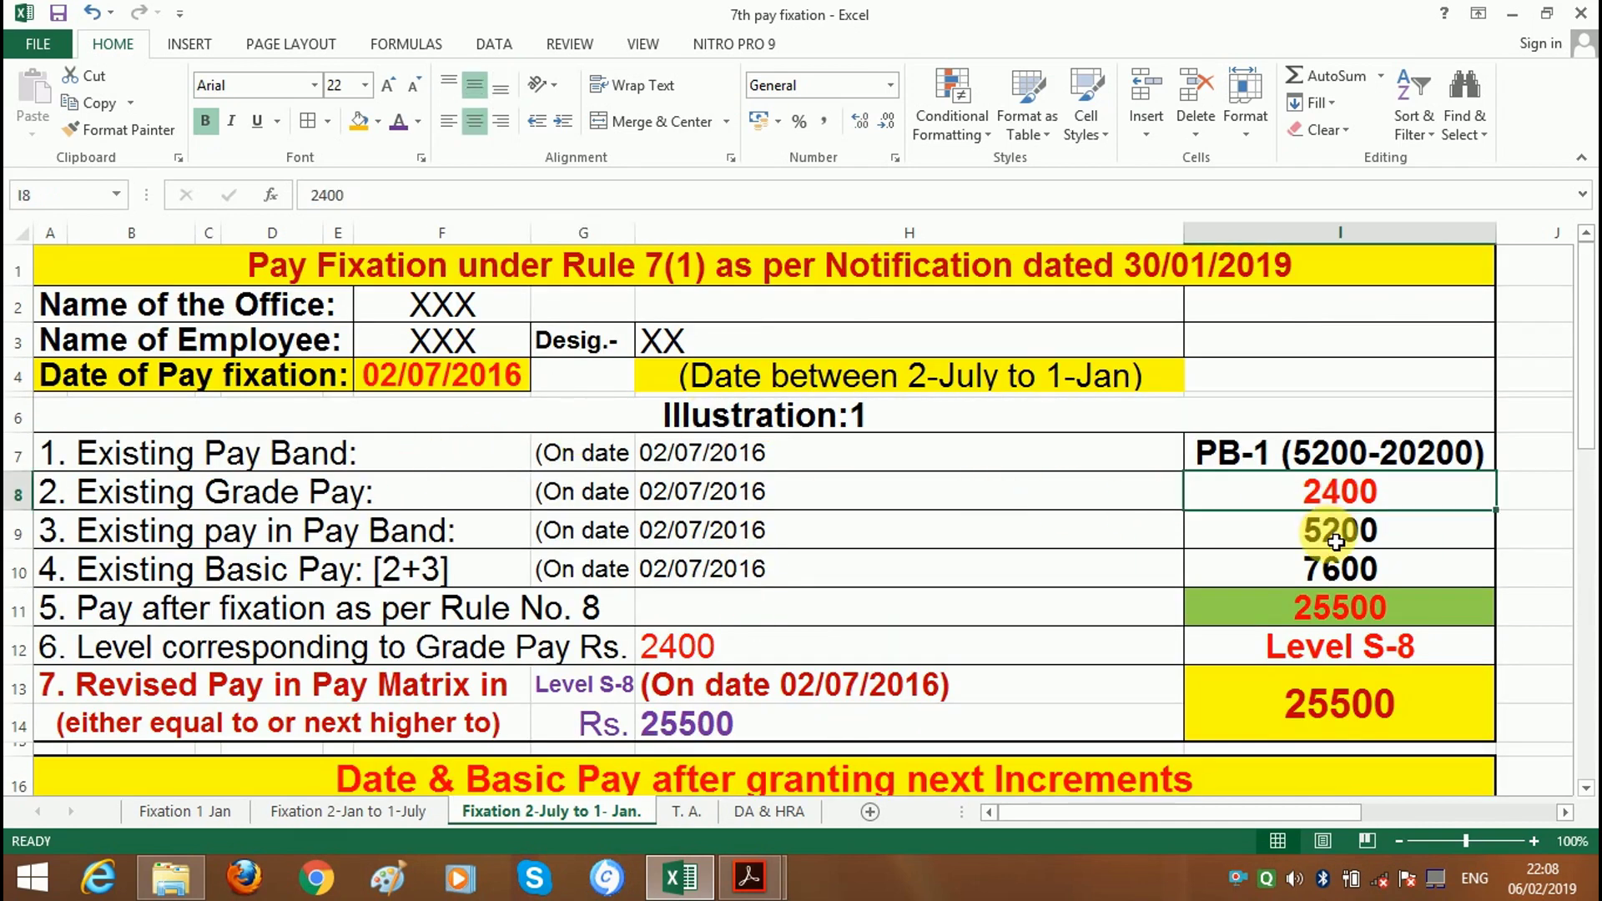
{"action": "left_click", "coordinate": [1336, 540]}
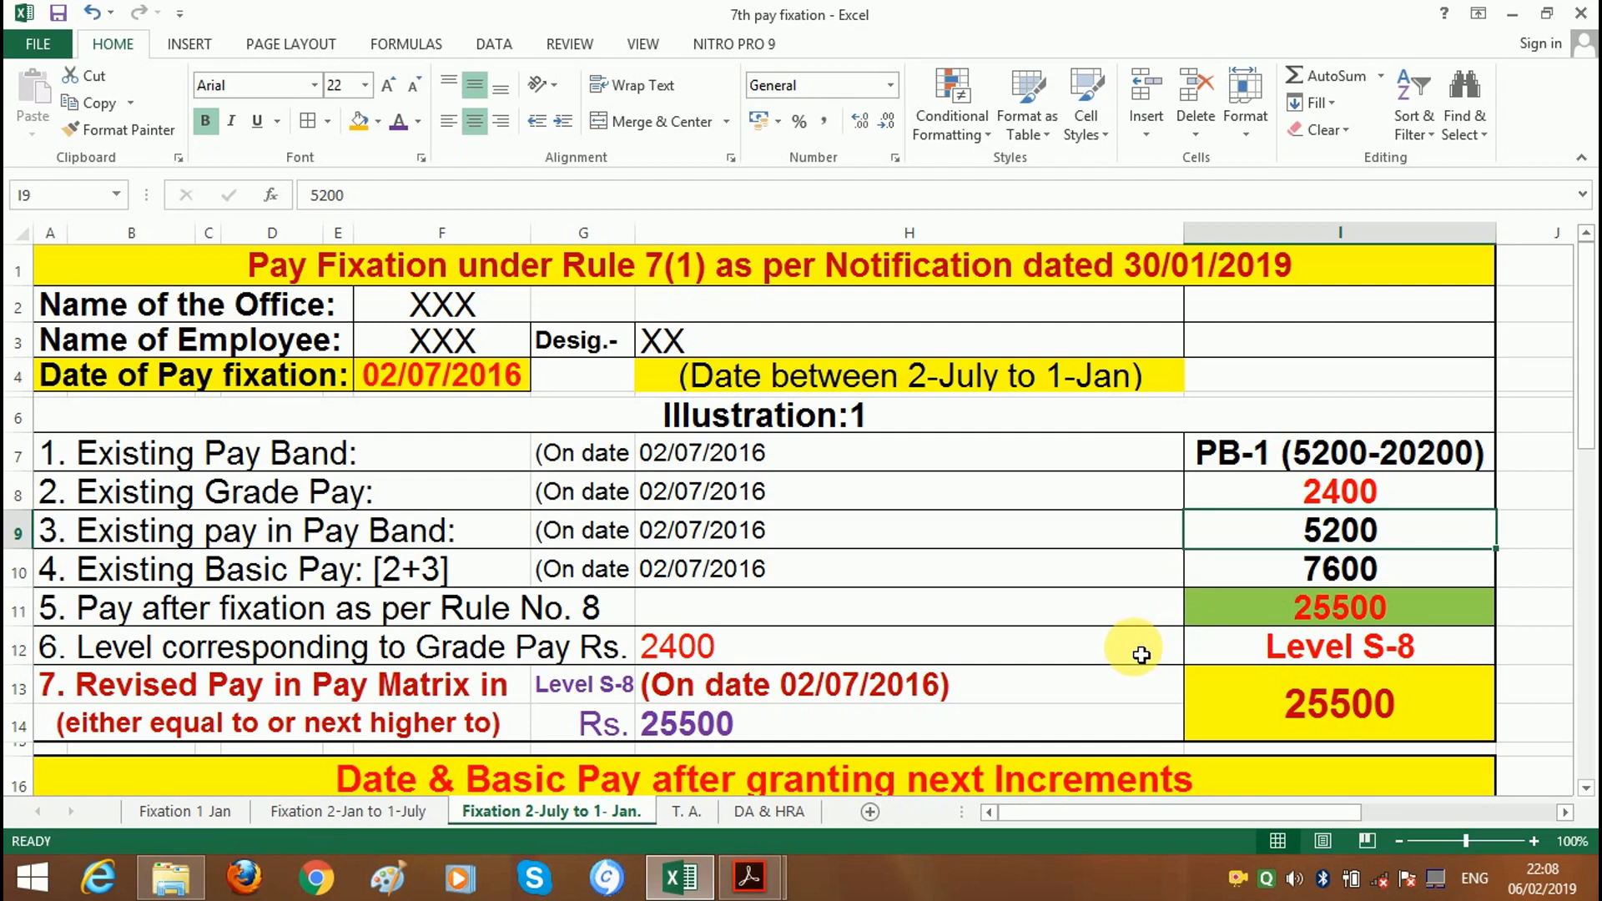
{"action": "left_click", "coordinate": [1308, 491]}
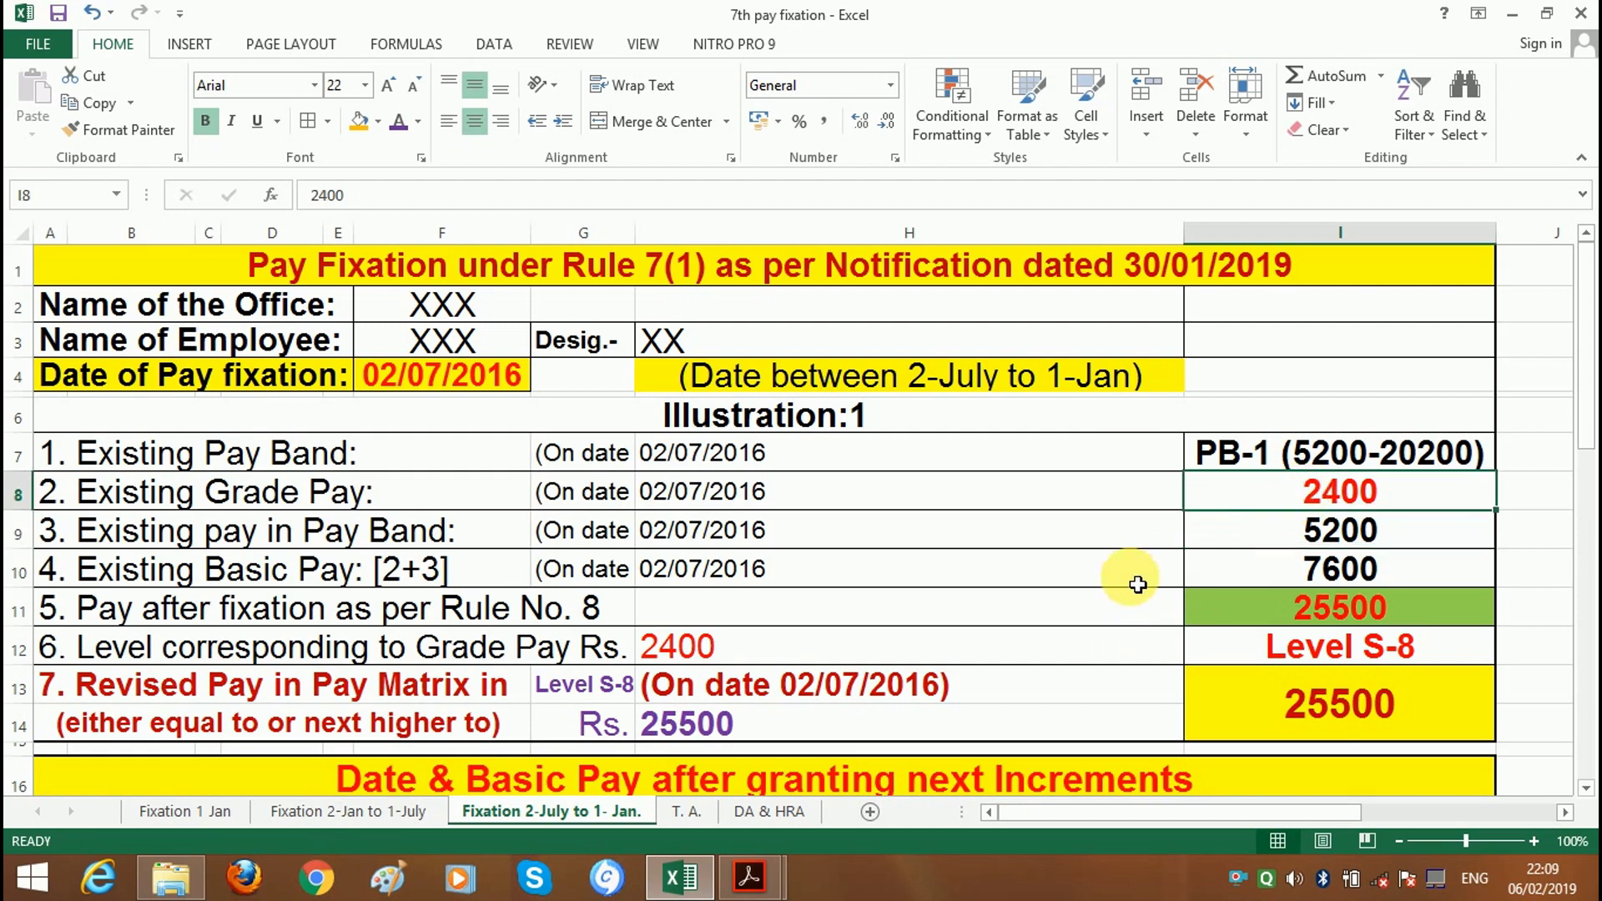
- Switch to the Fixation 2-Jan to 1-July sheet
{"action": "scroll", "coordinate": [1138, 584], "scroll_direction": "down", "scroll_amount": 2}
{"action": "scroll", "coordinate": [1137, 593], "scroll_direction": "down", "scroll_amount": 3}
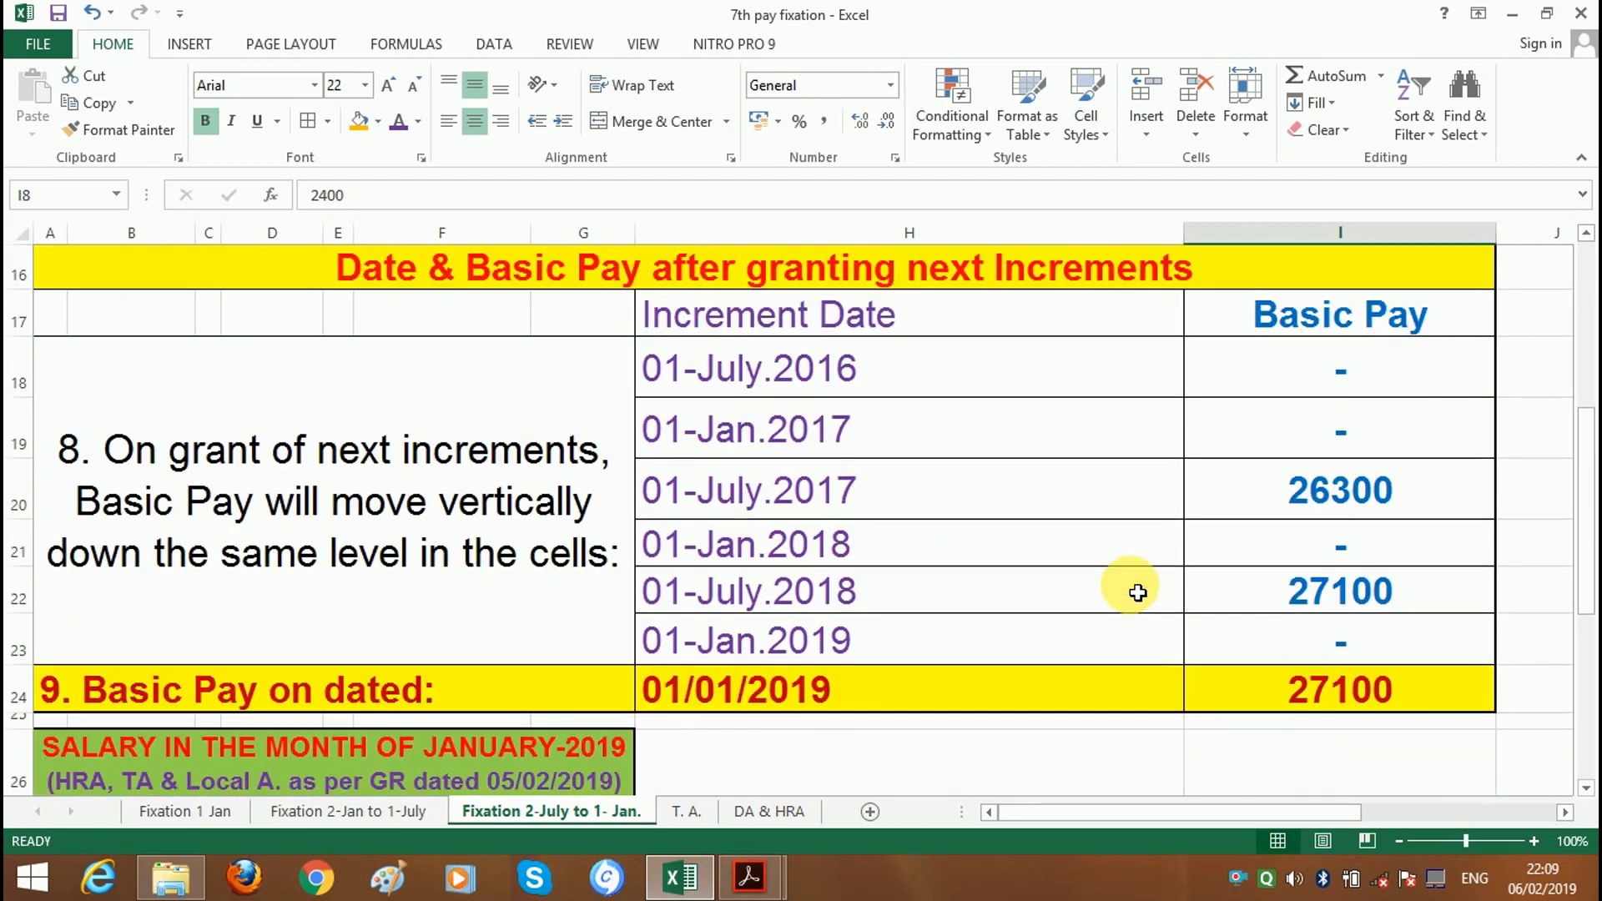
{"action": "scroll", "coordinate": [1137, 593], "scroll_direction": "down", "scroll_amount": 2}
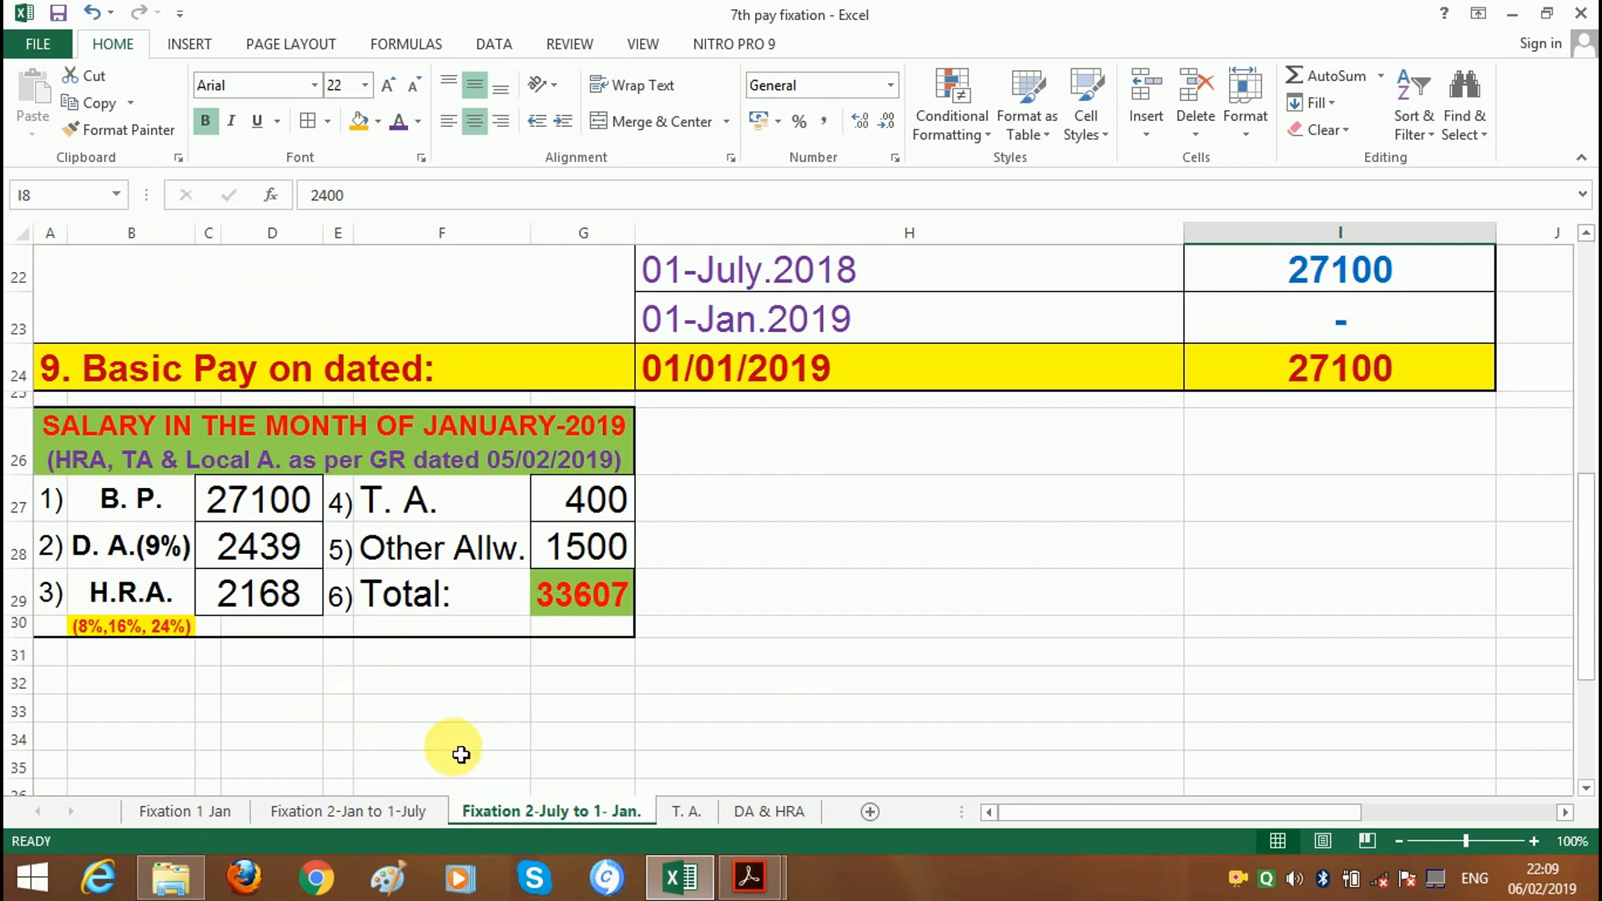
{"action": "left_click", "coordinate": [384, 811]}
- Compare January-2019 totals across all three sheets, noting 33607, then return to Fixation 1 Jan
{"action": "scroll", "coordinate": [710, 698], "scroll_direction": "down", "scroll_amount": 7}
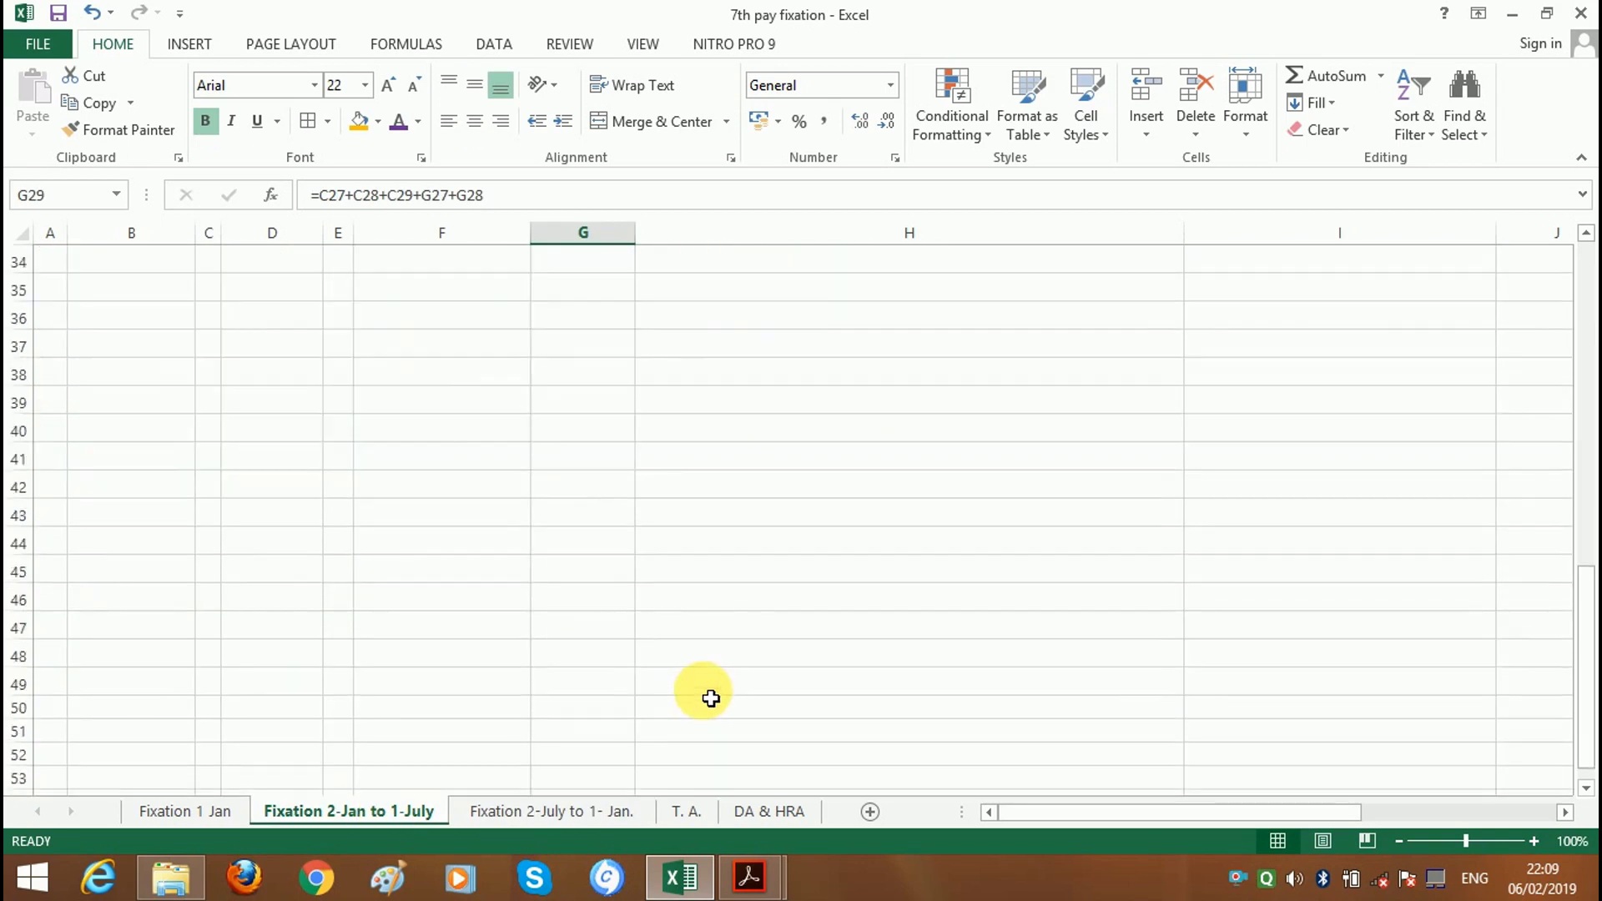
{"action": "scroll", "coordinate": [710, 698], "scroll_direction": "up", "scroll_amount": 4}
{"action": "left_click", "coordinate": [194, 811]}
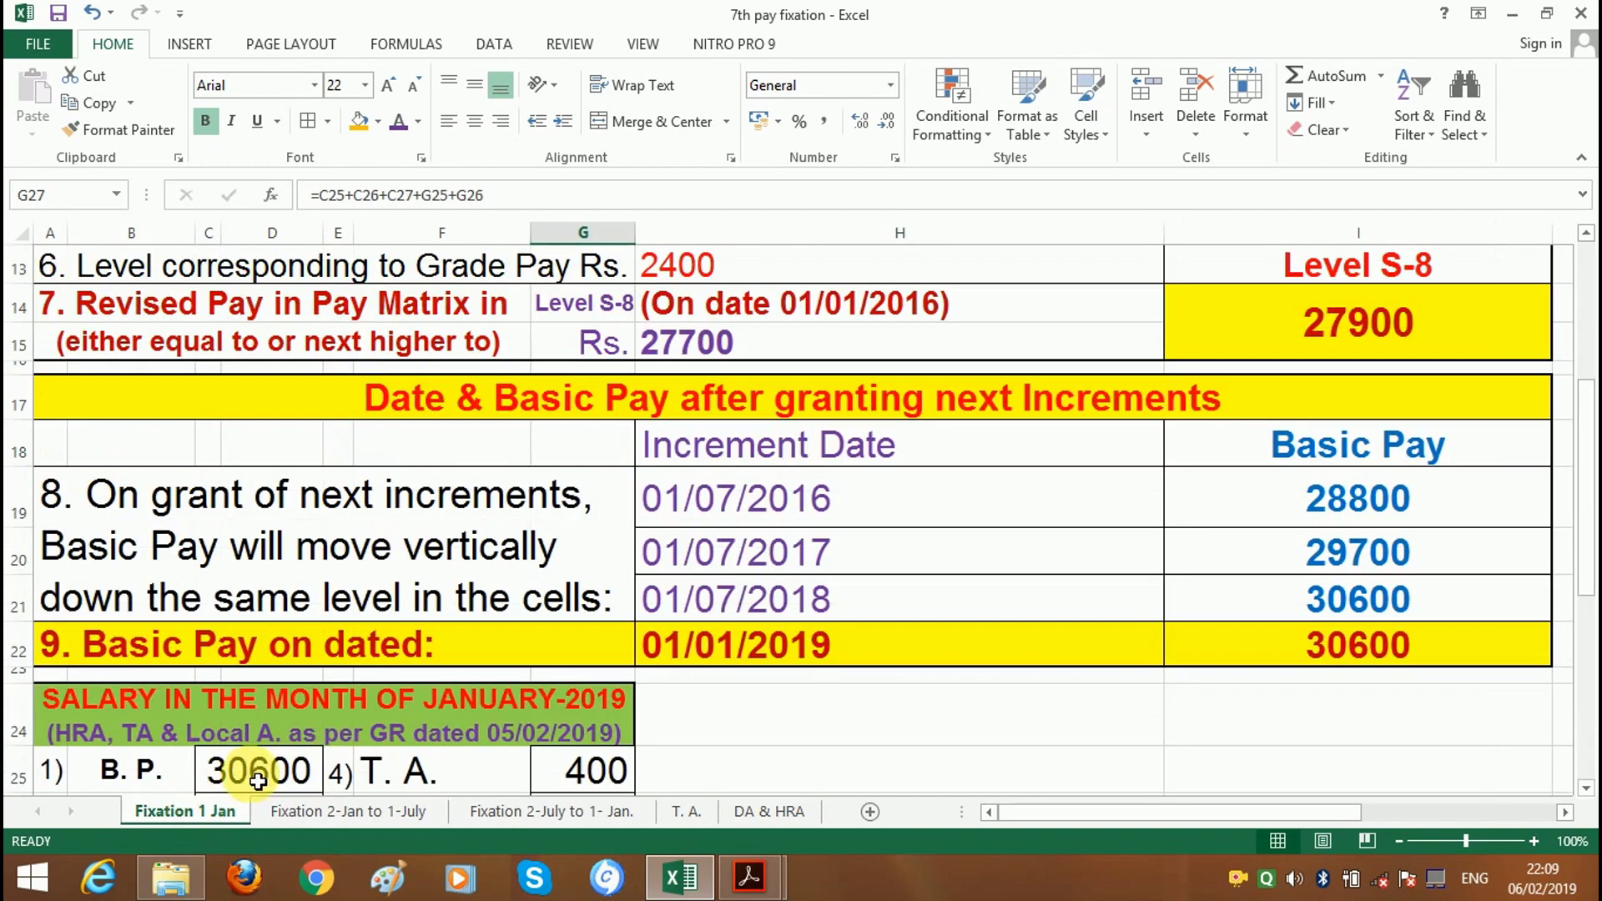
{"action": "scroll", "coordinate": [554, 715], "scroll_direction": "down", "scroll_amount": 2}
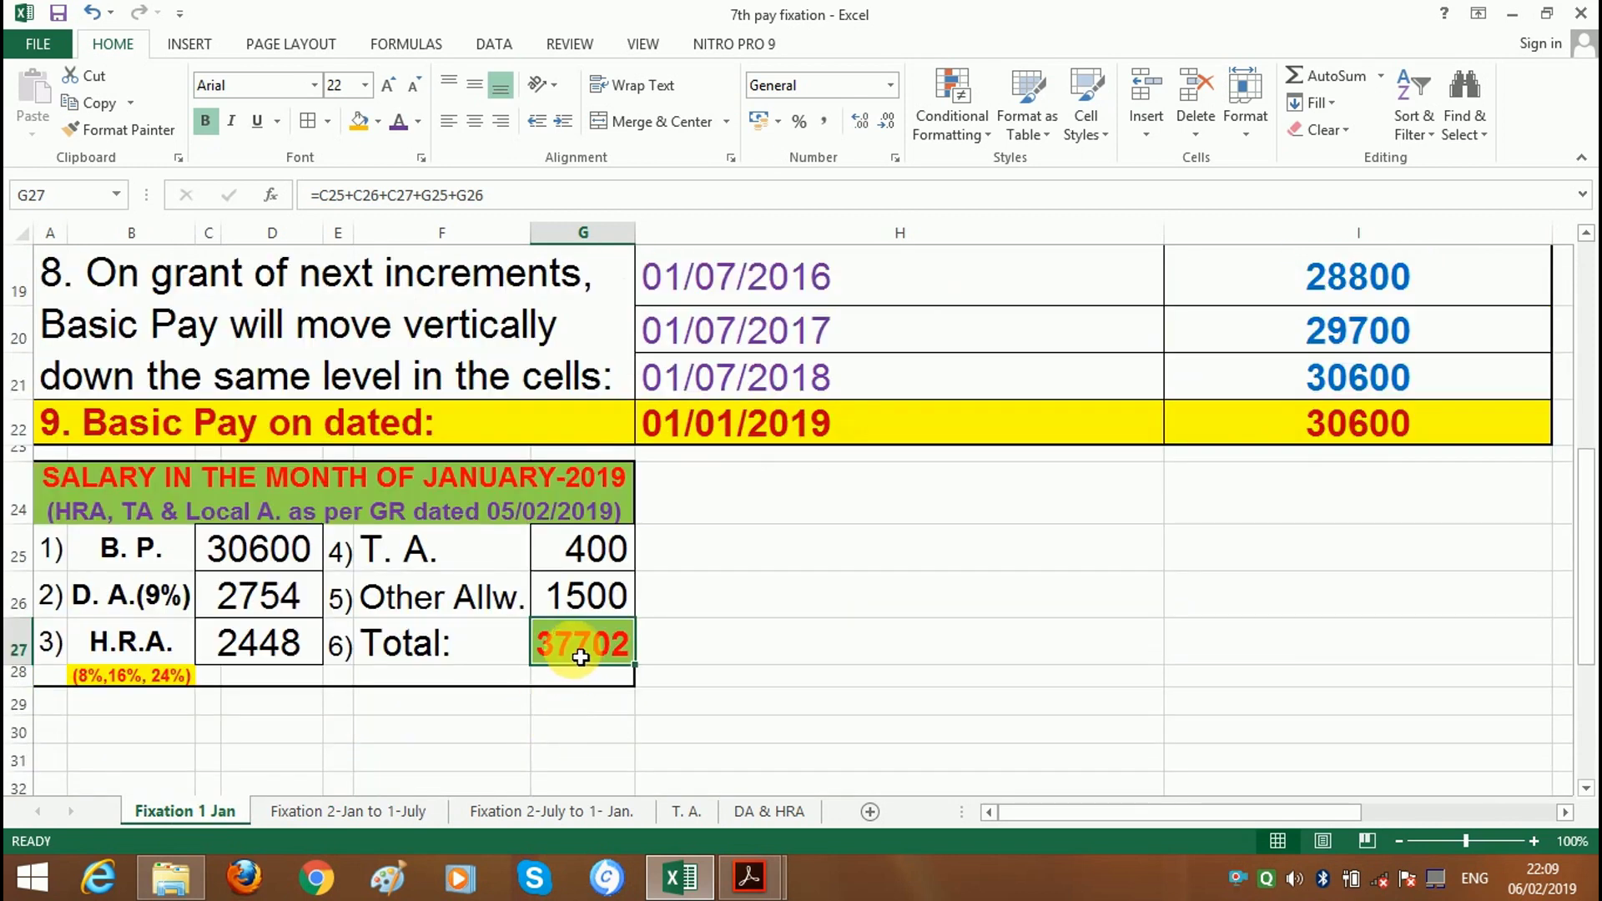
{"action": "left_click", "coordinate": [363, 812]}
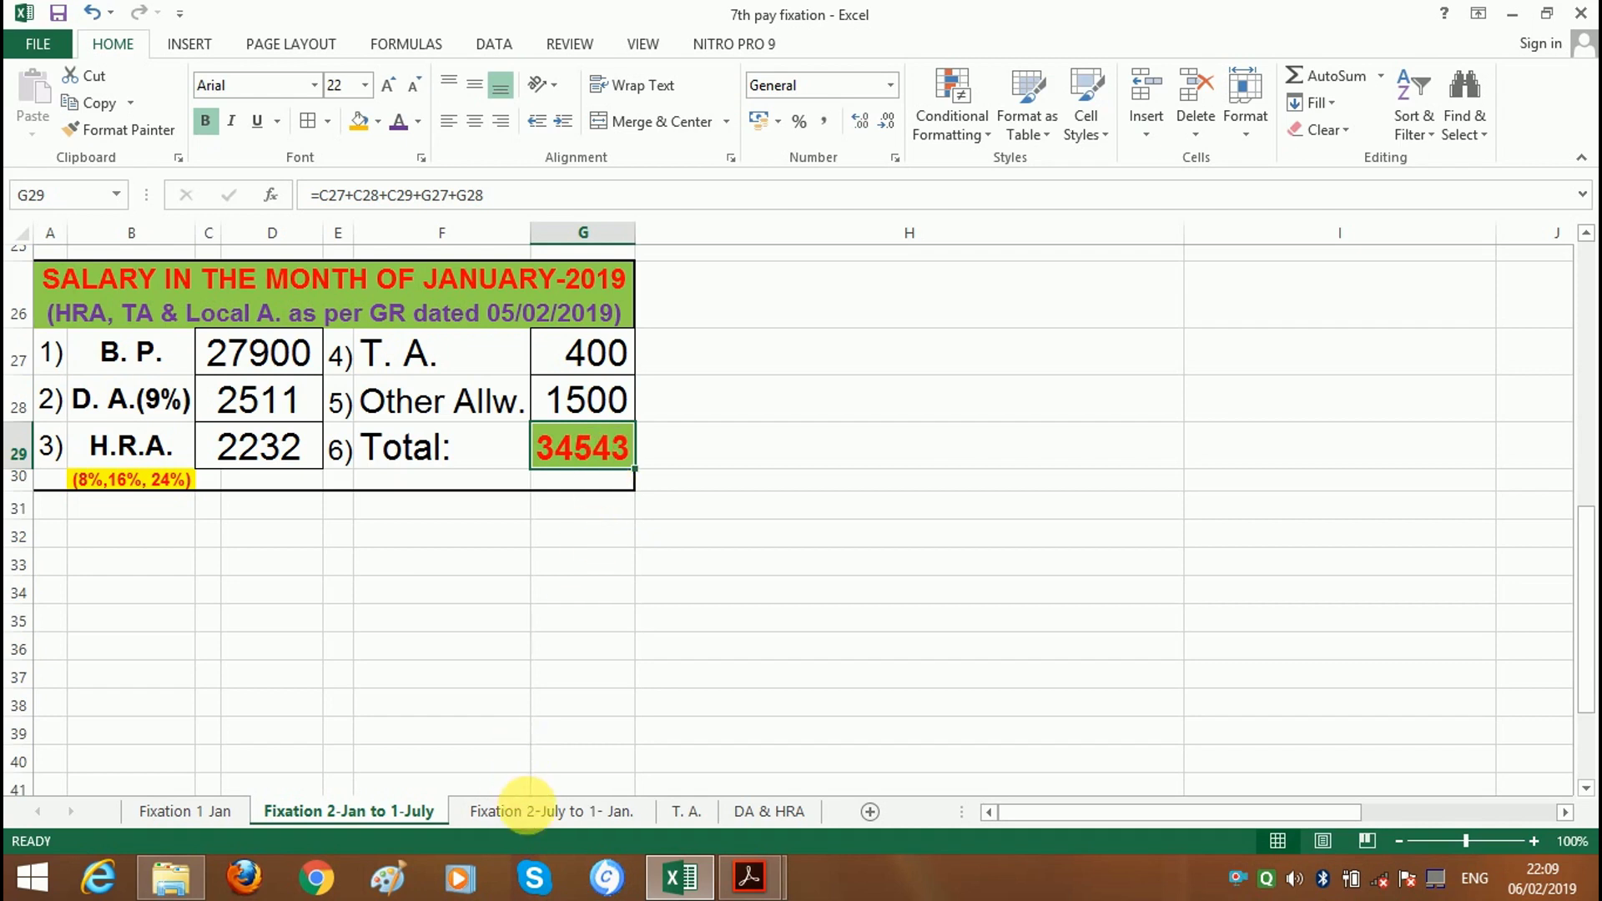
{"action": "left_click", "coordinate": [528, 808]}
{"action": "left_click", "coordinate": [576, 592]}
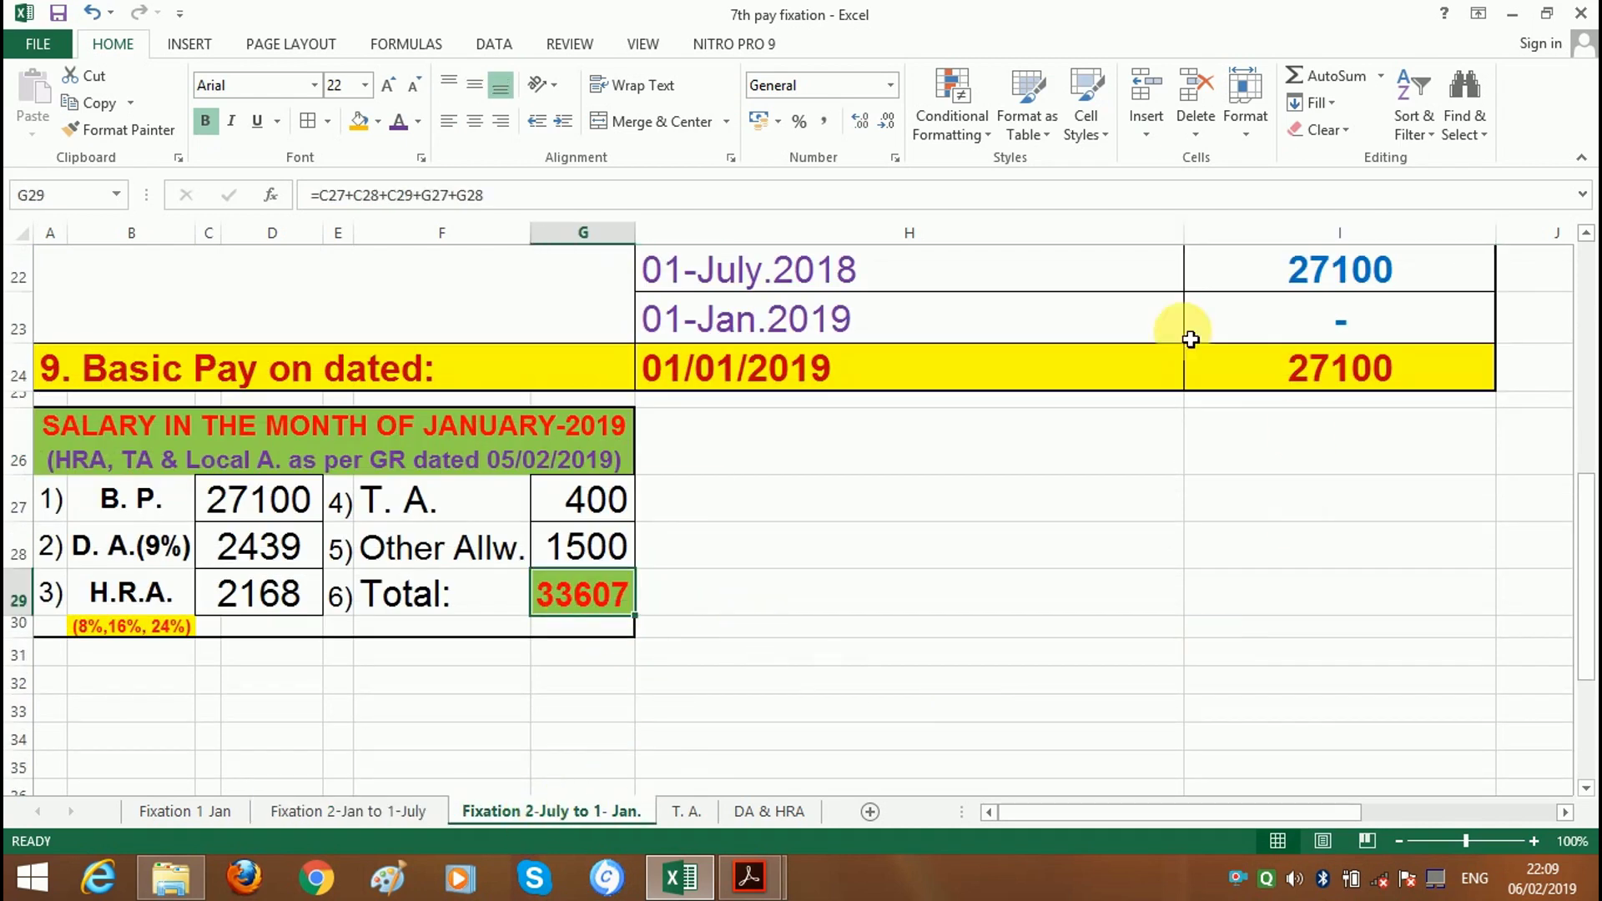
{"action": "scroll", "coordinate": [647, 490], "scroll_direction": "up", "scroll_amount": 4}
{"action": "left_click", "coordinate": [185, 811]}
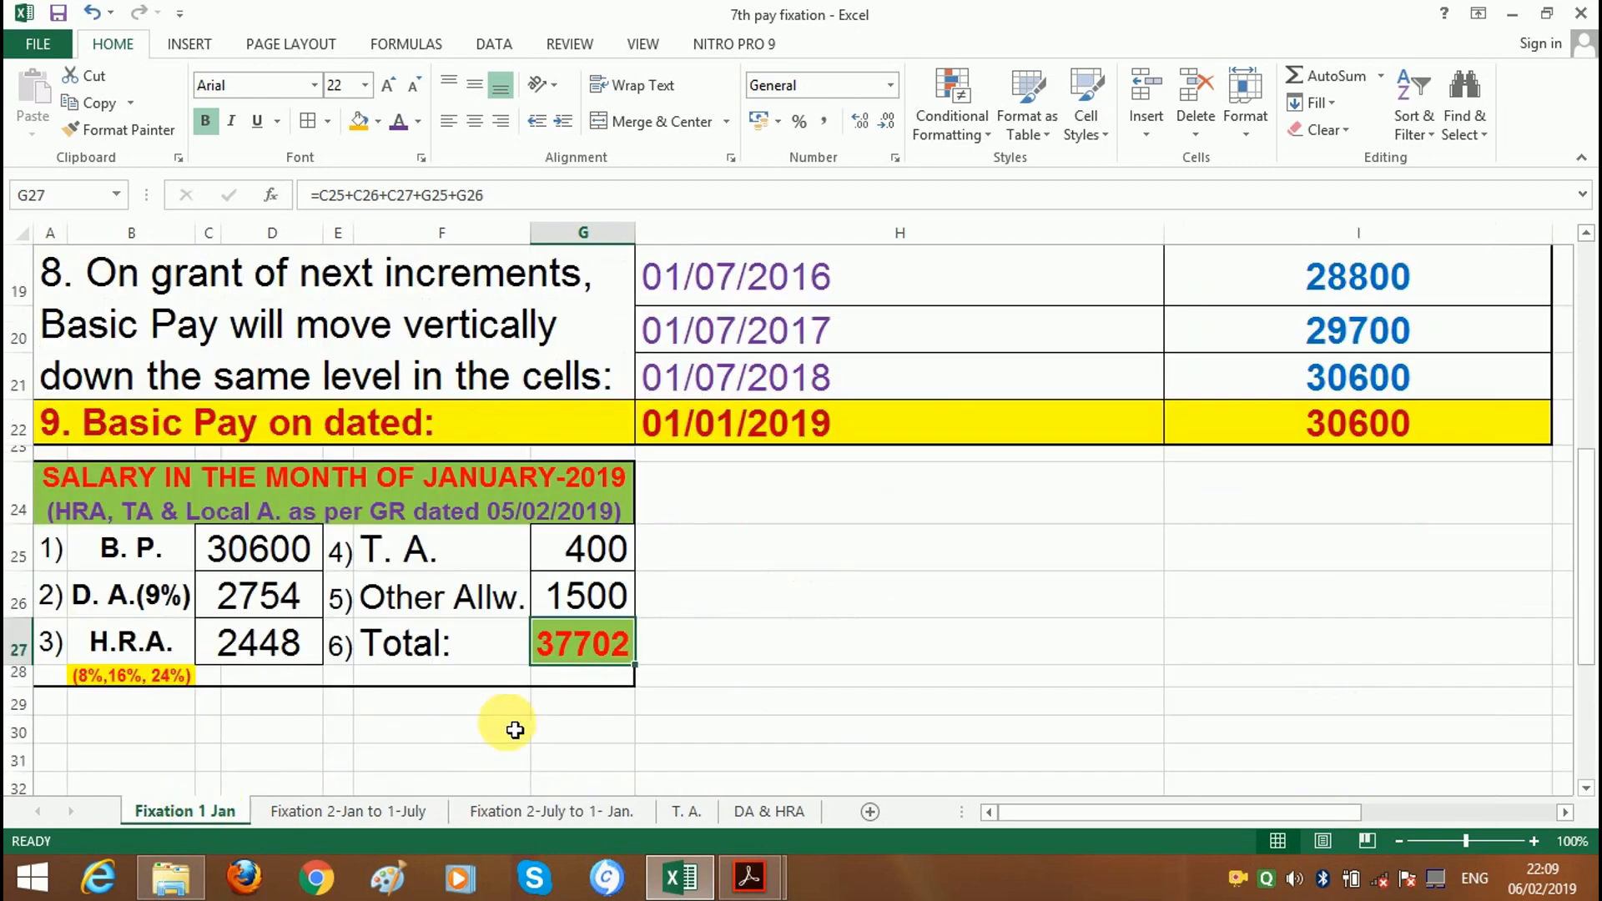
{"action": "scroll", "coordinate": [668, 634], "scroll_direction": "up", "scroll_amount": 6}
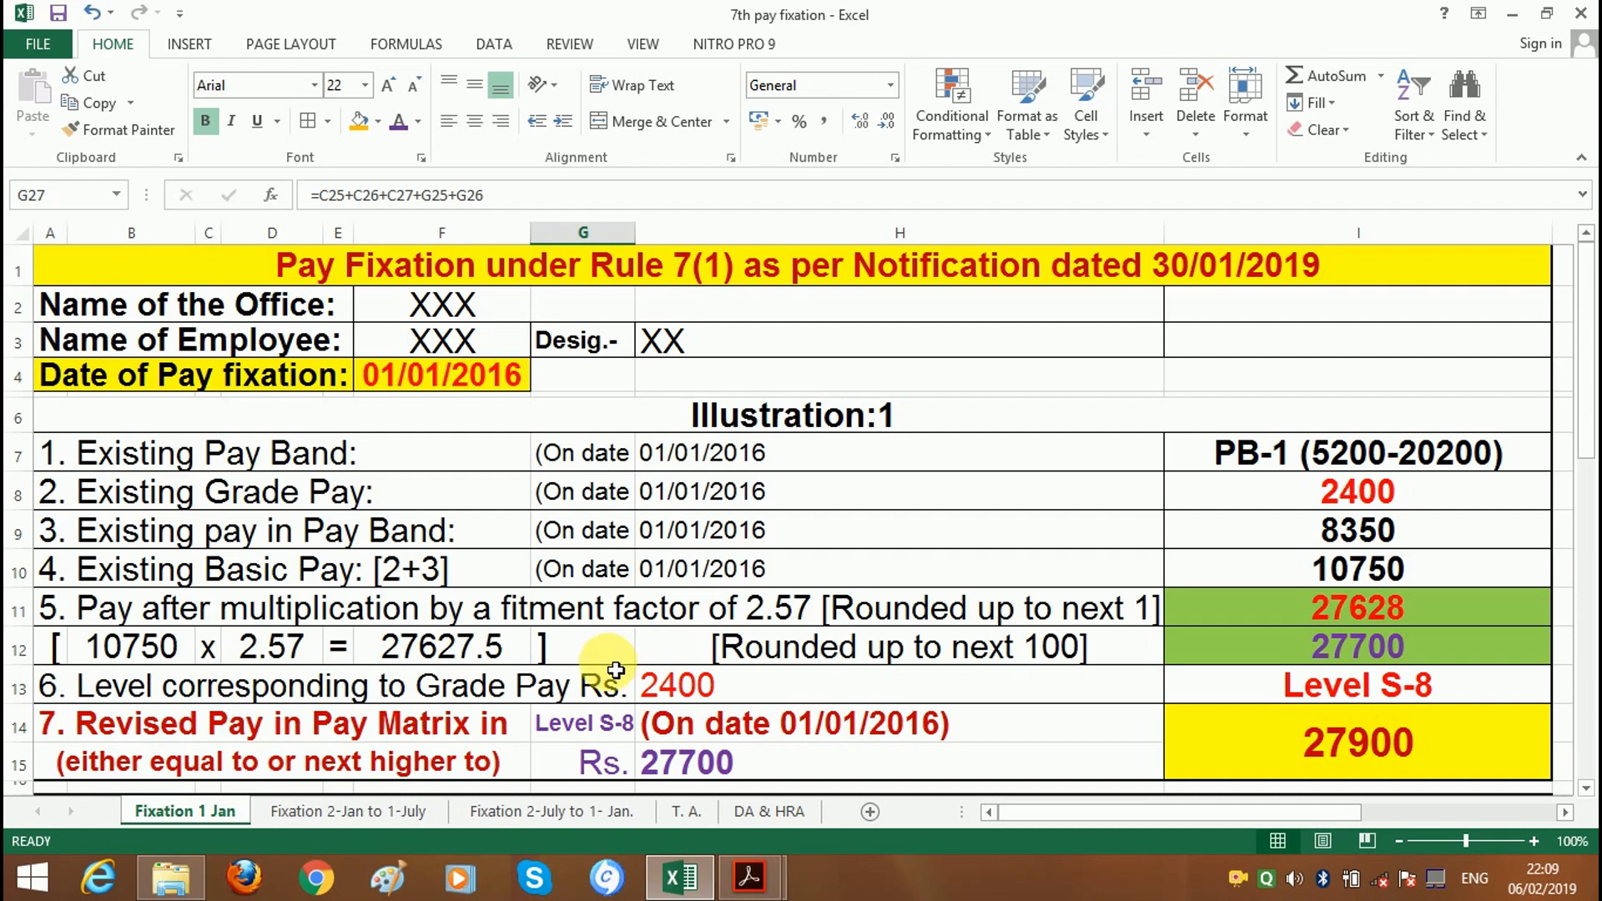
{"action": "scroll", "coordinate": [615, 670], "scroll_direction": "down", "scroll_amount": 4}
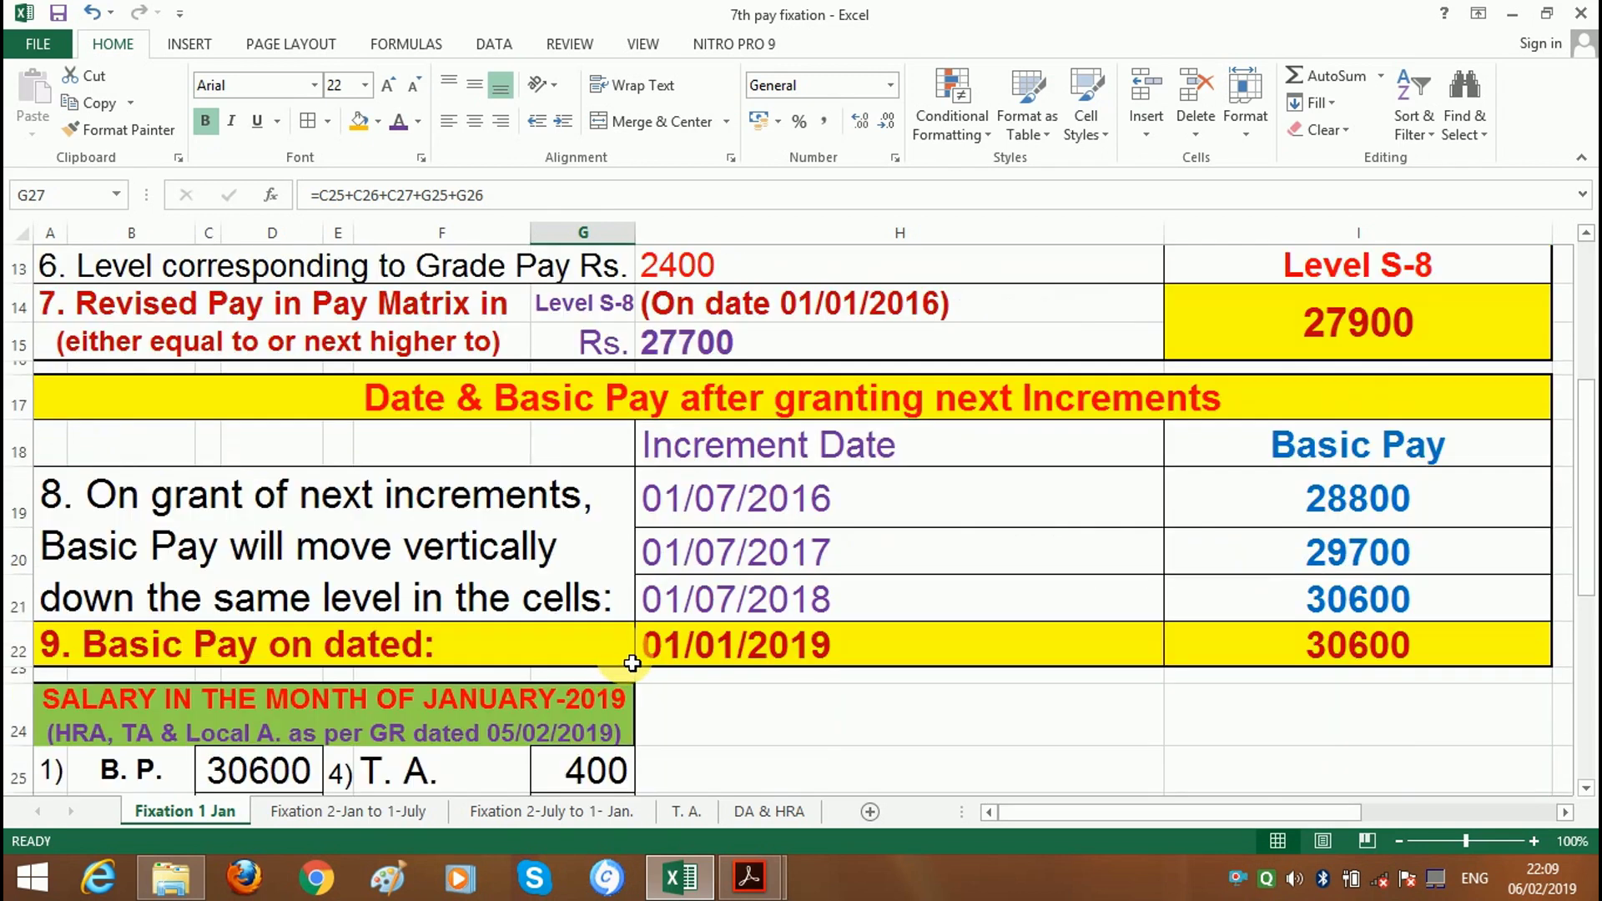
{"action": "scroll", "coordinate": [632, 663], "scroll_direction": "down", "scroll_amount": 3}
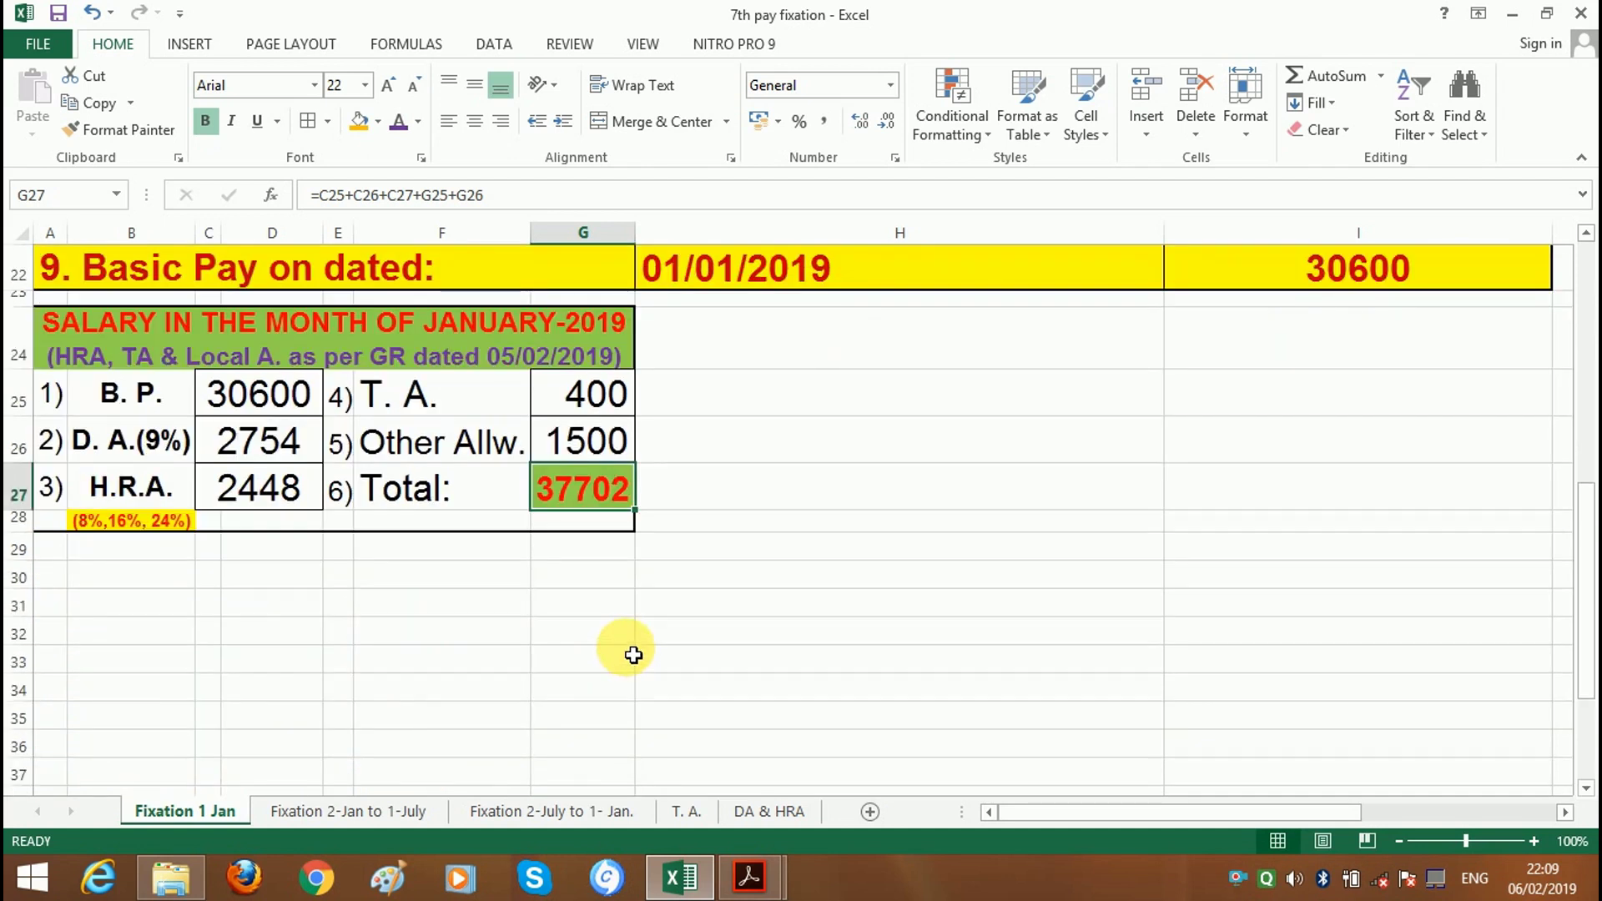
{"action": "scroll", "coordinate": [633, 655], "scroll_direction": "up", "scroll_amount": 2}
{"action": "scroll", "coordinate": [633, 646], "scroll_direction": "up", "scroll_amount": 1}
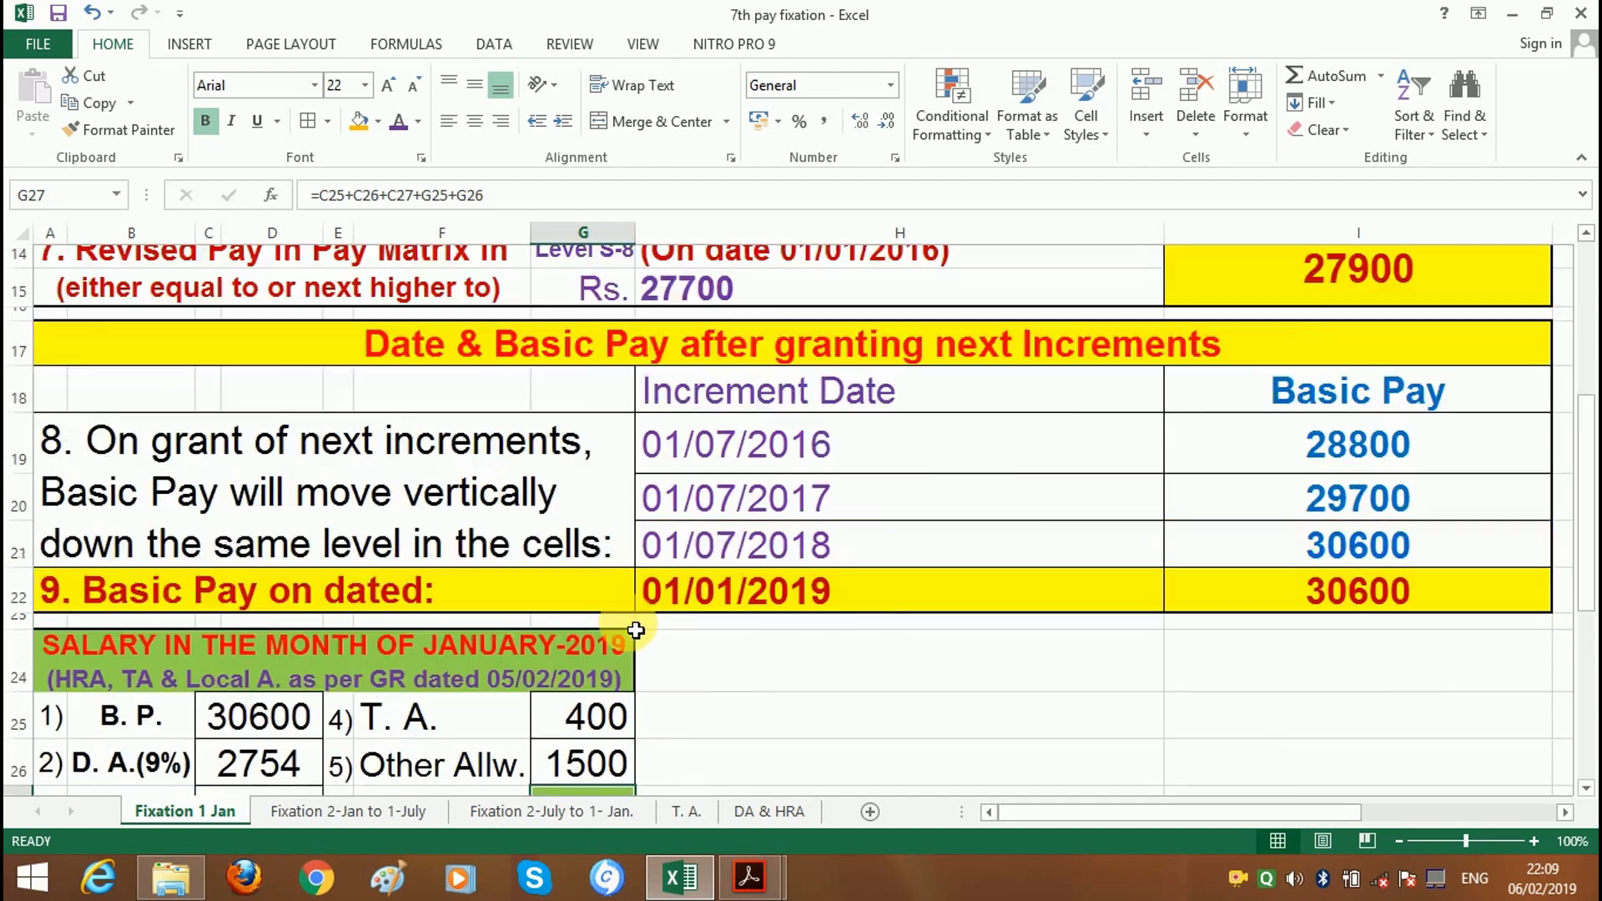
{"action": "scroll", "coordinate": [635, 634], "scroll_direction": "up", "scroll_amount": 3}
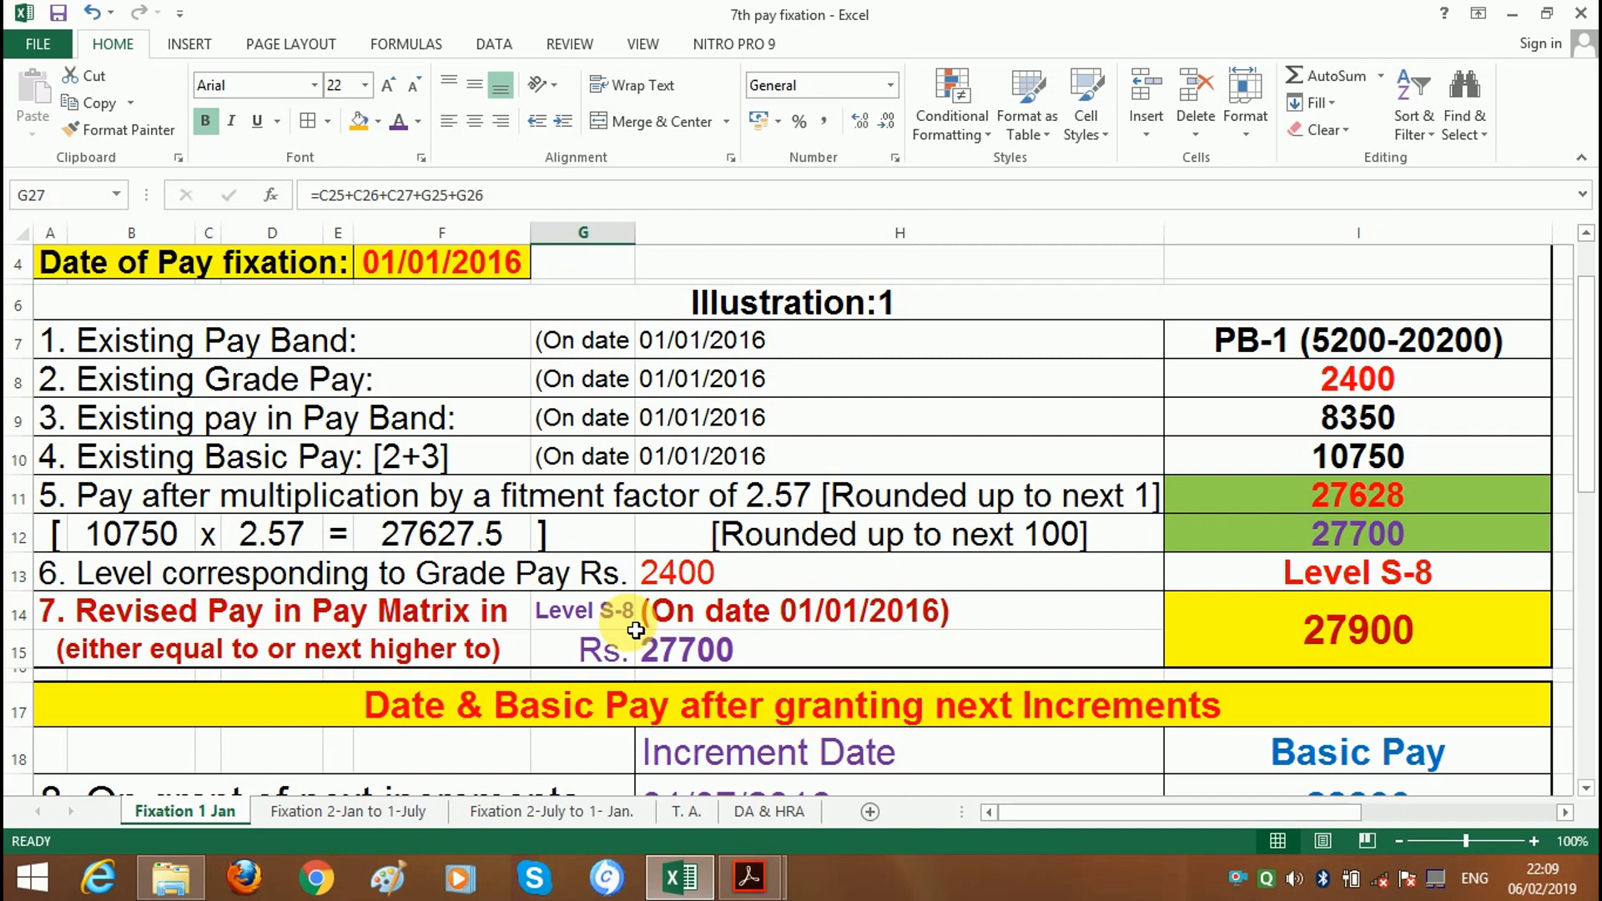
{"action": "scroll", "coordinate": [636, 630], "scroll_direction": "up", "scroll_amount": 1}
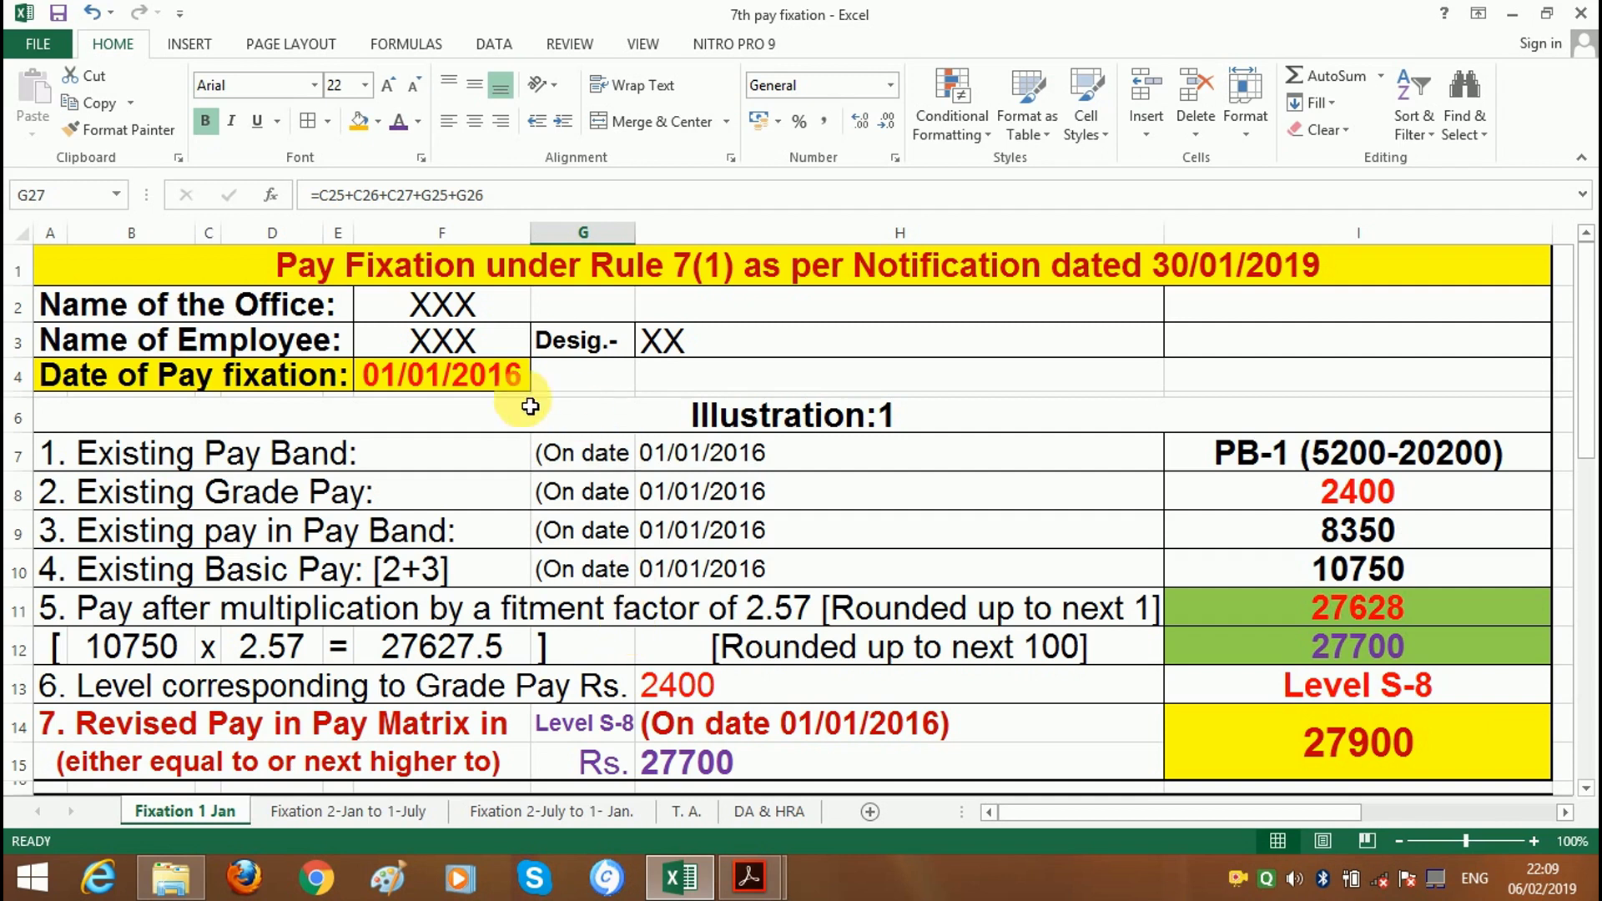
{"action": "left_click", "coordinate": [446, 374]}
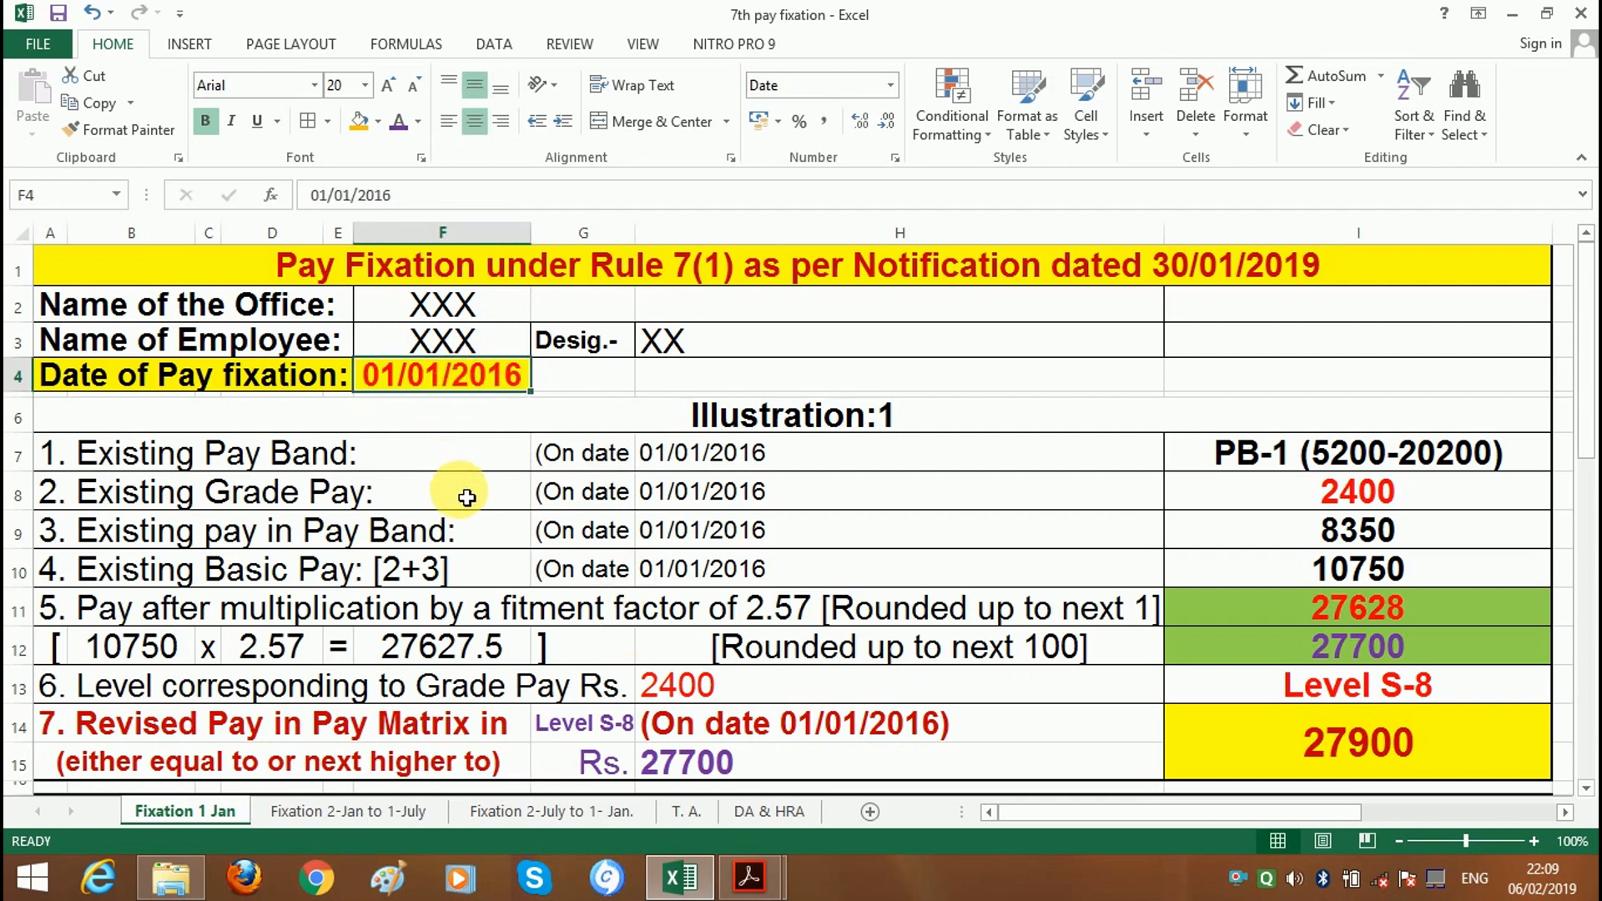